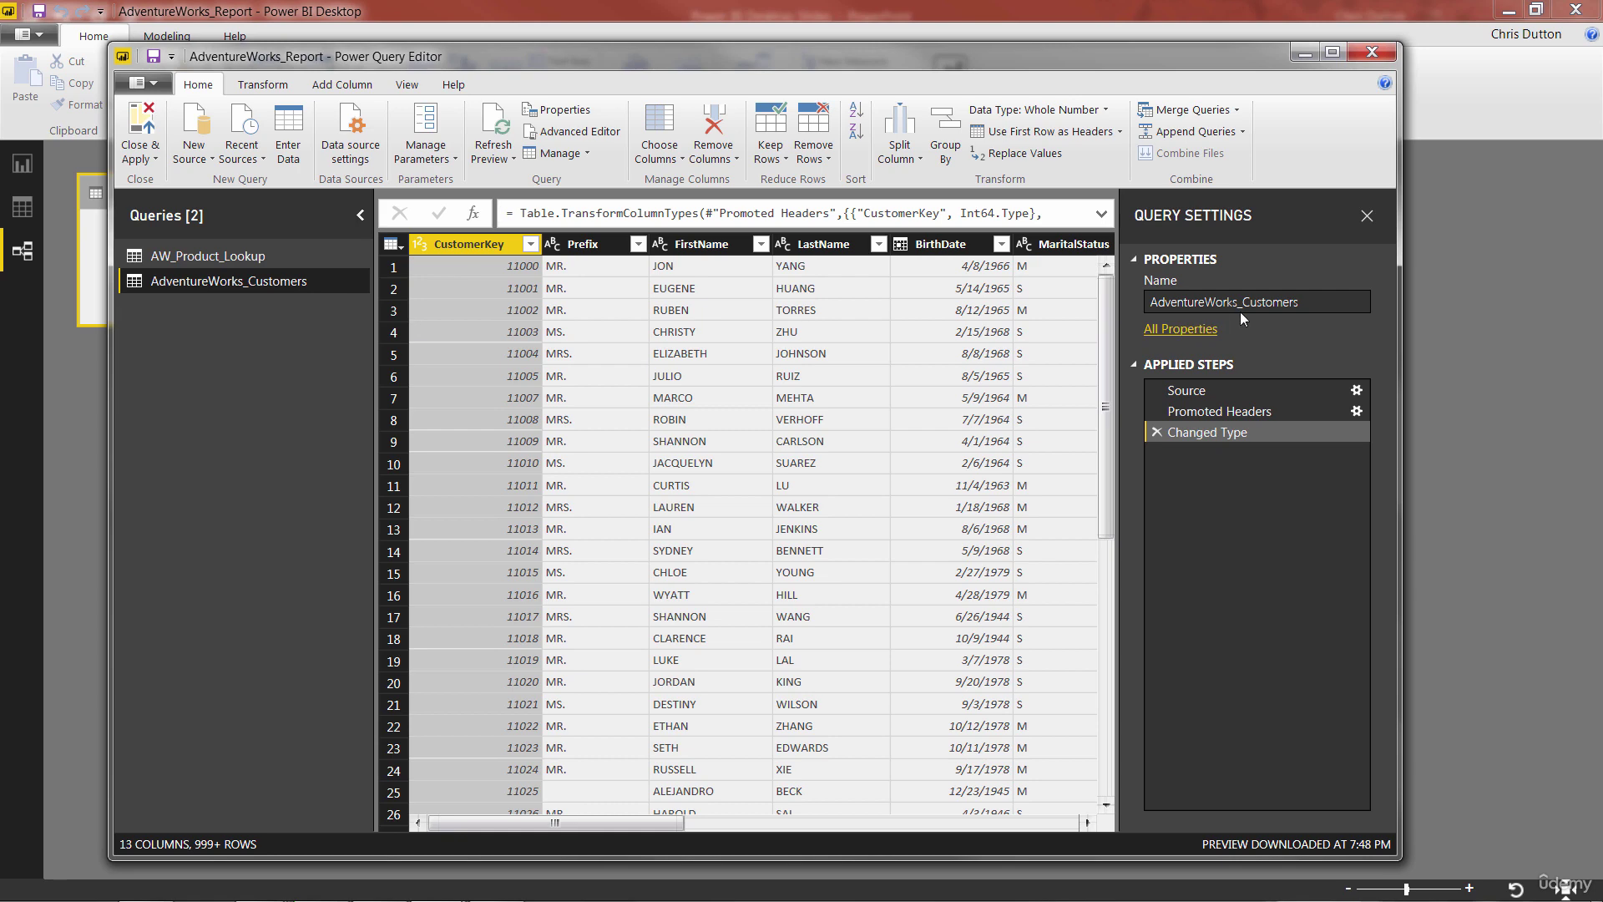
# Rename the AdventureWorks_Customers query as AW_Customer_Lookup
pyautogui.moveTo(1319, 305); pyautogui.dragTo(1150, 303)
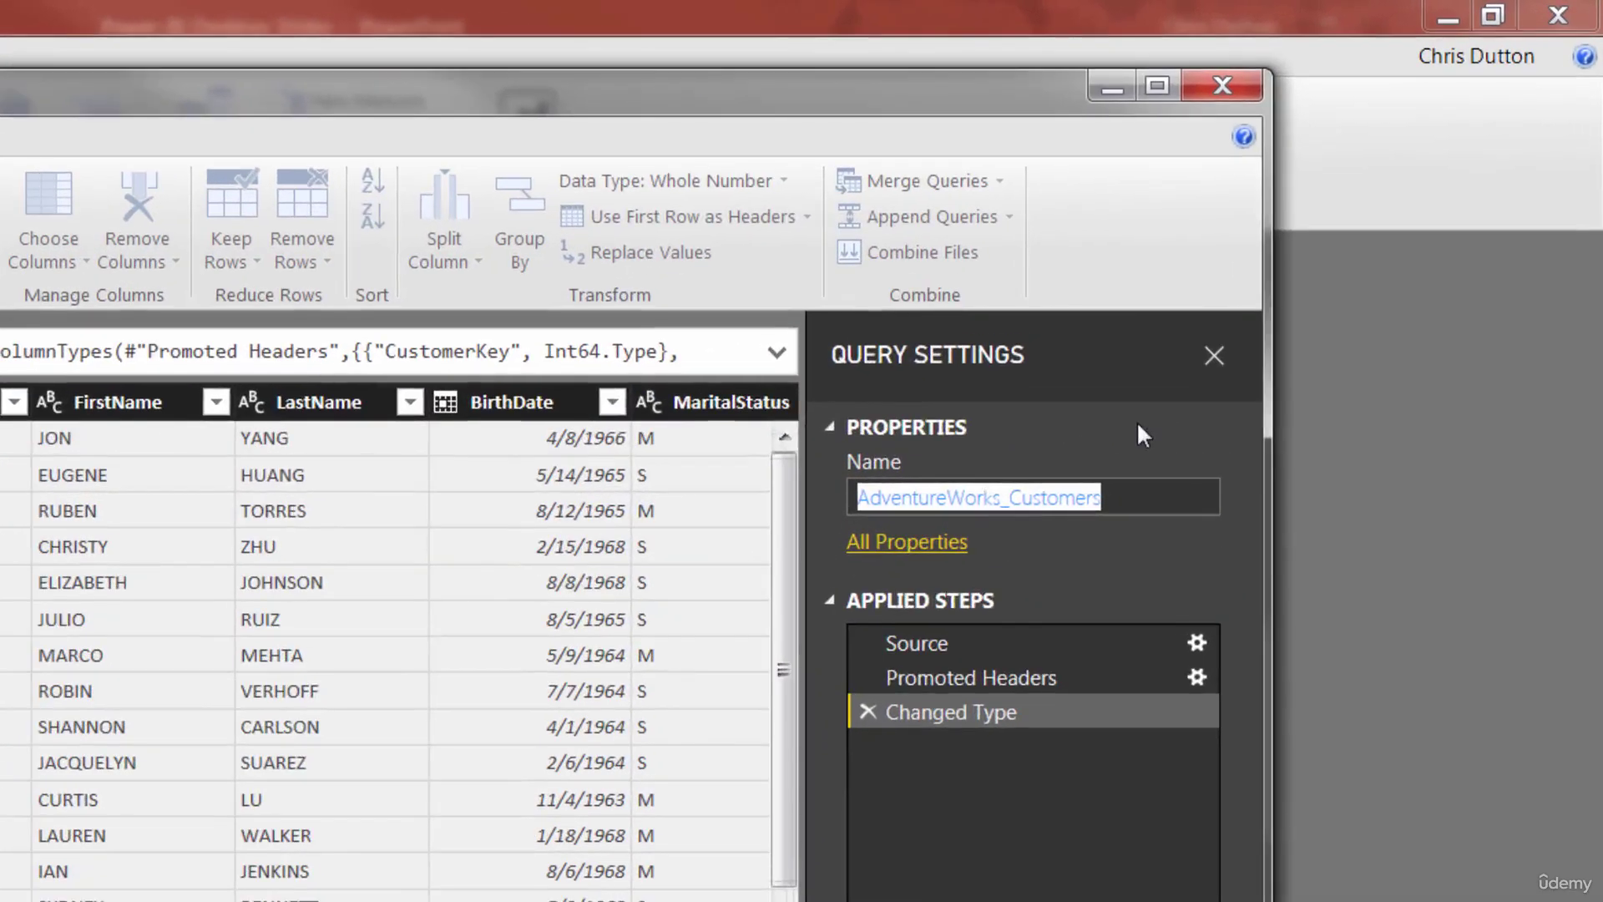
pyautogui.write('AW_')
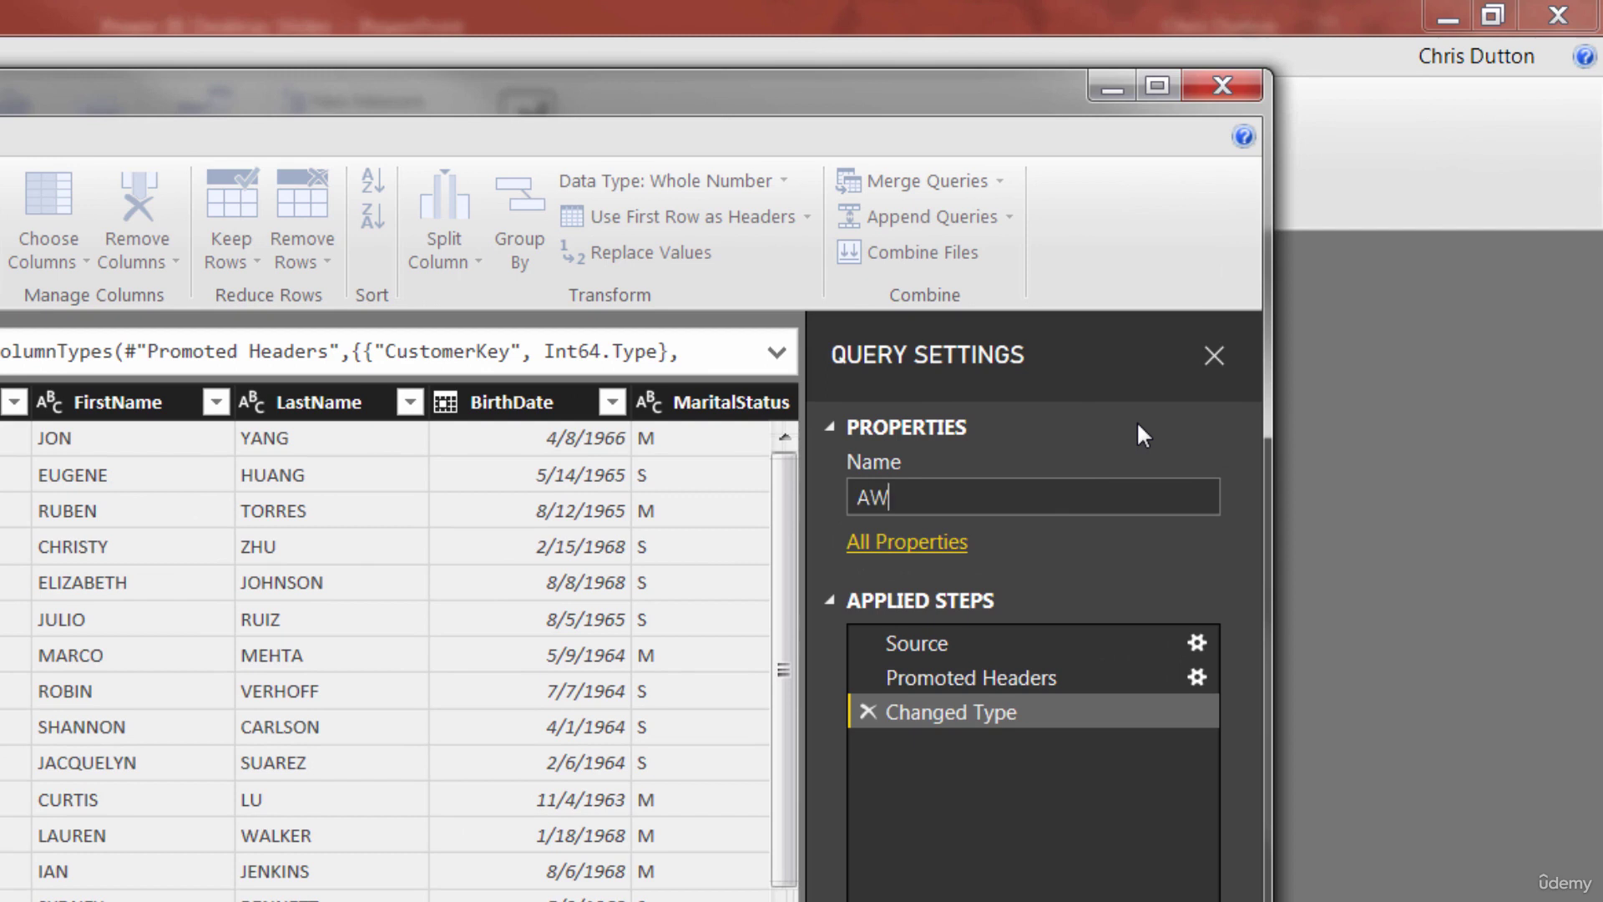
pyautogui.write('Ca')
pyautogui.press('BackSpace')
pyautogui.write('ustomer_Lookup')
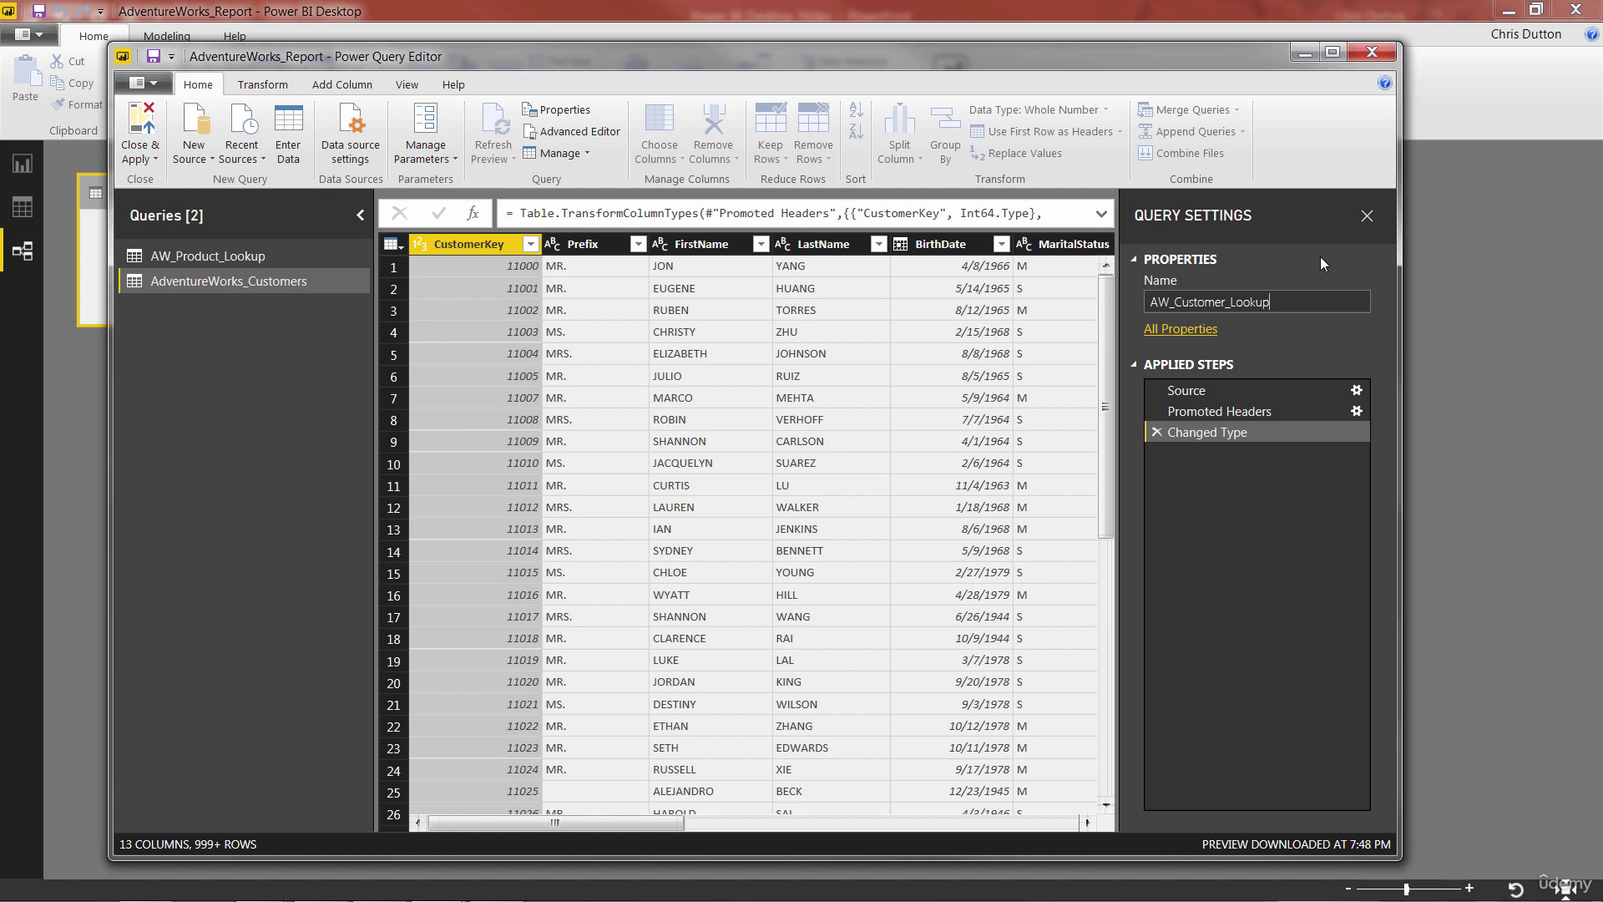
pyautogui.press('Return')
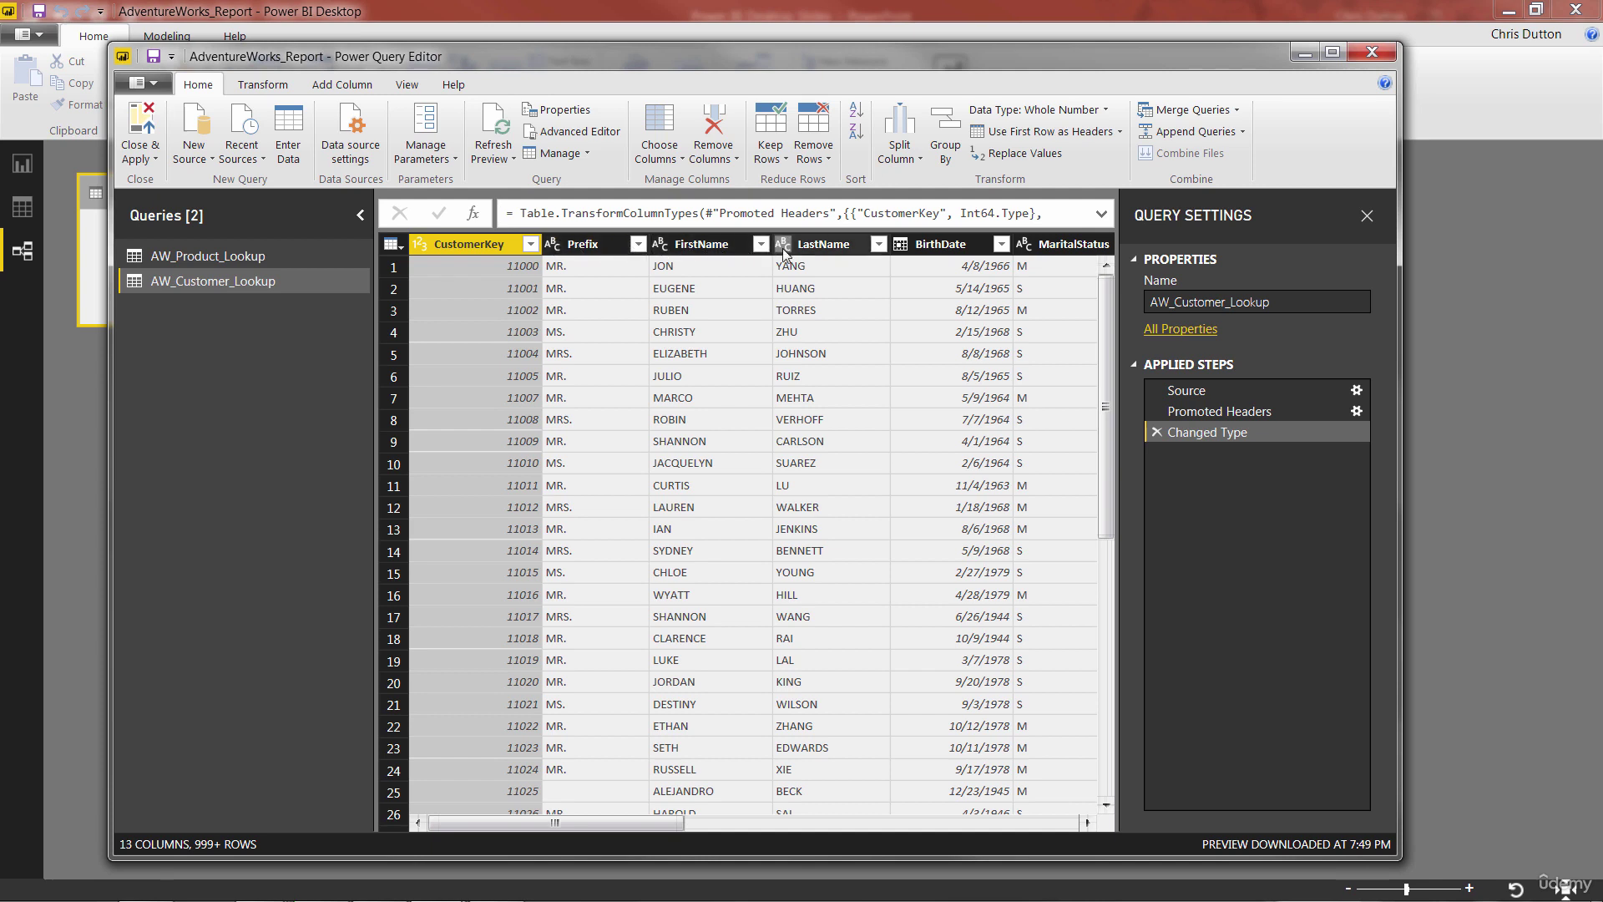
# Review the customer table's columns and their data types, including BirthDate and AnnualIncome
pyautogui.click(960, 244)
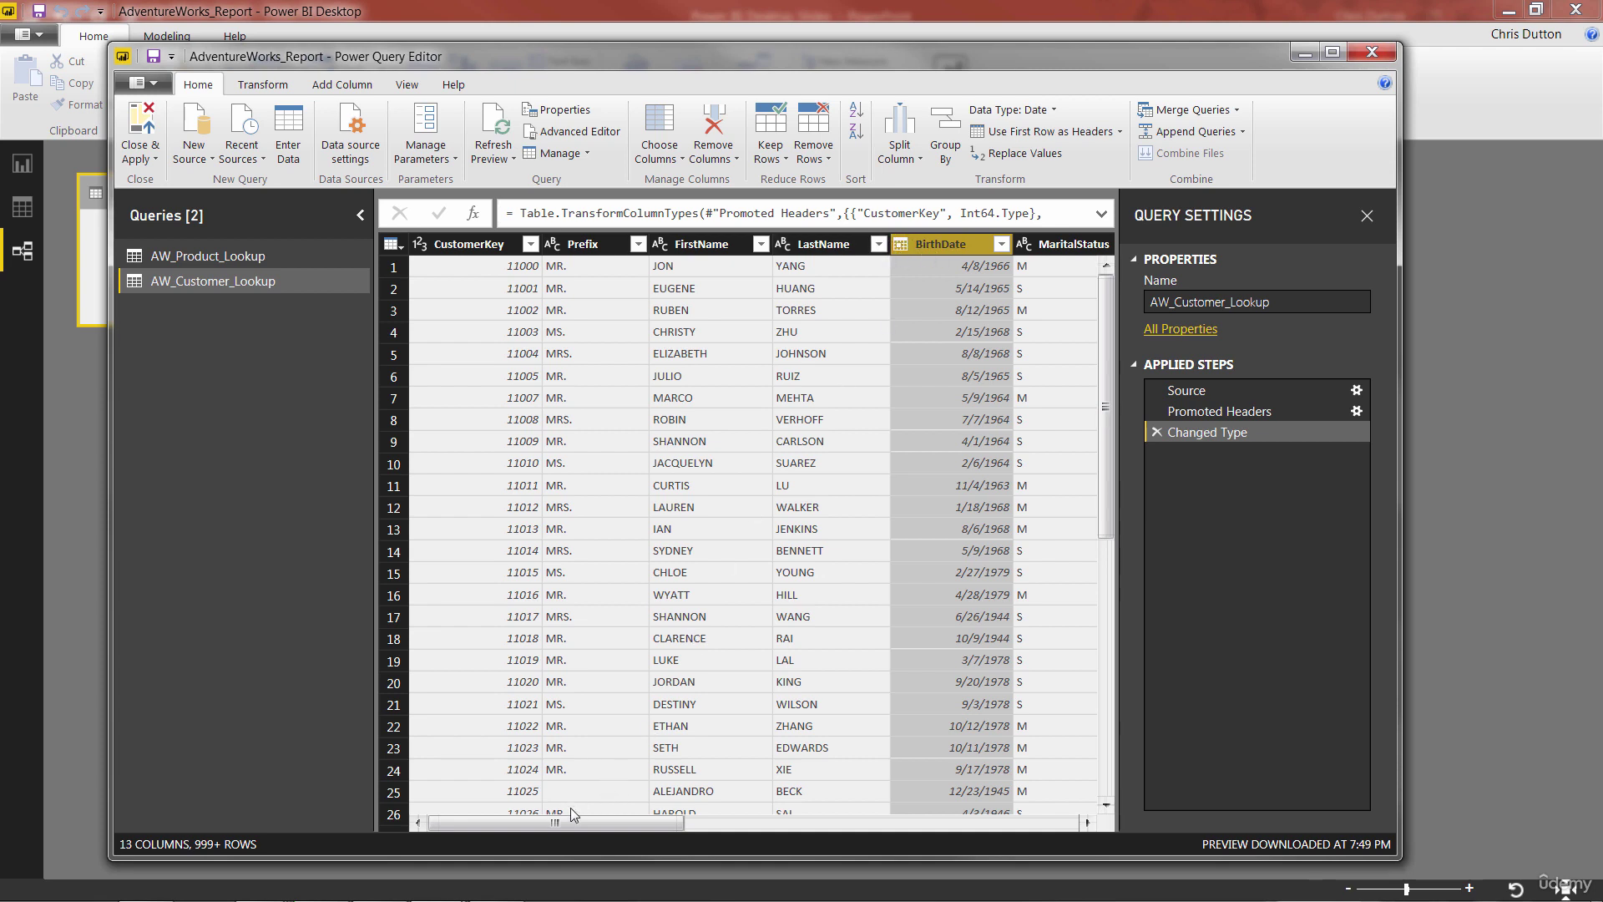
pyautogui.moveTo(539, 825); pyautogui.dragTo(831, 824)
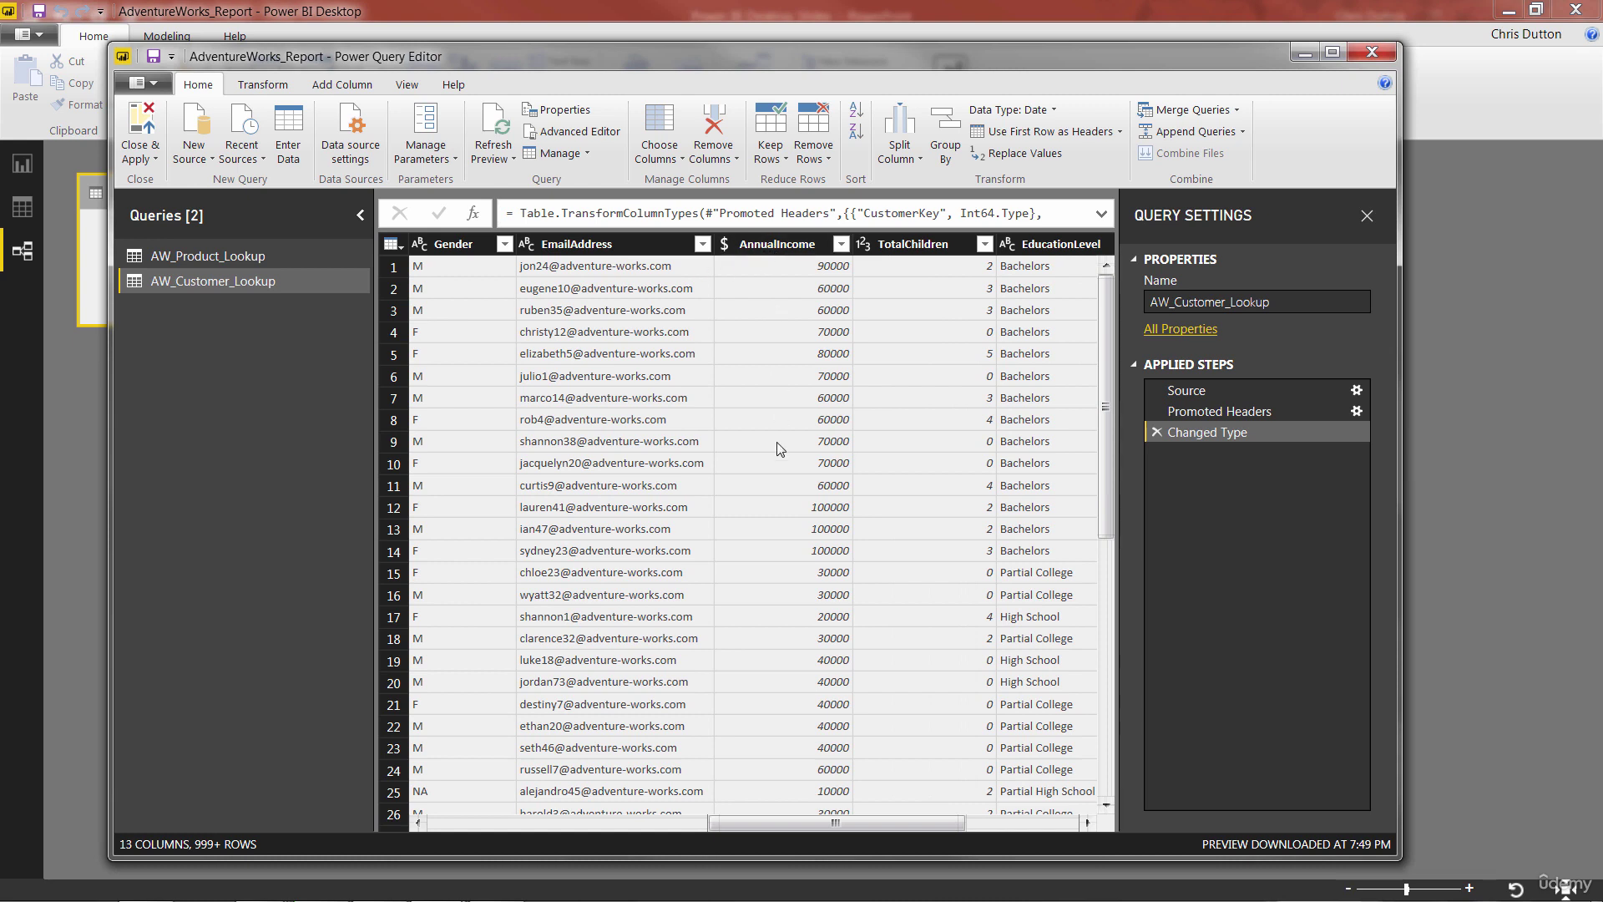
pyautogui.click(724, 244)
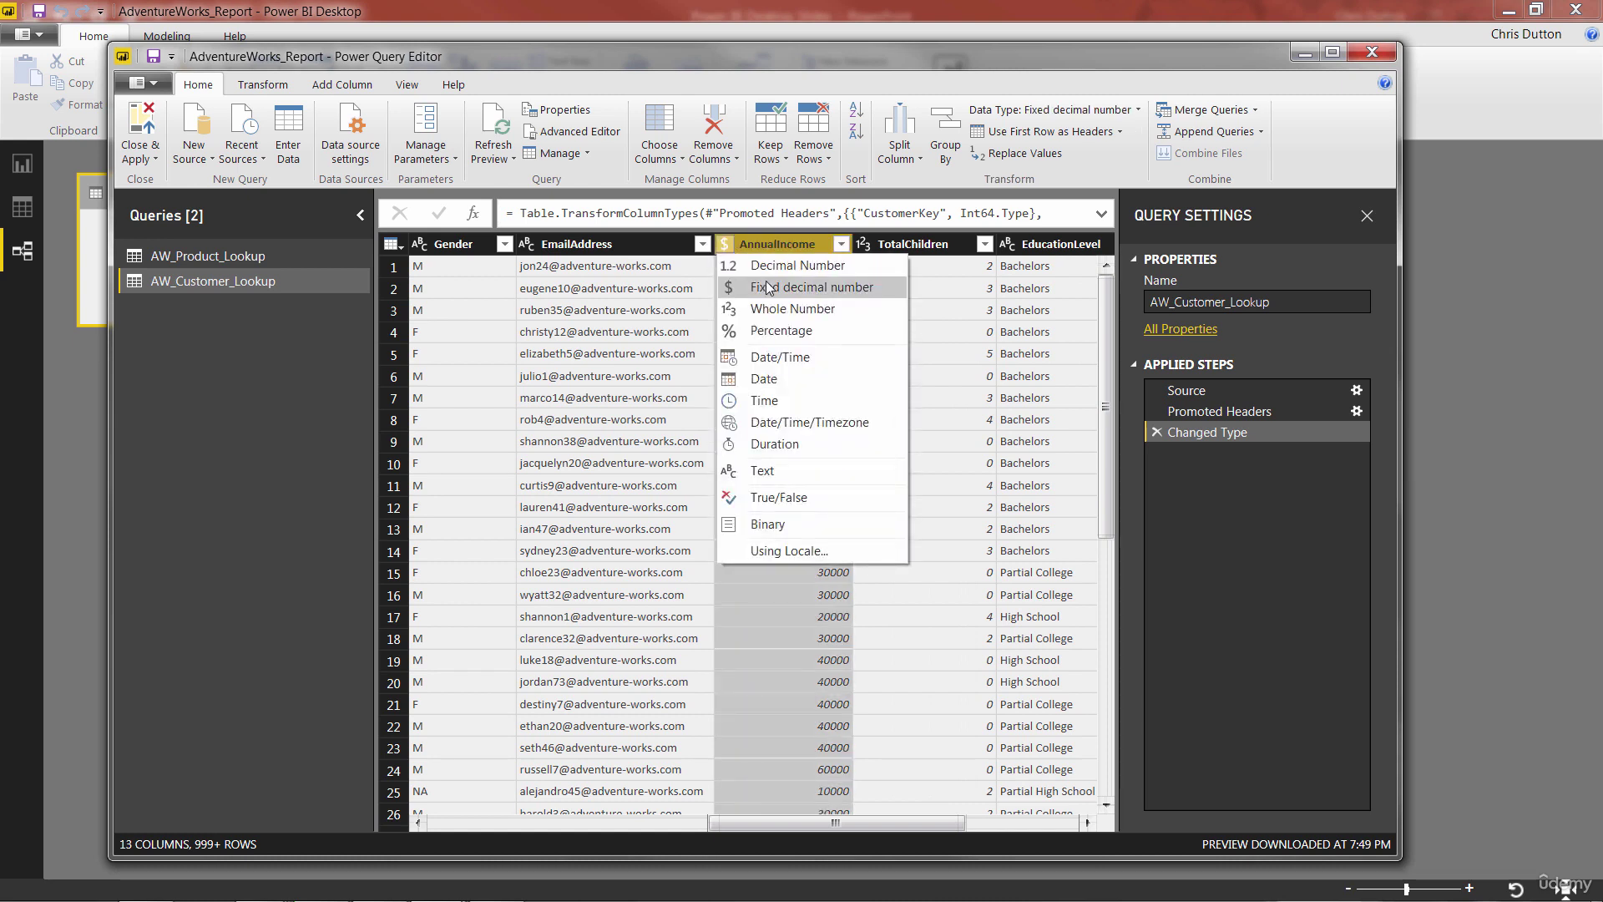
pyautogui.click(759, 243)
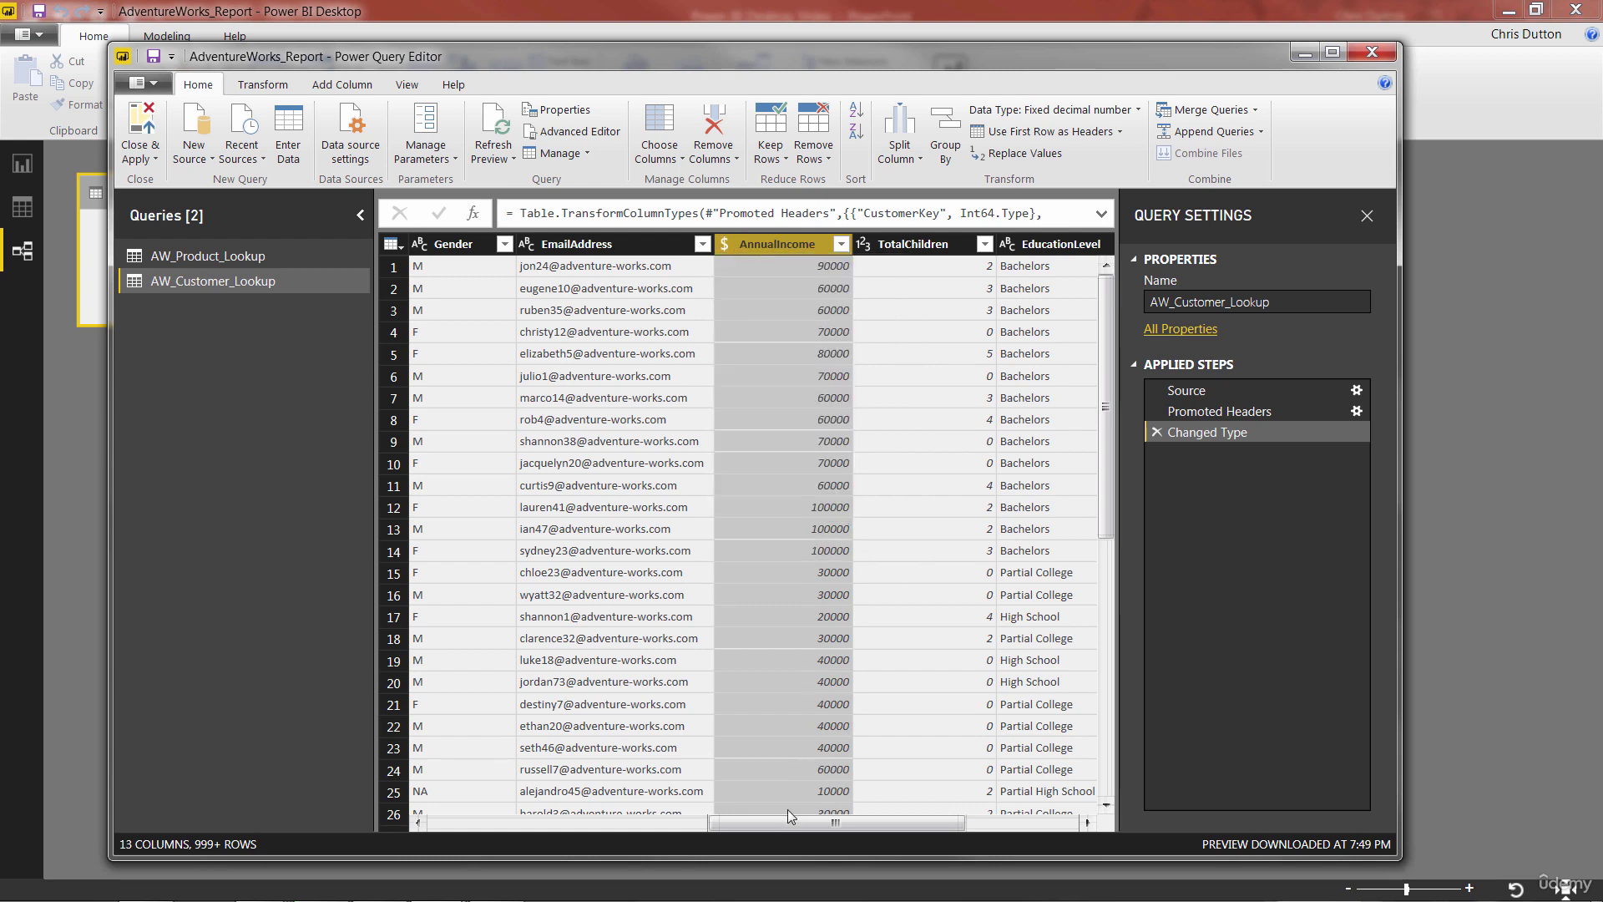
pyautogui.moveTo(769, 828); pyautogui.dragTo(902, 825)
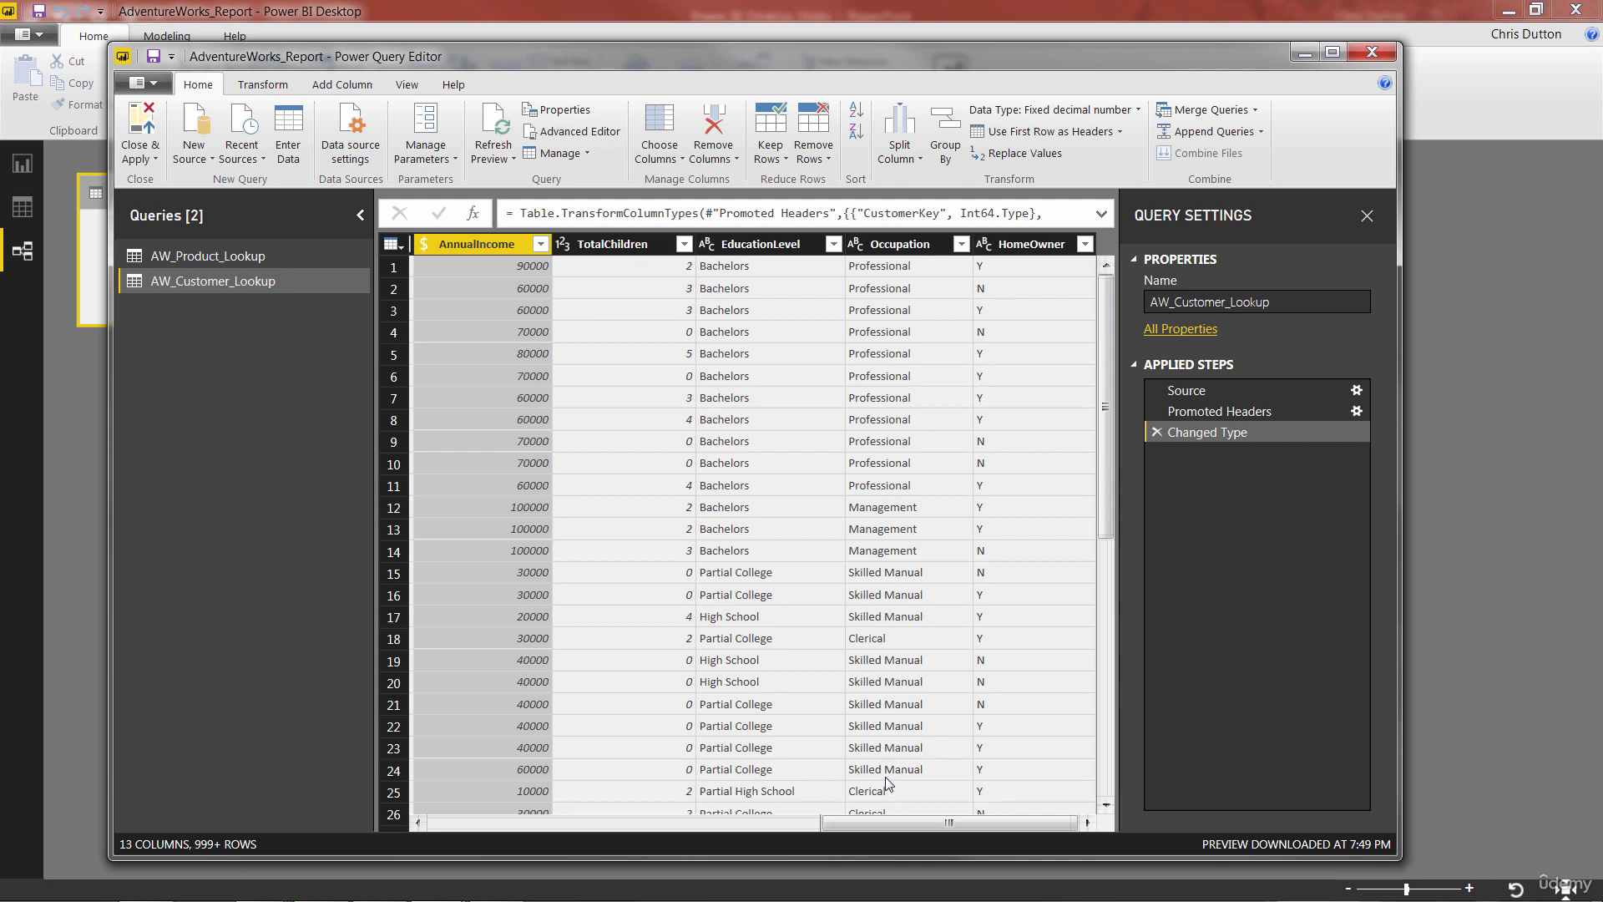
pyautogui.moveTo(926, 824); pyautogui.dragTo(528, 828)
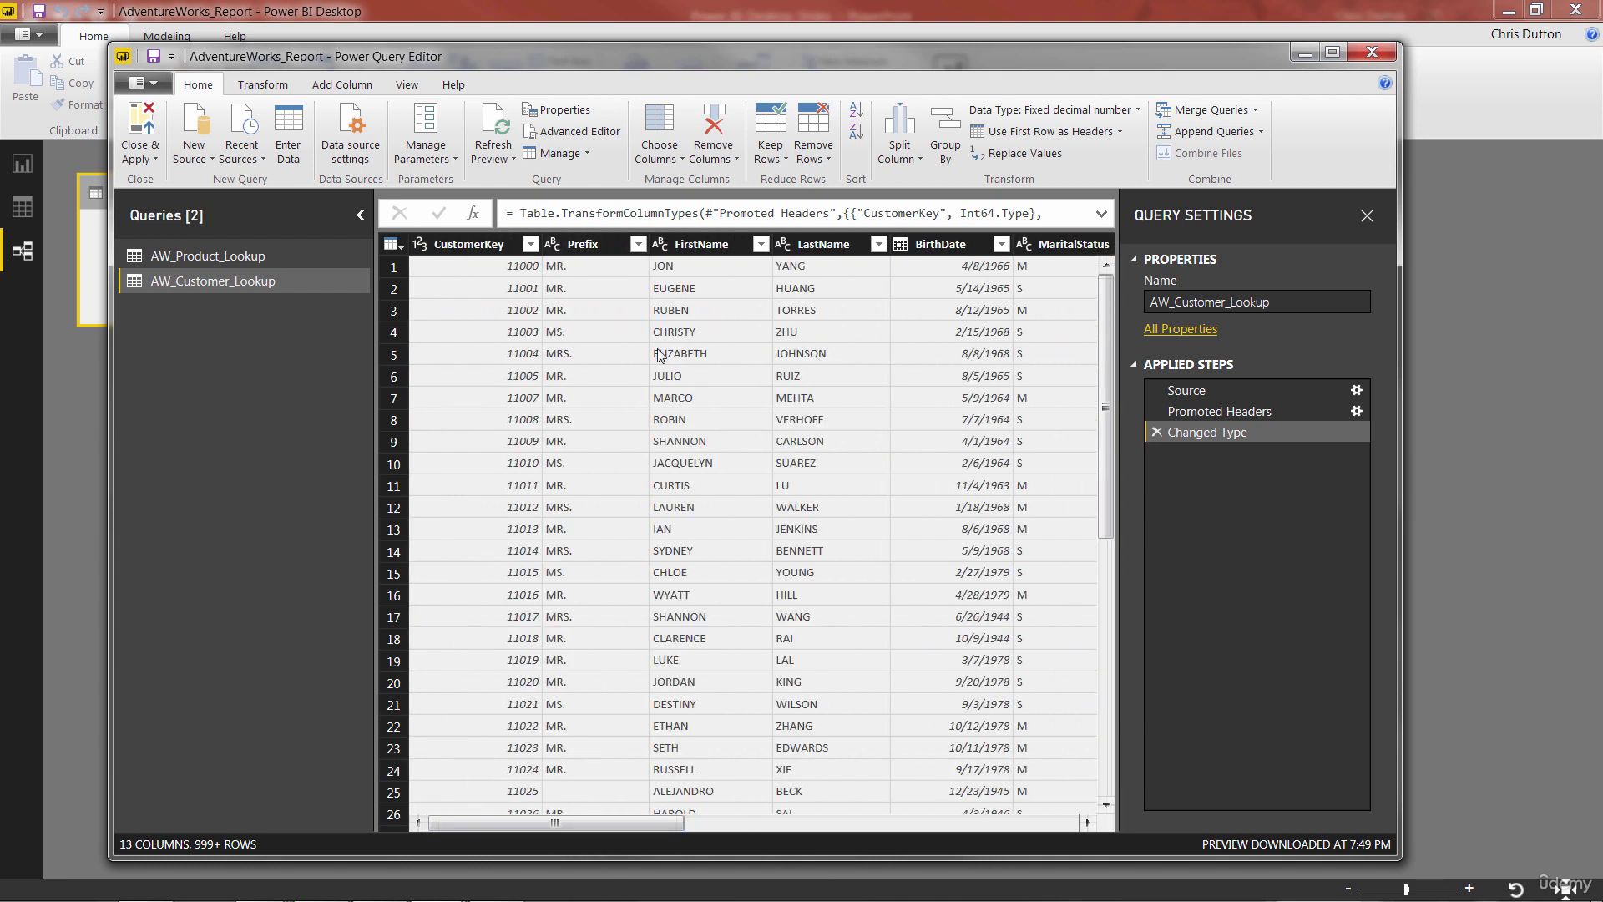
# Add a new column from Prefix using the Capitalize Each Word format, and compare it with the original column
pyautogui.click(598, 244)
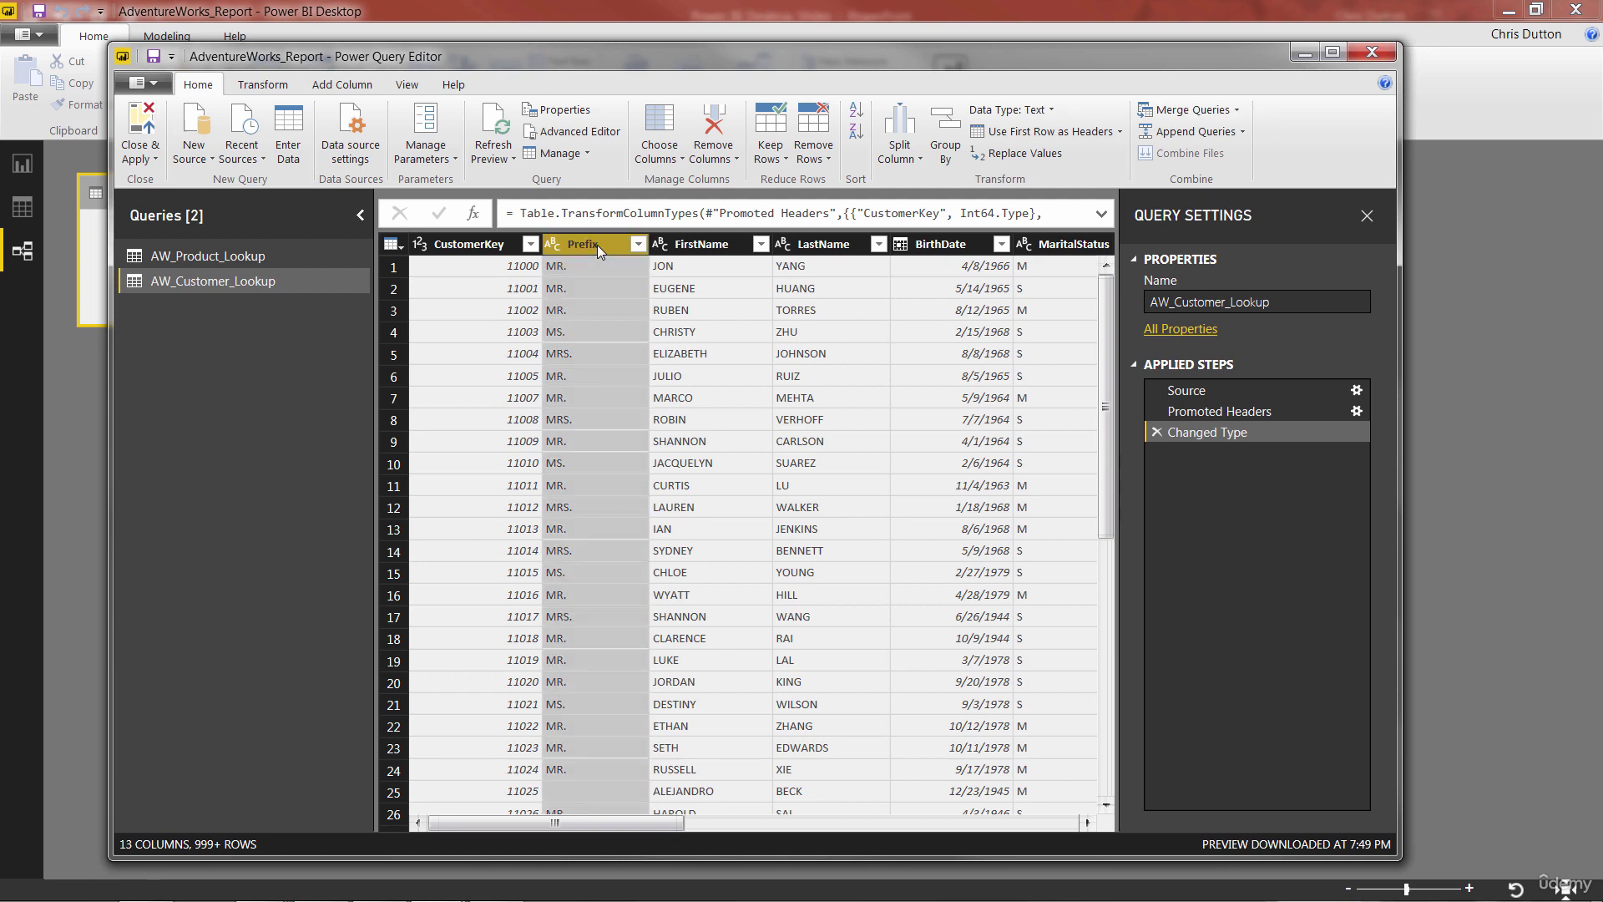
pyautogui.click(333, 86)
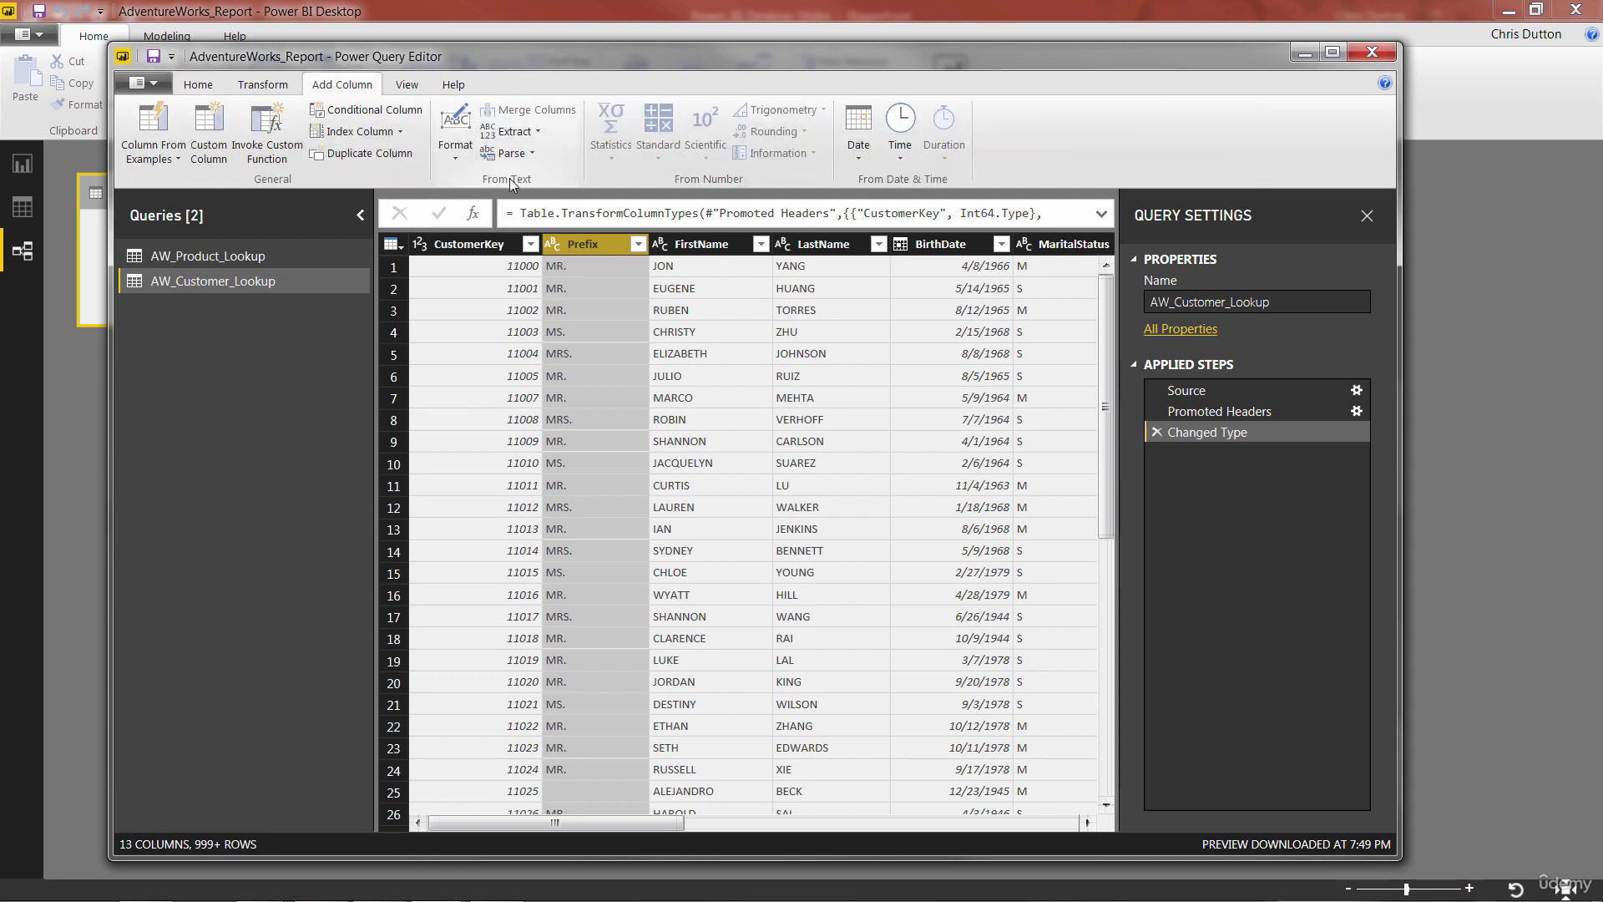
pyautogui.click(448, 157)
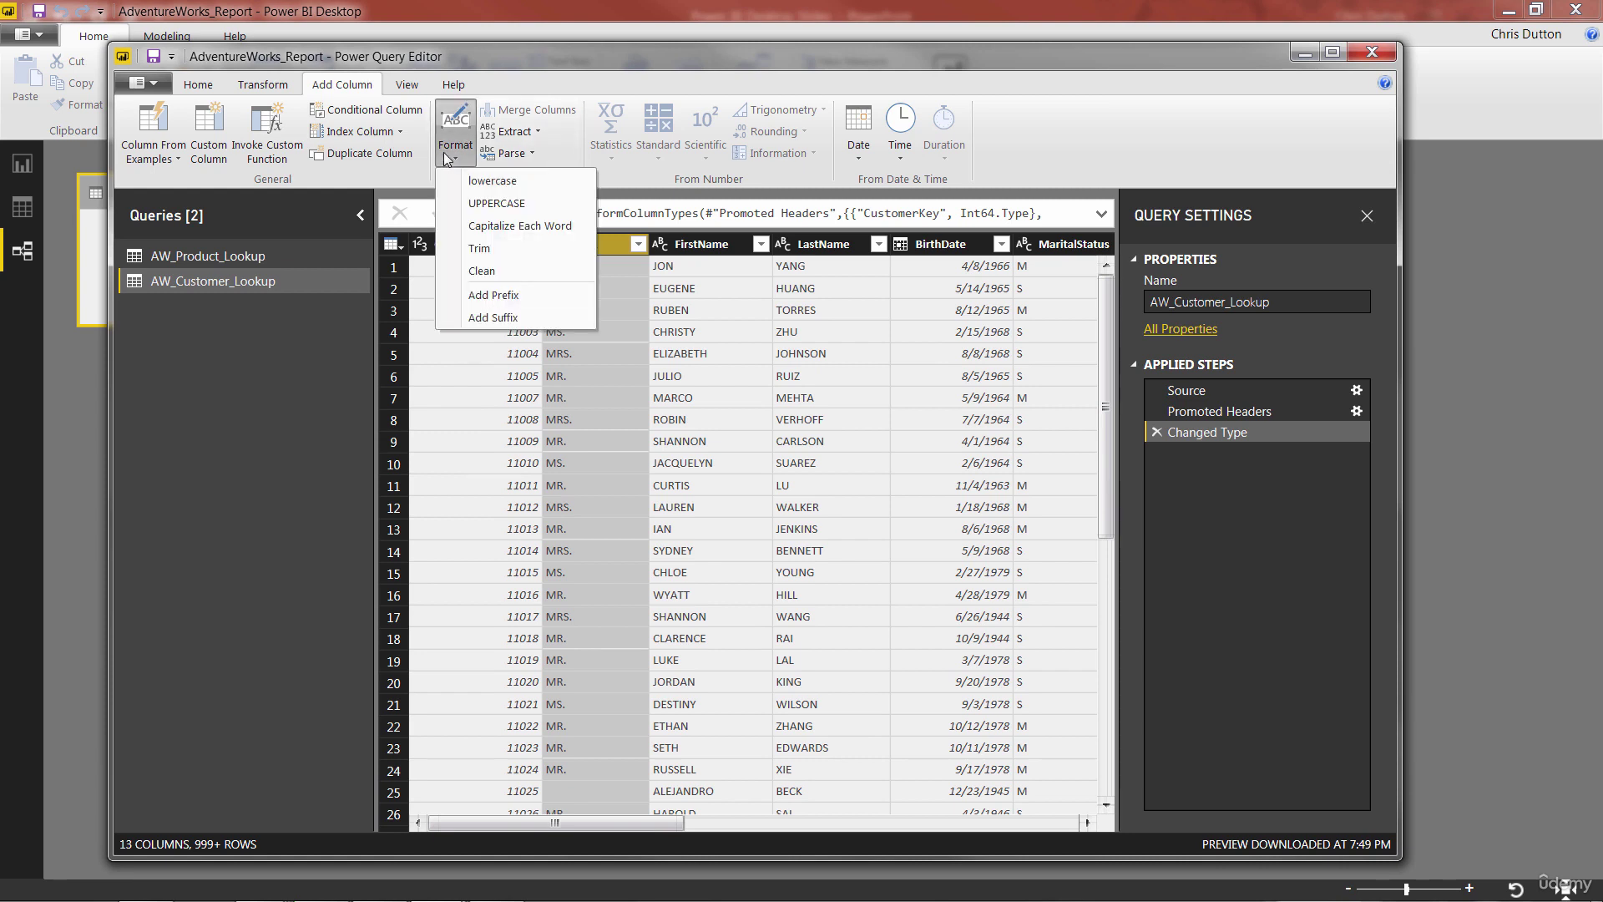
pyautogui.click(525, 227)
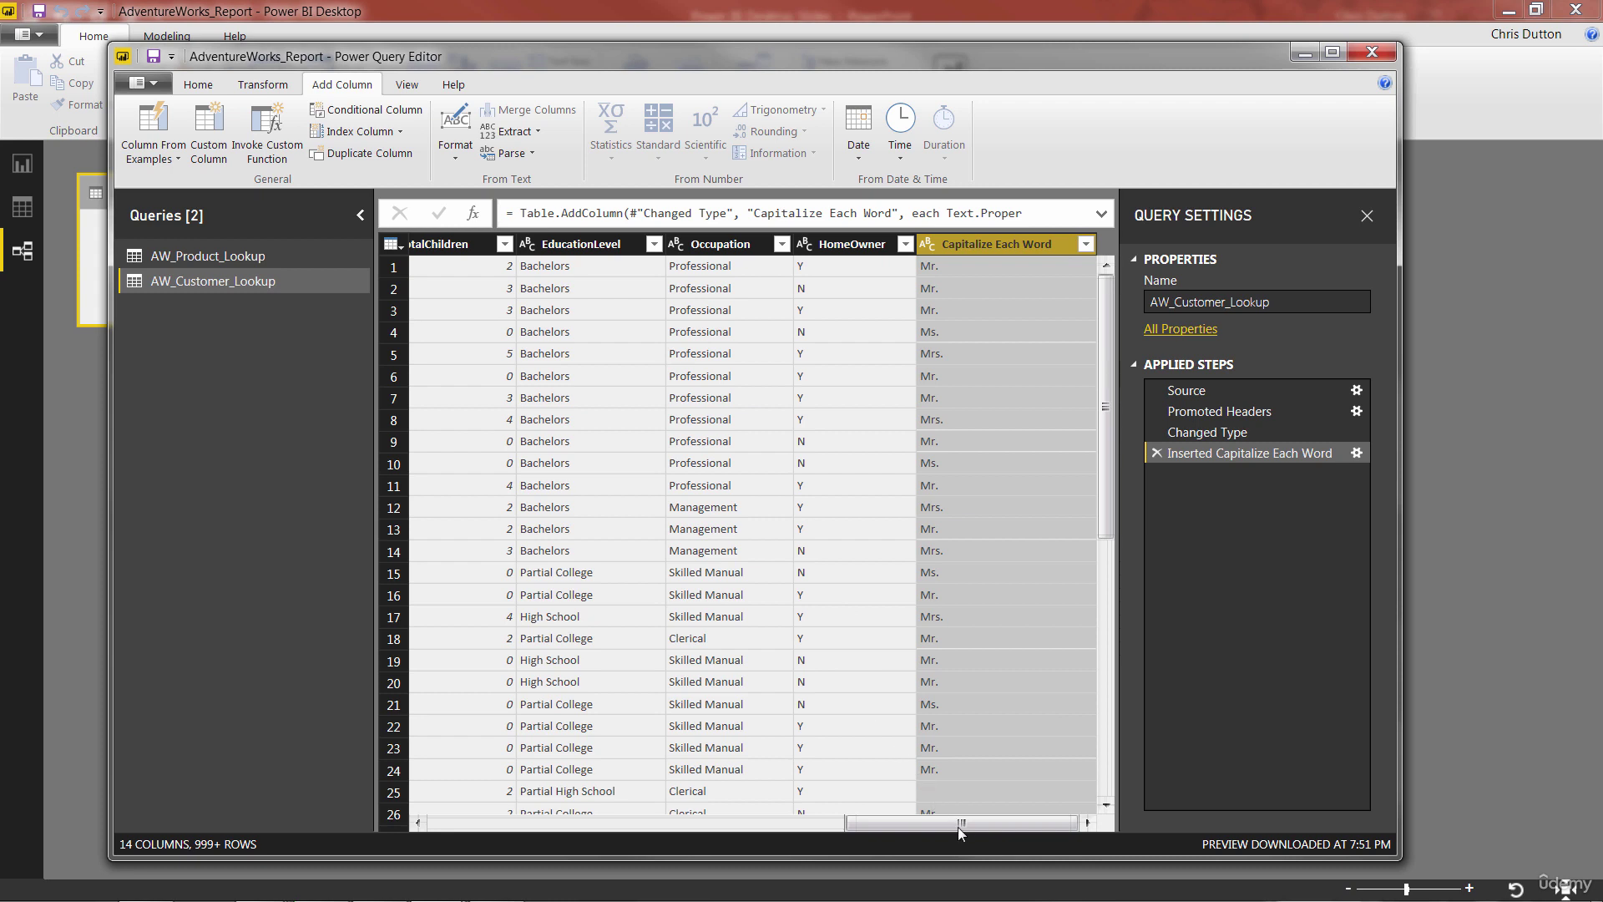
pyautogui.moveTo(959, 826); pyautogui.dragTo(588, 827)
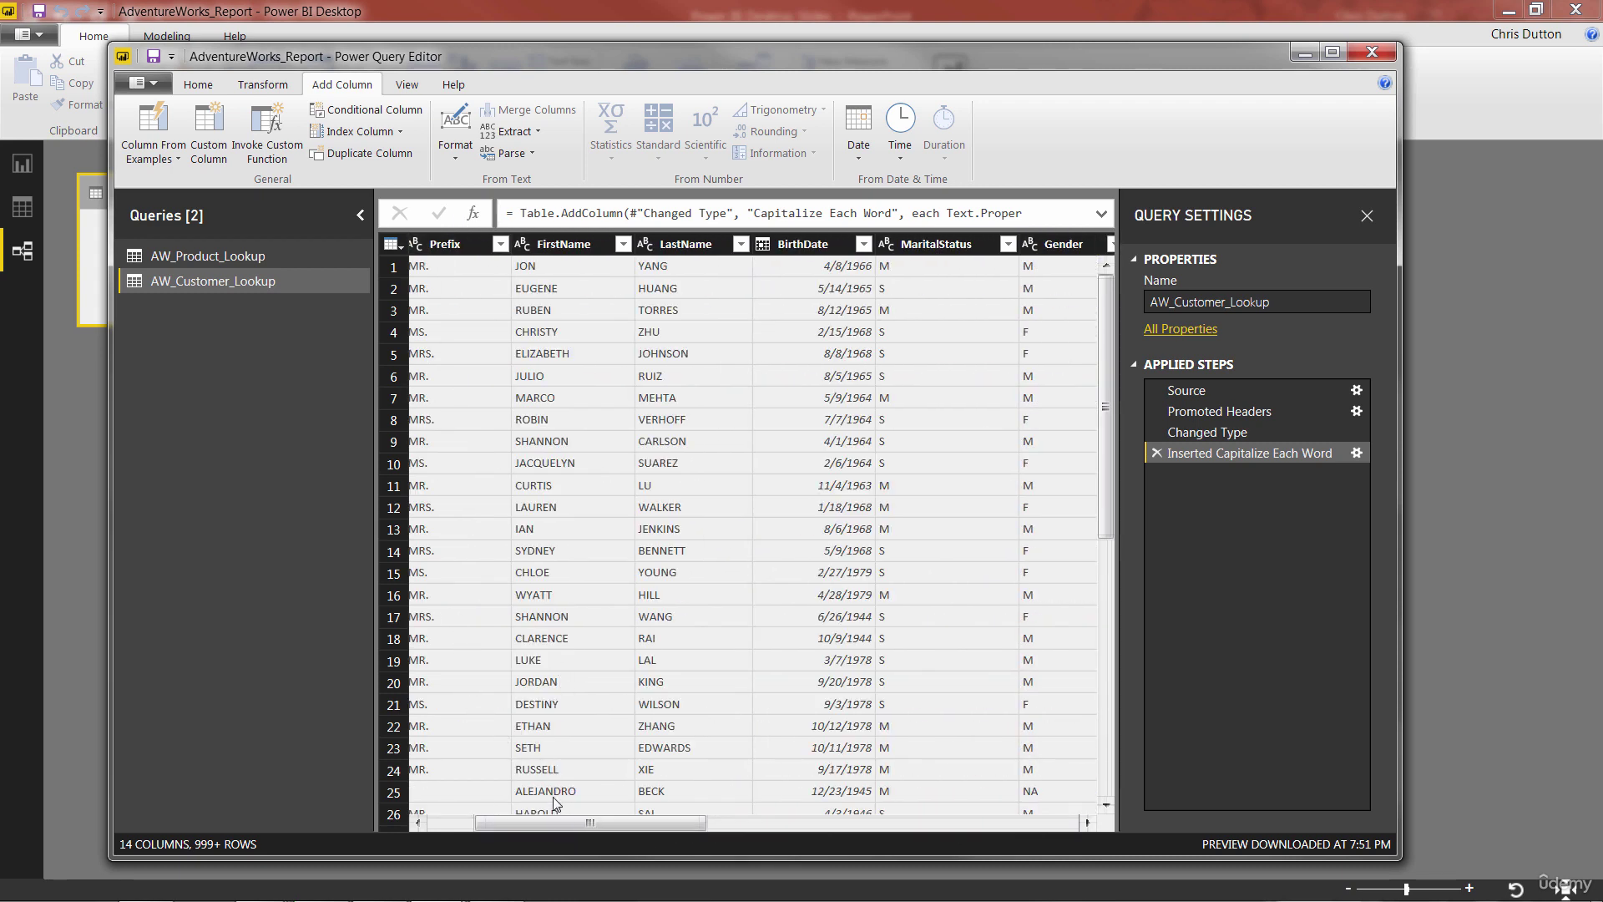
pyautogui.moveTo(539, 823); pyautogui.dragTo(980, 833)
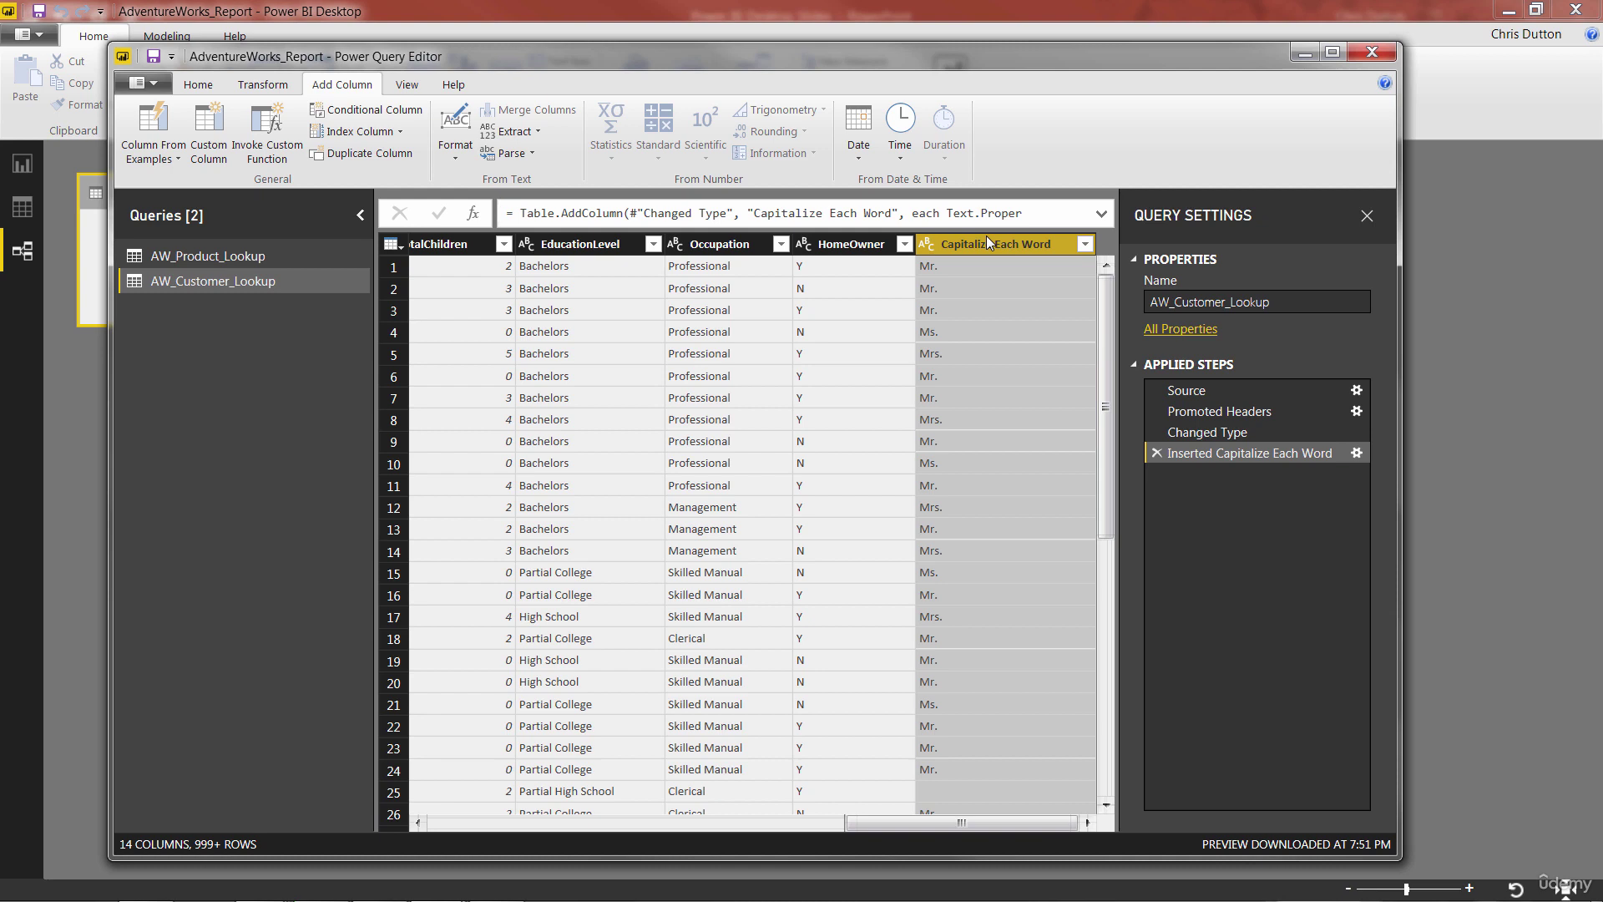
# Compare the text Format options for new and existing columns, and remove the Inserted Capitalize Each Word step
pyautogui.click(454, 146)
pyautogui.click(451, 147)
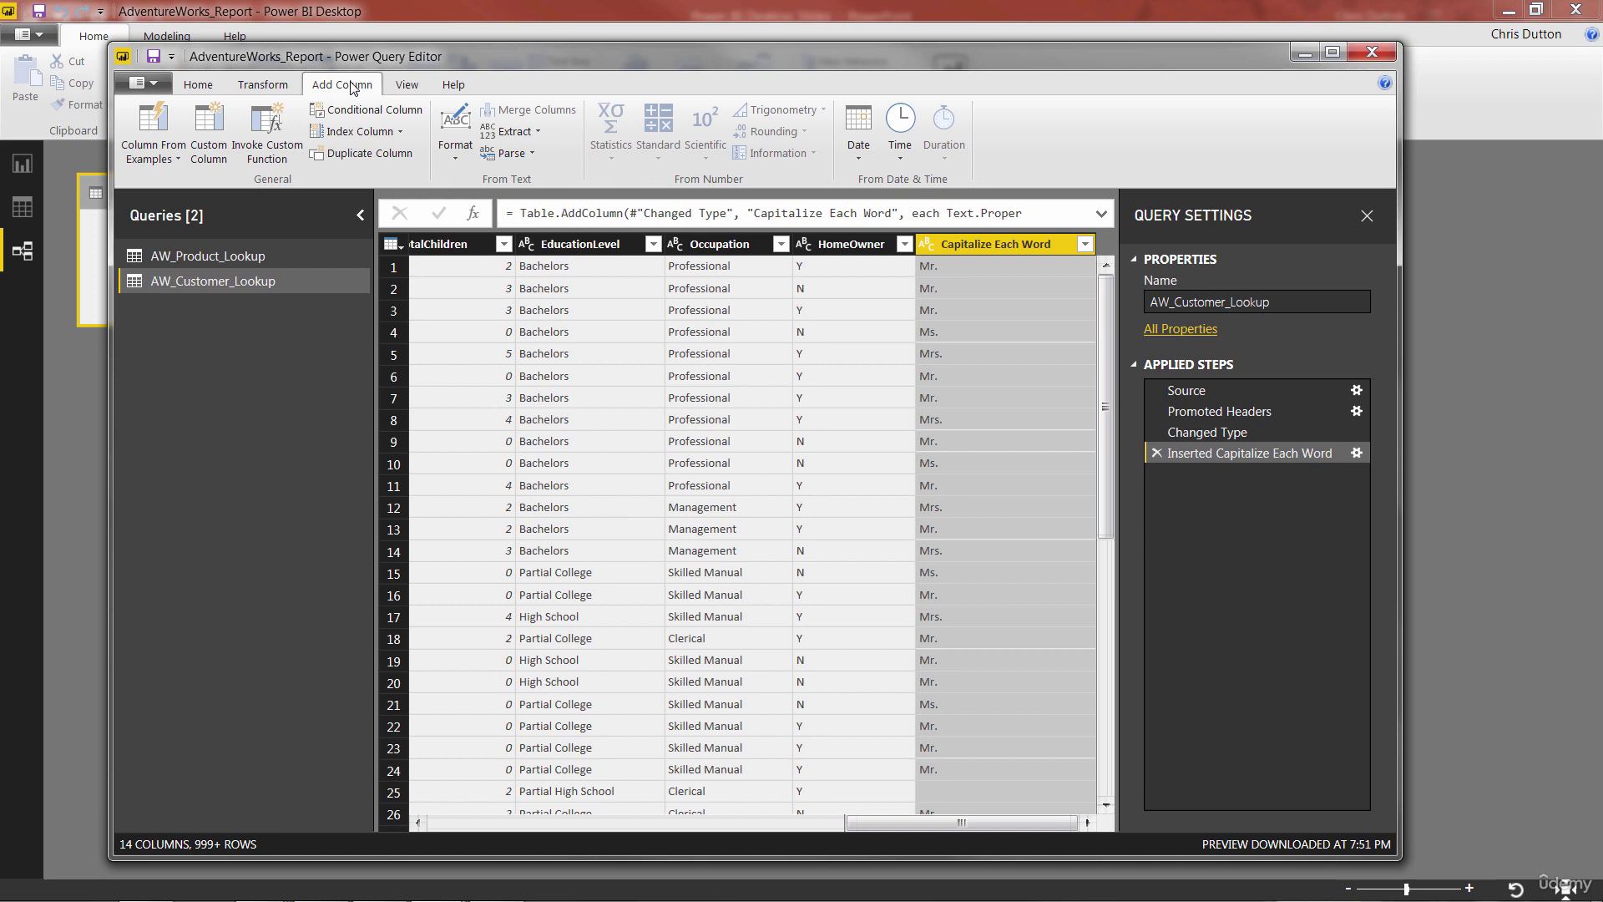
pyautogui.click(280, 89)
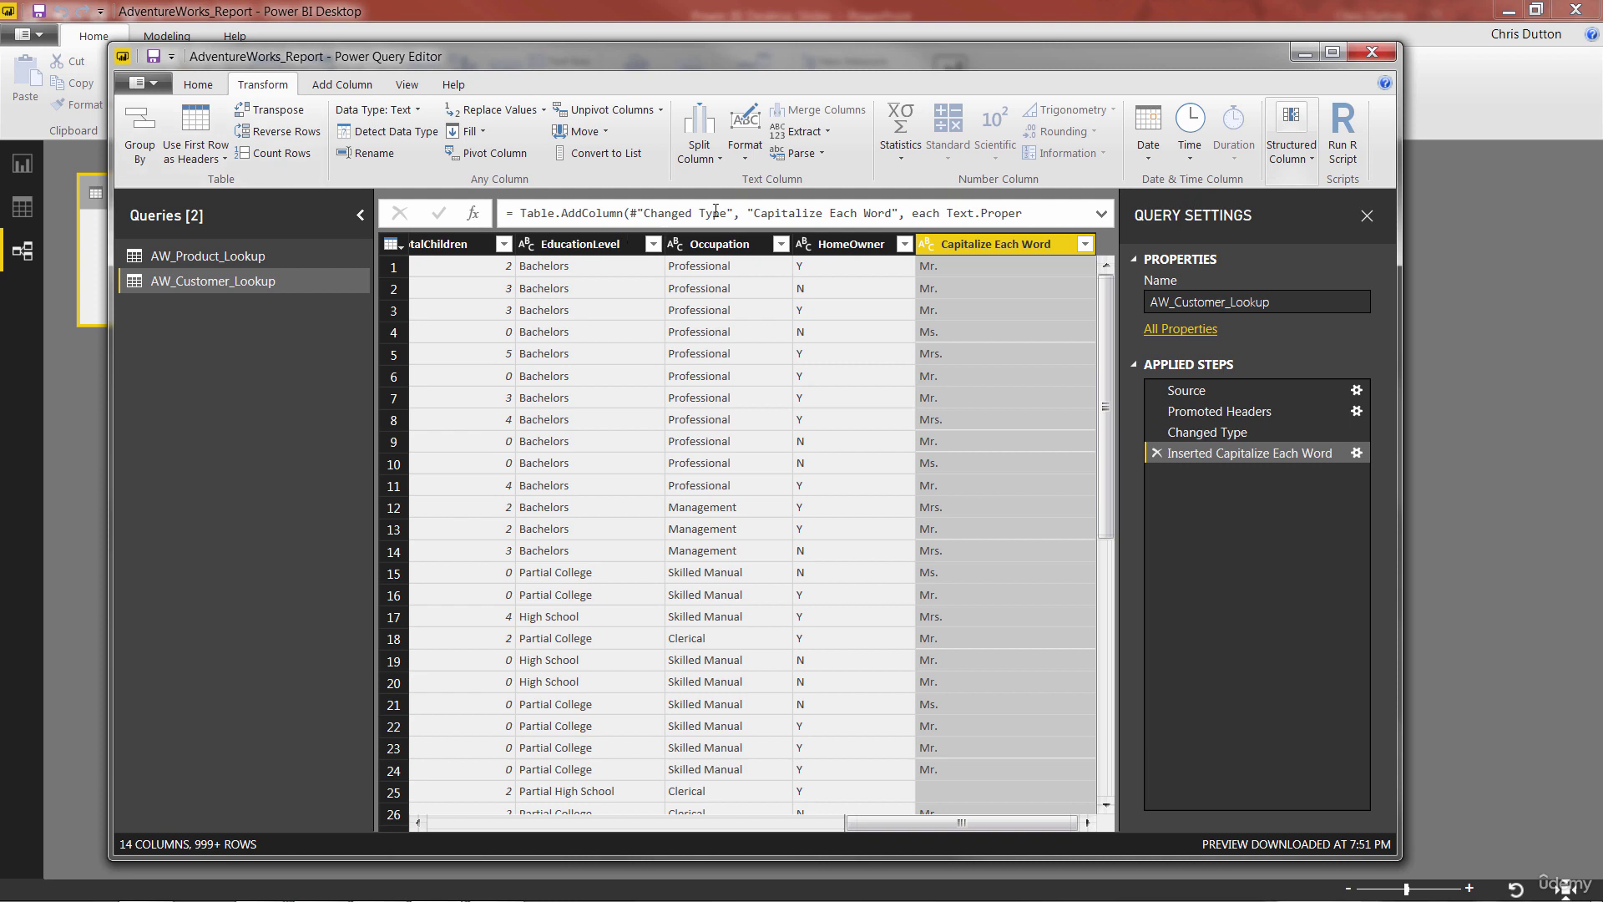
pyautogui.click(749, 156)
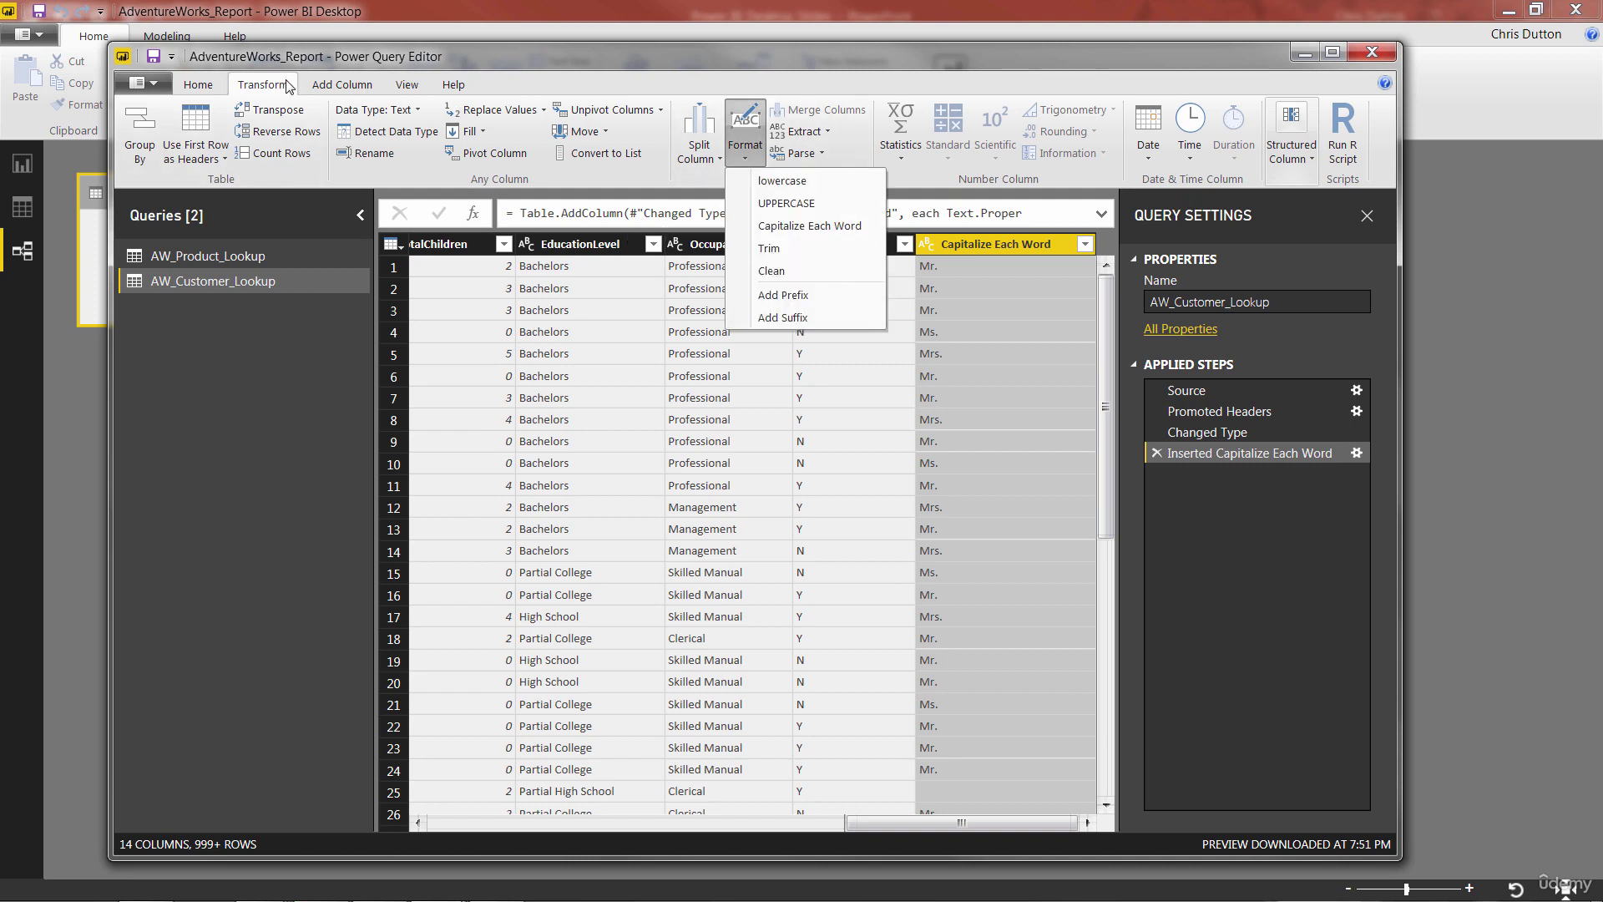
pyautogui.click(748, 154)
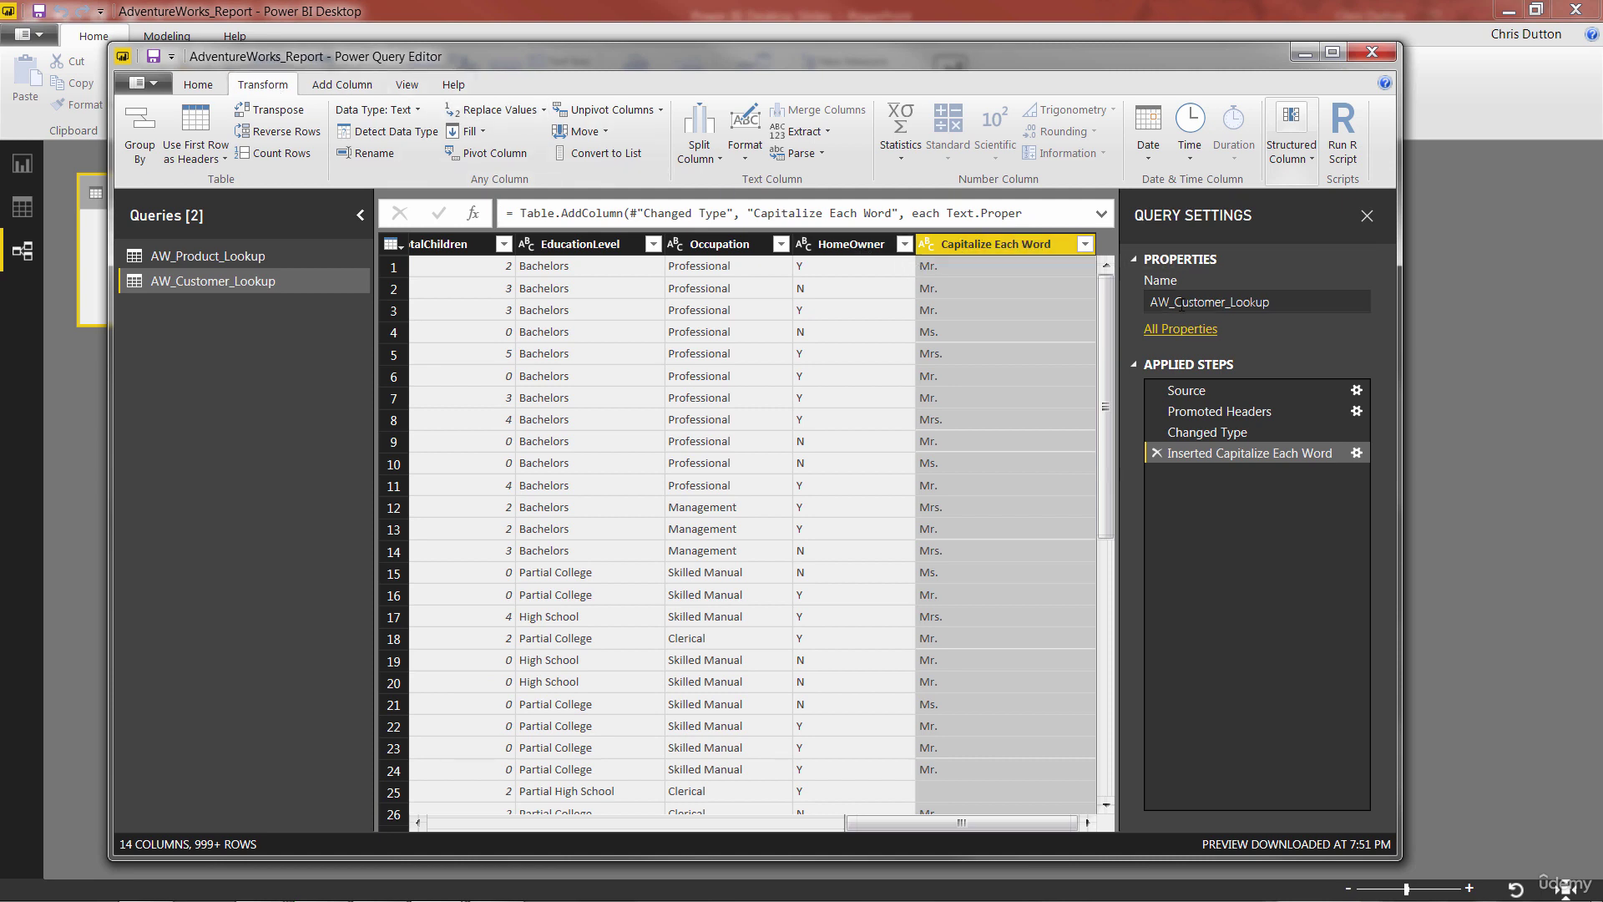
pyautogui.click(1156, 453)
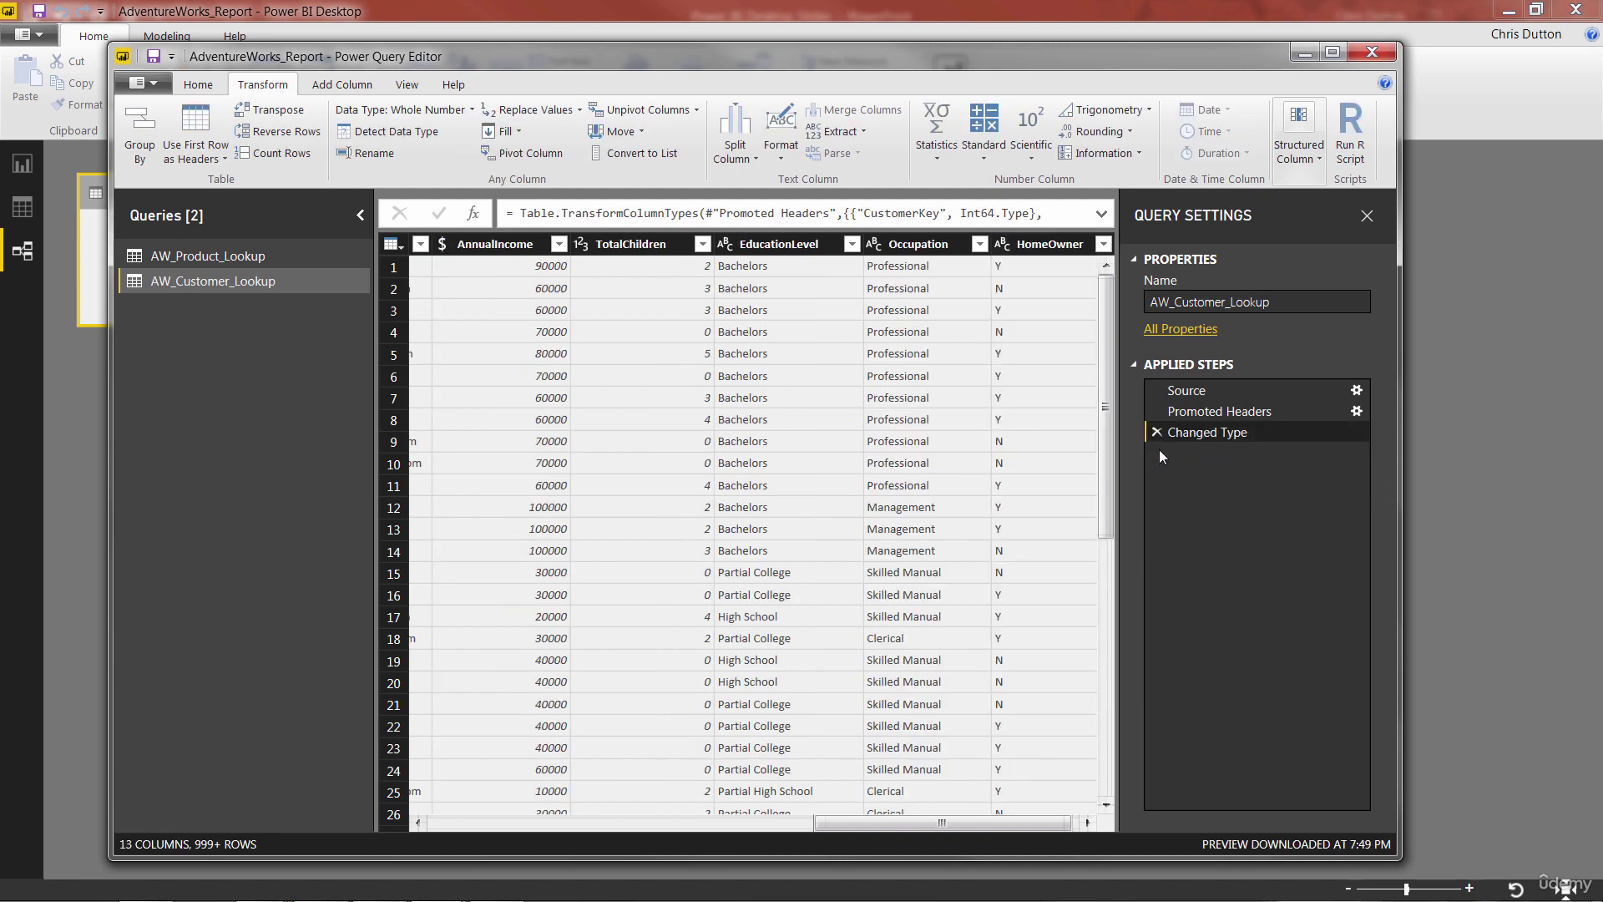
# Transform the existing Prefix column in place with the Capitalize Each Word format
pyautogui.moveTo(888, 830); pyautogui.dragTo(498, 830)
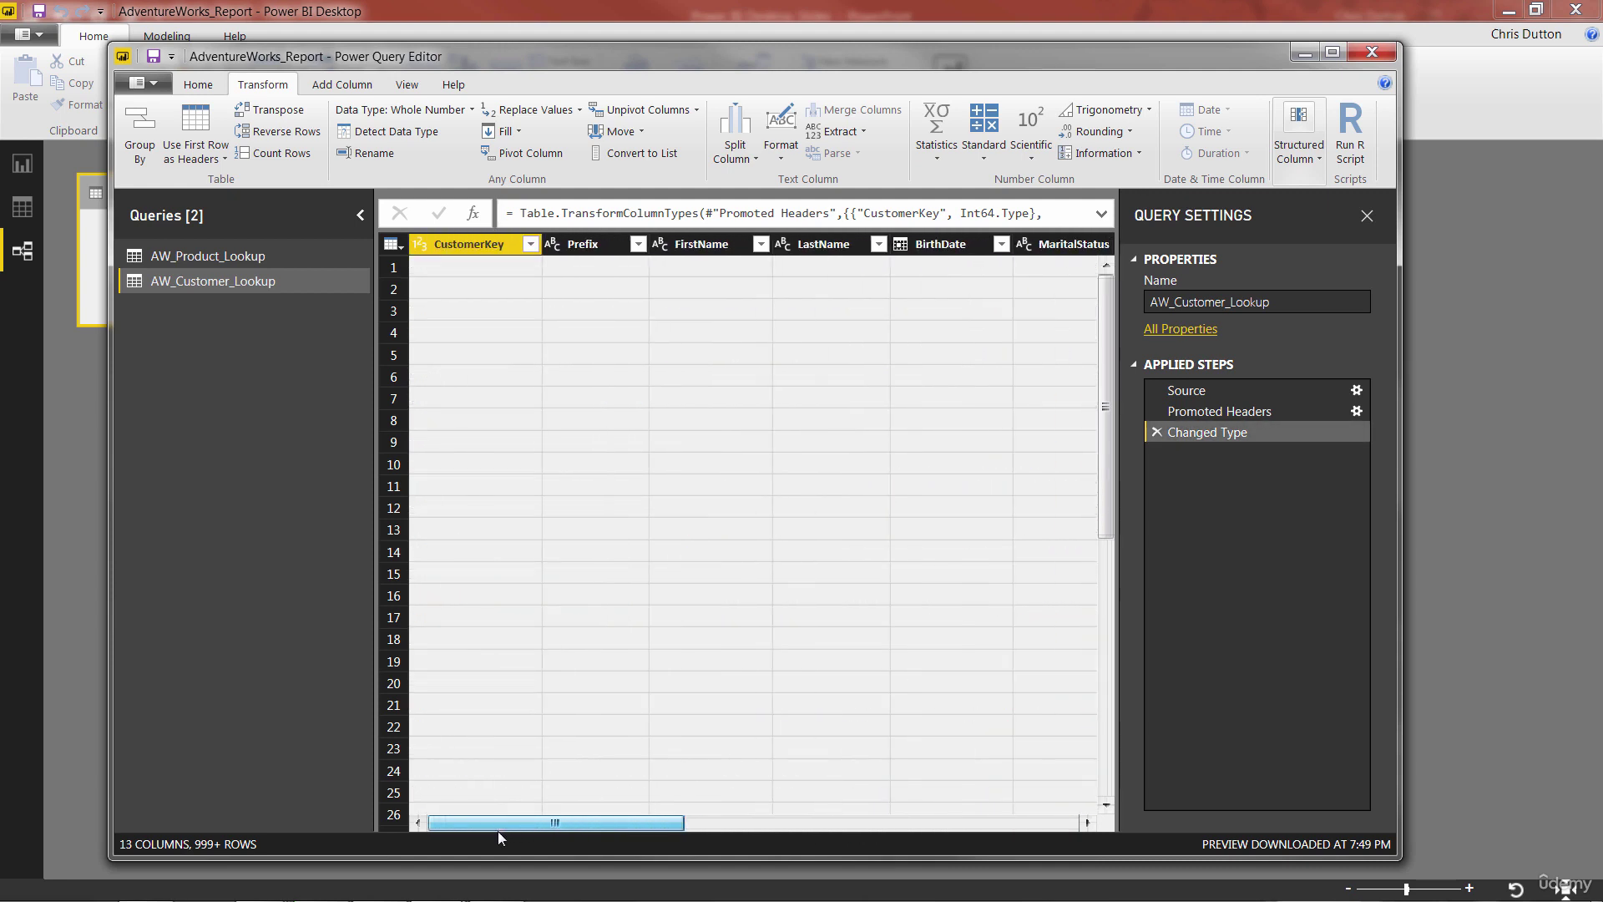
pyautogui.click(589, 243)
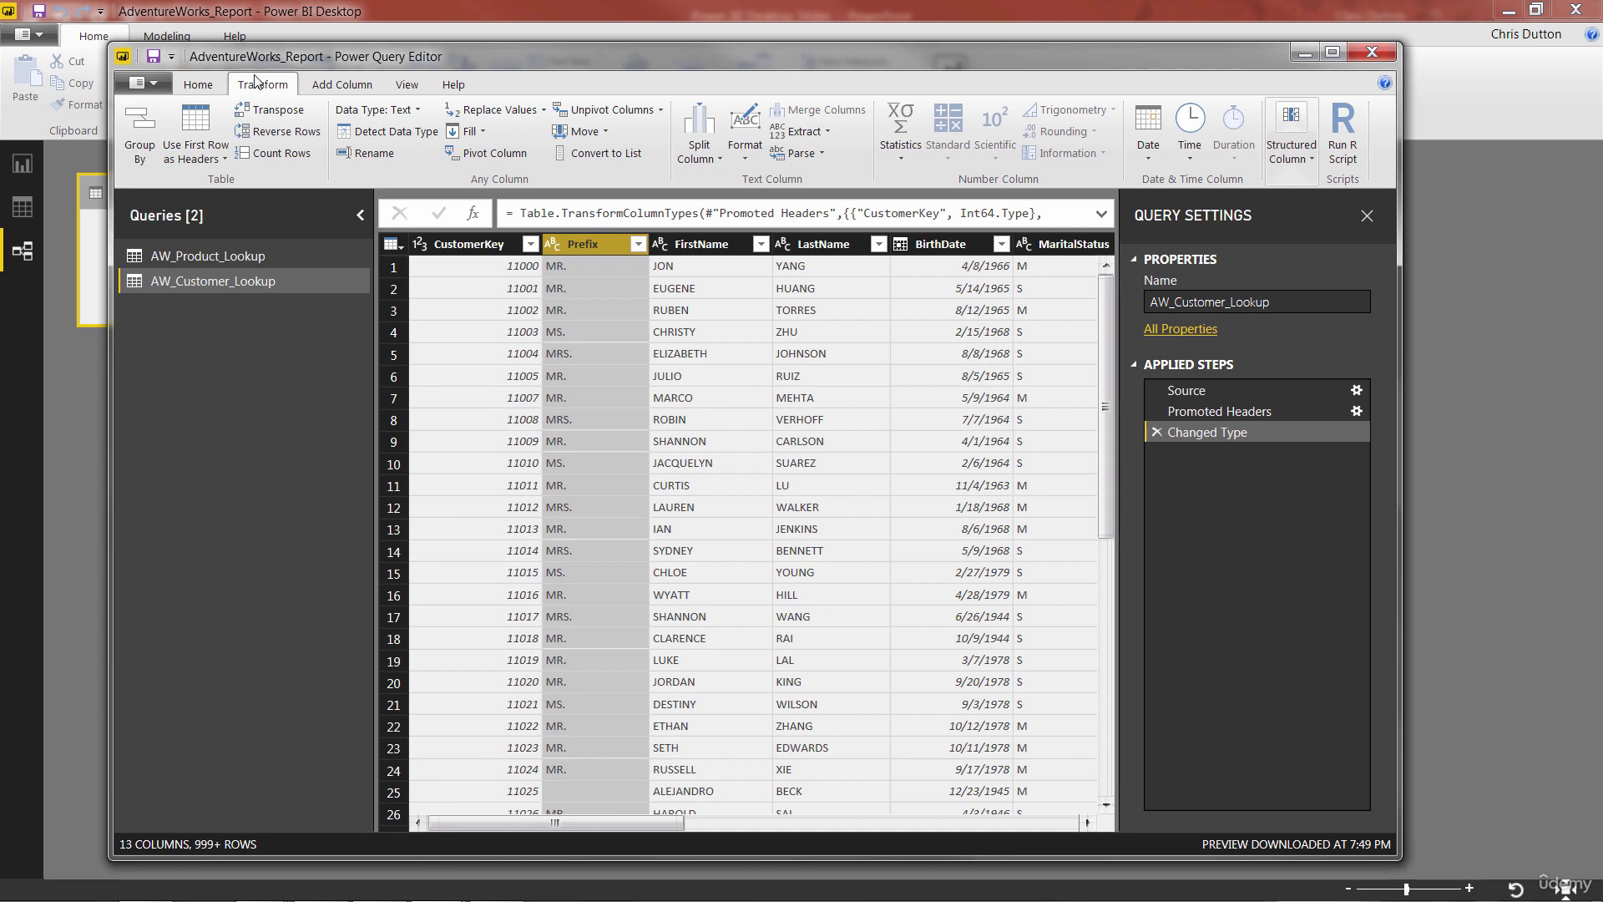
pyautogui.click(754, 159)
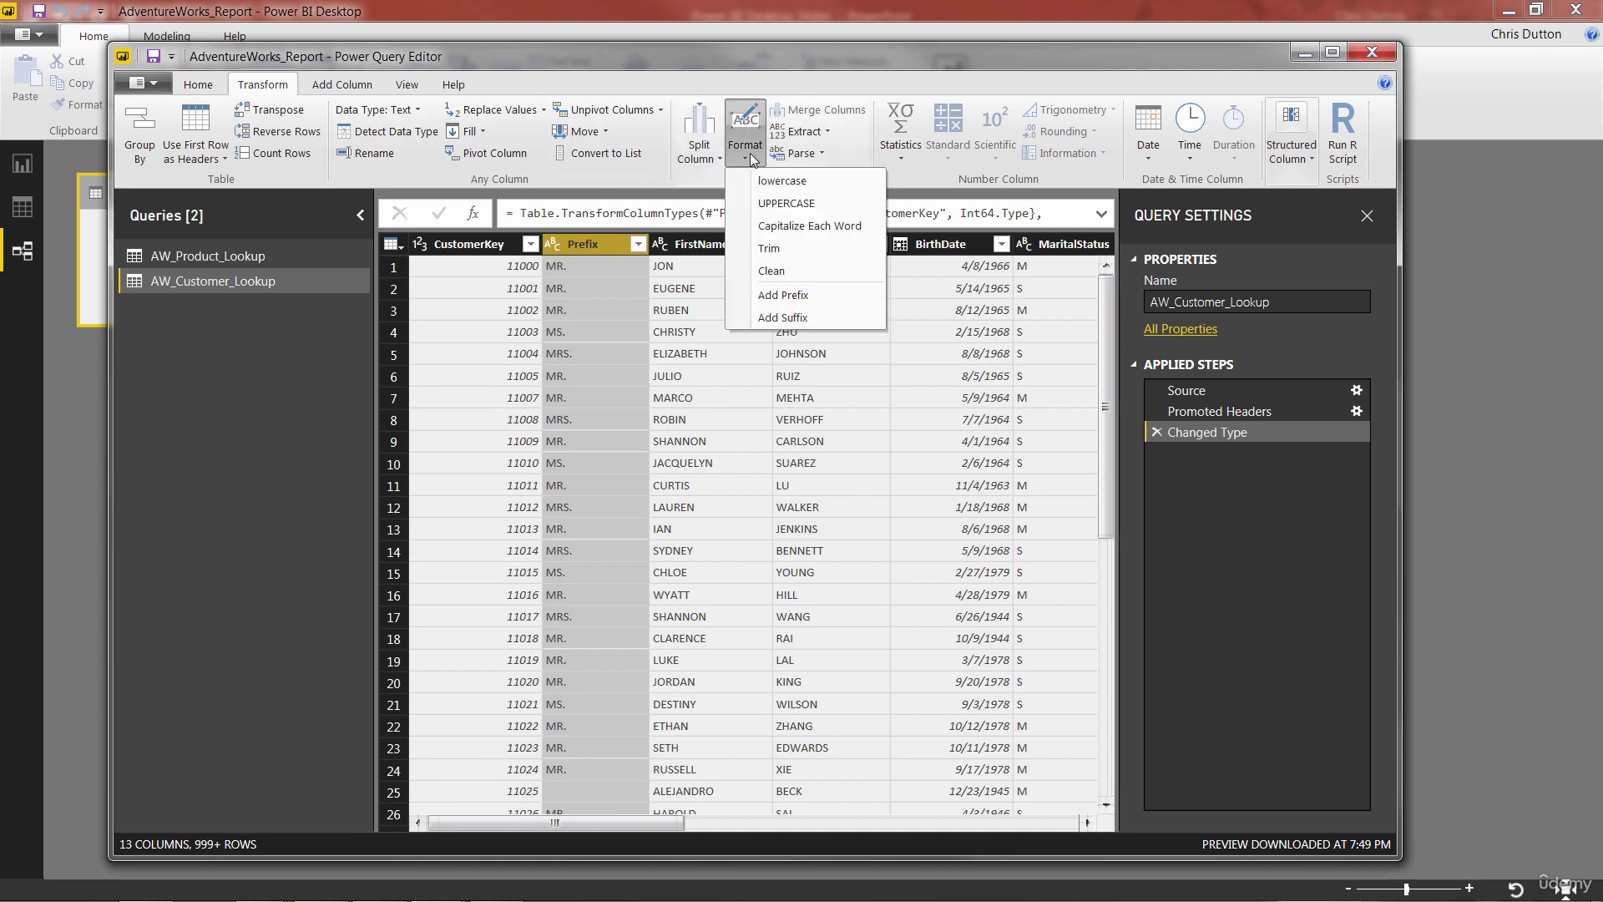
pyautogui.click(777, 228)
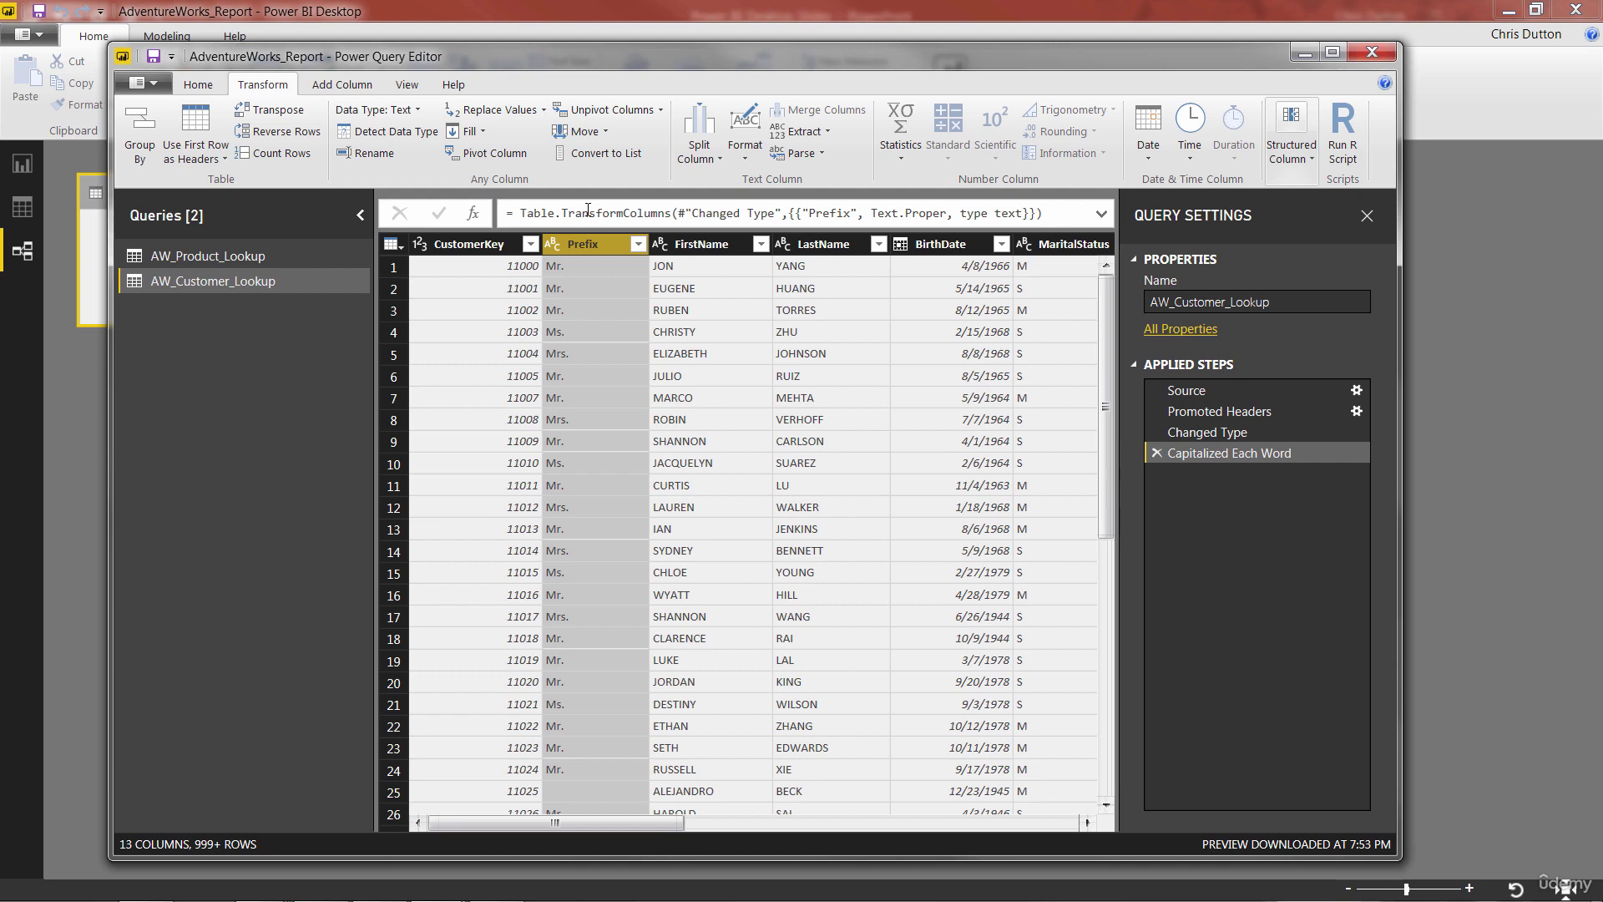
# Apply the Capitalize Each Word format in place to the FirstName and LastName columns together
pyautogui.click(701, 243)
pyautogui.click(830, 247)
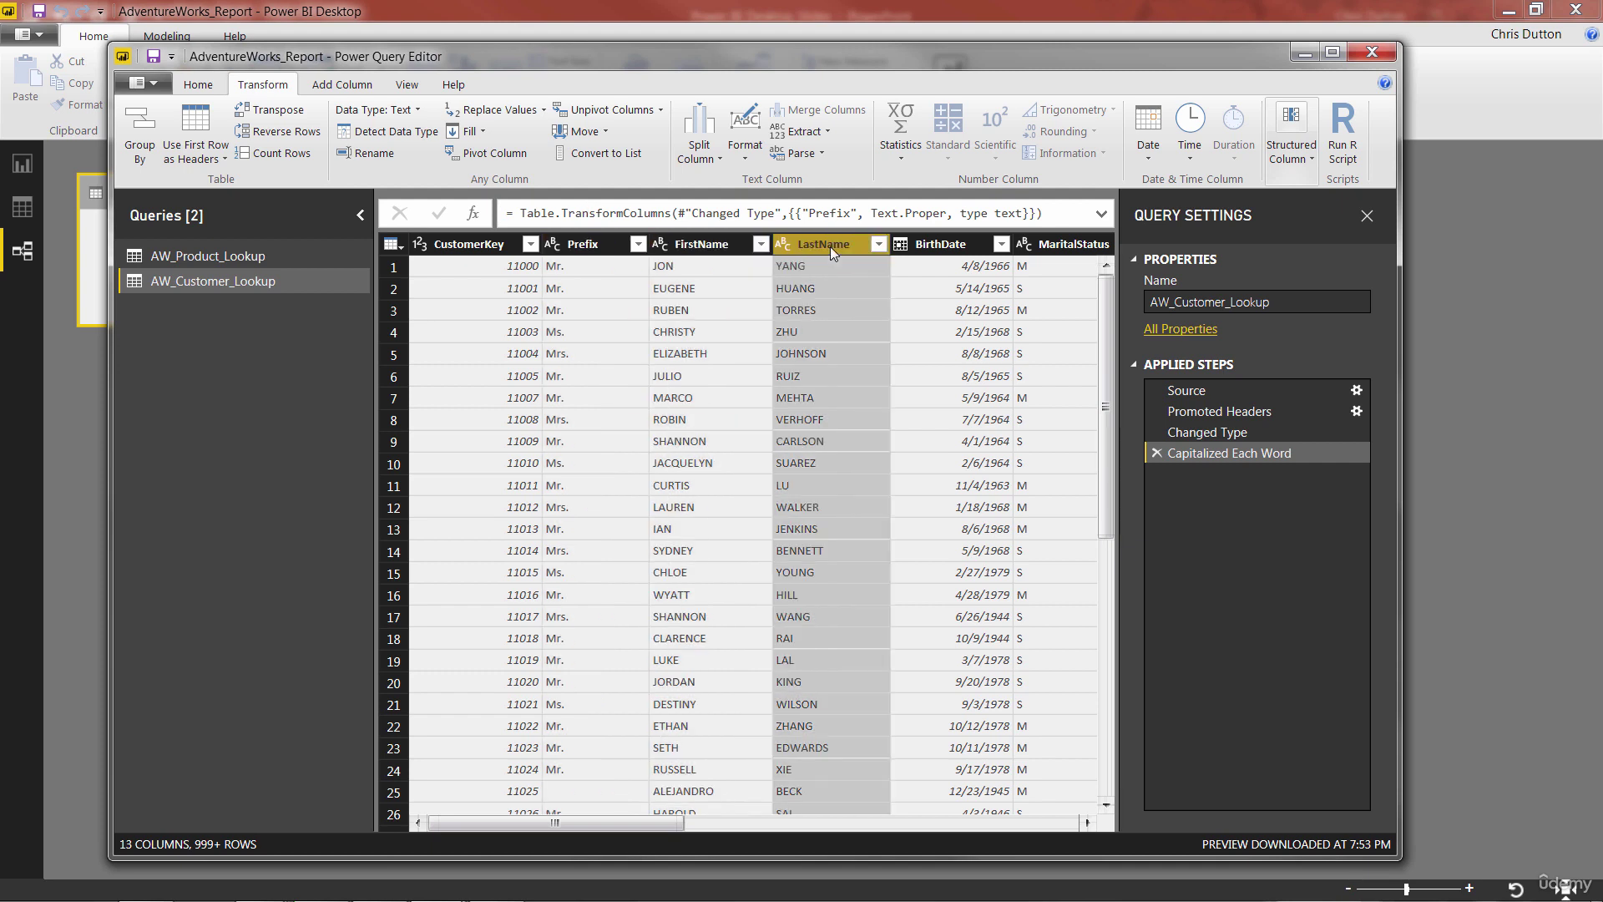
pyautogui.click(700, 244)
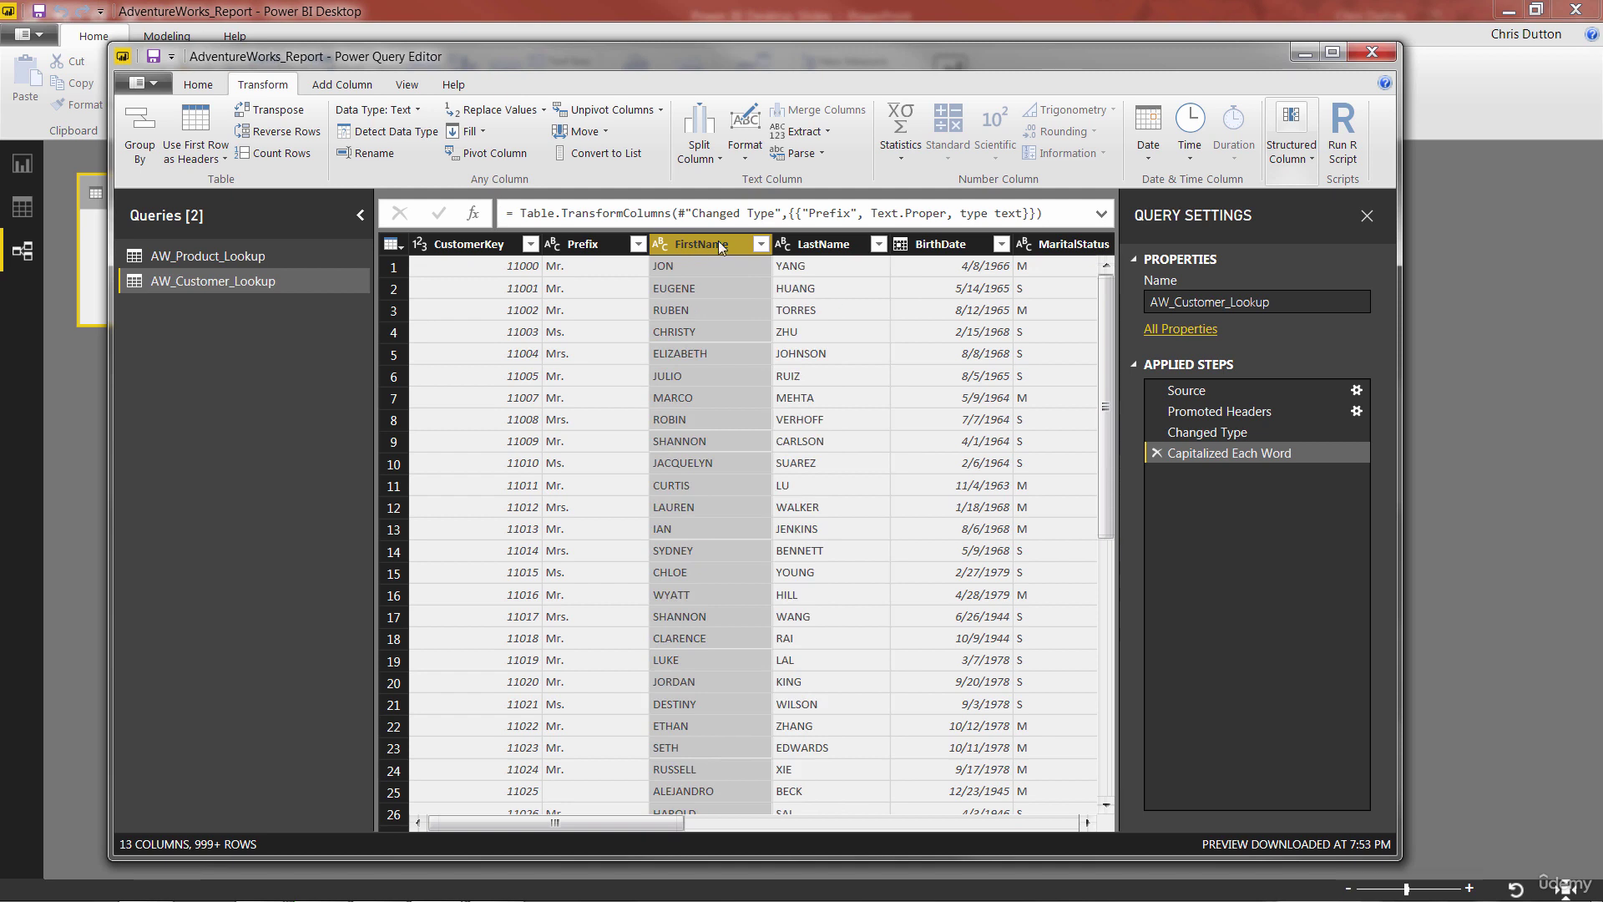
pyautogui.keyDown('ctrl'); pyautogui.click(834, 247); pyautogui.keyUp('ctrl')
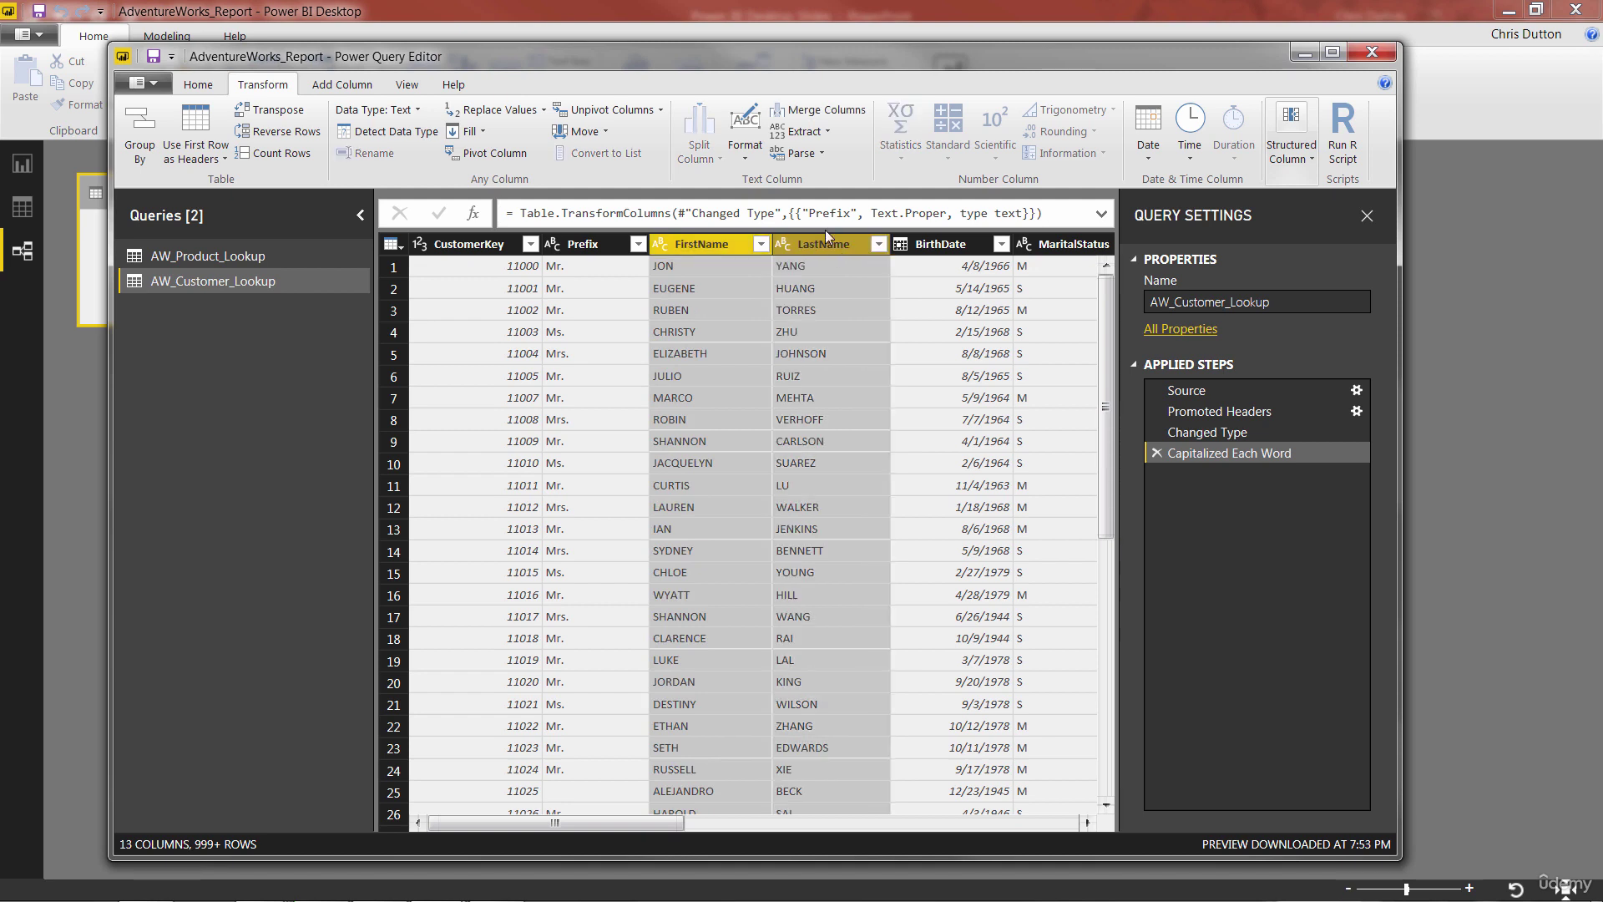
pyautogui.click(742, 155)
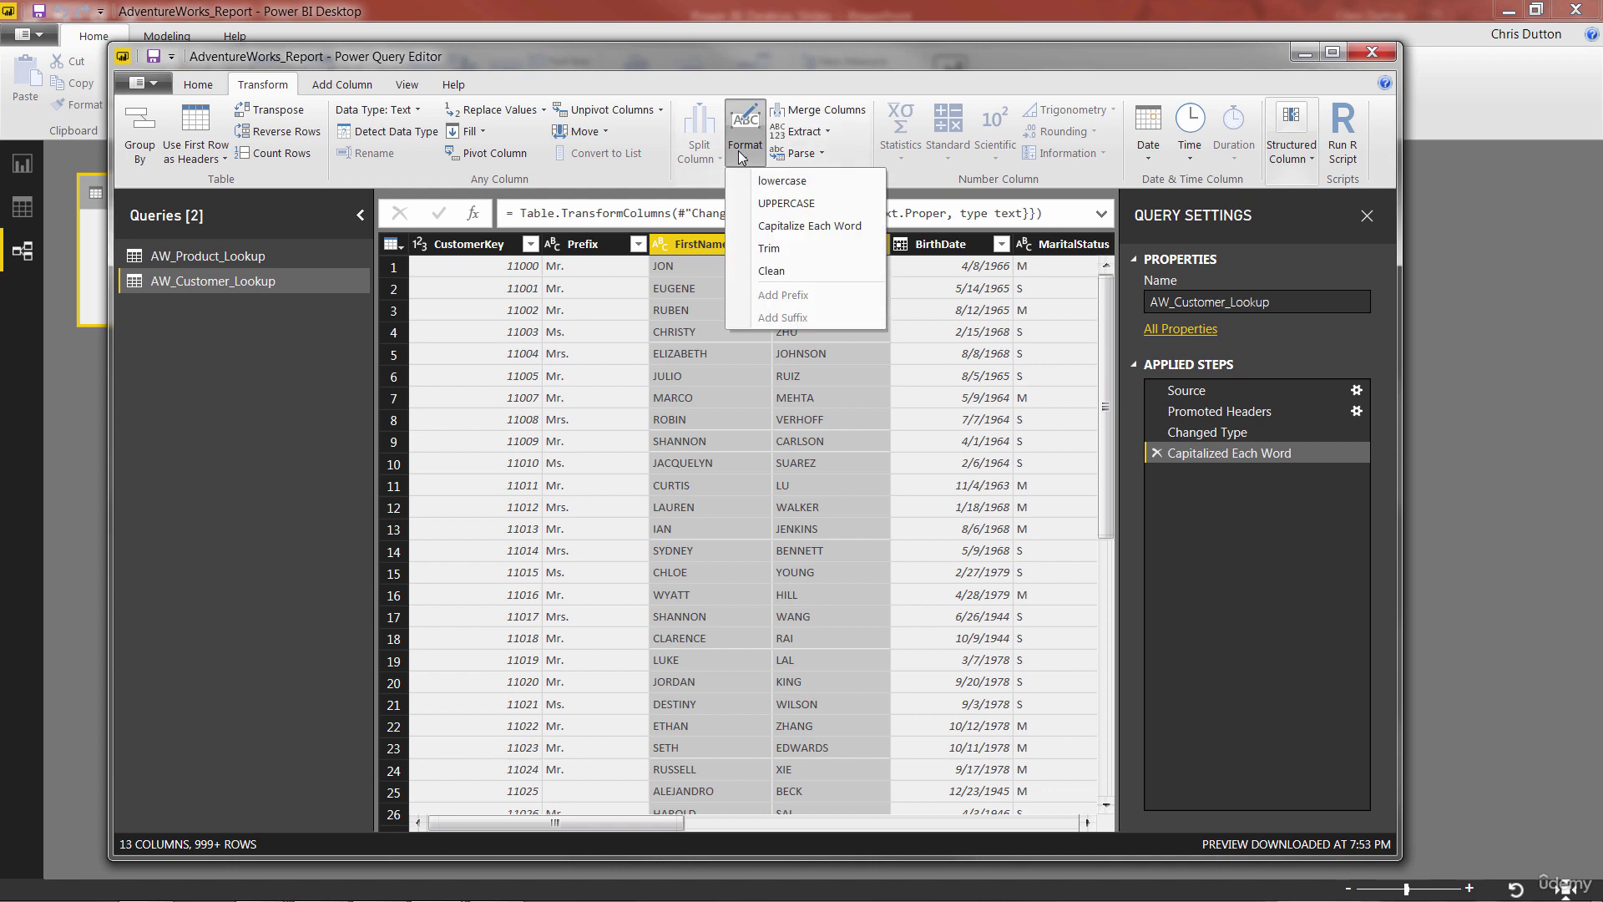
pyautogui.click(838, 222)
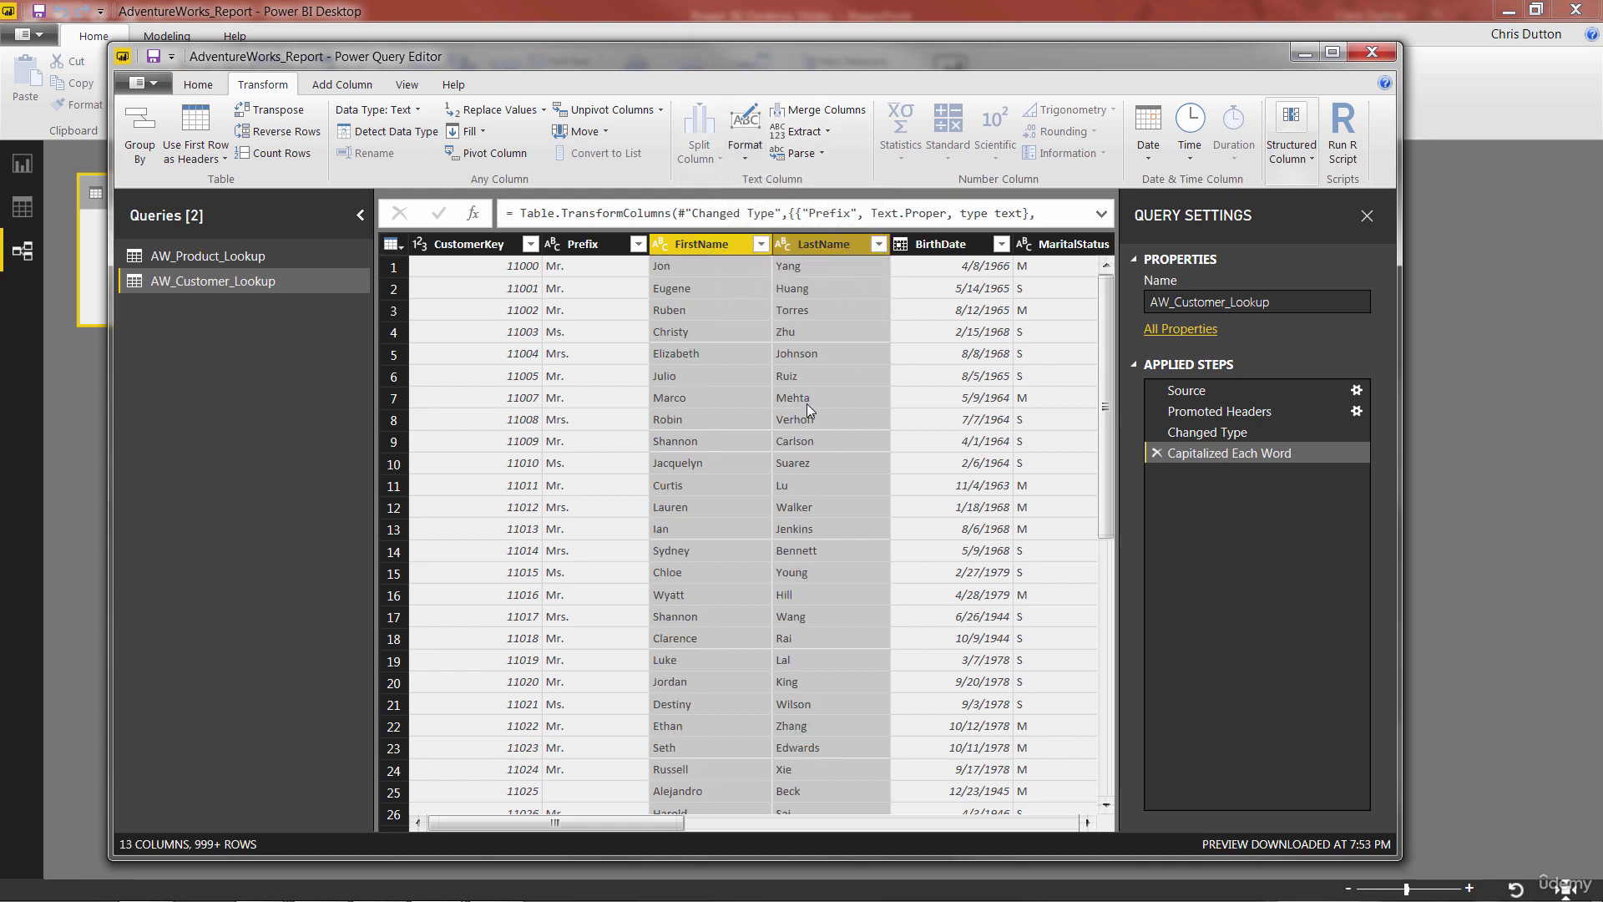
# Select the Prefix, FirstName and LastName columns one at a time to build a multiple selection
pyautogui.click(582, 268)
pyautogui.click(685, 266)
pyautogui.click(801, 266)
pyautogui.click(809, 242)
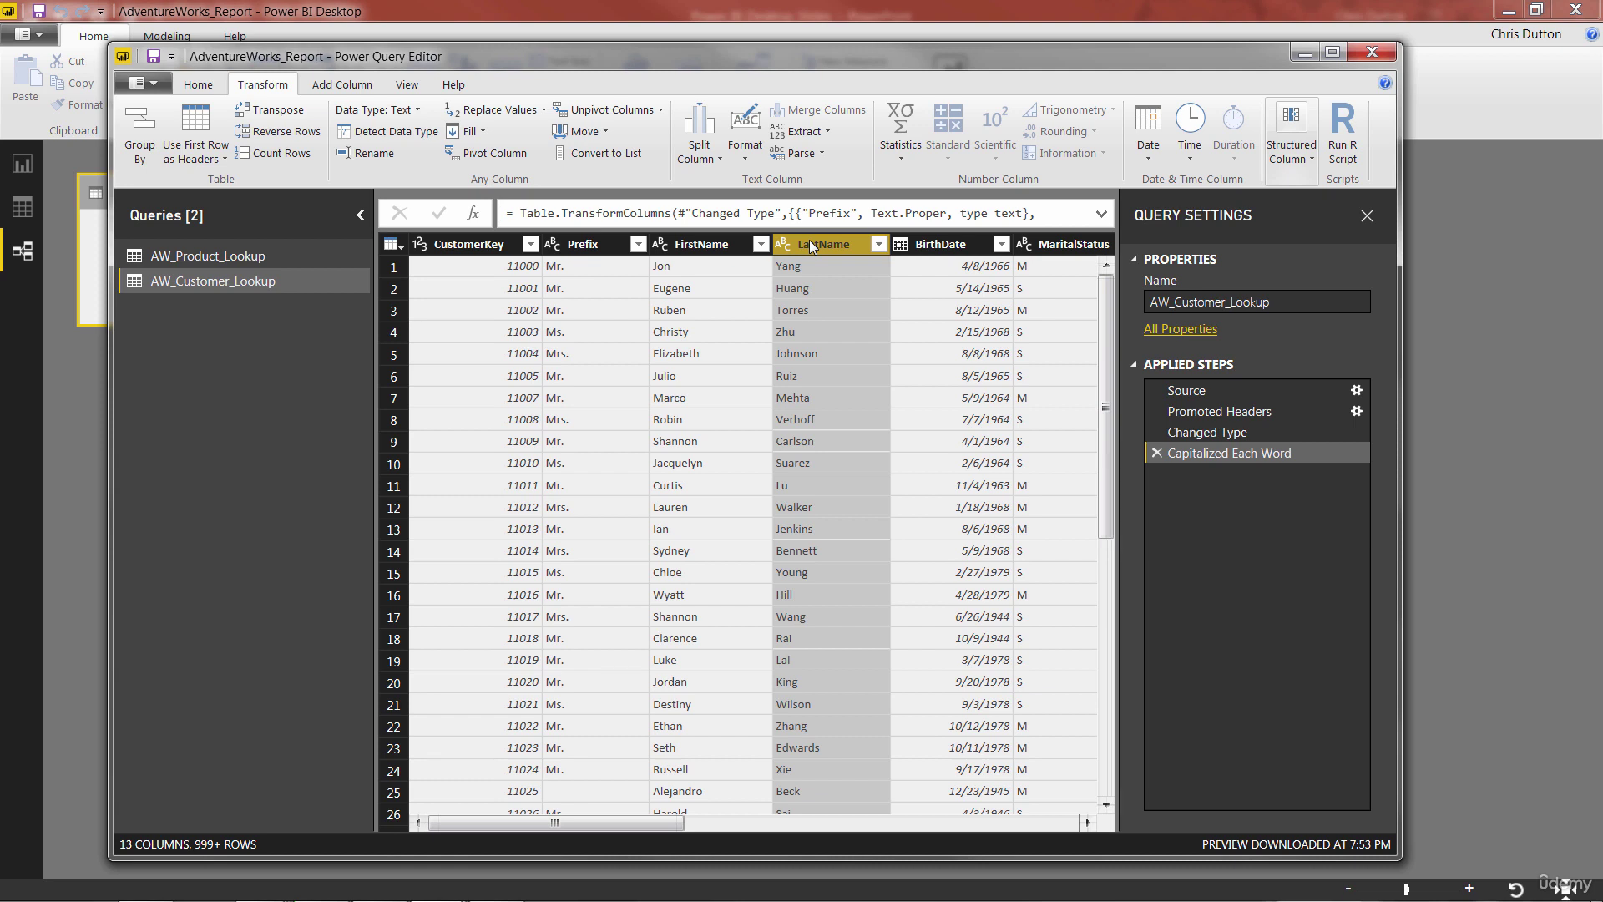
pyautogui.click(586, 246)
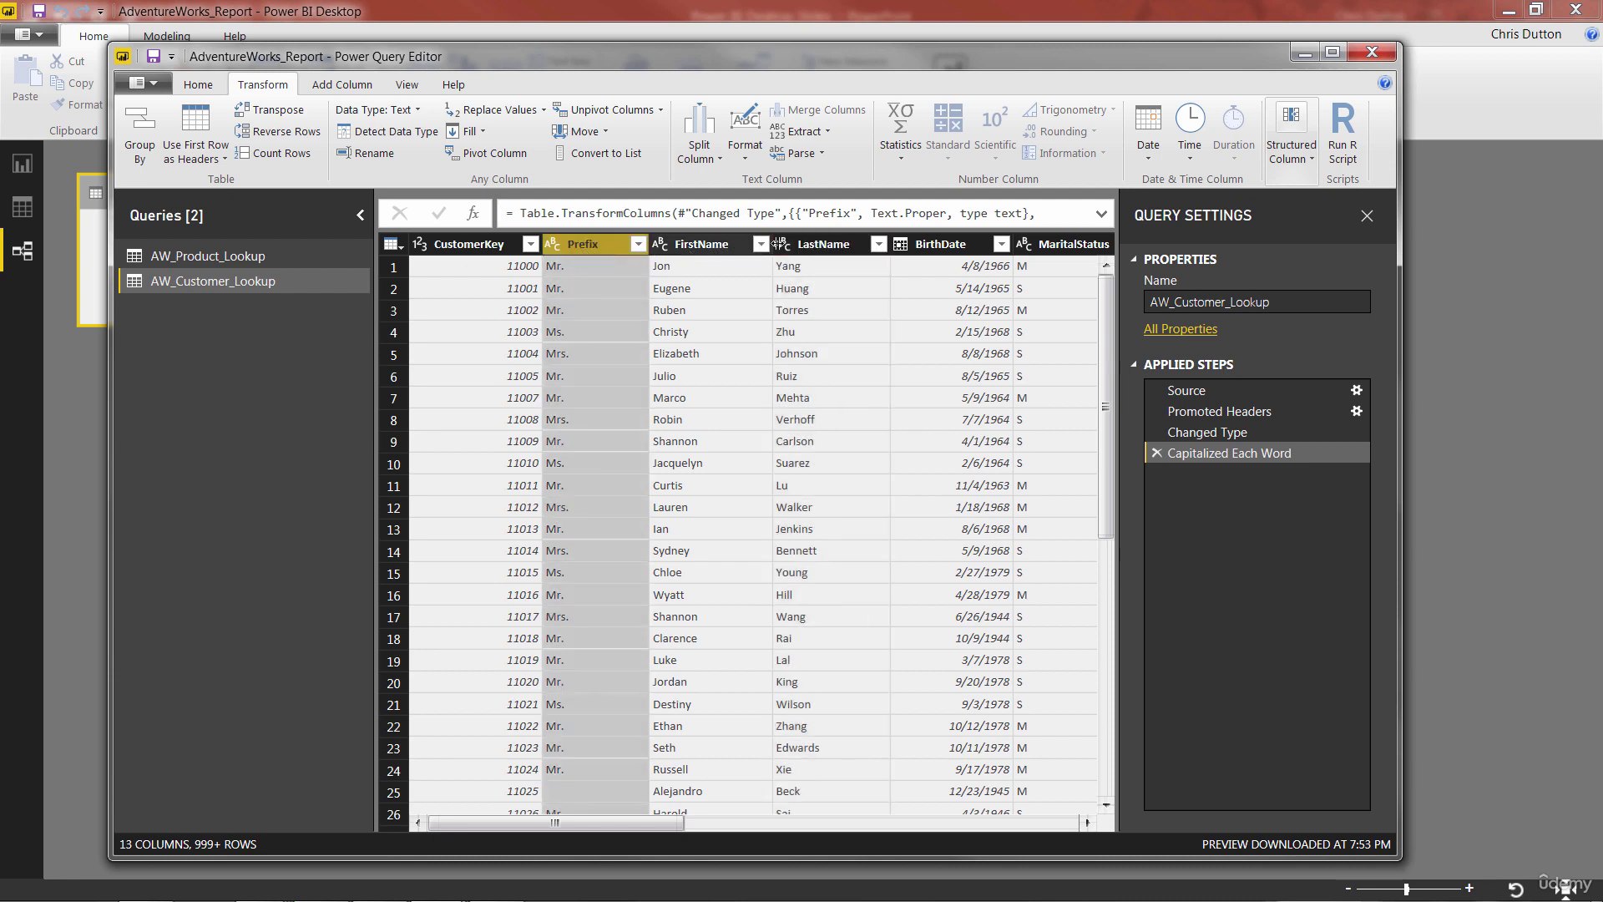
pyautogui.keyDown('ctrl'); pyautogui.click(712, 248); pyautogui.keyUp('ctrl')
pyautogui.keyDown('ctrl'); pyautogui.click(822, 245); pyautogui.keyUp('ctrl')
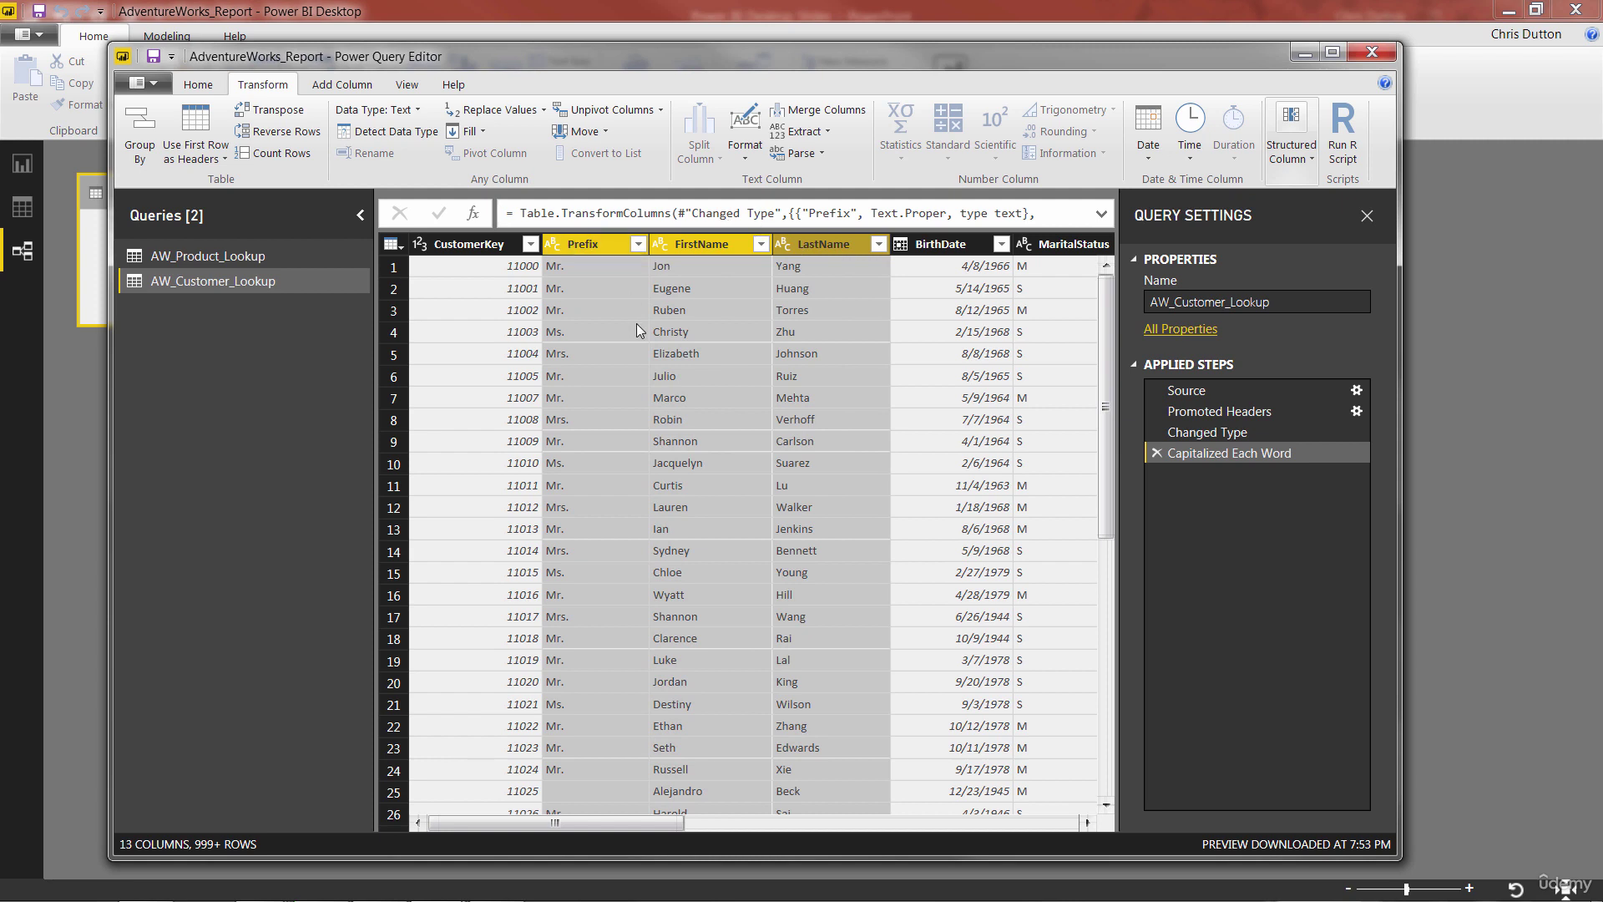
# Add a new column named FullName that merges the Prefix, FirstName and LastName columns with a Space separator
pyautogui.click(581, 249)
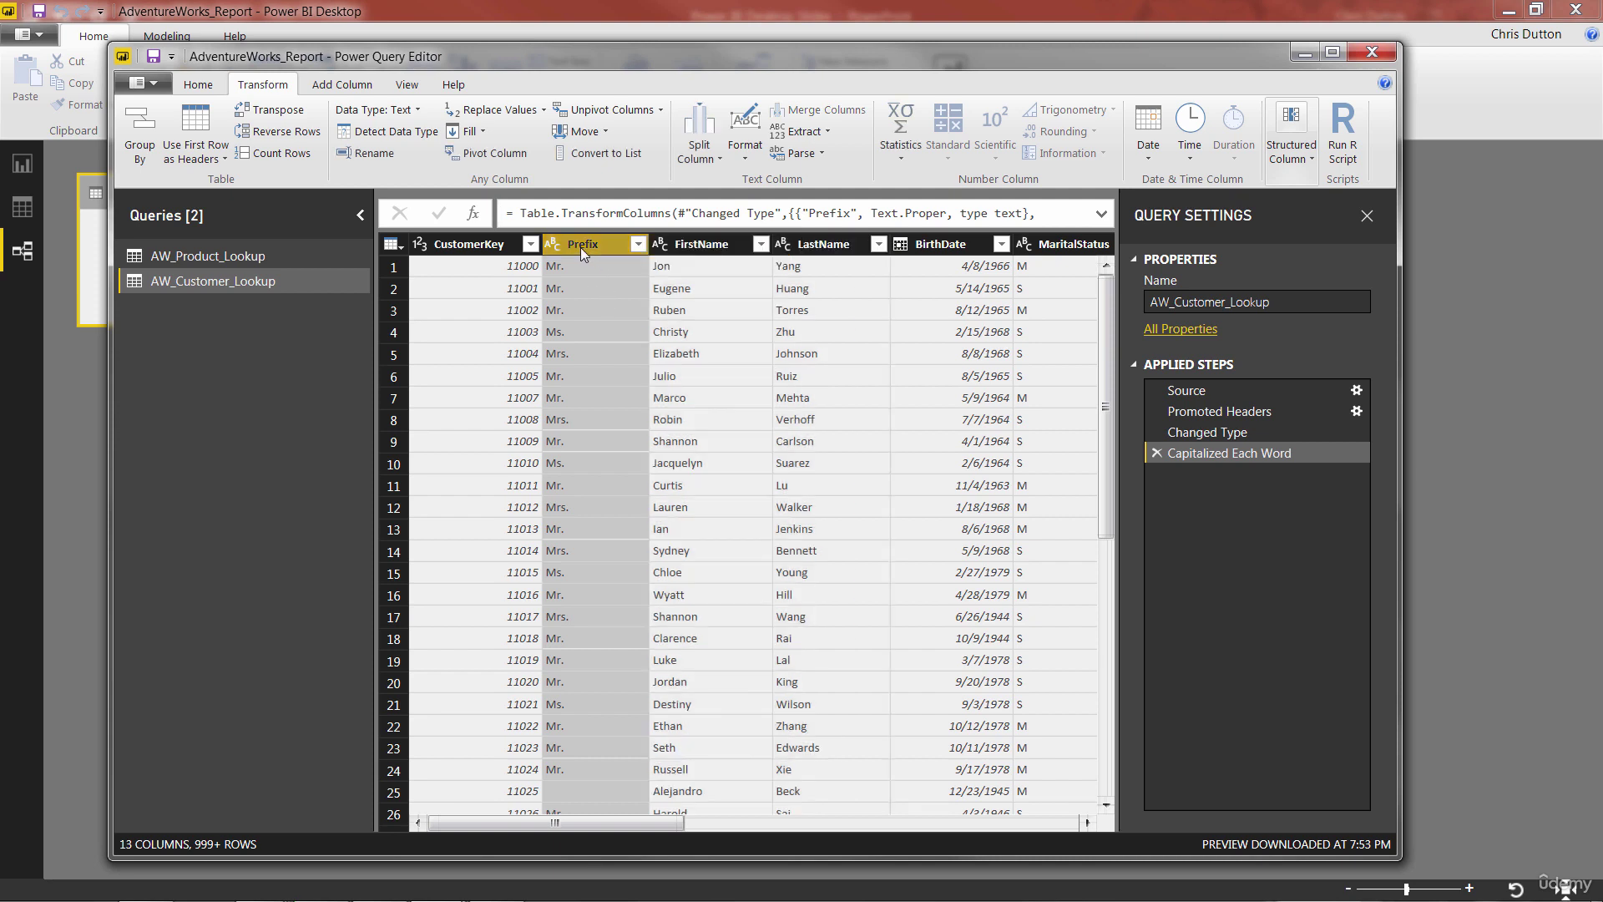
pyautogui.keyDown('shift'); pyautogui.click(825, 243); pyautogui.keyUp('shift')
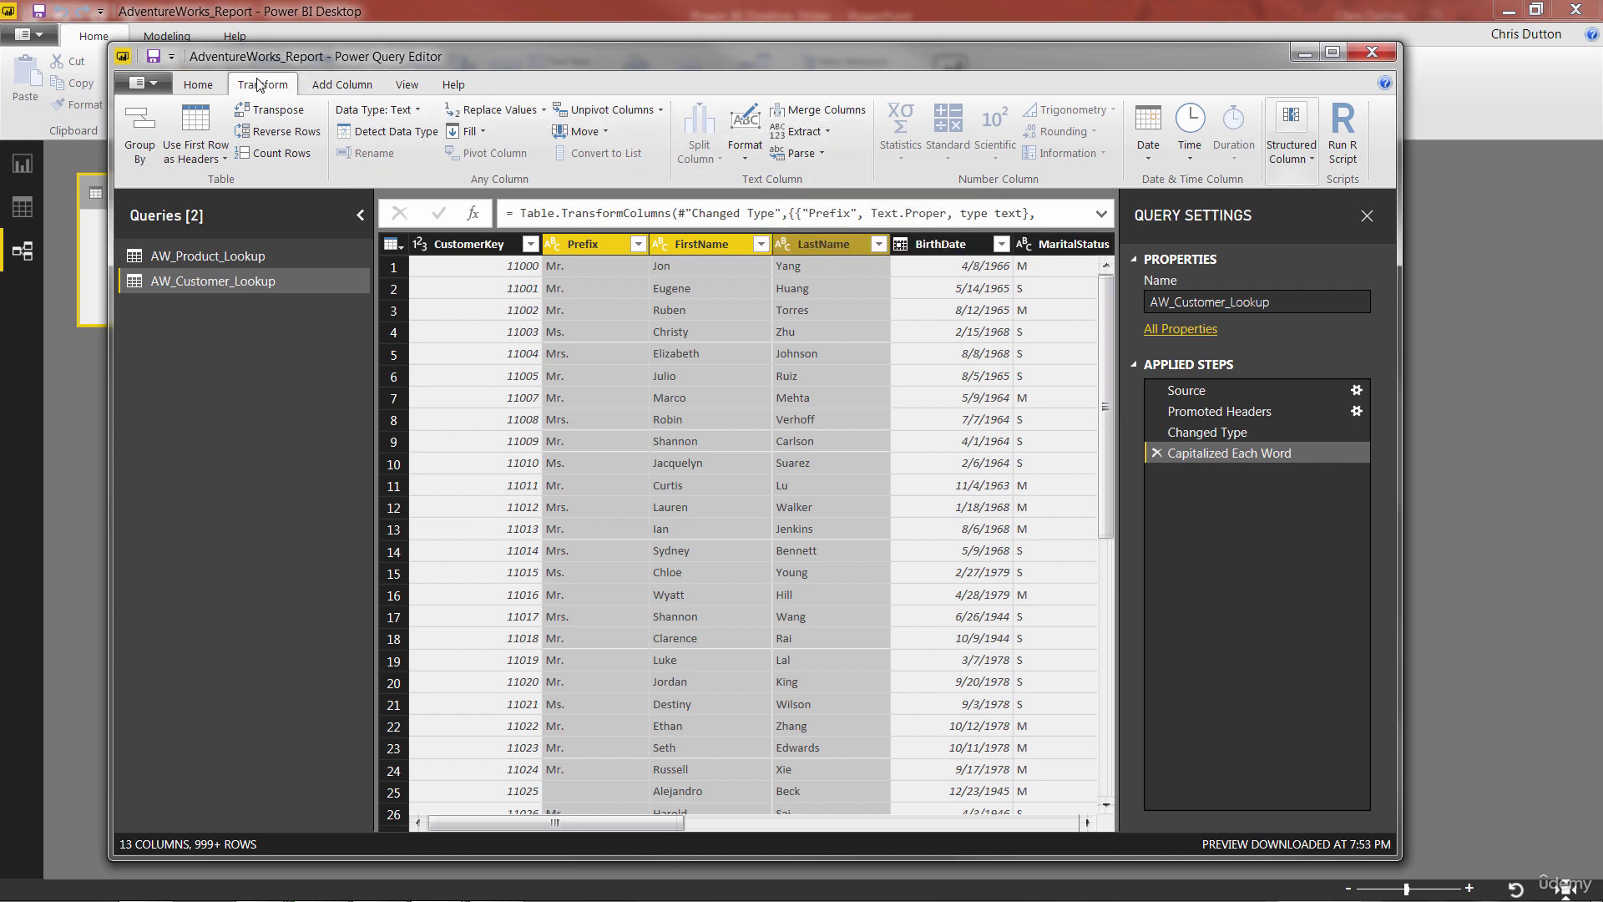
pyautogui.click(338, 85)
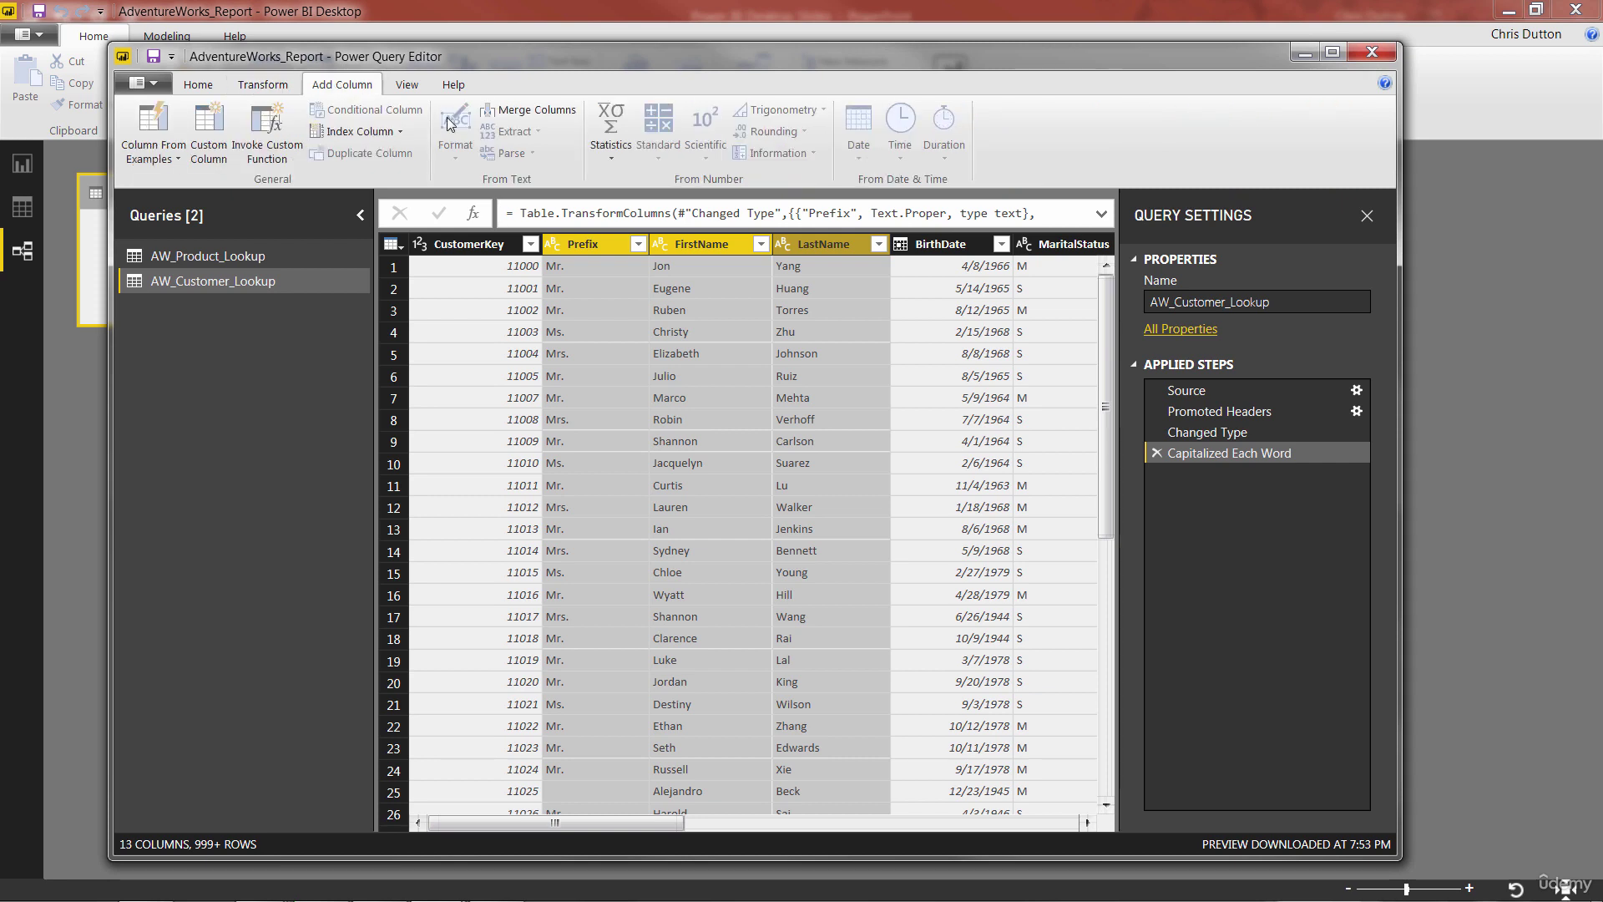
pyautogui.click(534, 110)
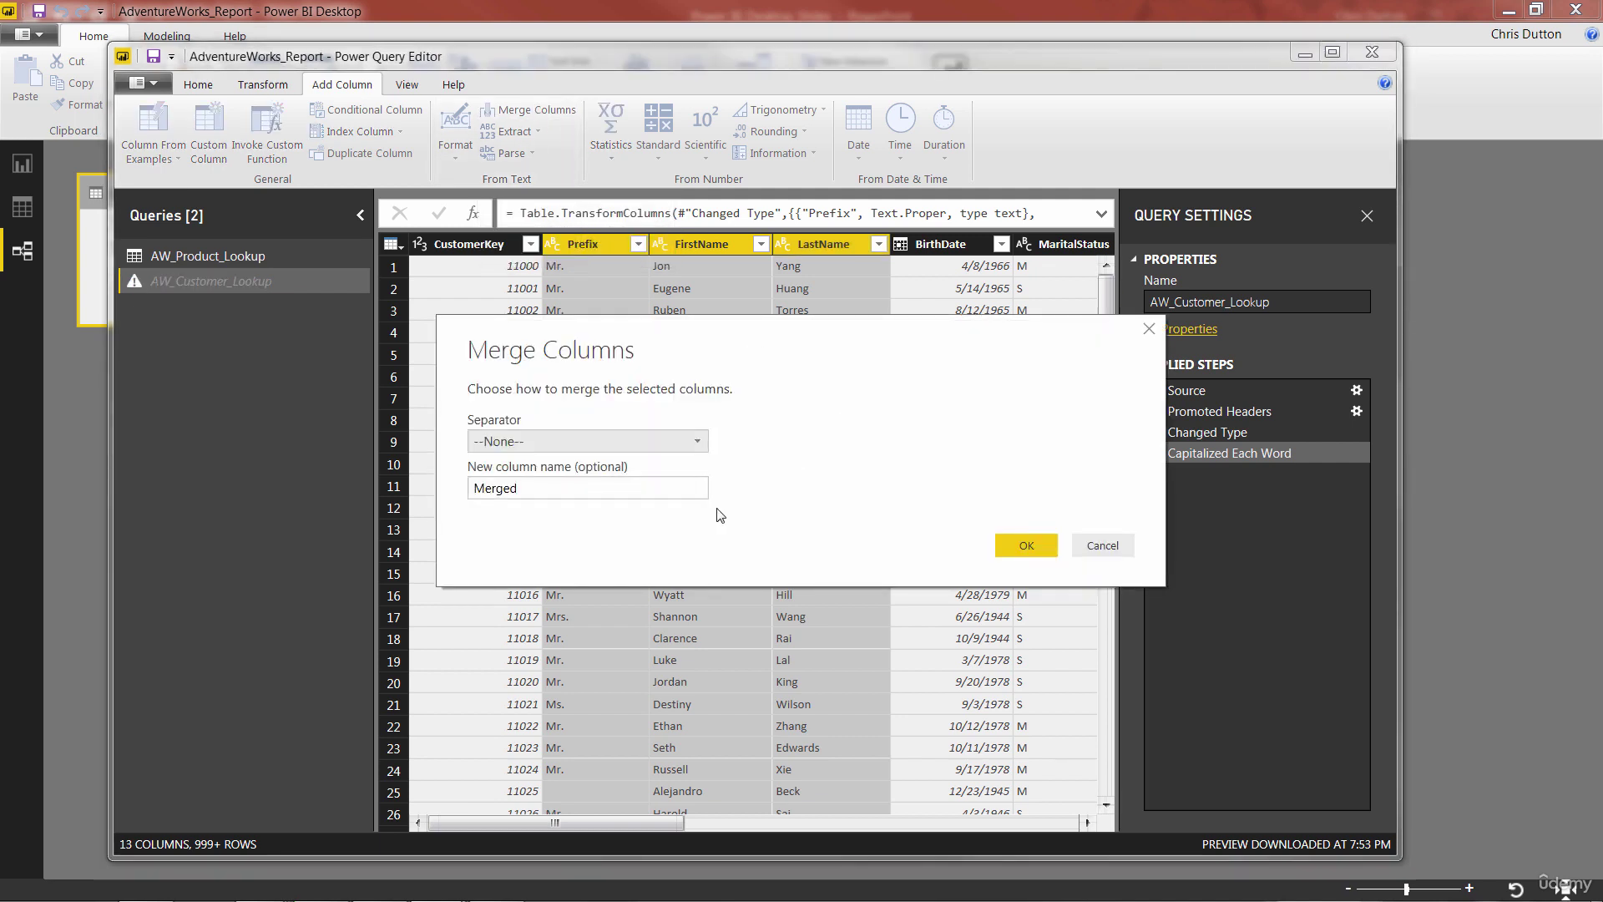
pyautogui.click(694, 442)
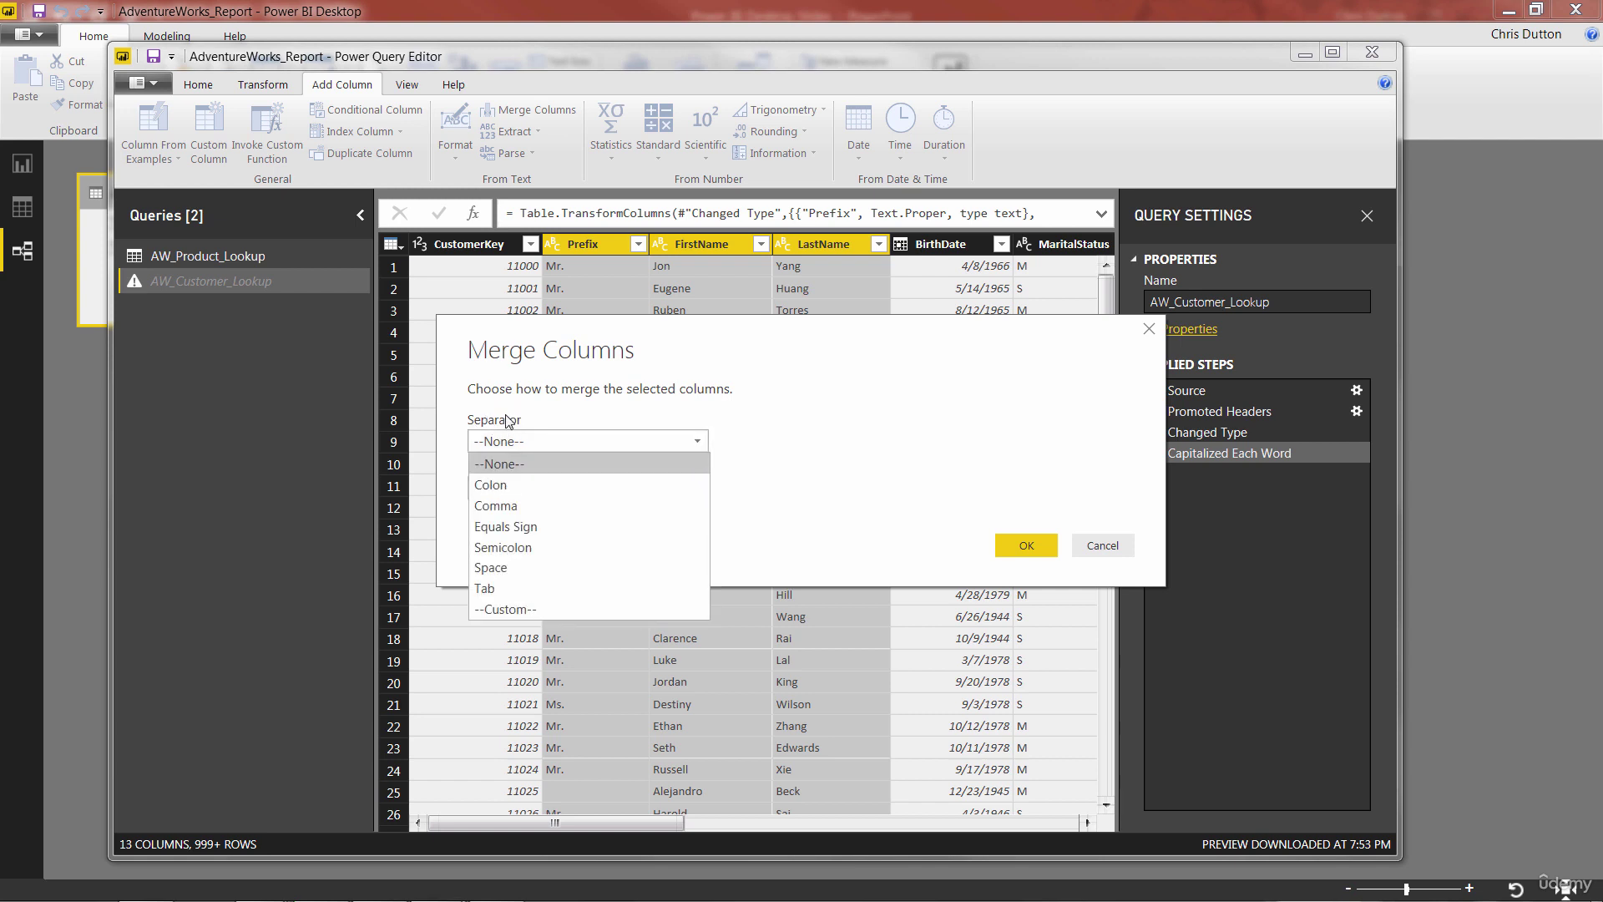
pyautogui.click(499, 569)
pyautogui.click(523, 491)
pyautogui.doubleClick(523, 491)
pyautogui.write('FullName')
pyautogui.click(1018, 545)
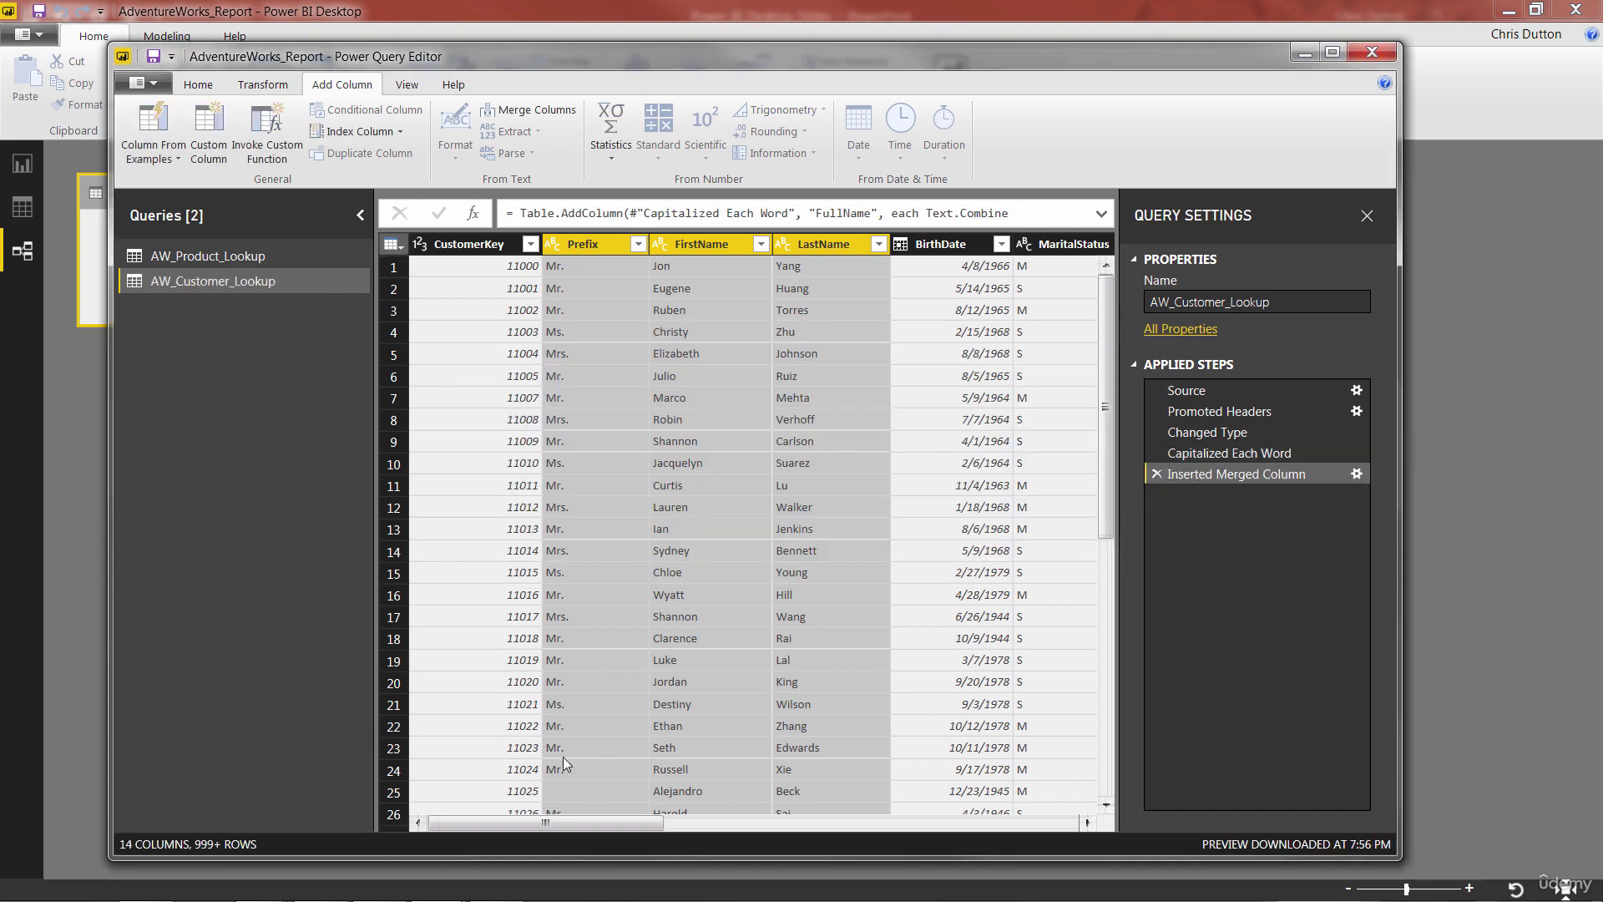
pyautogui.moveTo(584, 824); pyautogui.dragTo(1000, 824)
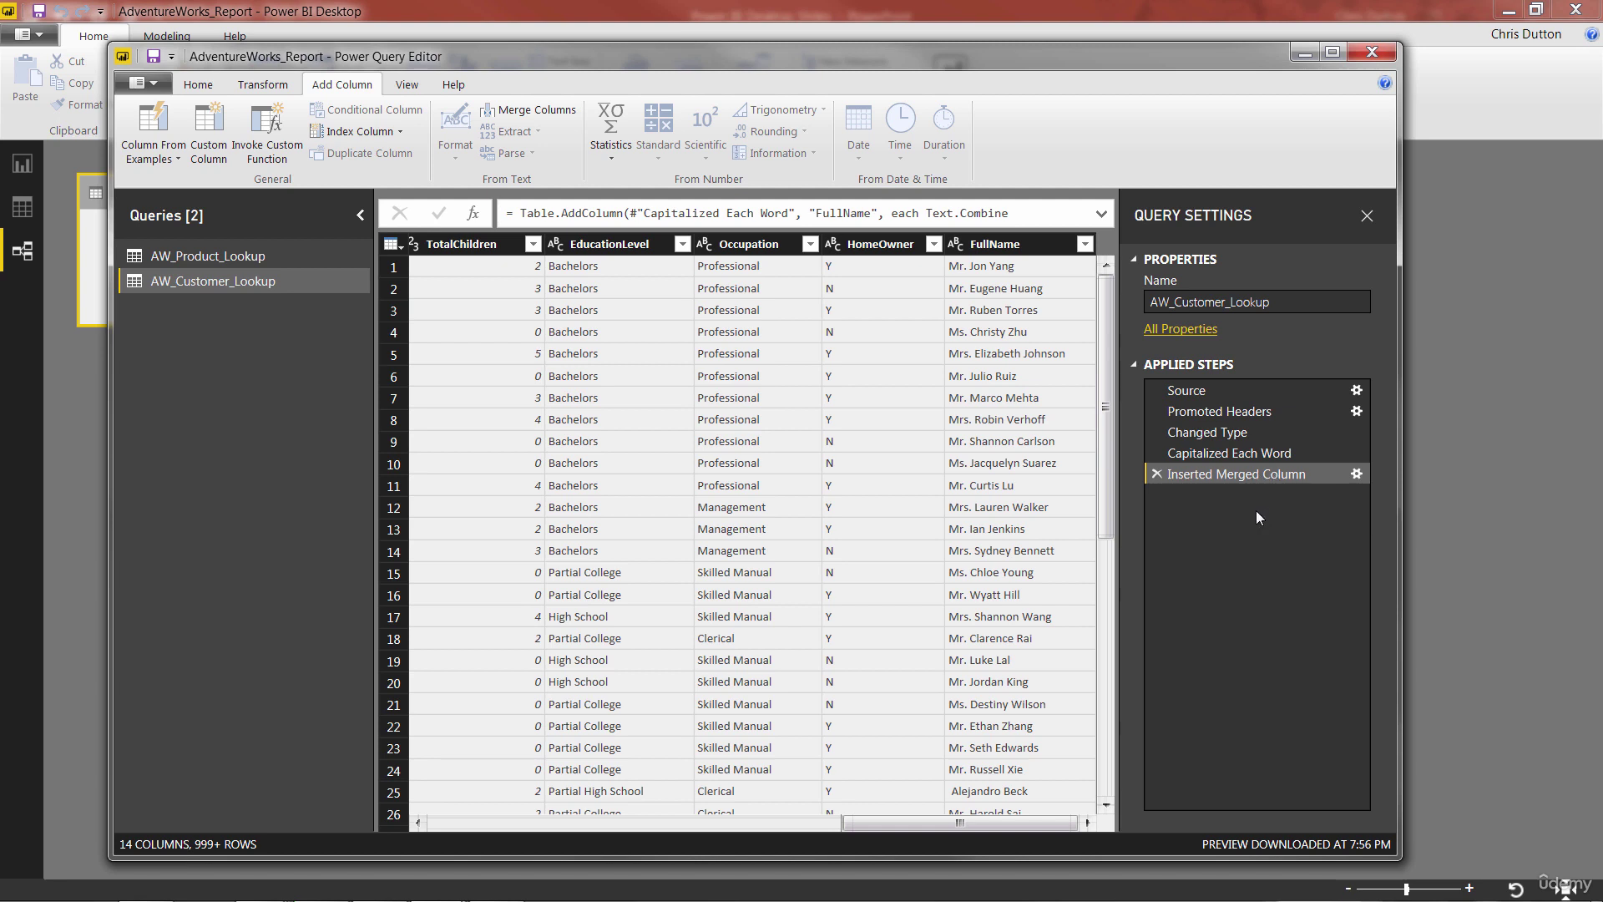
# Rename the applied step Inserted Merged Column as "Inserted FullName Column"
pyautogui.click(1234, 455)
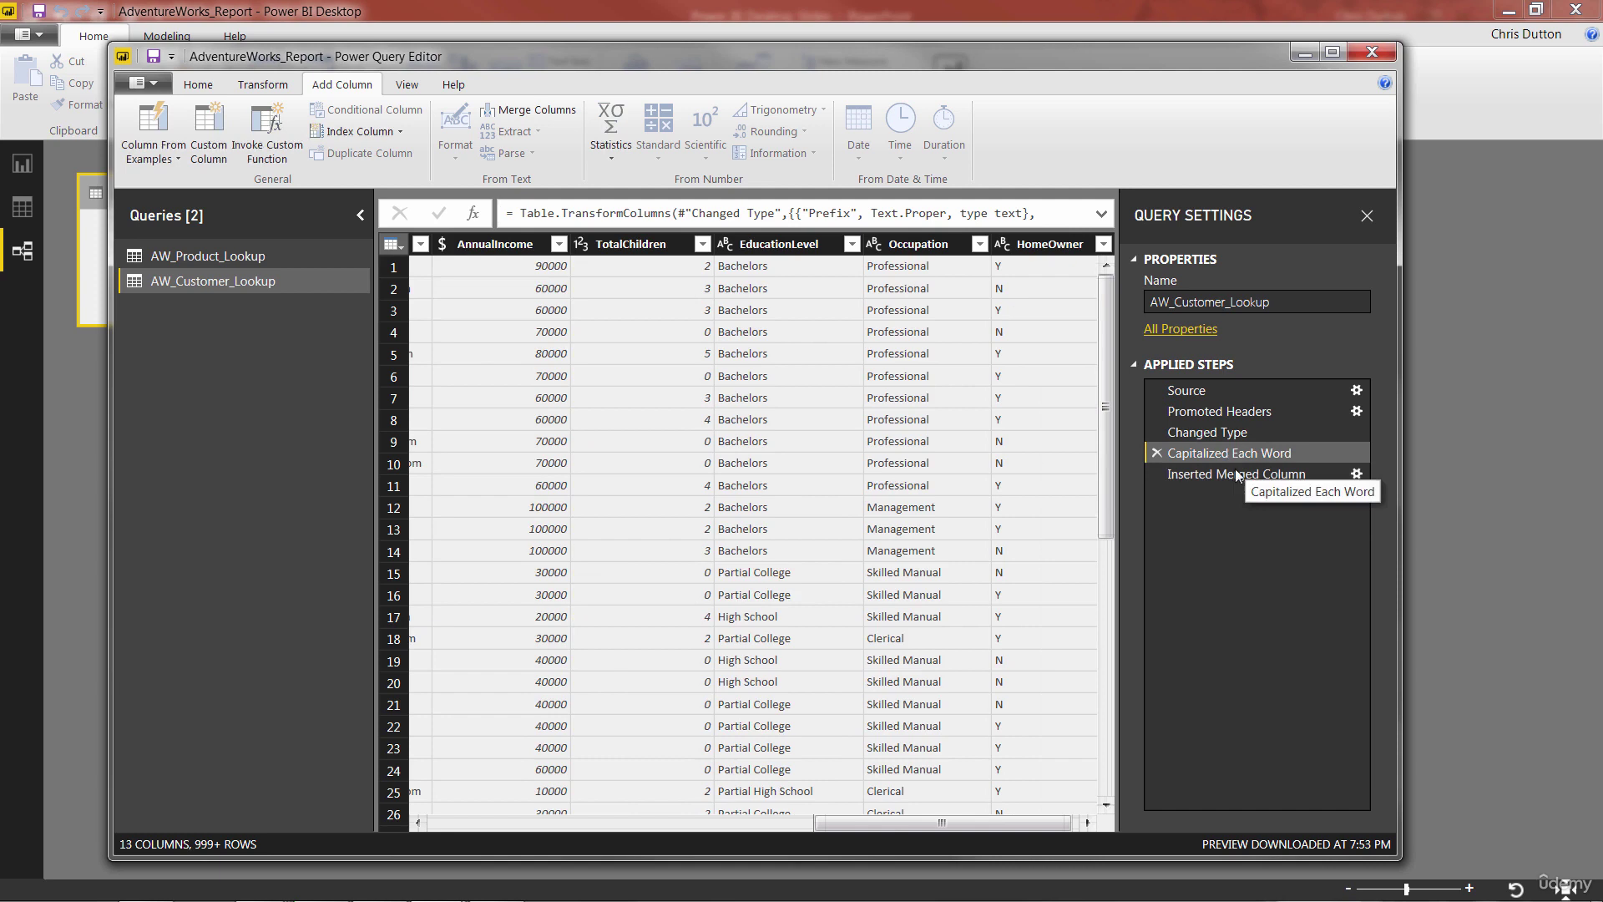
pyautogui.click(1236, 475)
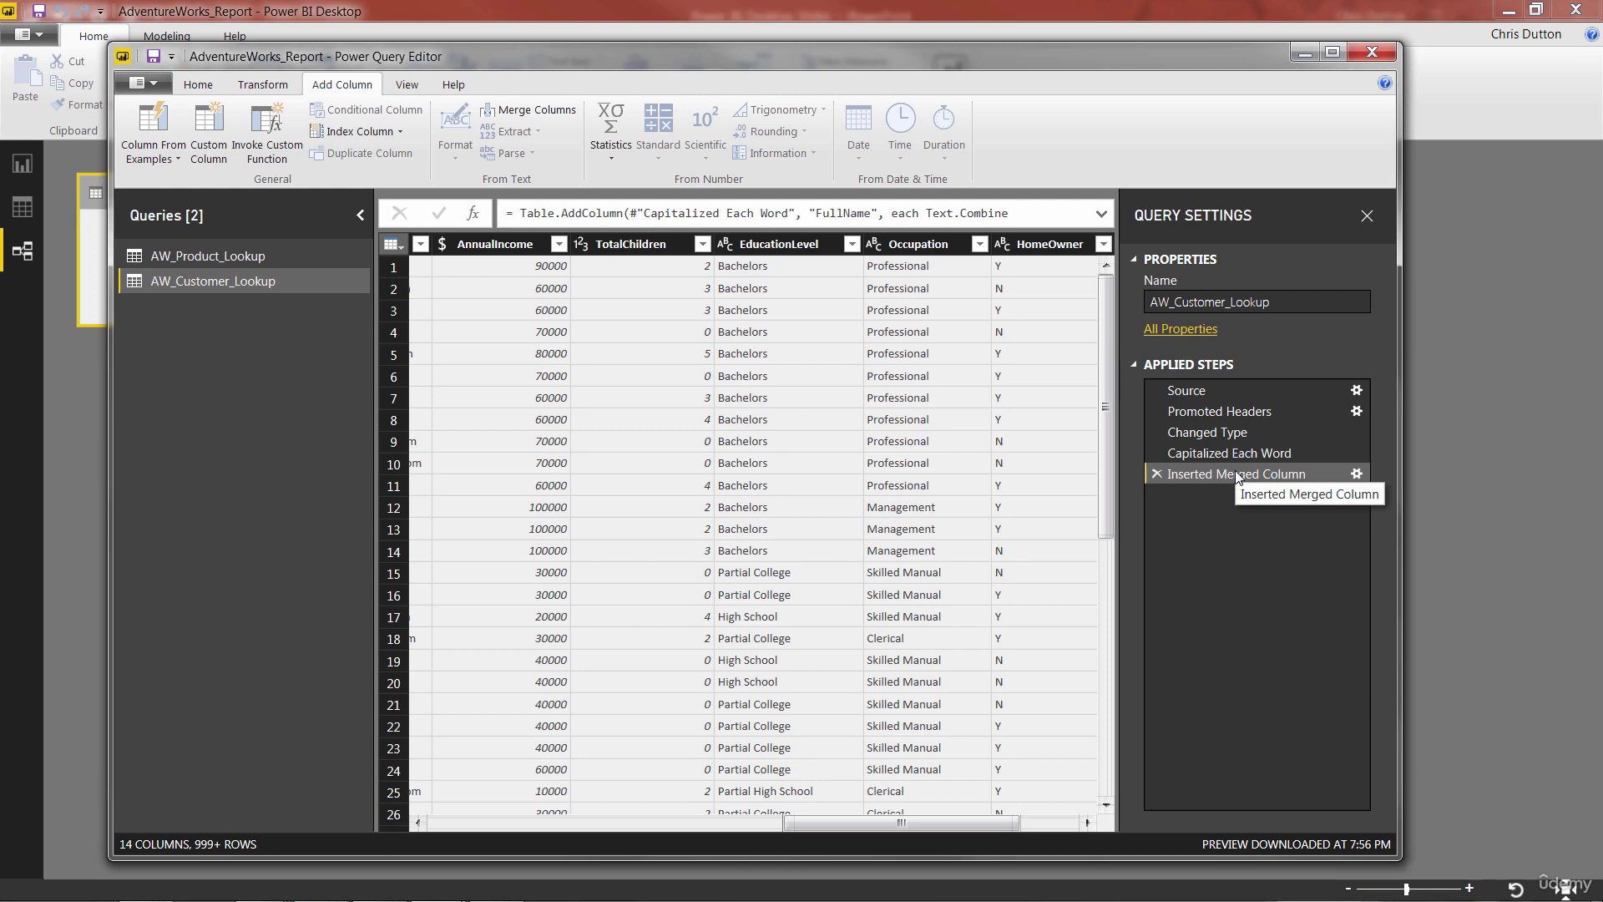
pyautogui.rightClick(1267, 479)
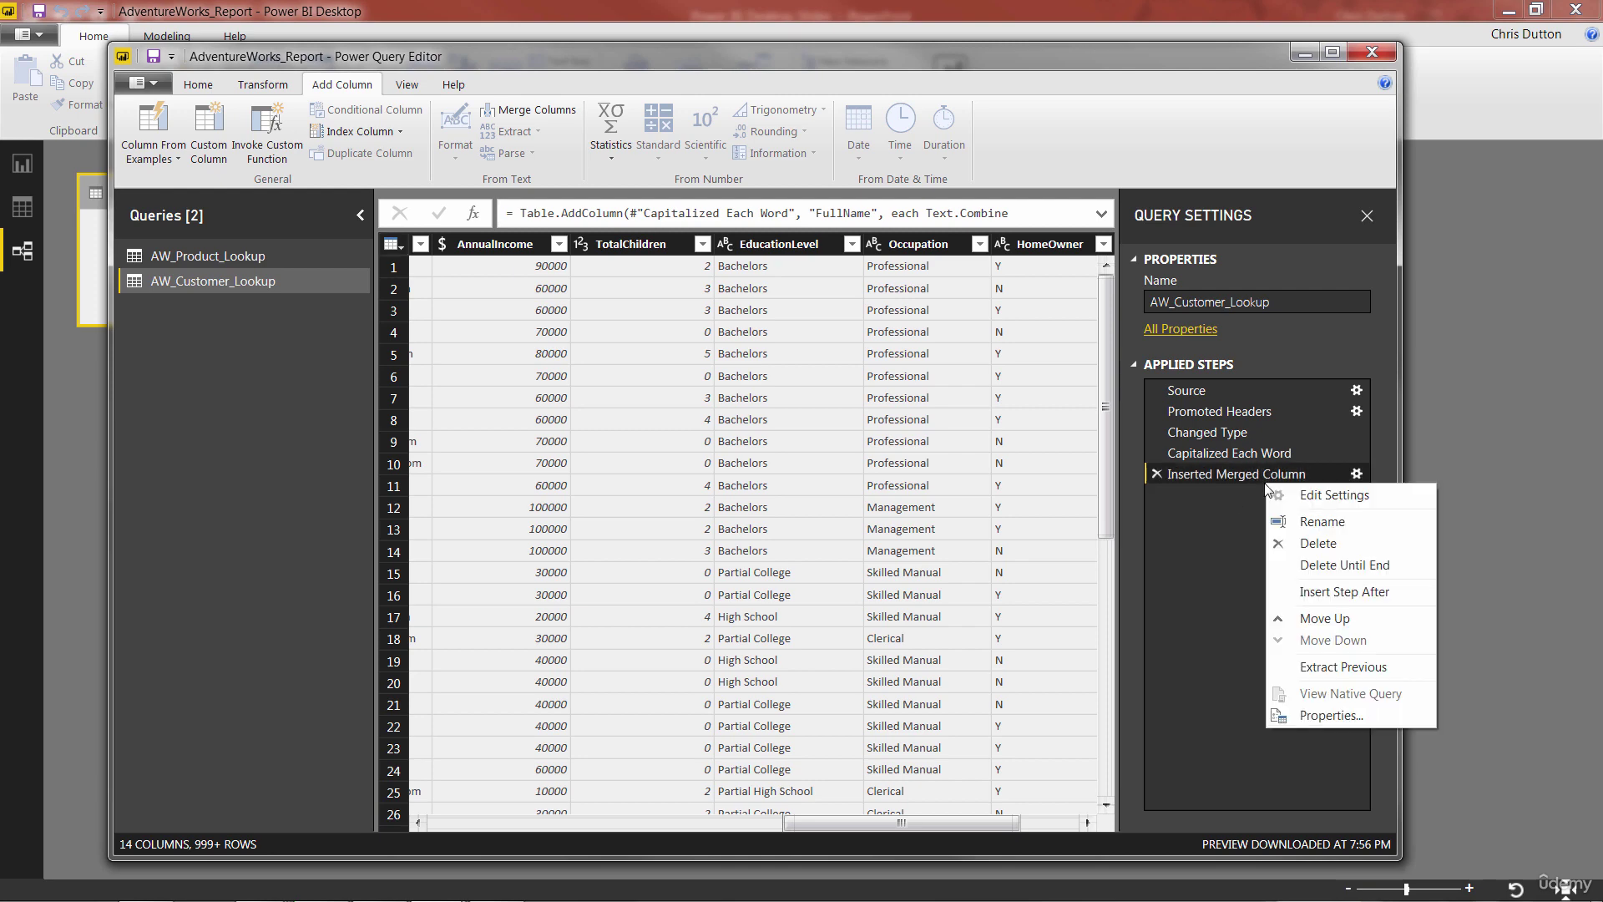
pyautogui.click(1321, 522)
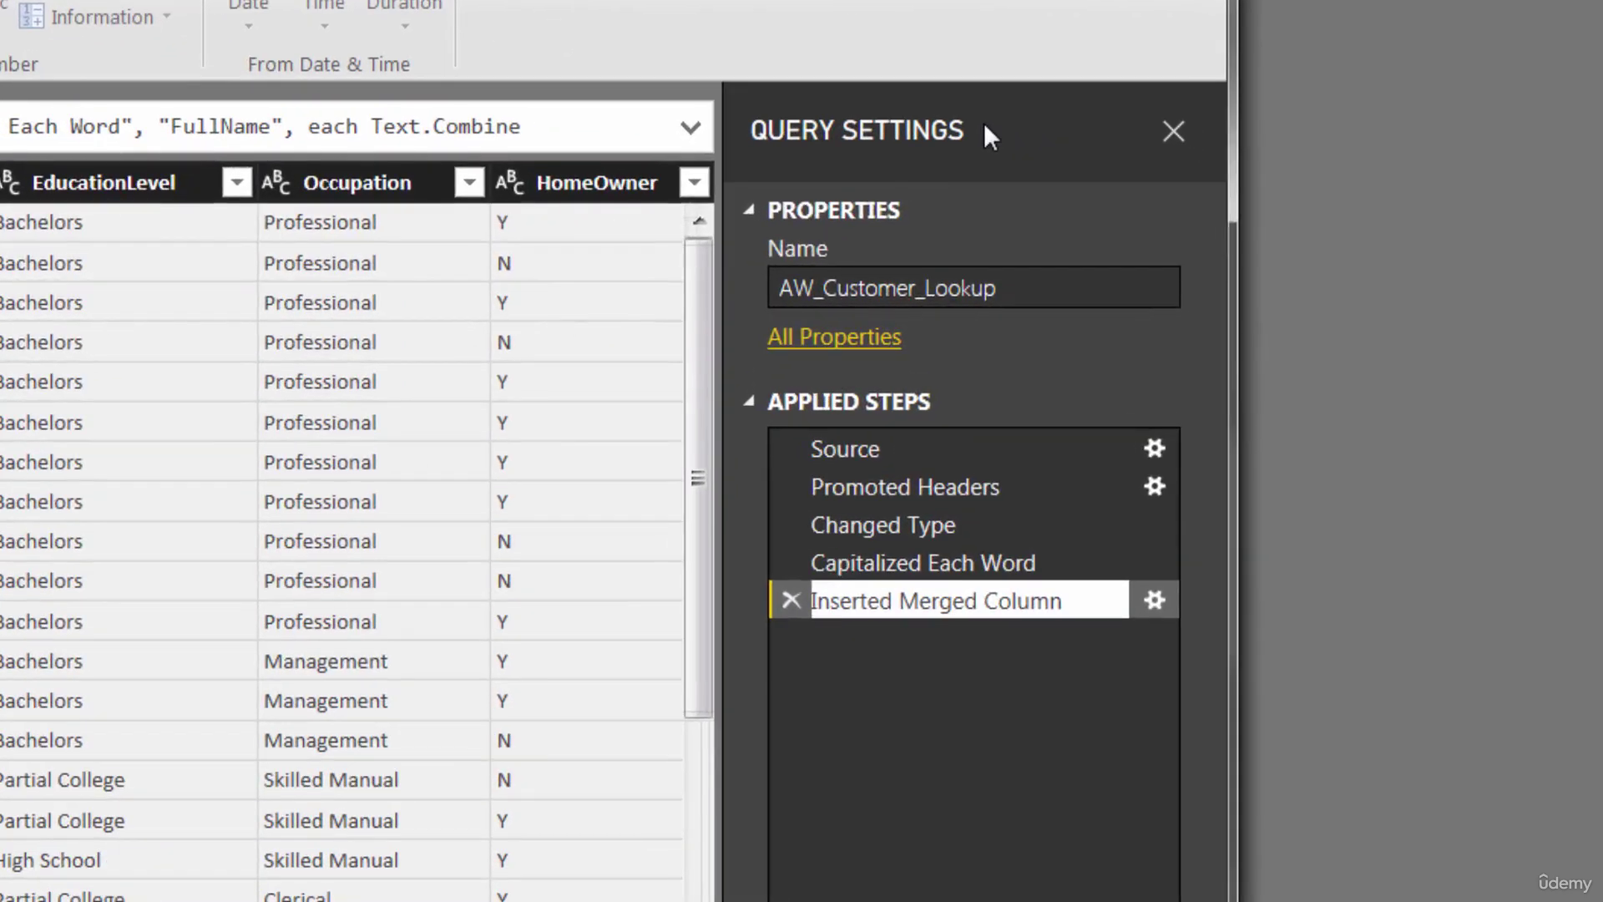
pyautogui.press('BackSpace')
pyautogui.press('BackSpace')
pyautogui.press('BackSpace')
pyautogui.press('BackSpace')
pyautogui.press('BackSpace')
pyautogui.press('BackSpace')
pyautogui.write('FullName')
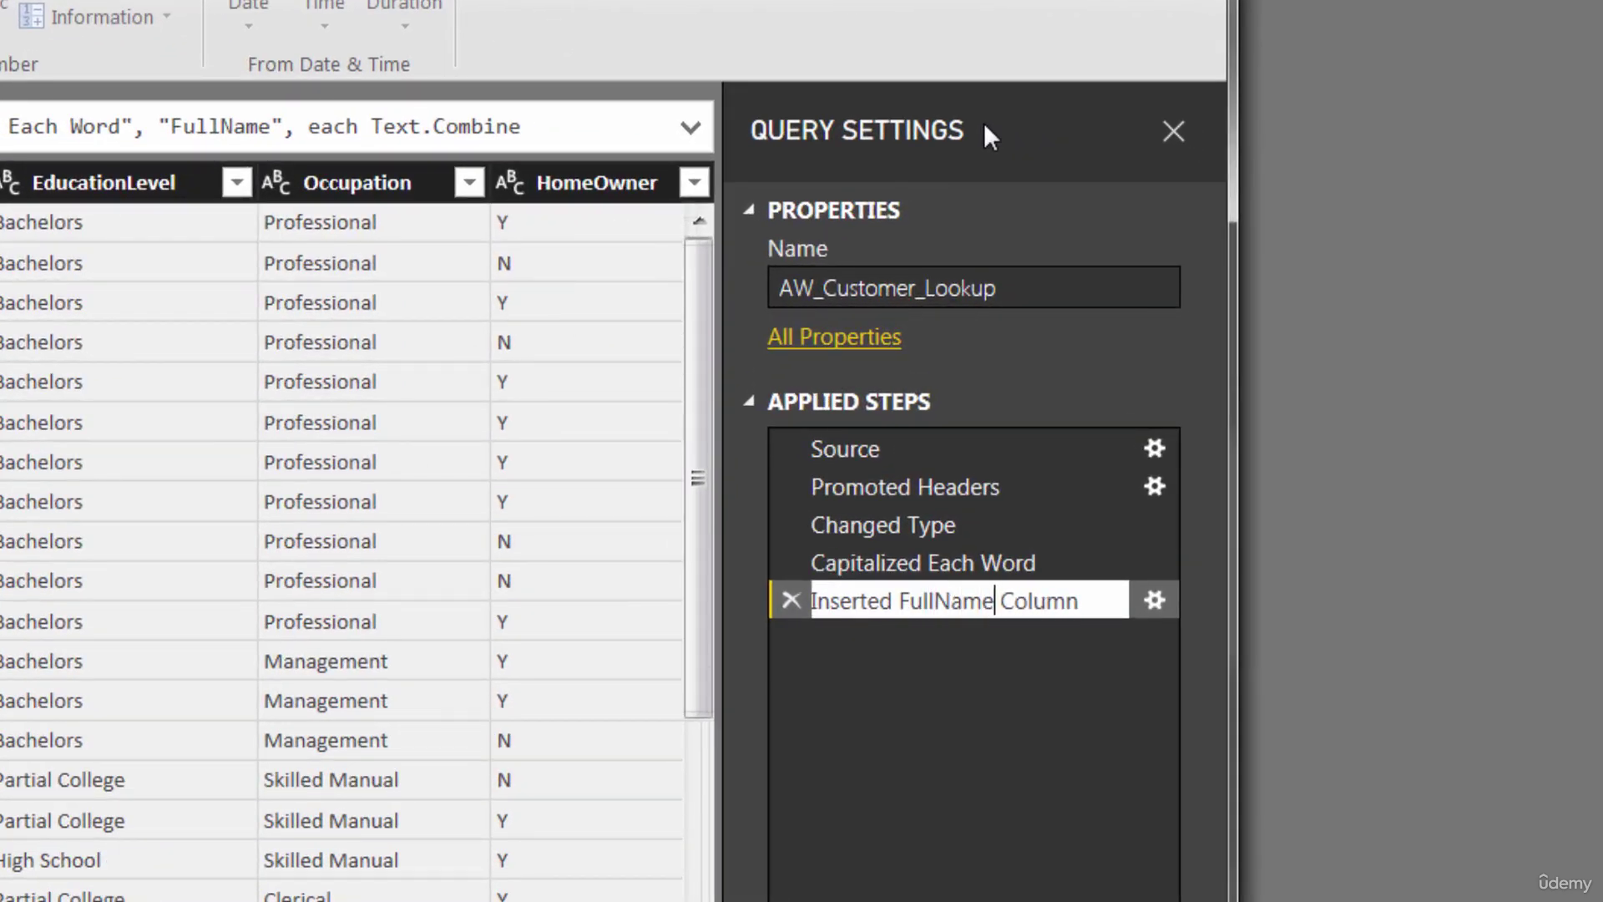
pyautogui.press('Return')
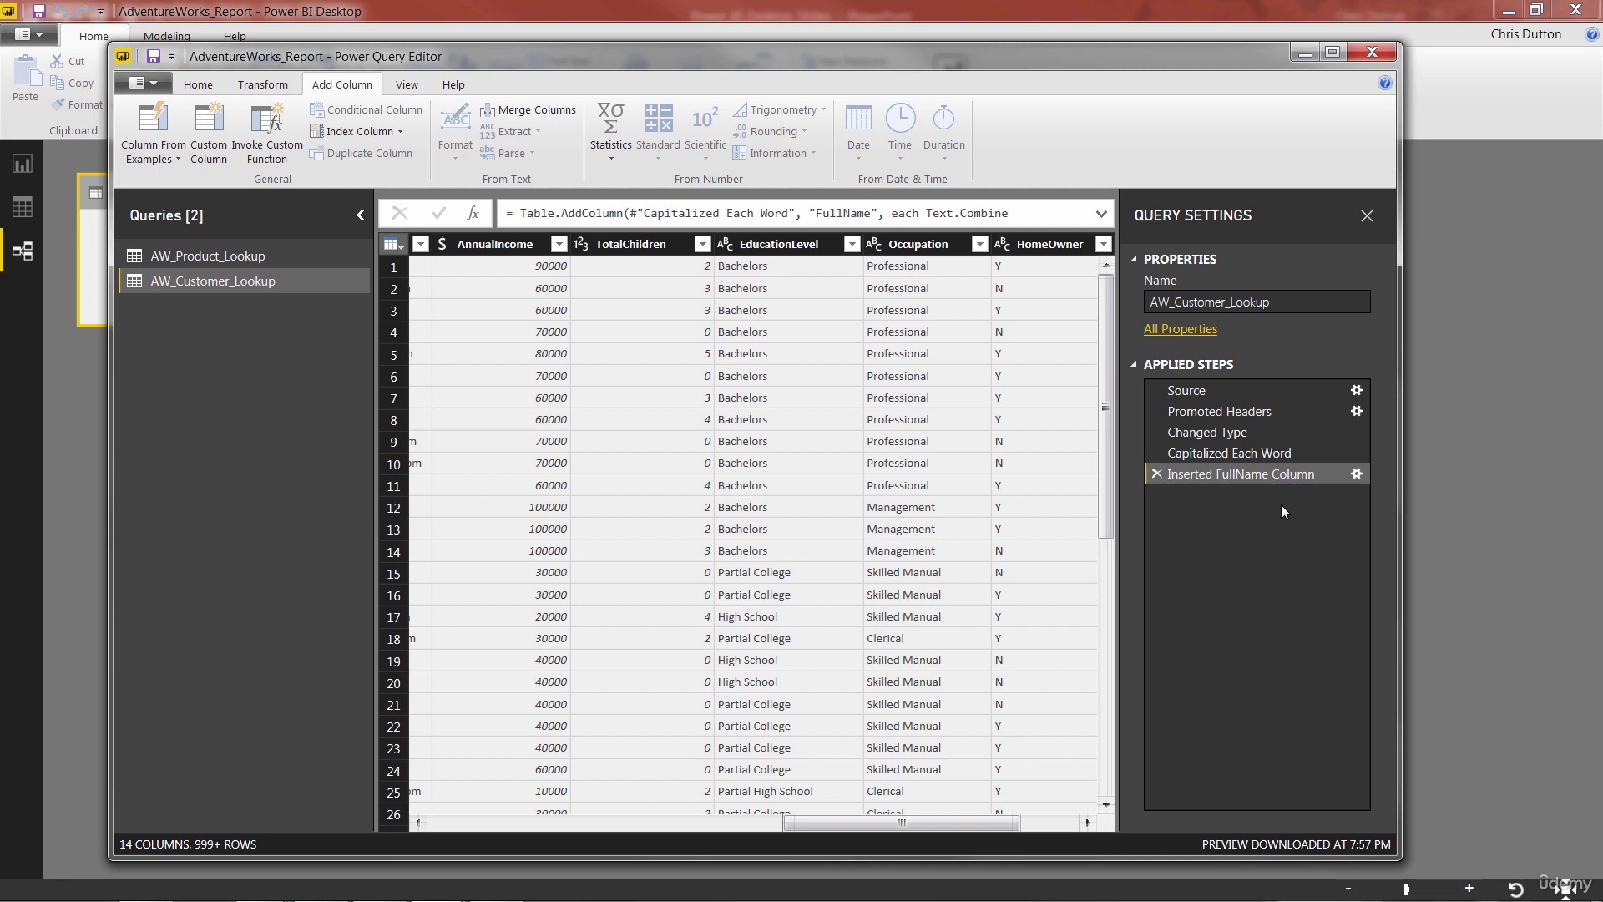
# Widen the EmailAddress column and add a new column extracting its text before the "@" delimiter
pyautogui.moveTo(890, 826); pyautogui.dragTo(761, 828)
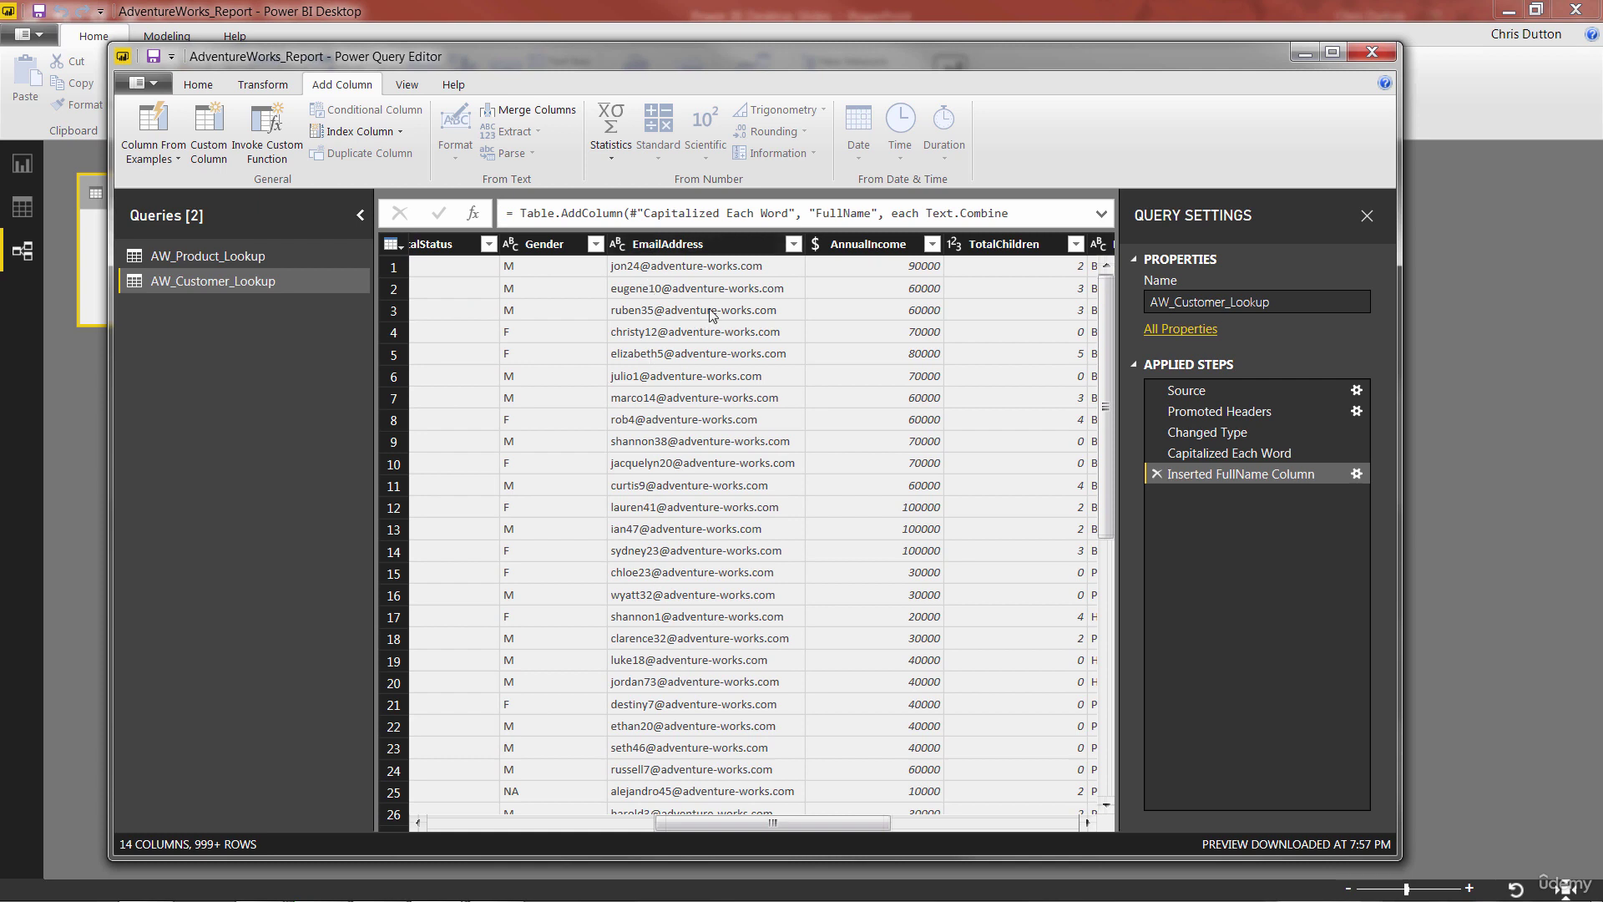
pyautogui.moveTo(808, 243); pyautogui.dragTo(832, 244)
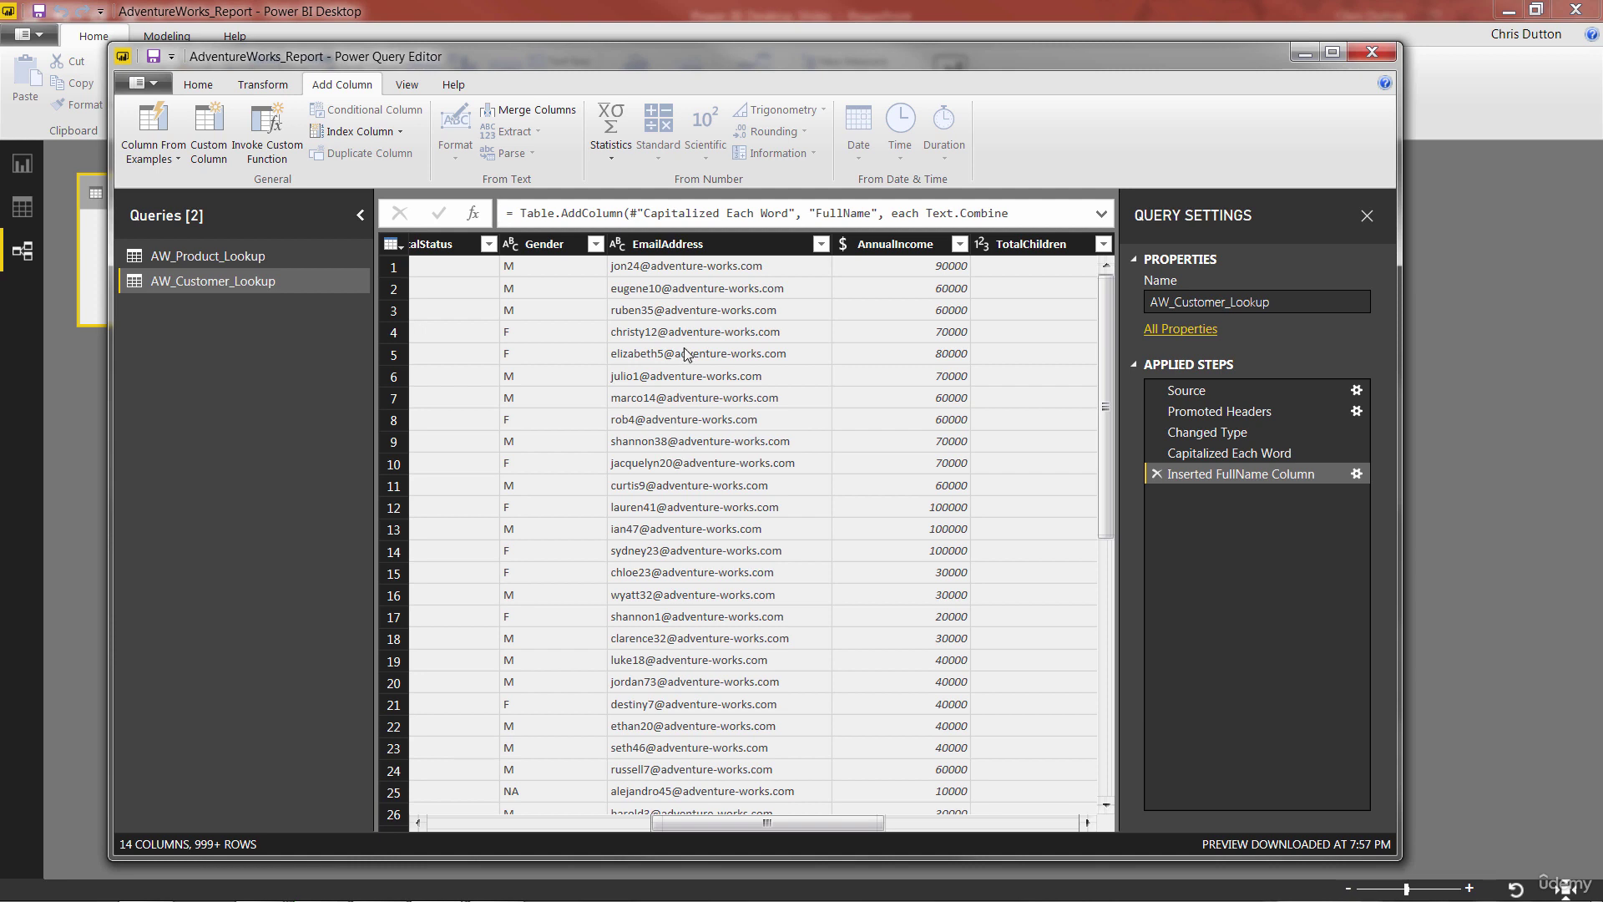
pyautogui.click(673, 246)
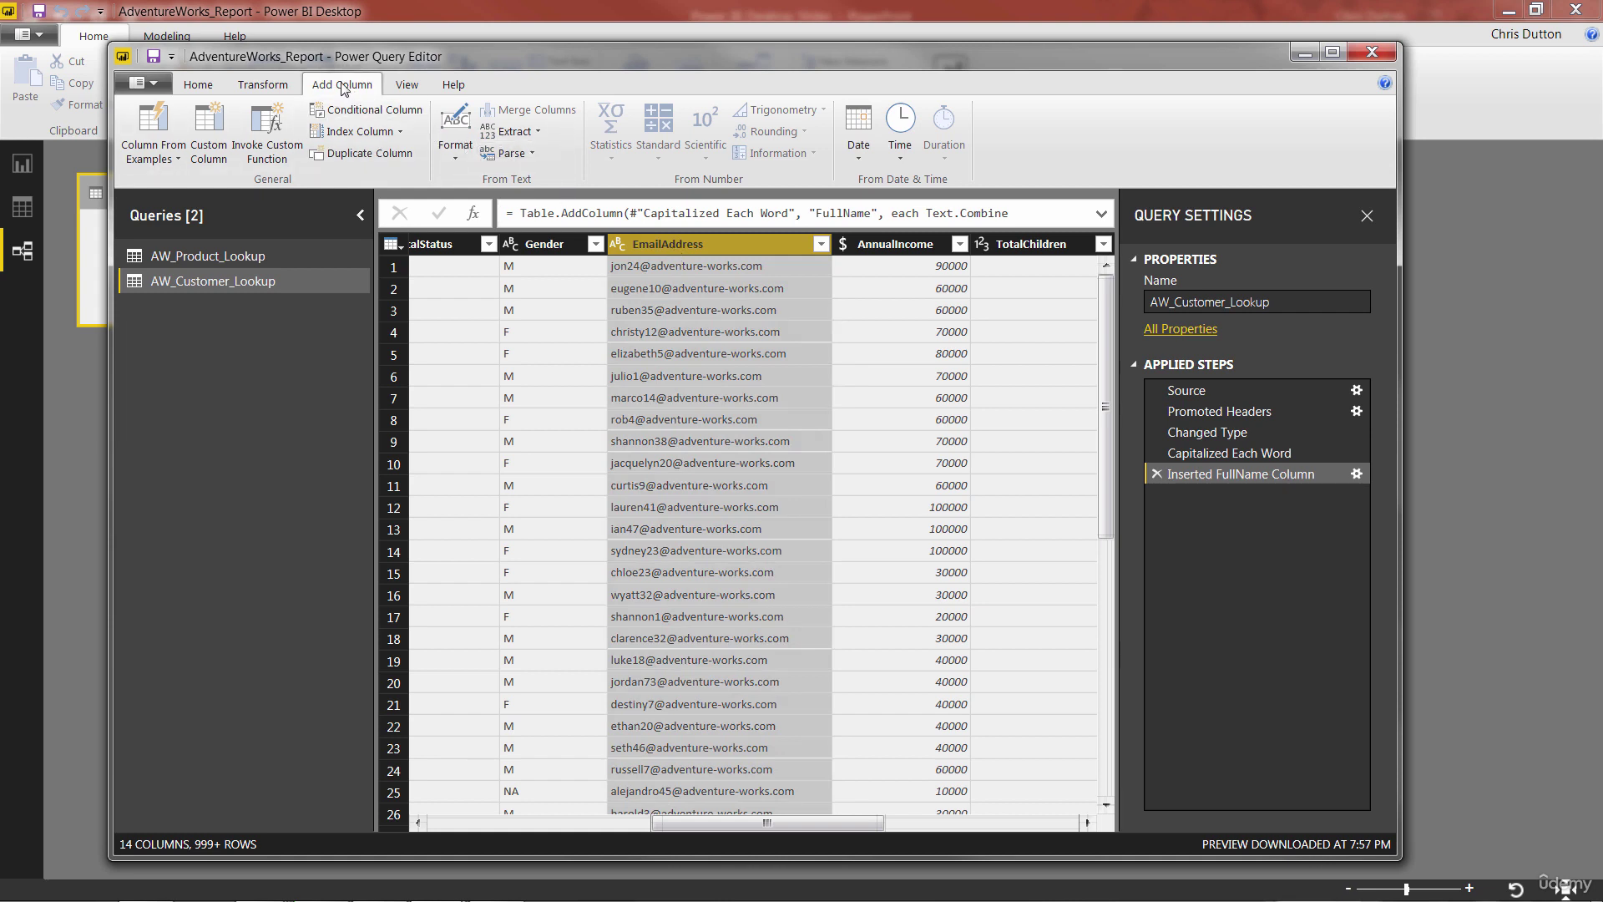
pyautogui.click(529, 133)
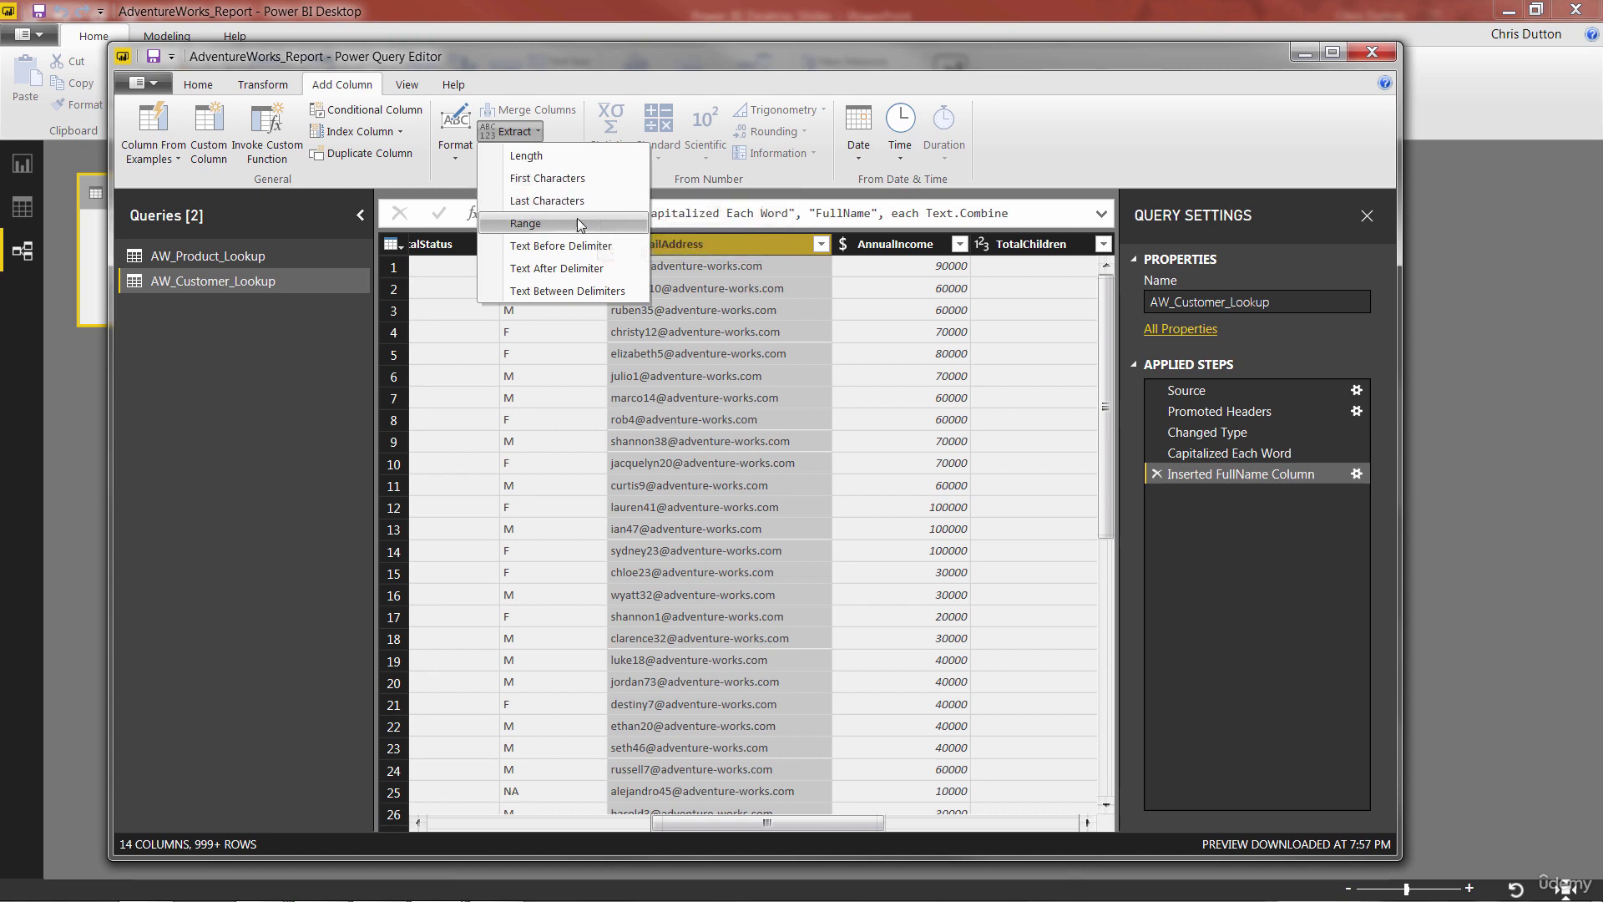
pyautogui.click(615, 249)
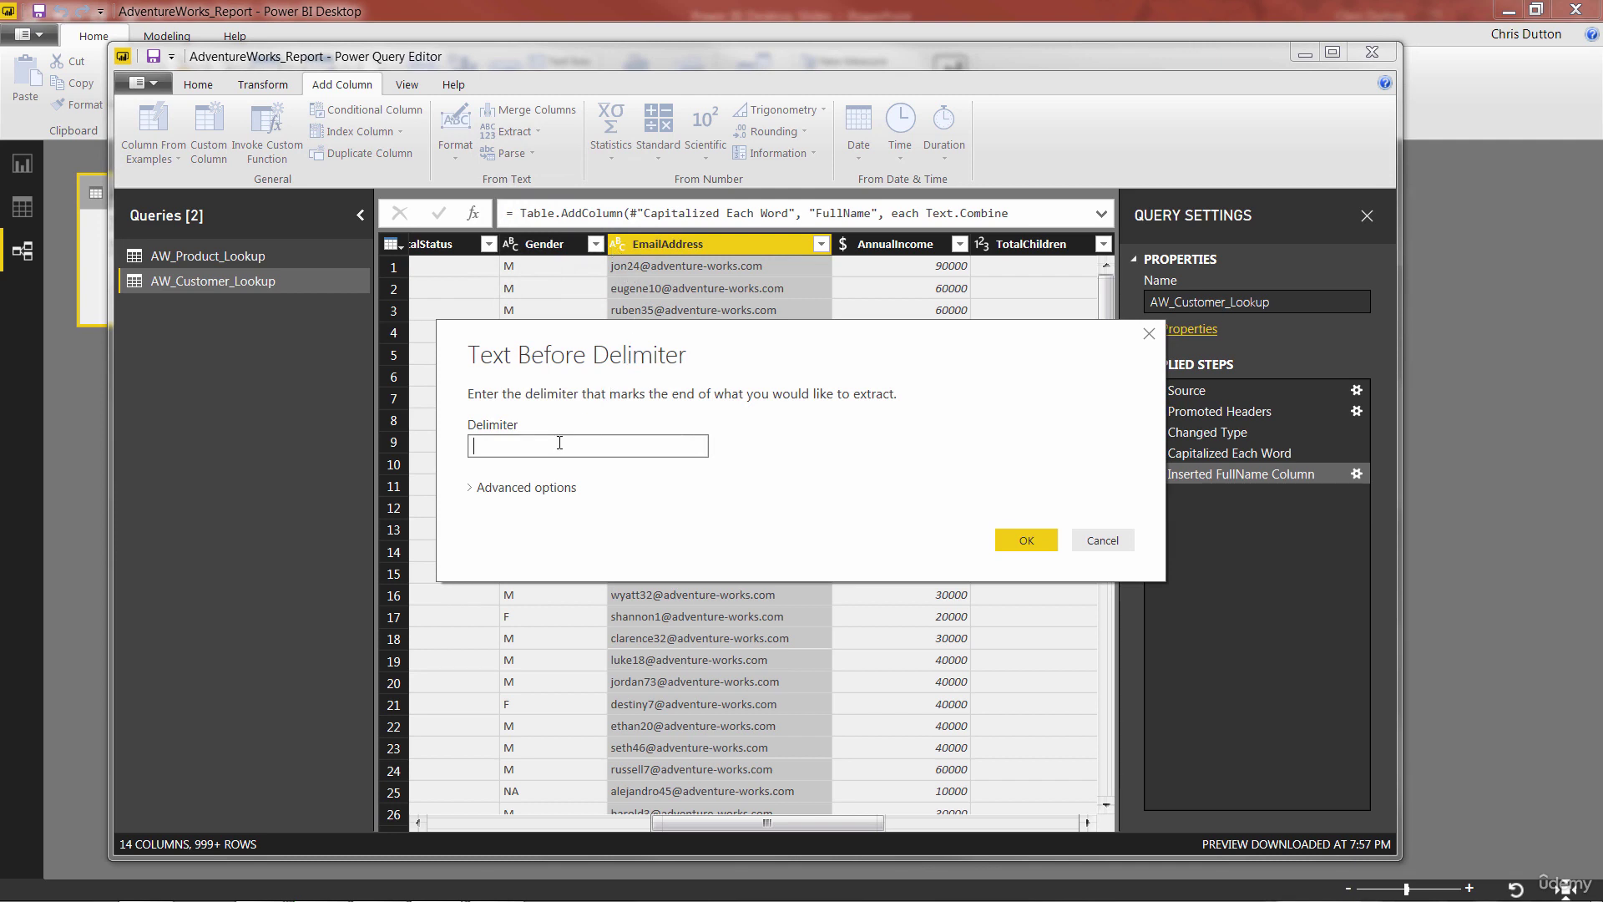
pyautogui.write('@')
pyautogui.click(471, 488)
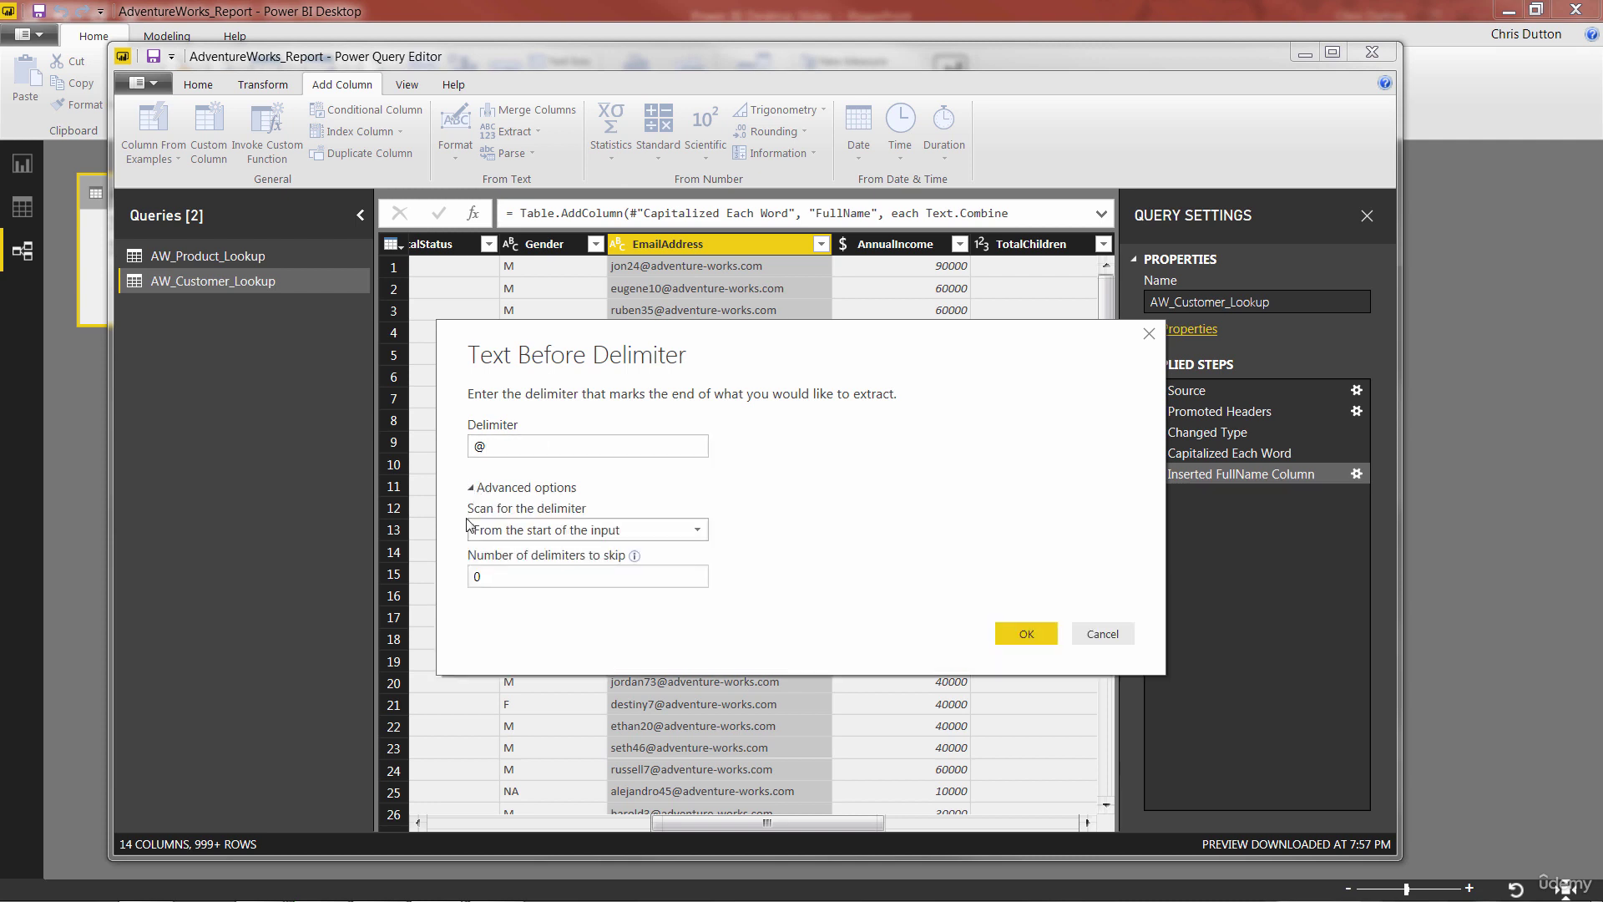
pyautogui.click(681, 530)
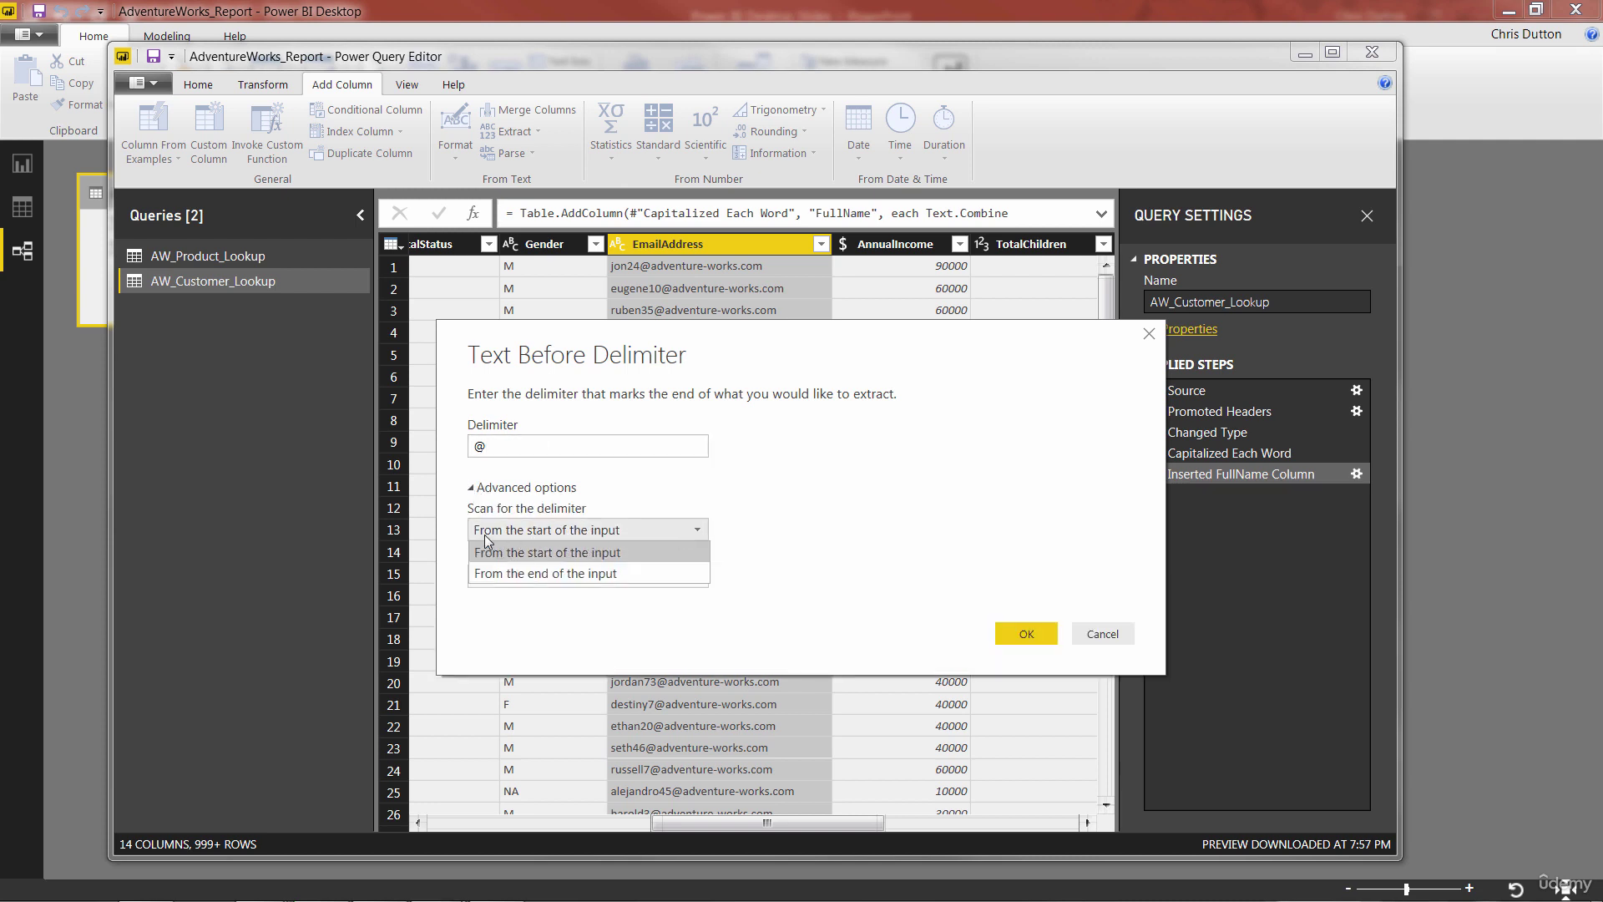
pyautogui.click(682, 532)
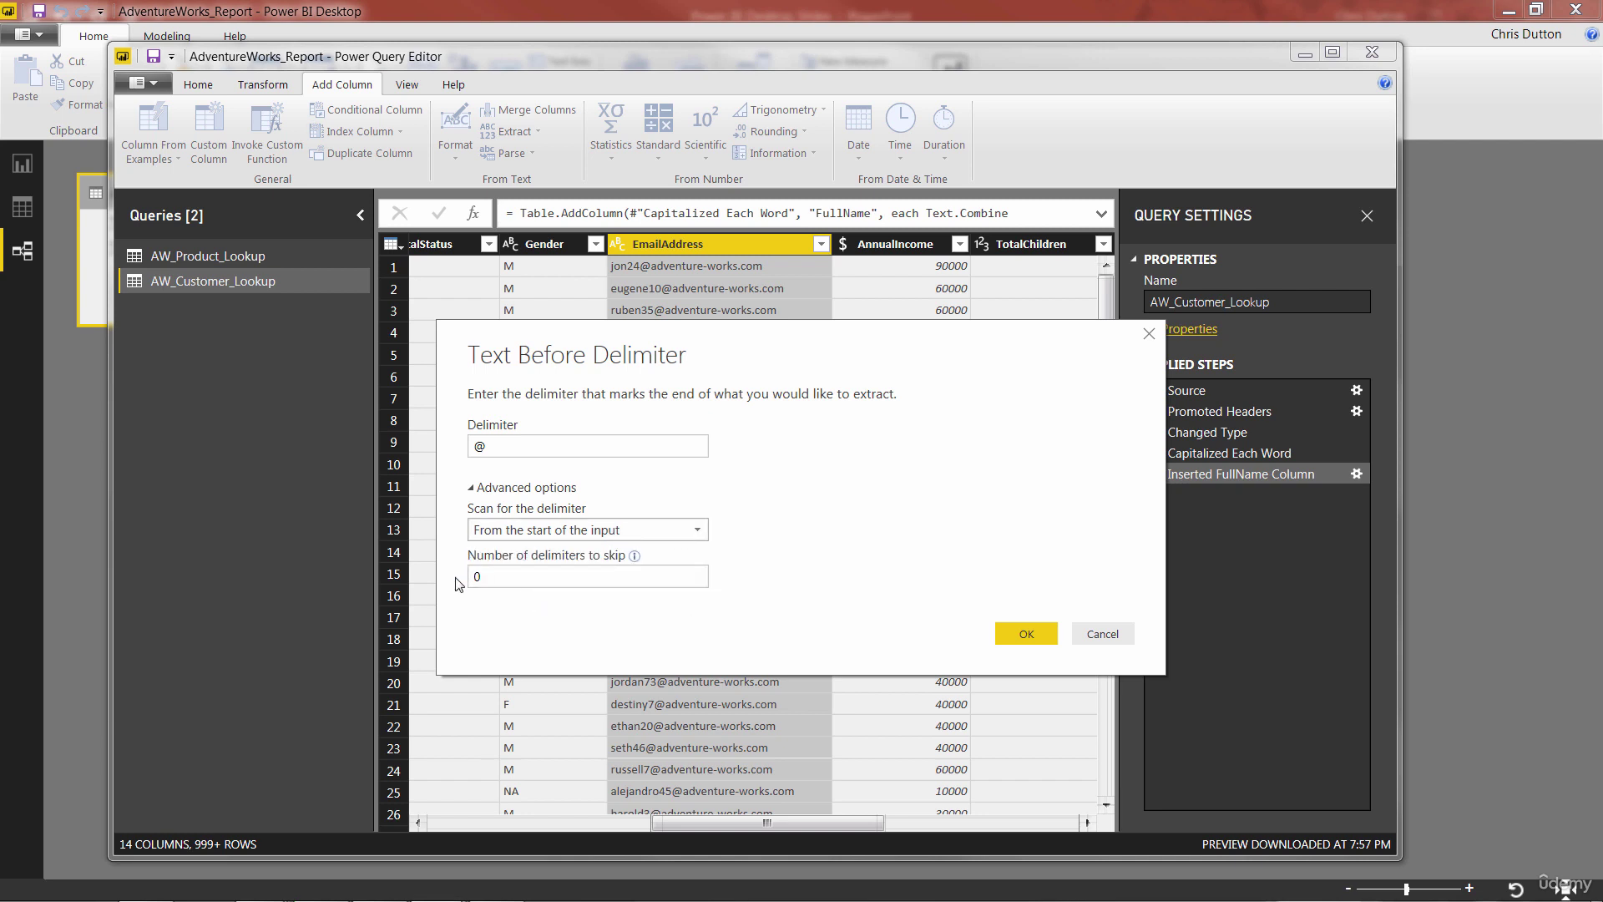
pyautogui.click(473, 488)
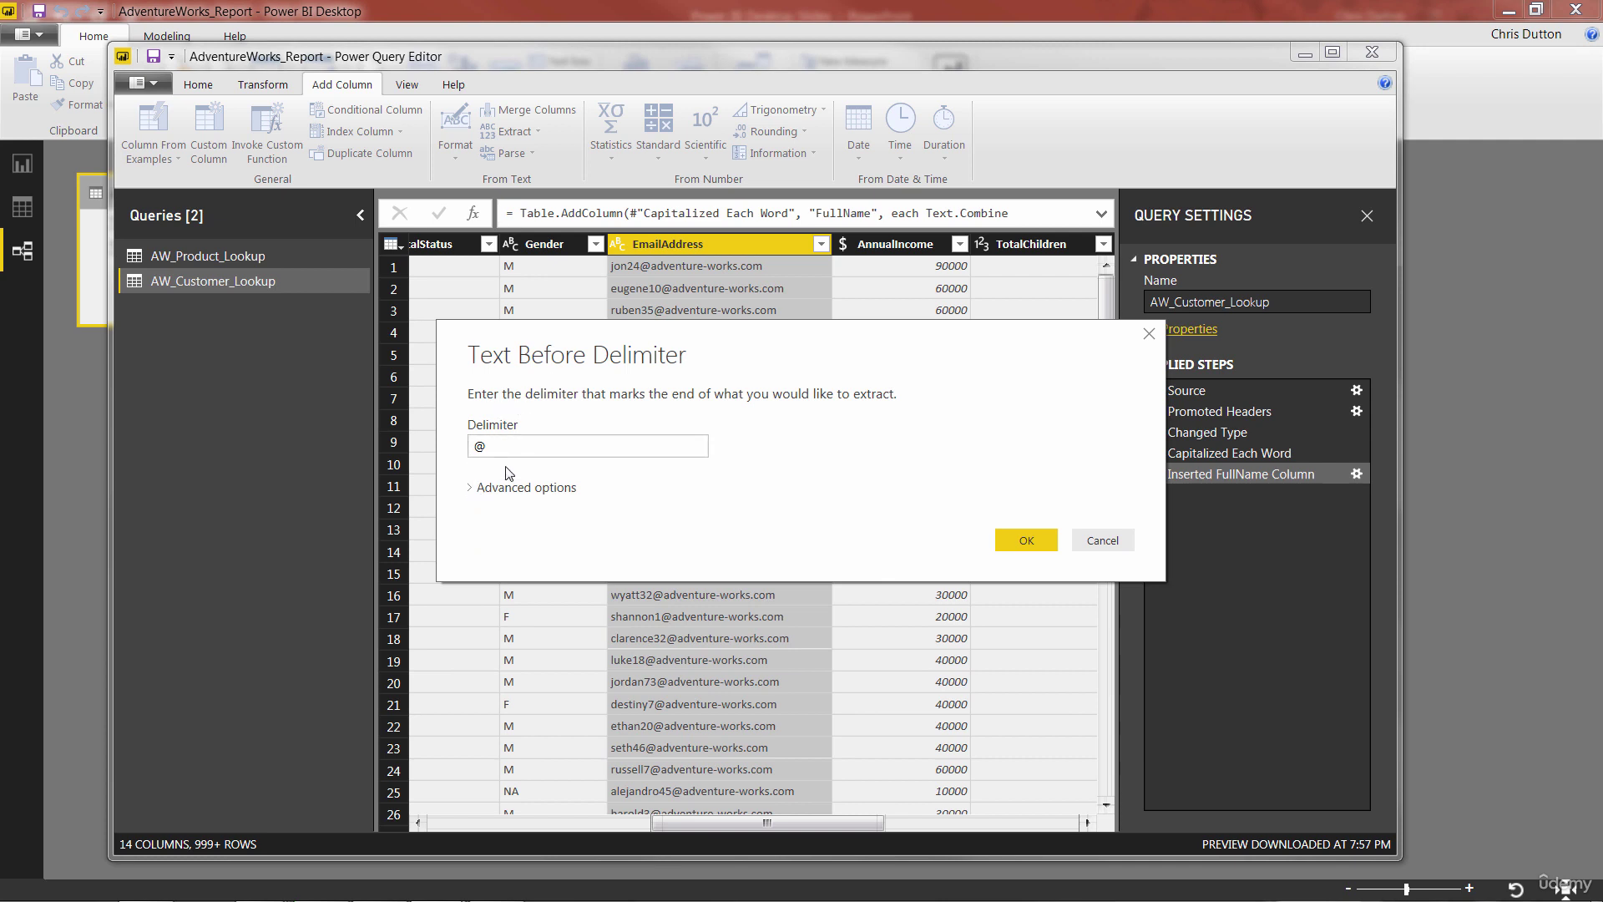
pyautogui.click(1011, 539)
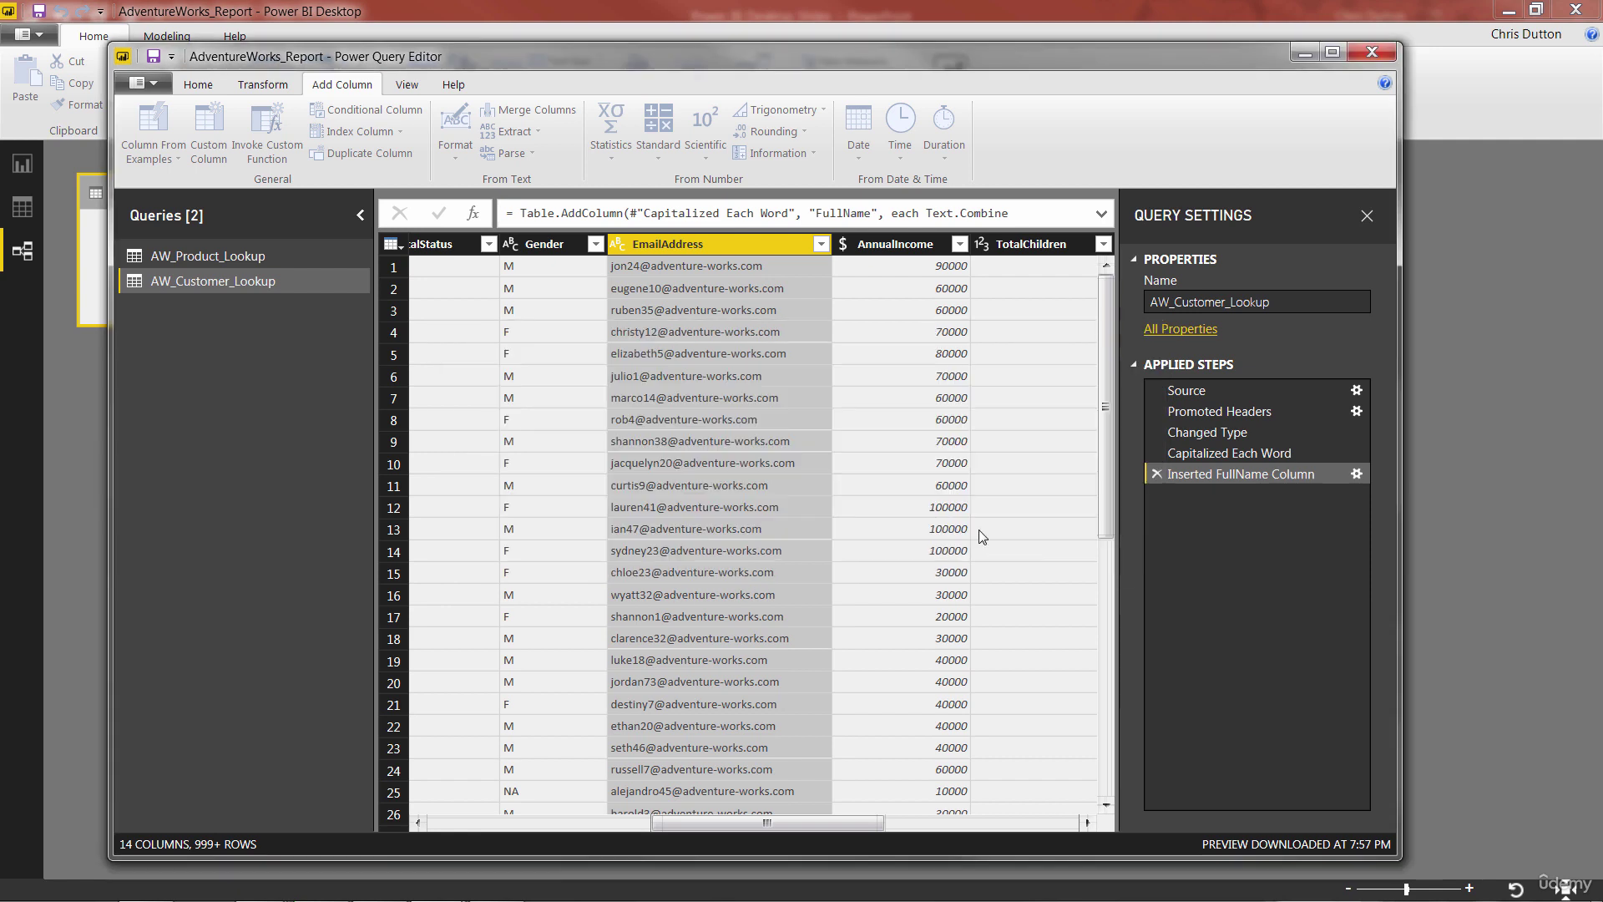
# Rename the new Text Before Delimiter column as UserName
pyautogui.moveTo(680, 823); pyautogui.dragTo(969, 833)
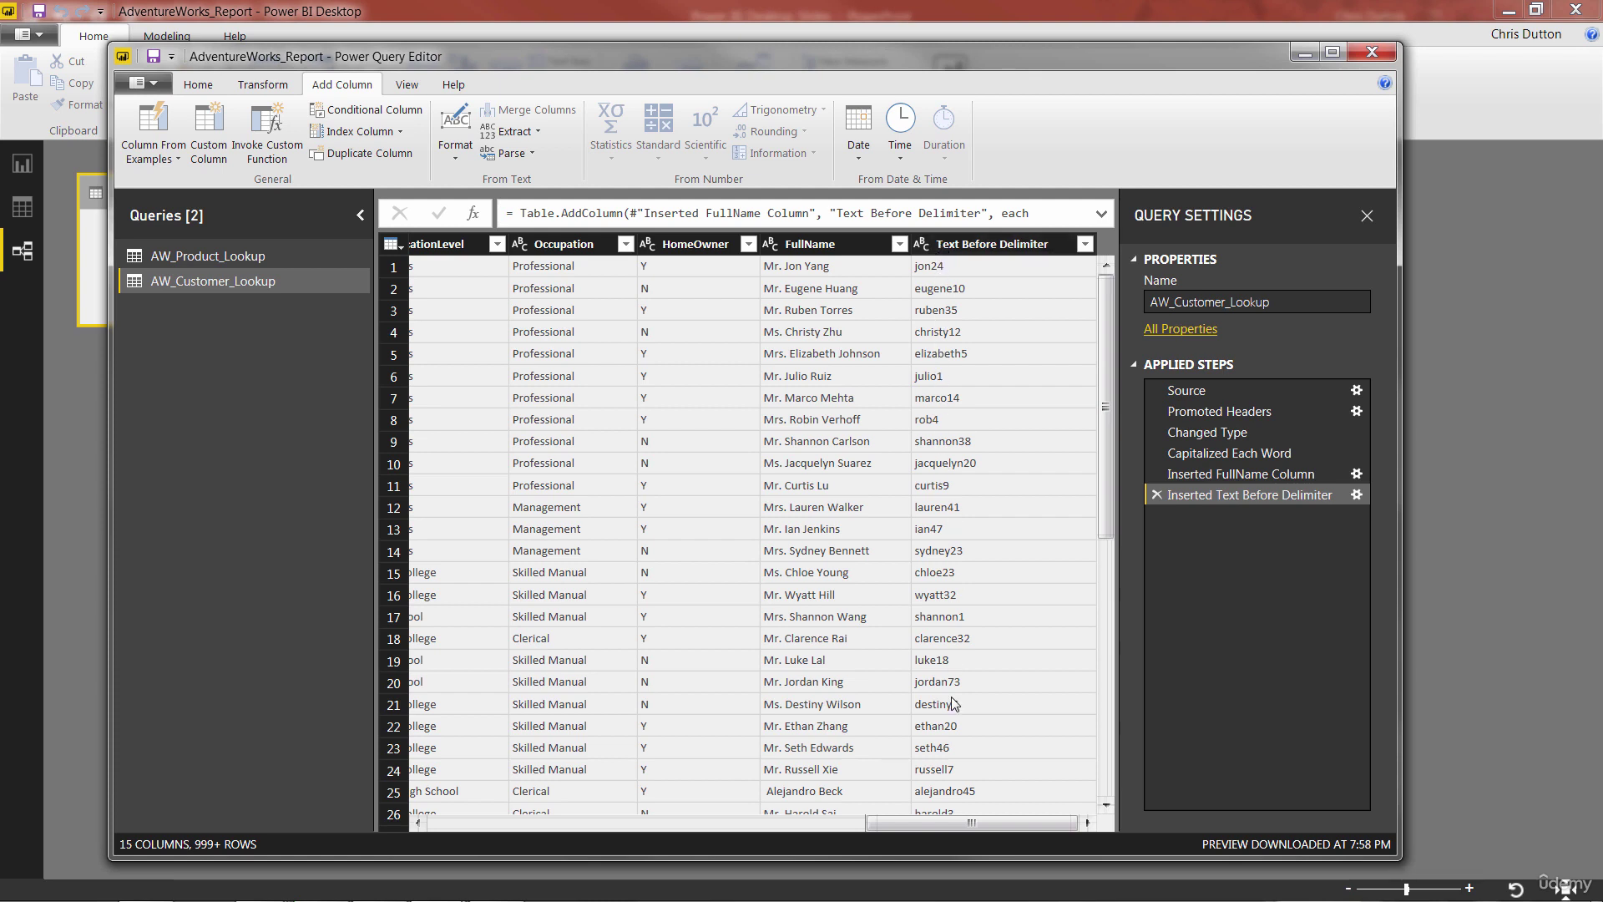
pyautogui.click(968, 242)
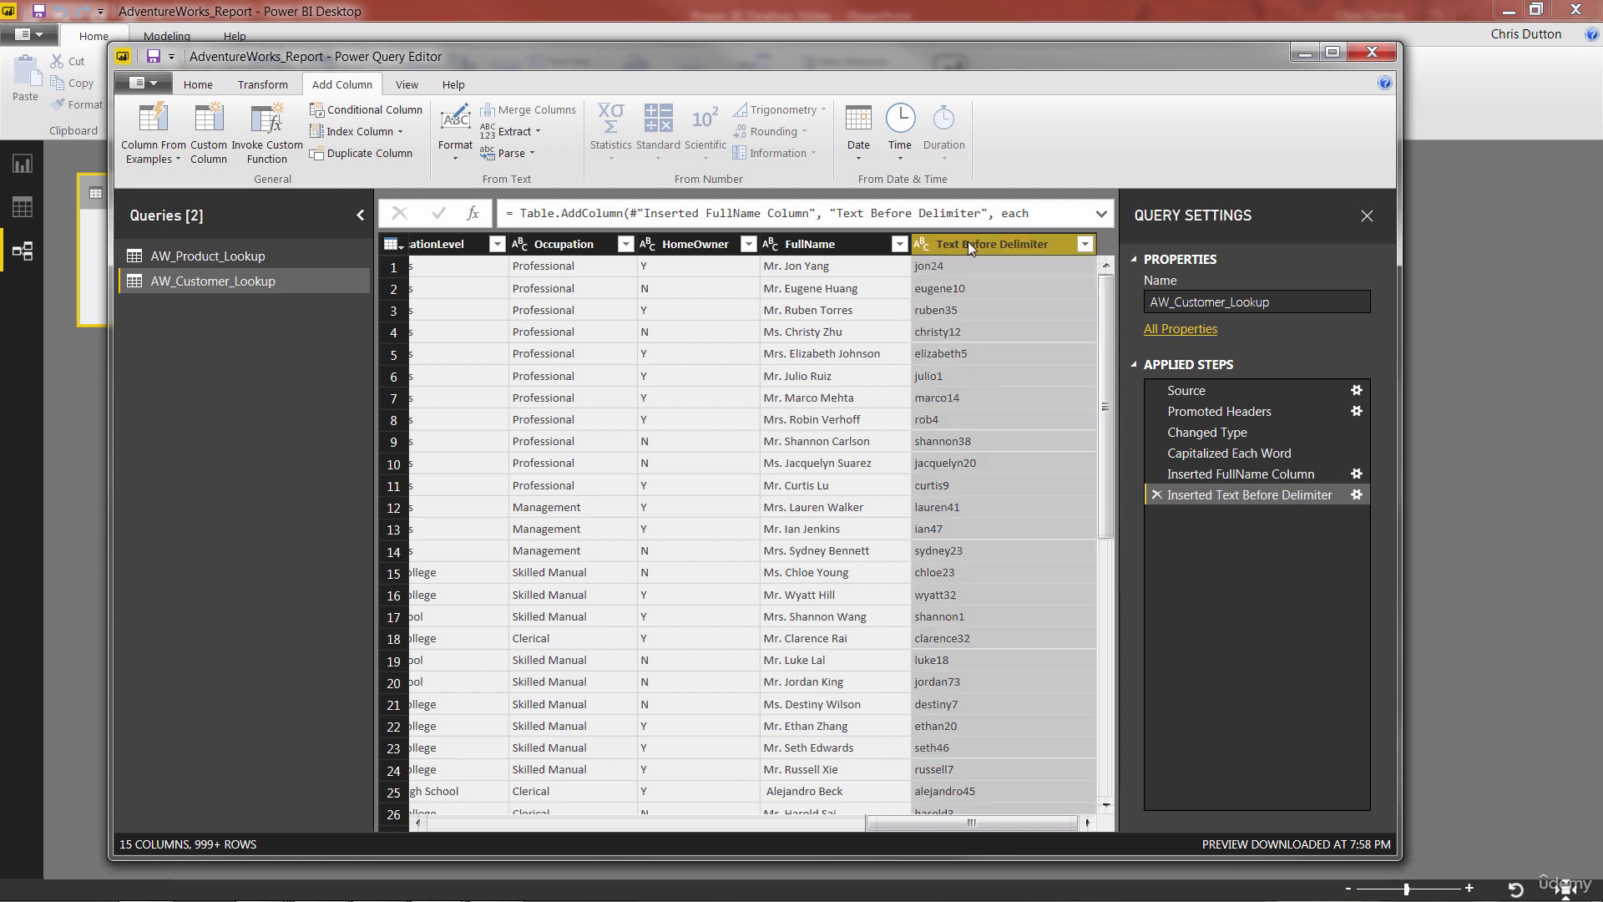
pyautogui.doubleClick(968, 242)
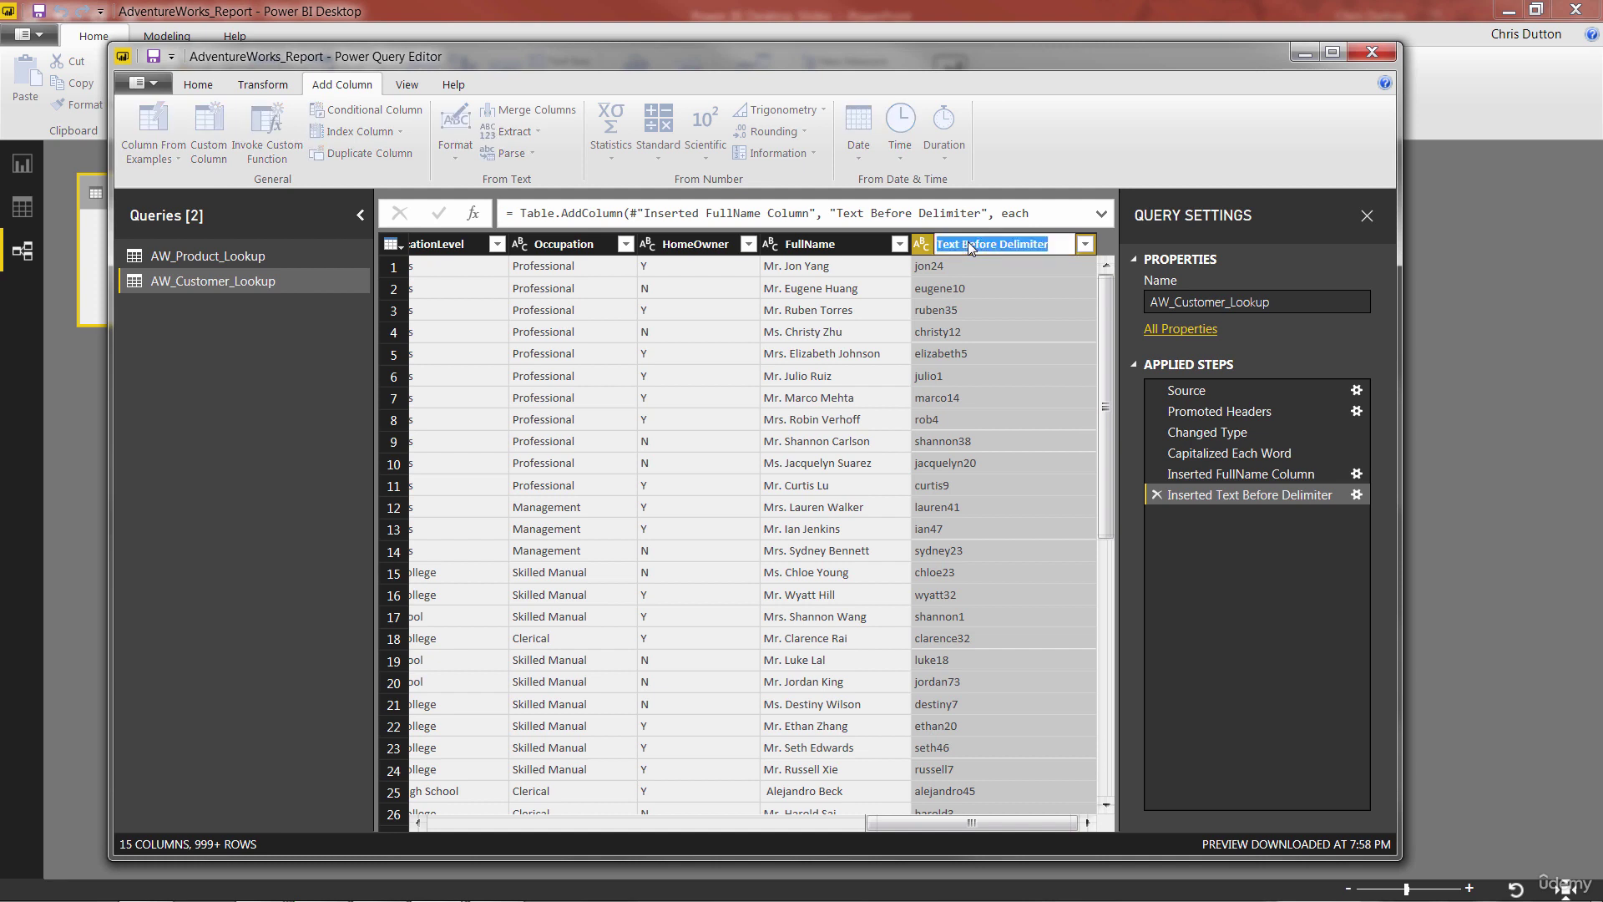
pyautogui.write('UserName')
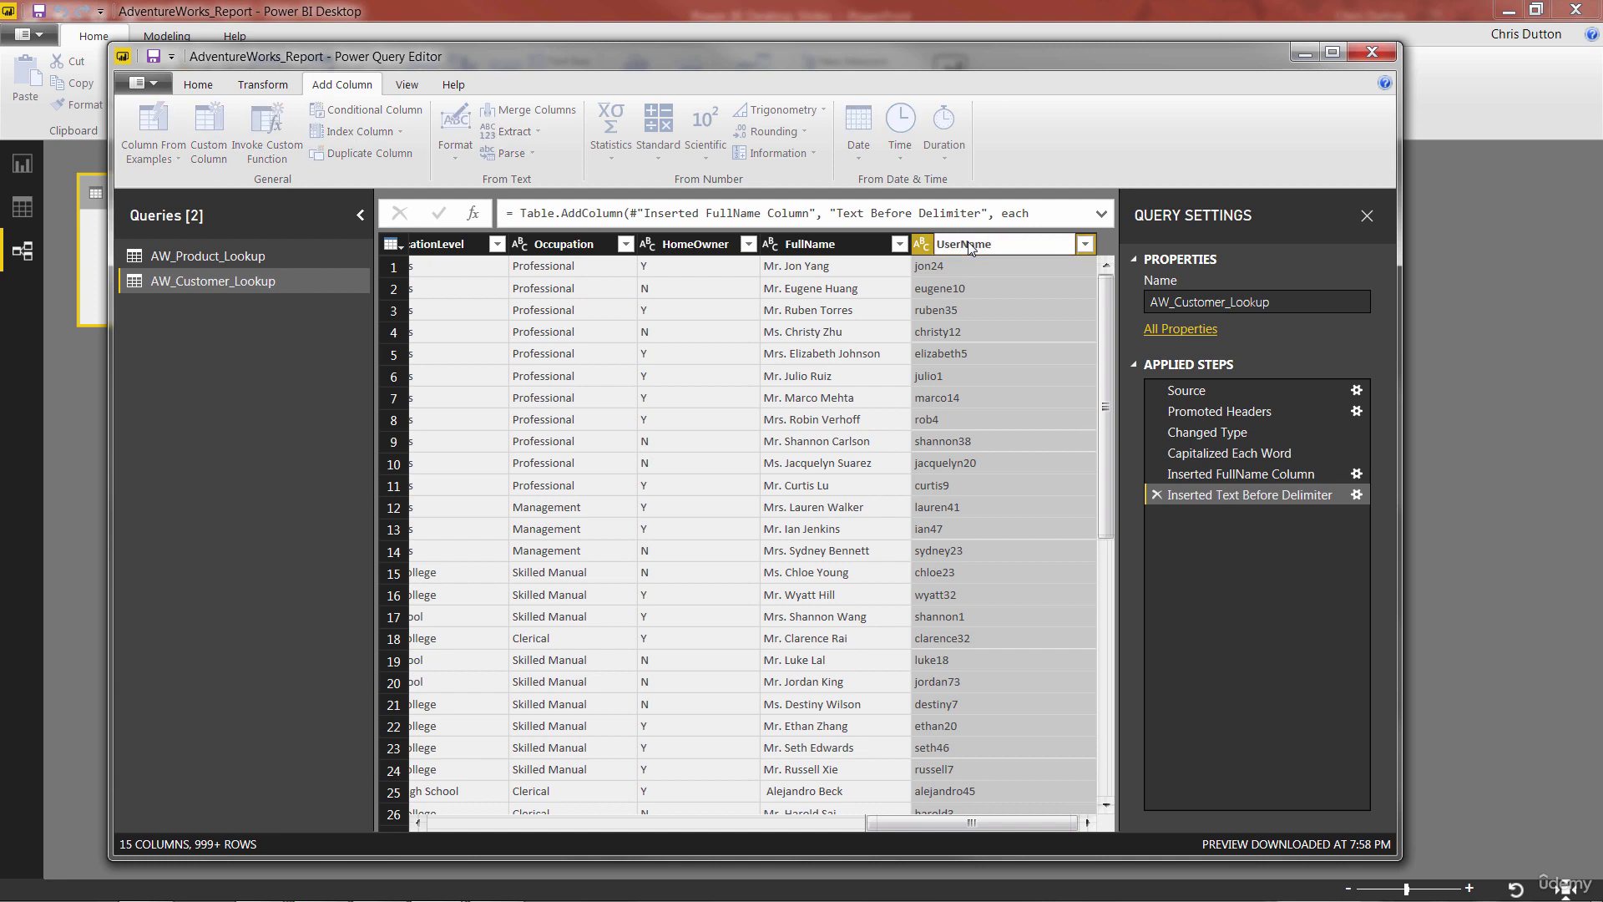
pyautogui.press('Return')
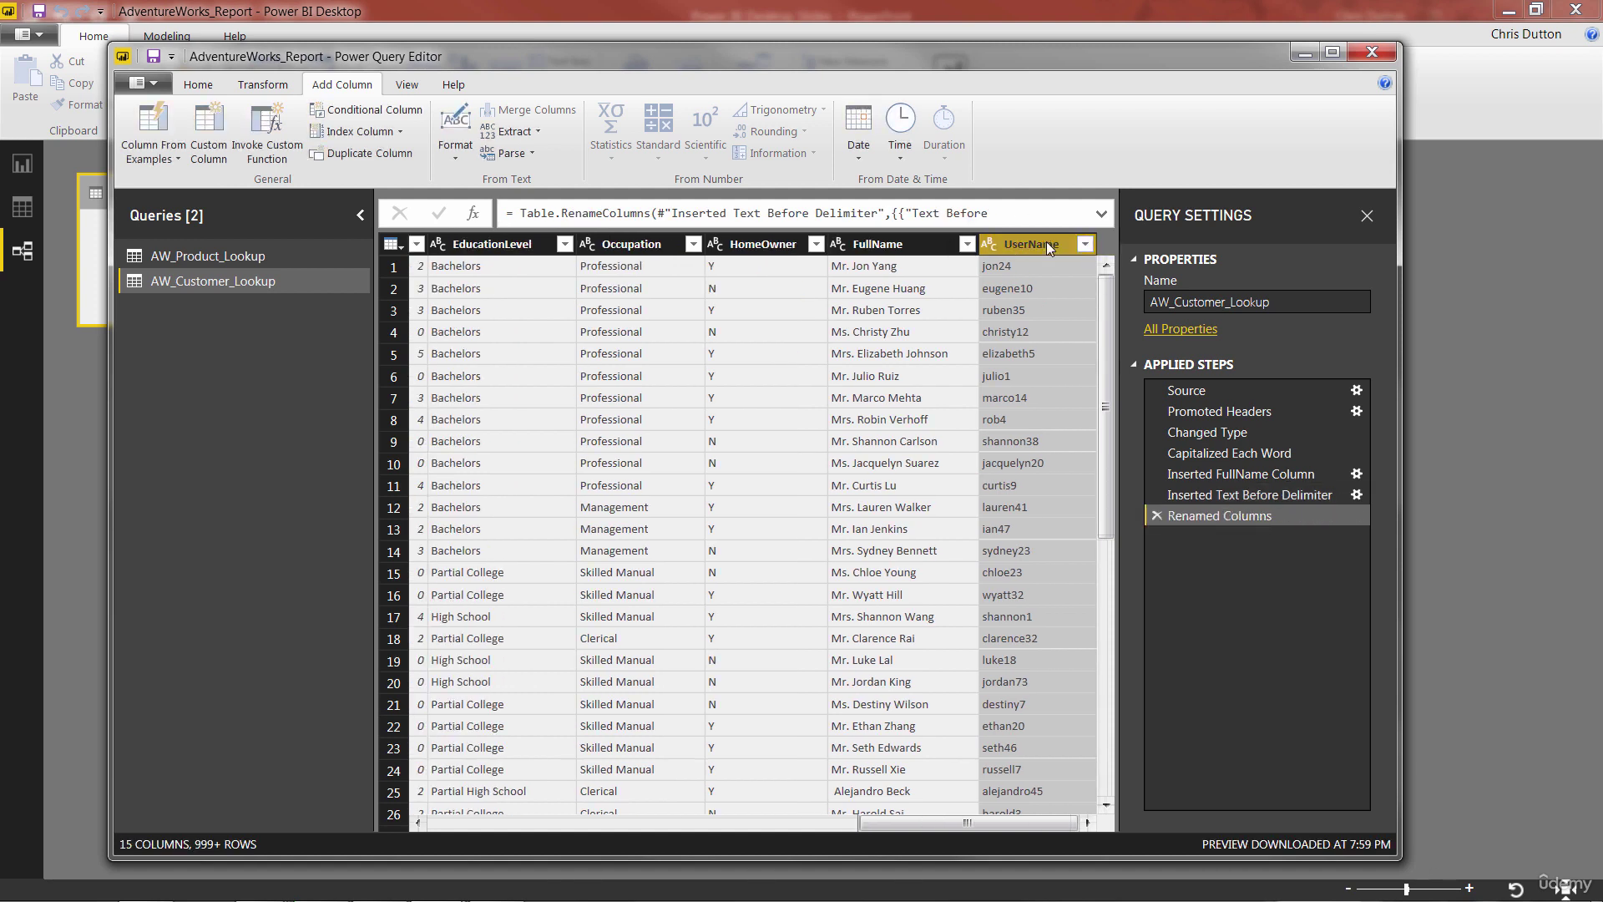
# Add a column extracting the text between "@" and ".com" from the EmailAddress column
pyautogui.moveTo(910, 824); pyautogui.dragTo(693, 823)
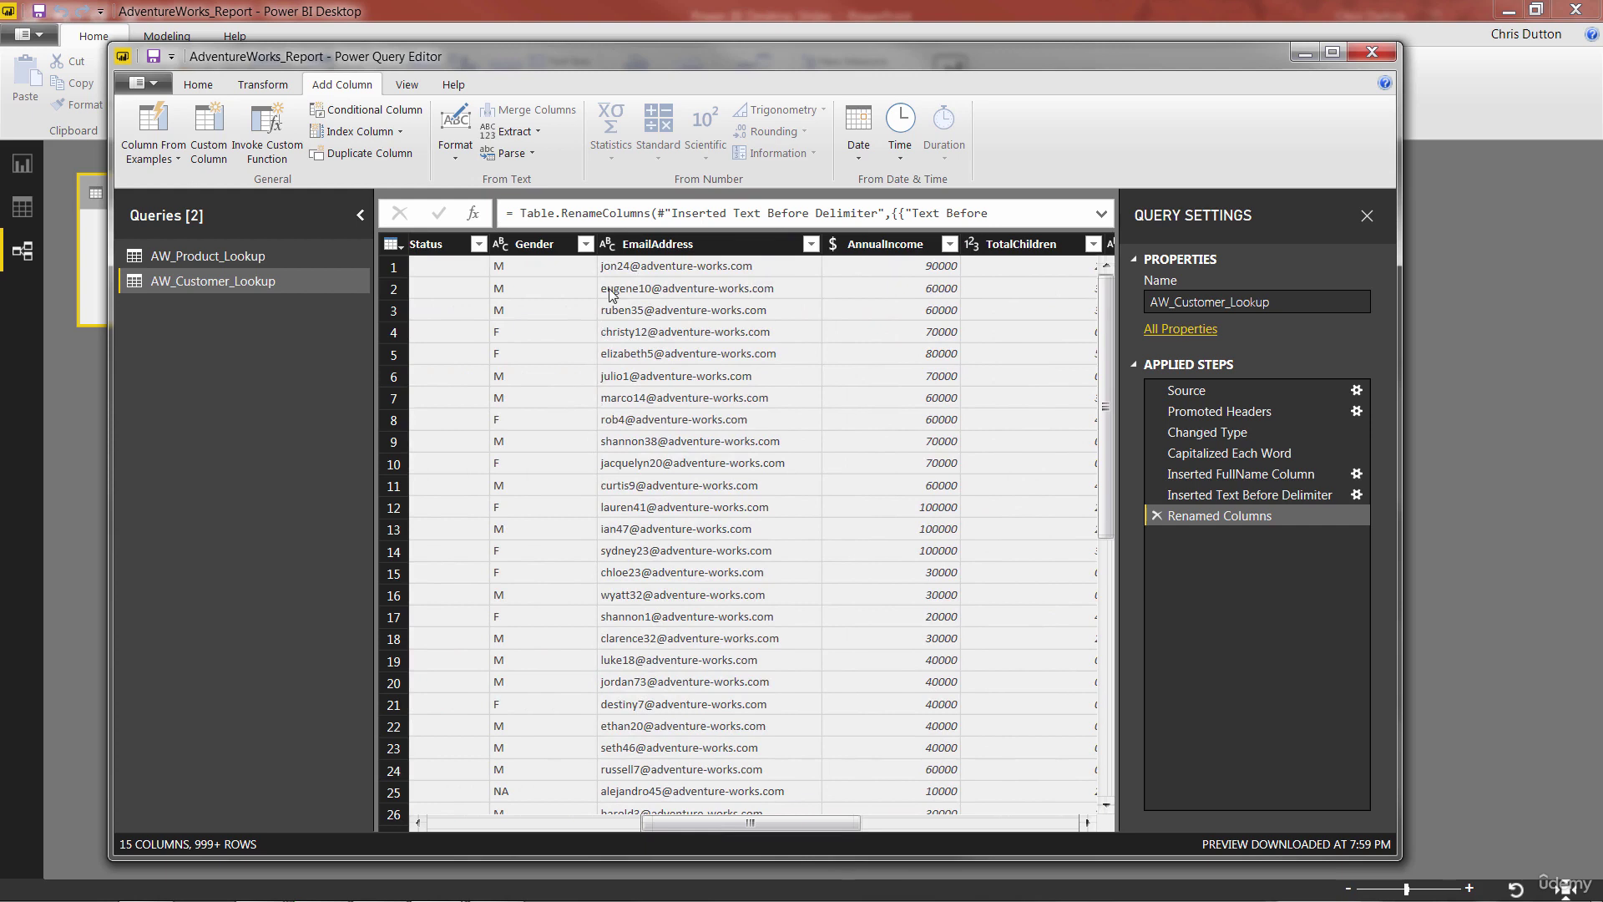
pyautogui.click(644, 245)
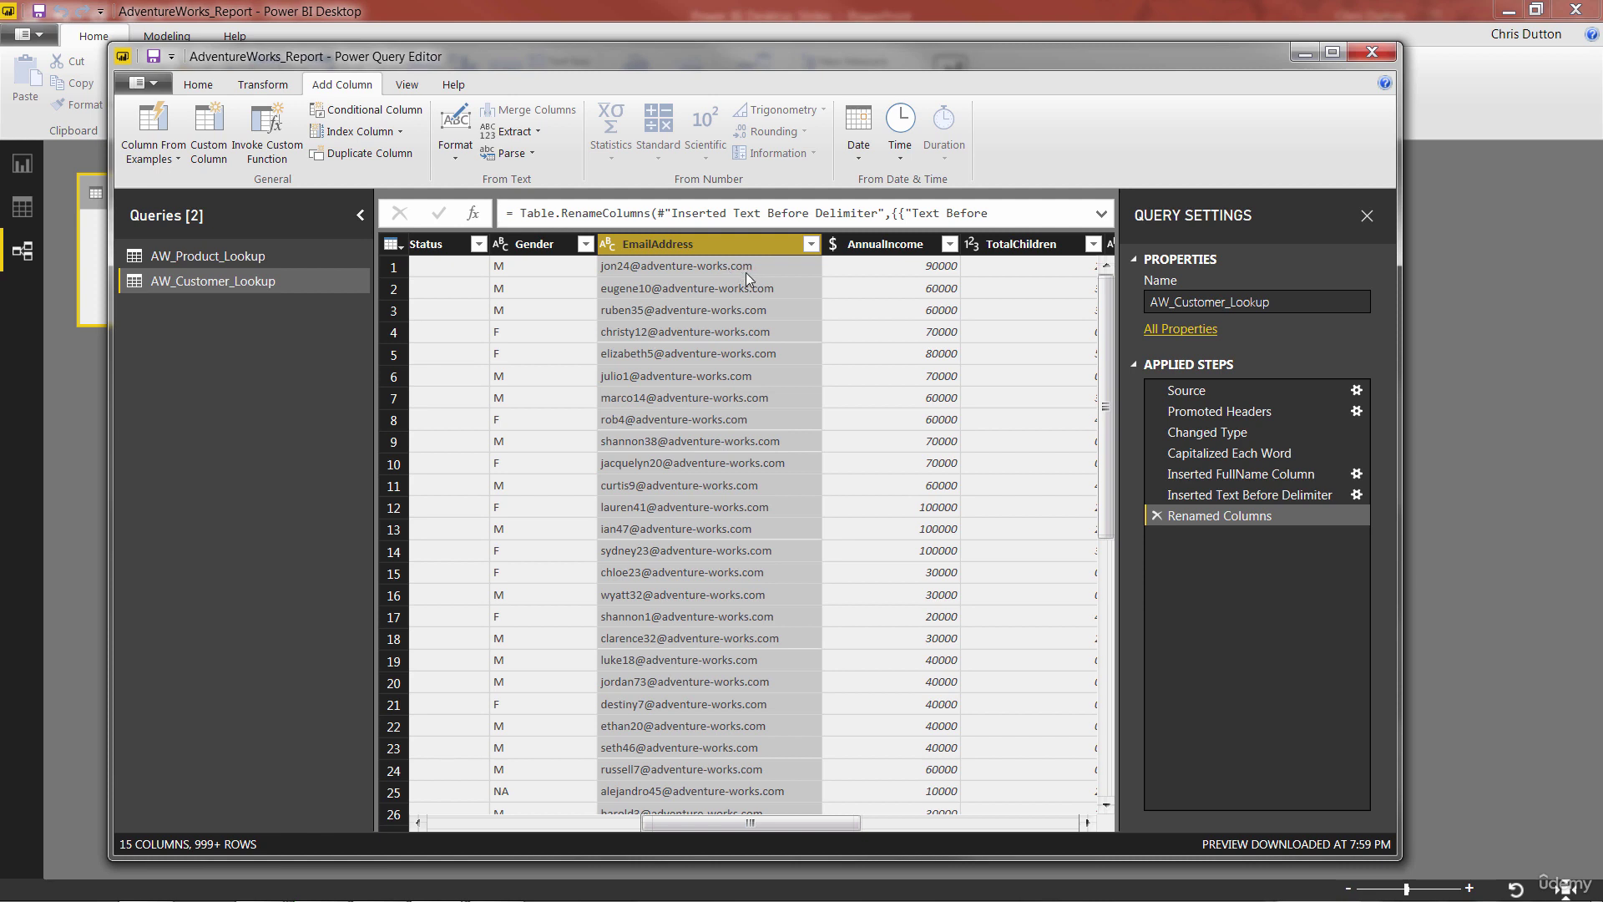
pyautogui.click(512, 131)
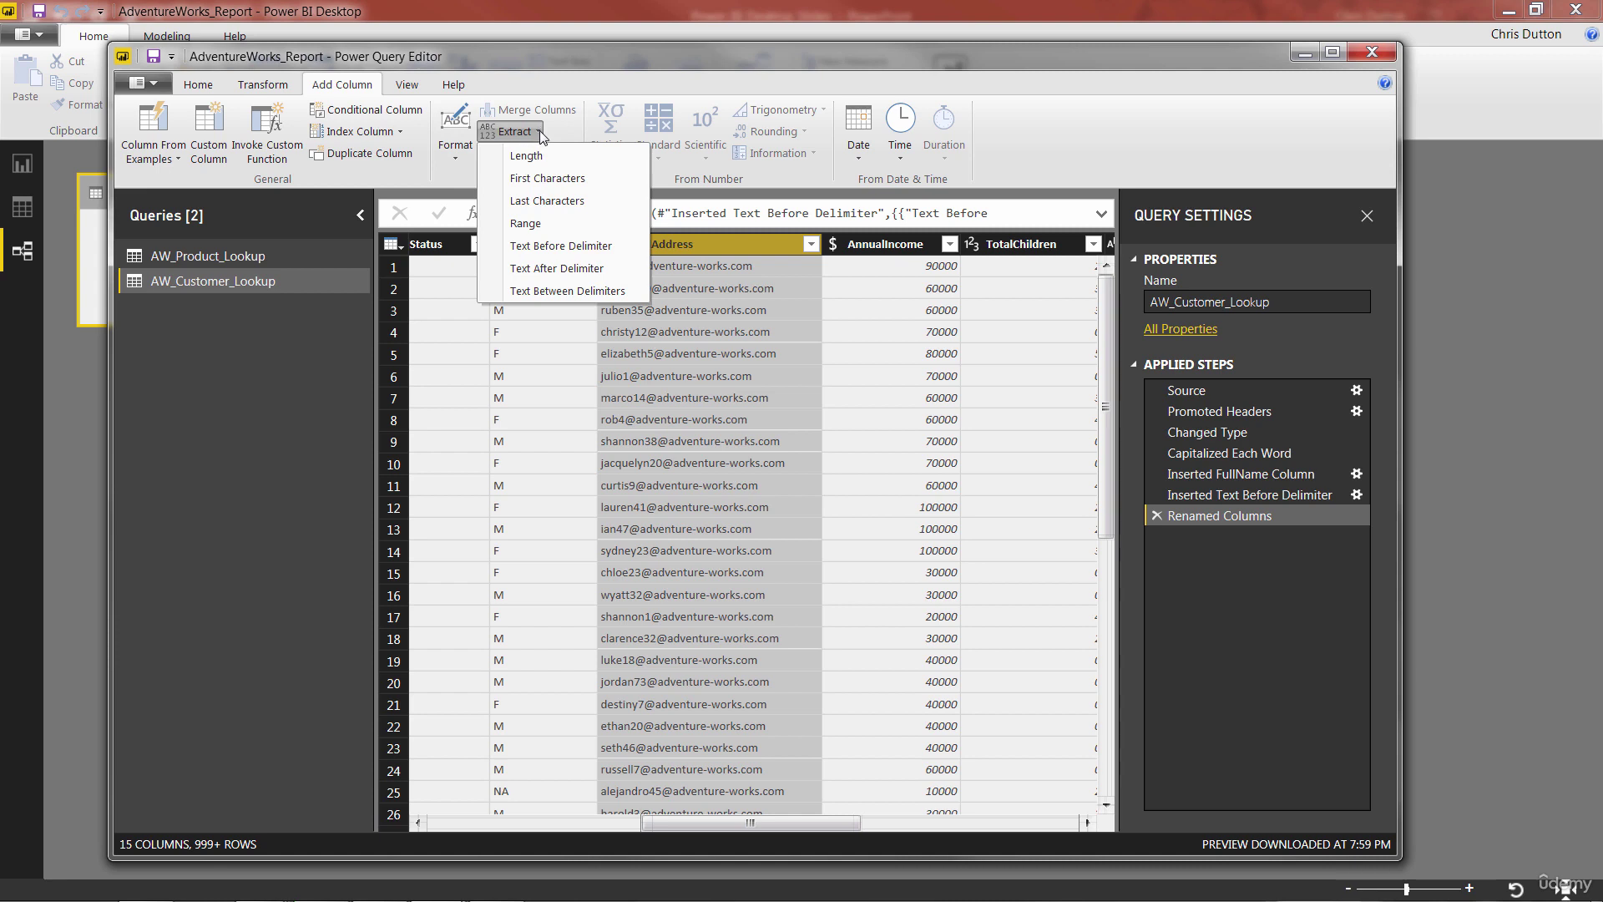
pyautogui.click(561, 291)
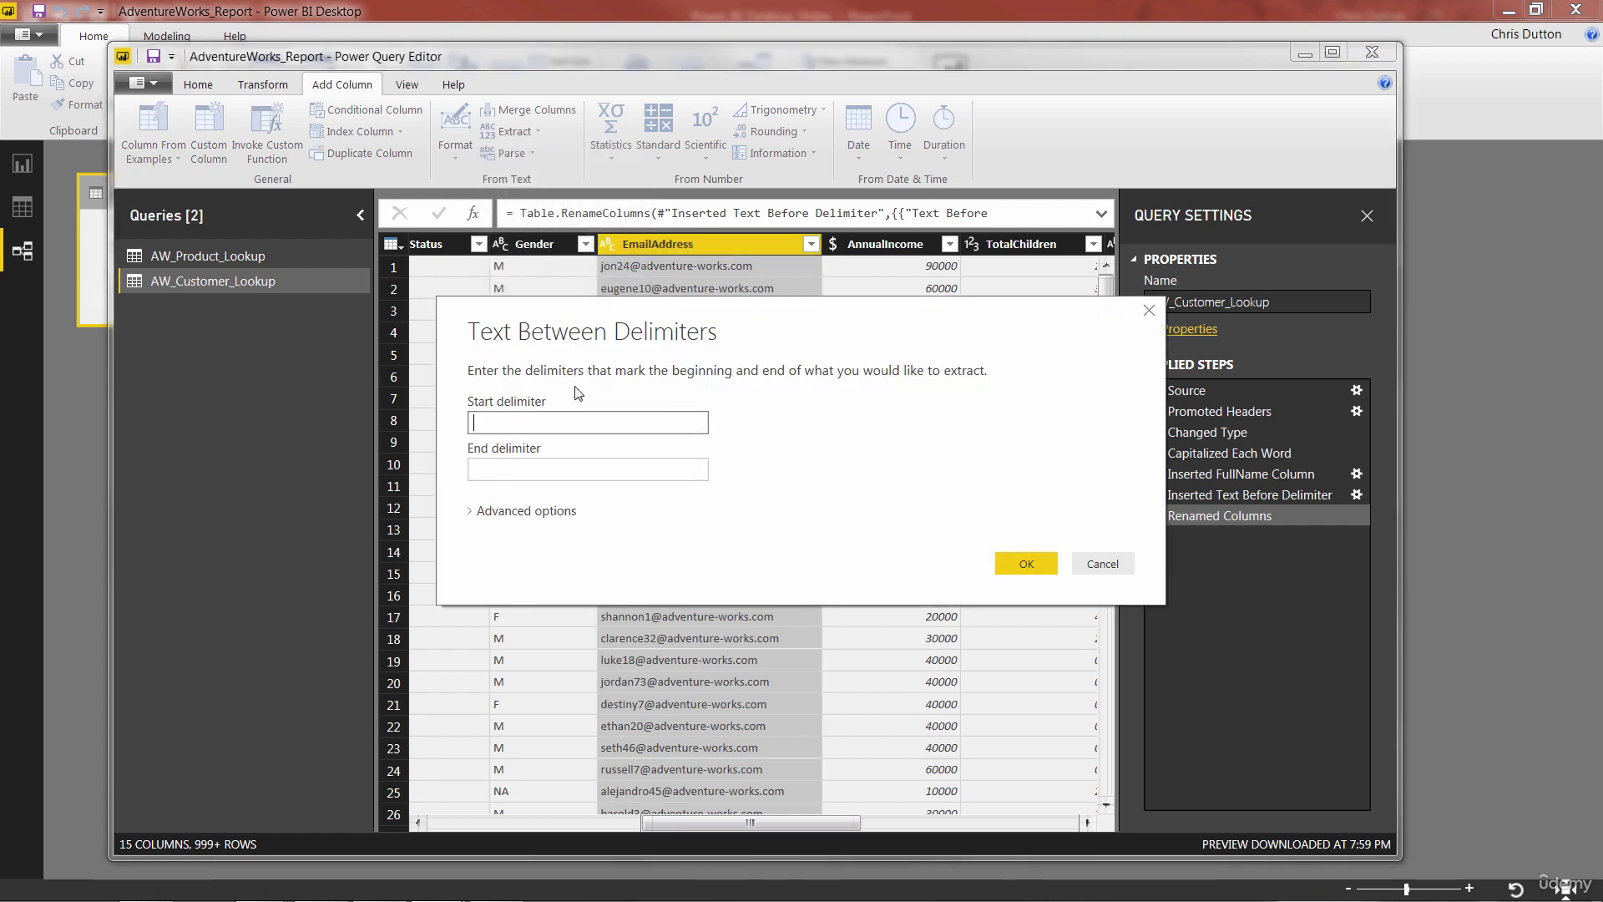
pyautogui.write('@')
pyautogui.click(540, 466)
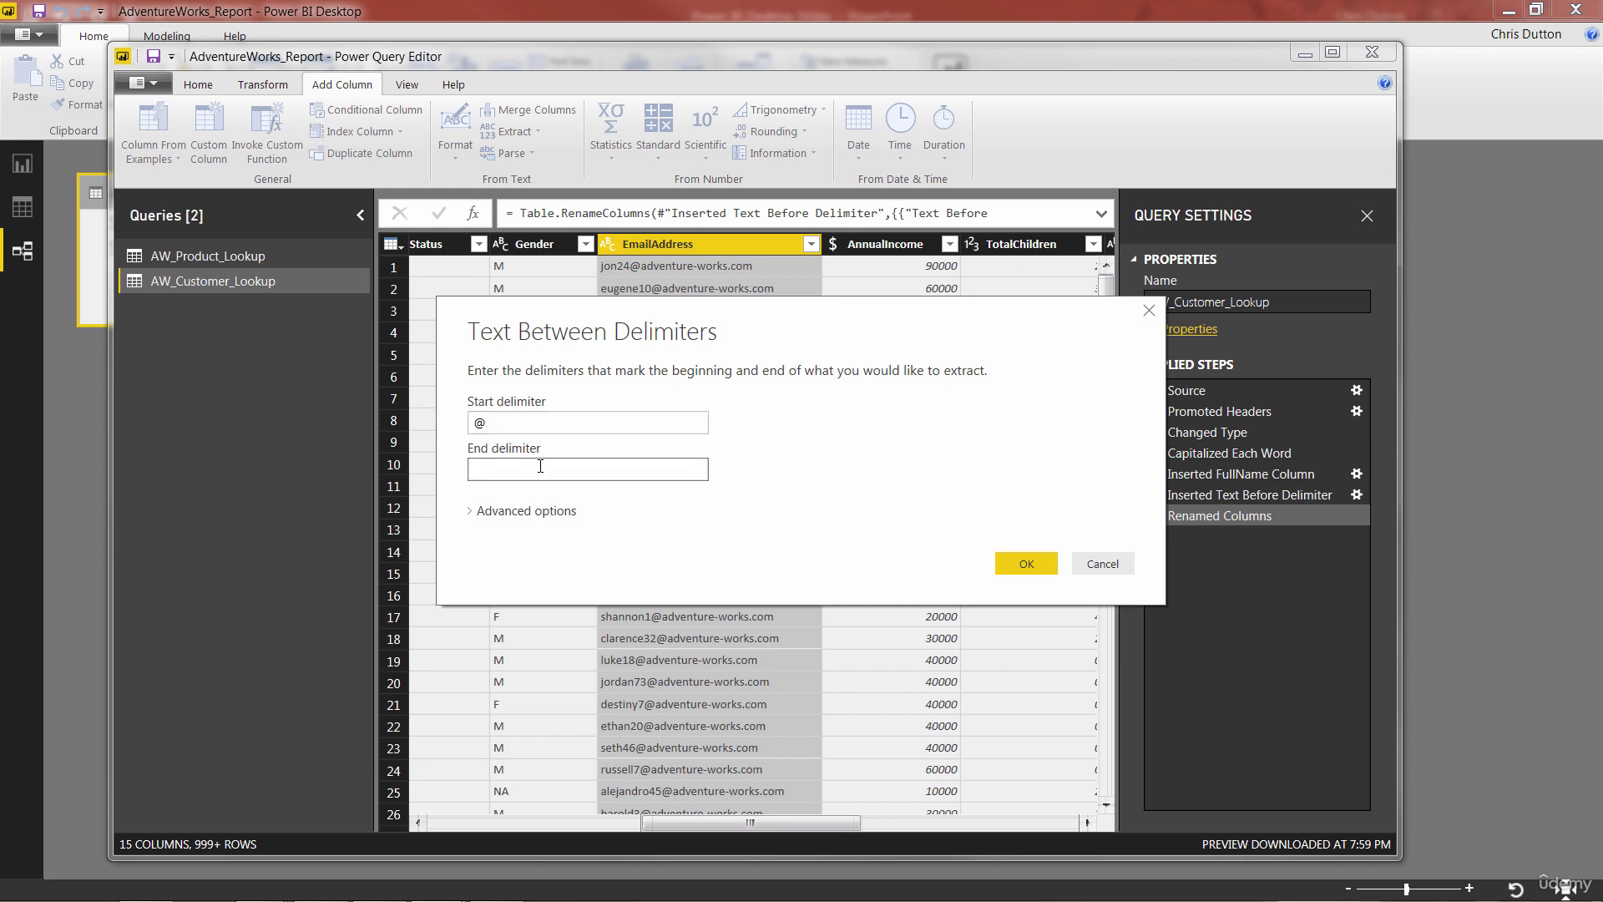
pyautogui.write('.com')
pyautogui.click(1019, 563)
# Rename the new Text Between Delimiters column as Domain
pyautogui.moveTo(639, 825); pyautogui.dragTo(928, 825)
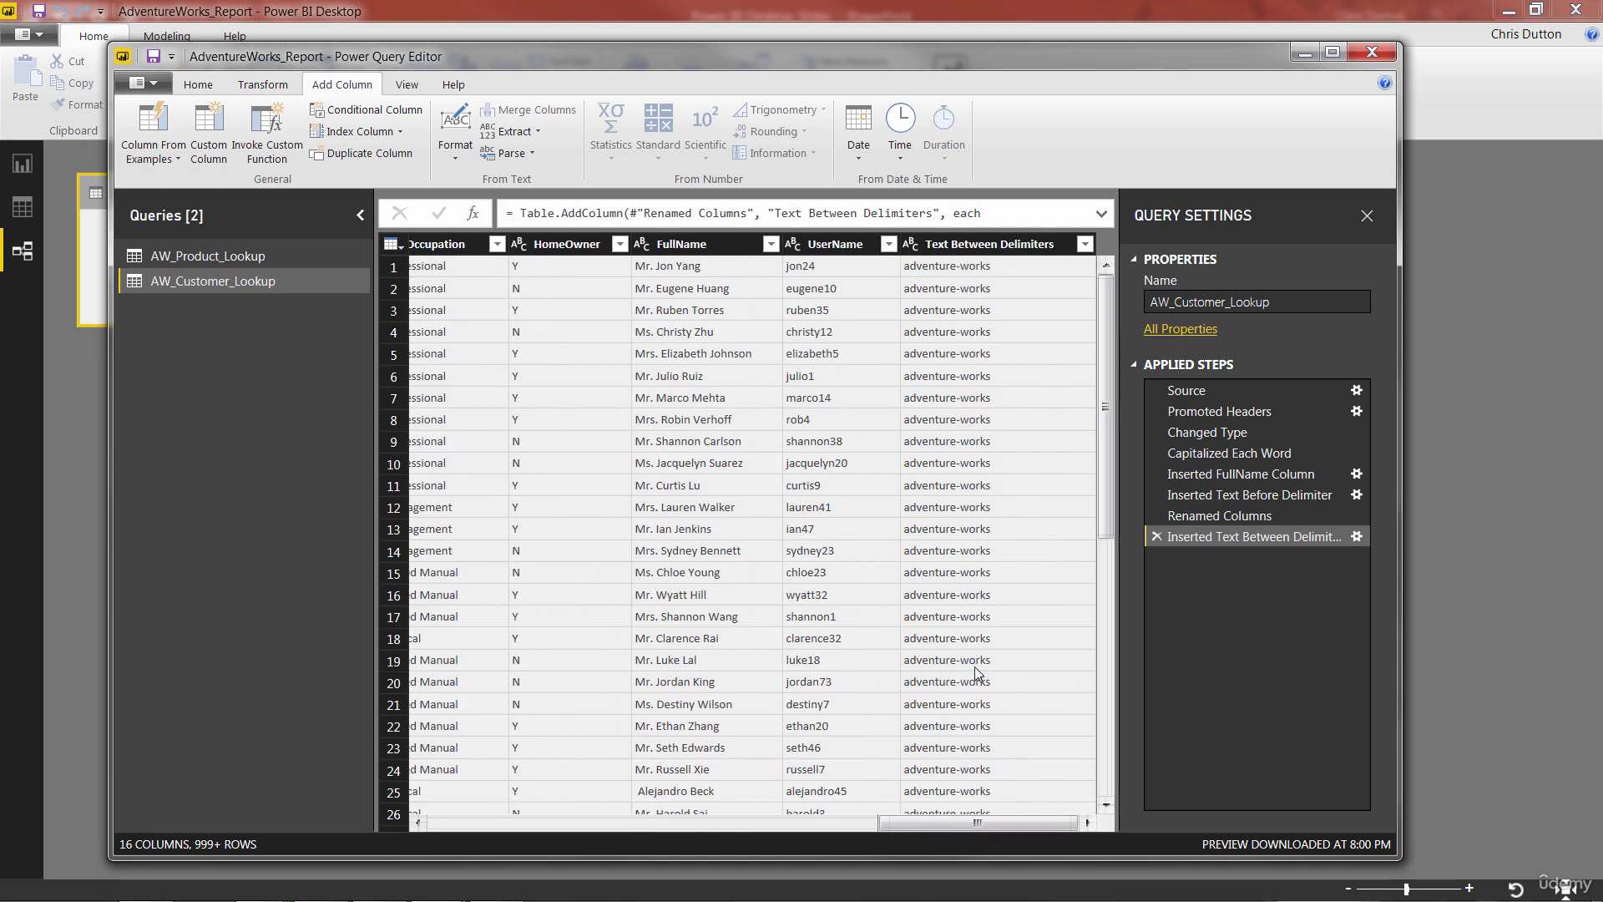
pyautogui.doubleClick(993, 242)
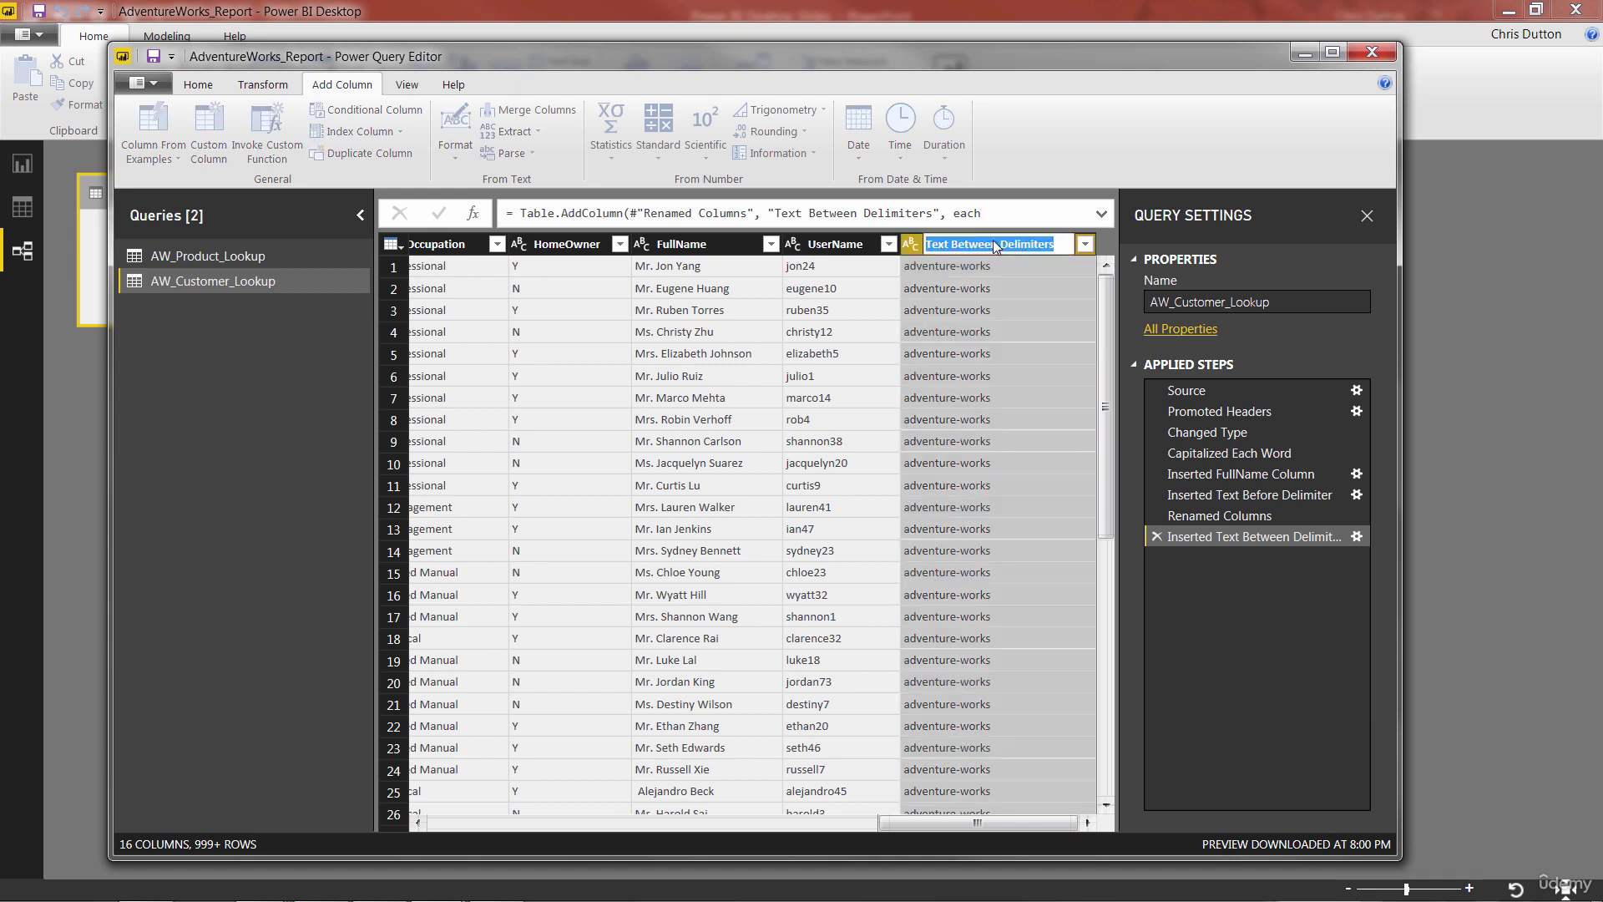
pyautogui.write('Domain')
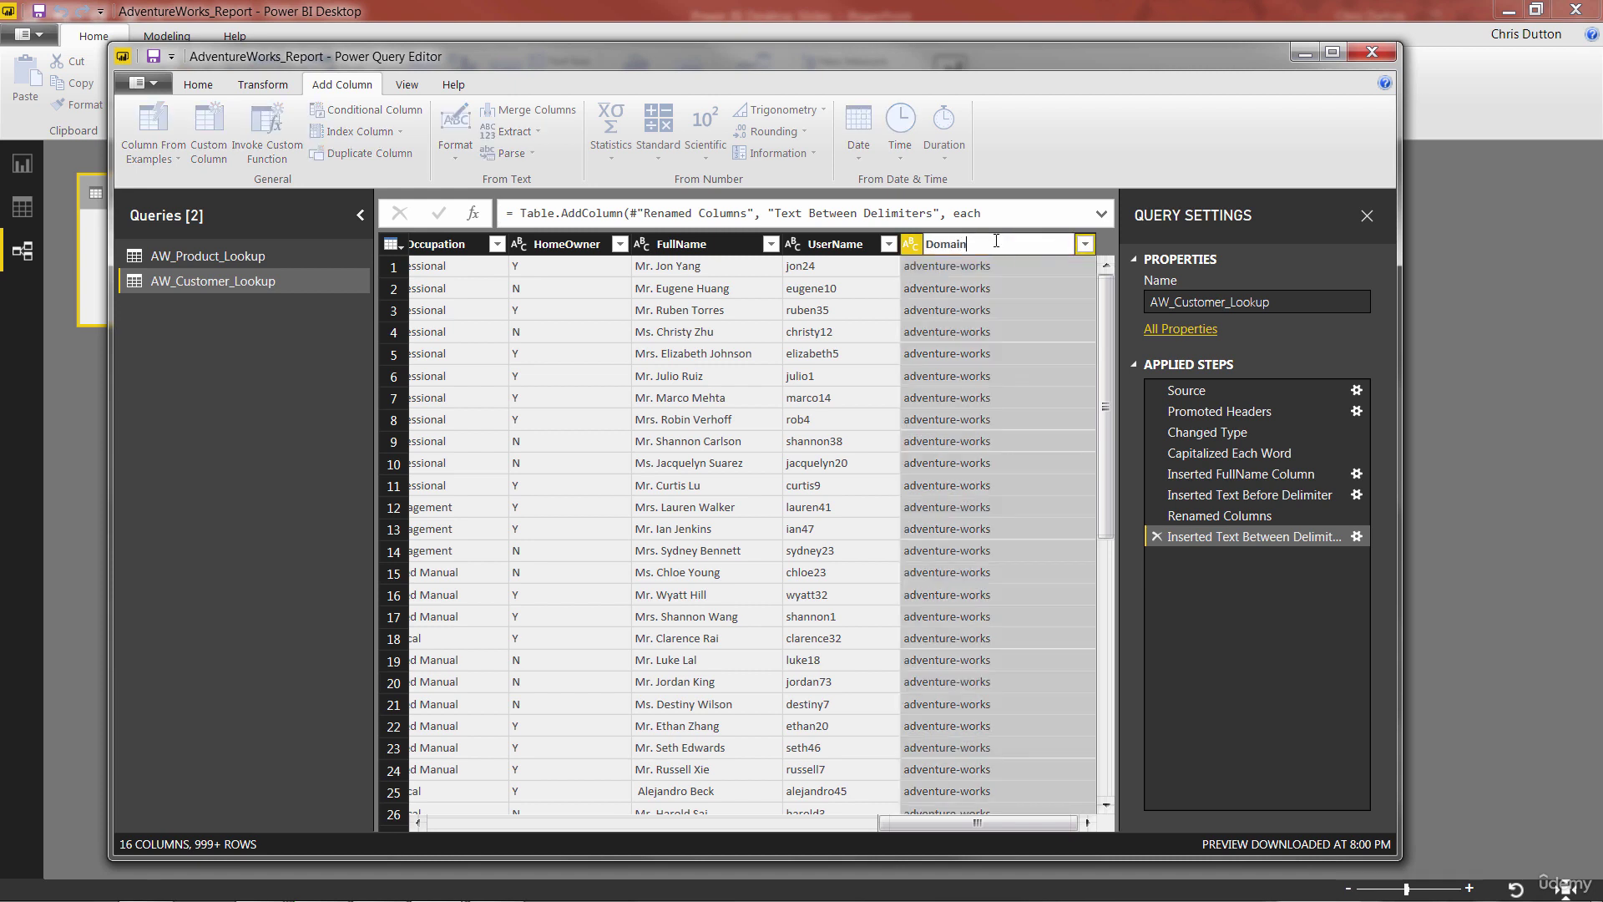
pyautogui.press('Return')
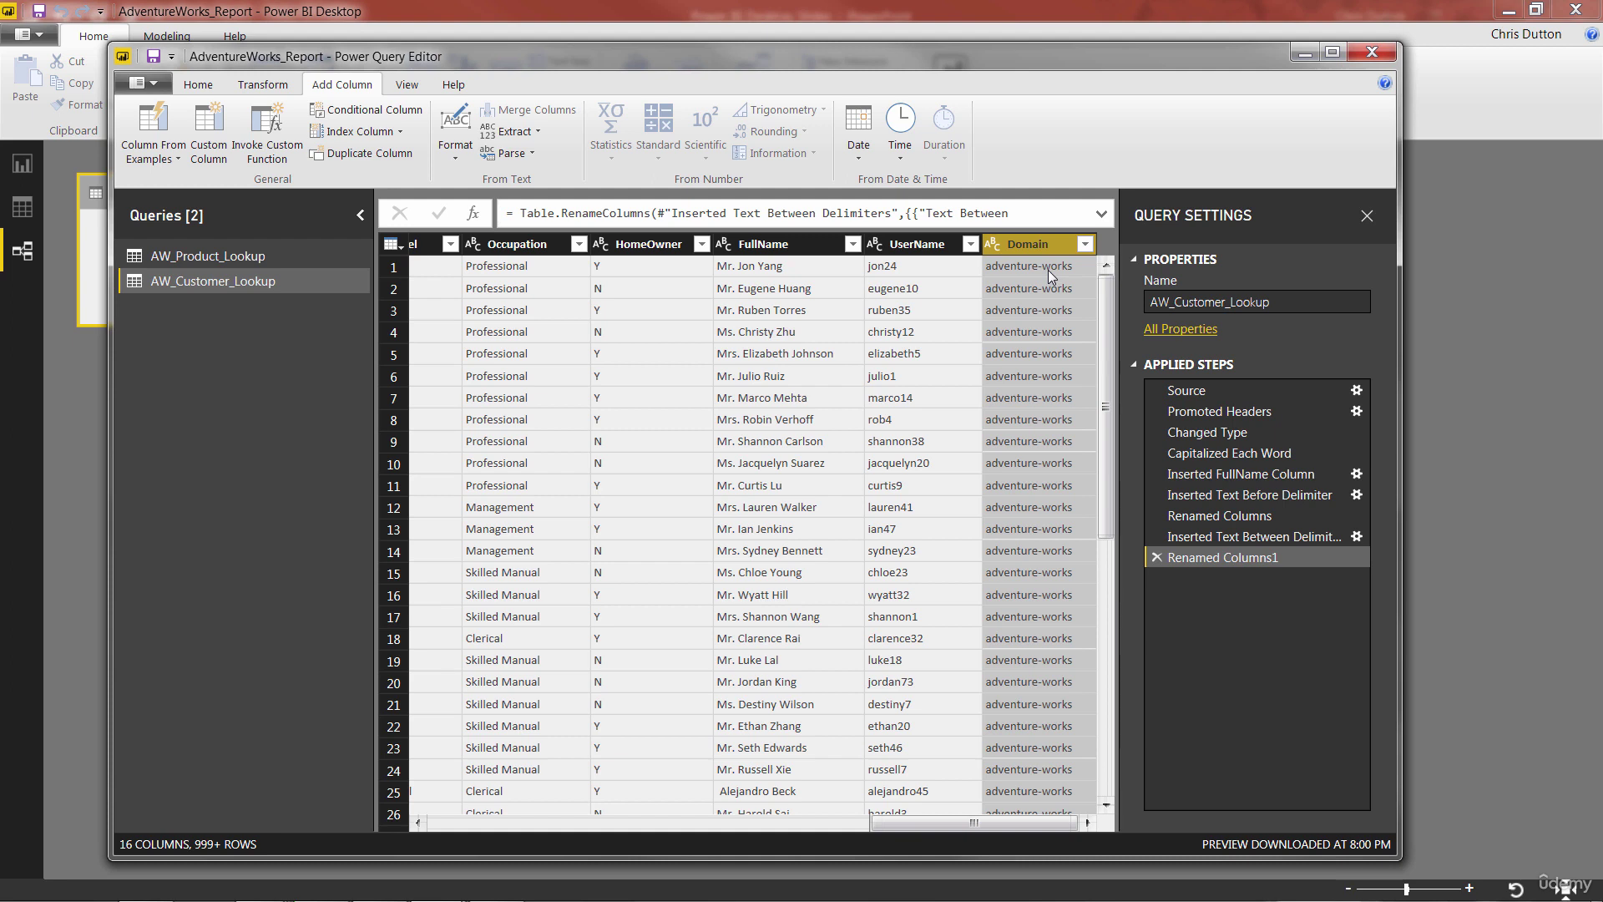
# Replace each hyphen with a space in the Domain column and capitalize each word of its values
pyautogui.click(263, 84)
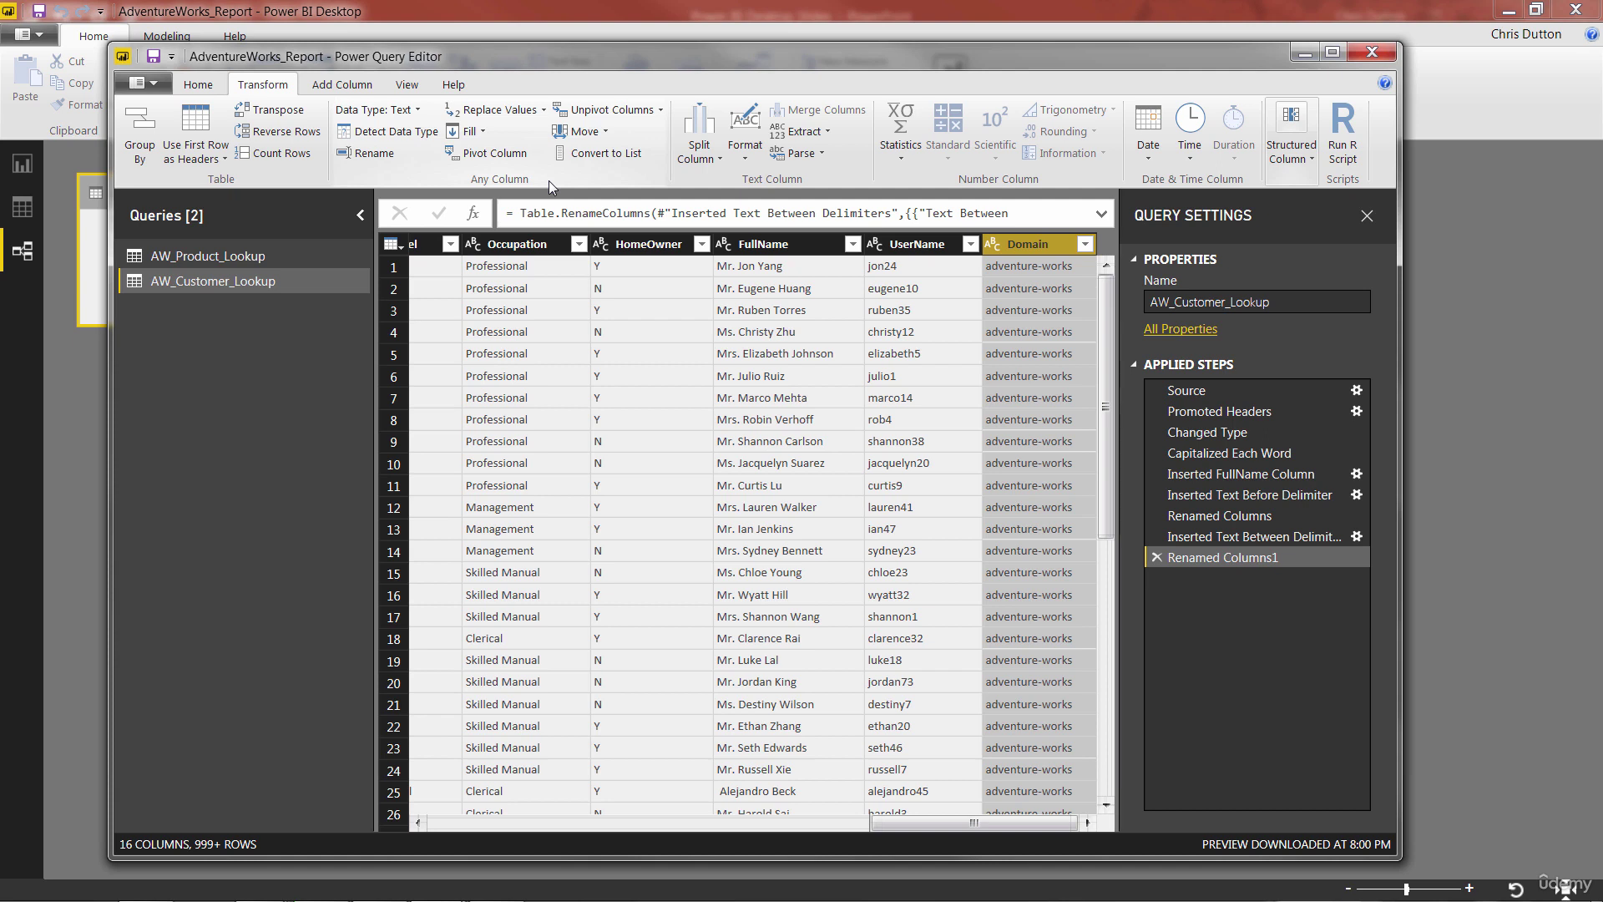
pyautogui.click(498, 111)
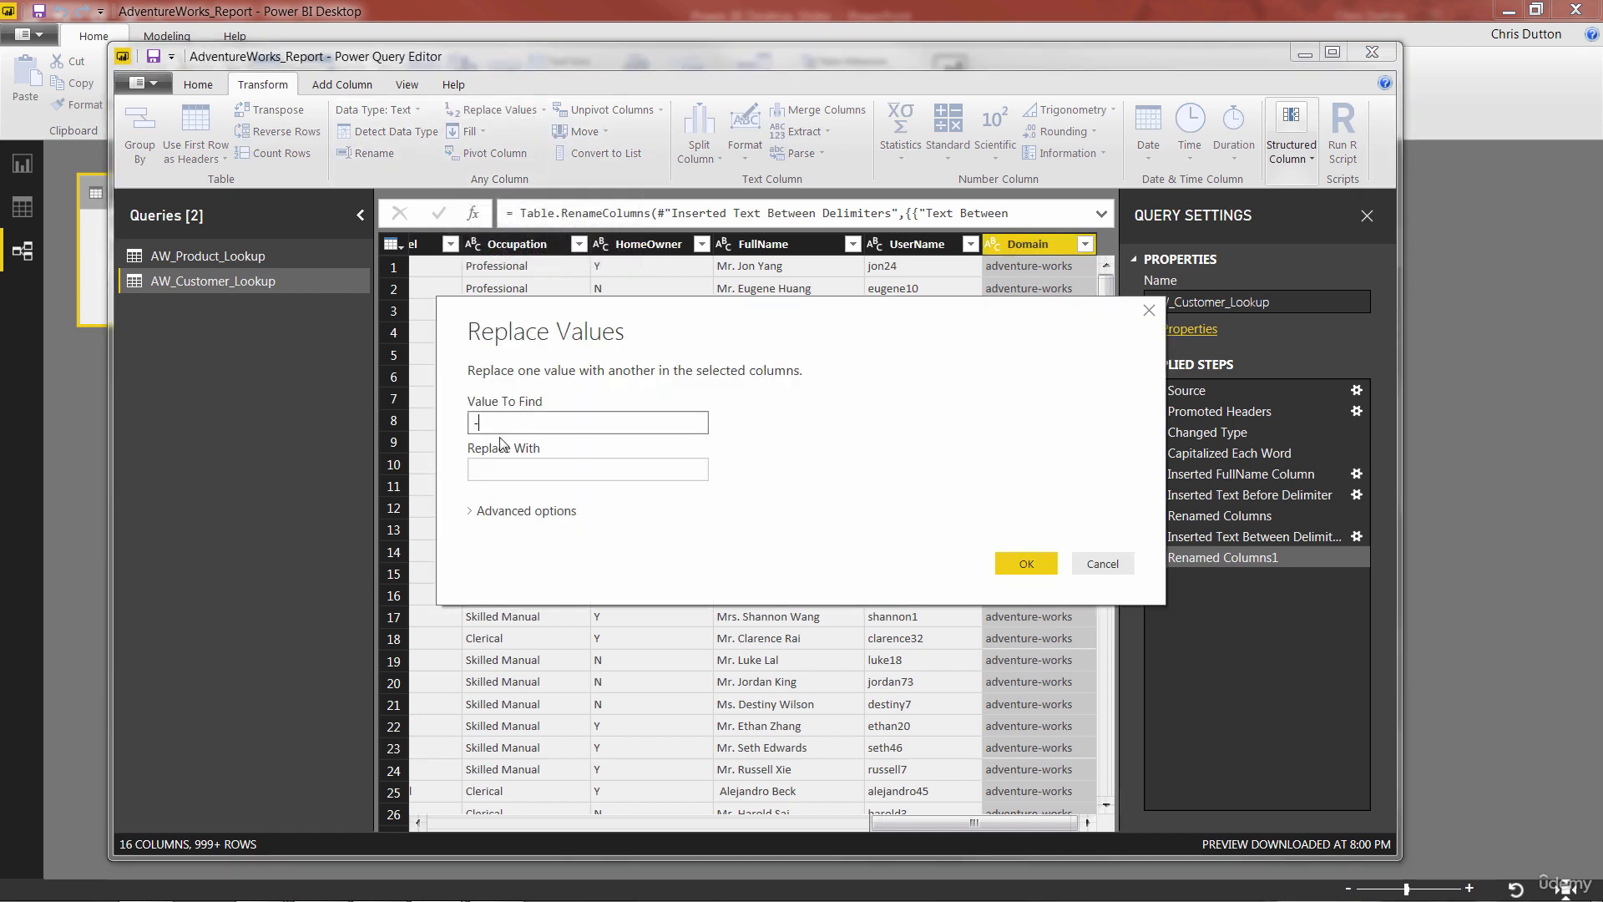
pyautogui.click(490, 472)
pyautogui.click(1026, 564)
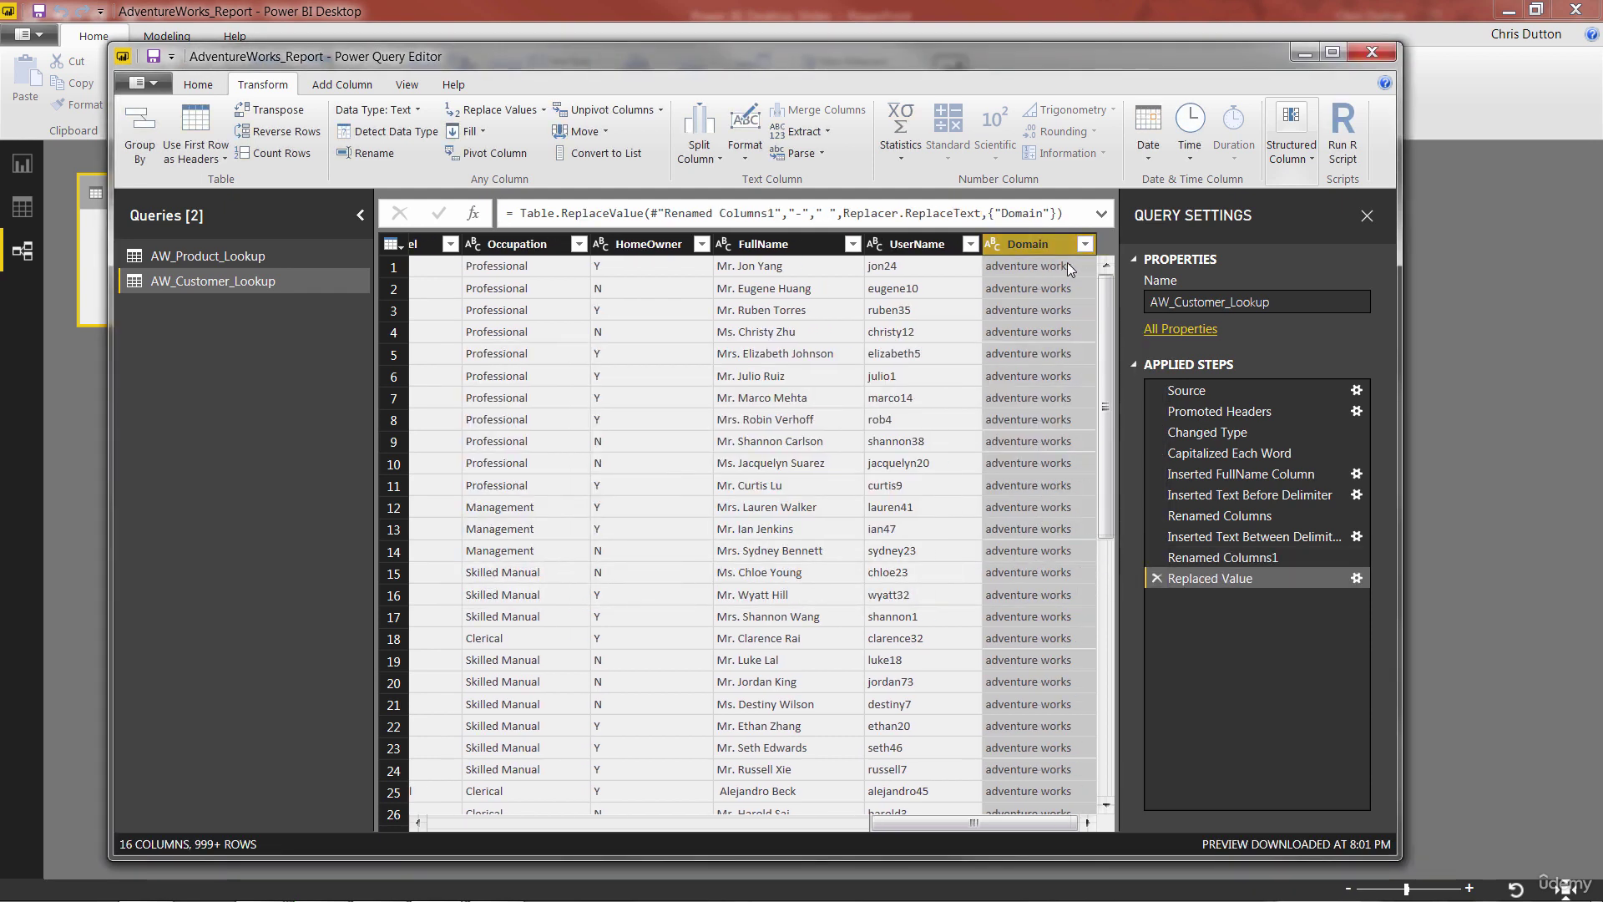
pyautogui.click(755, 158)
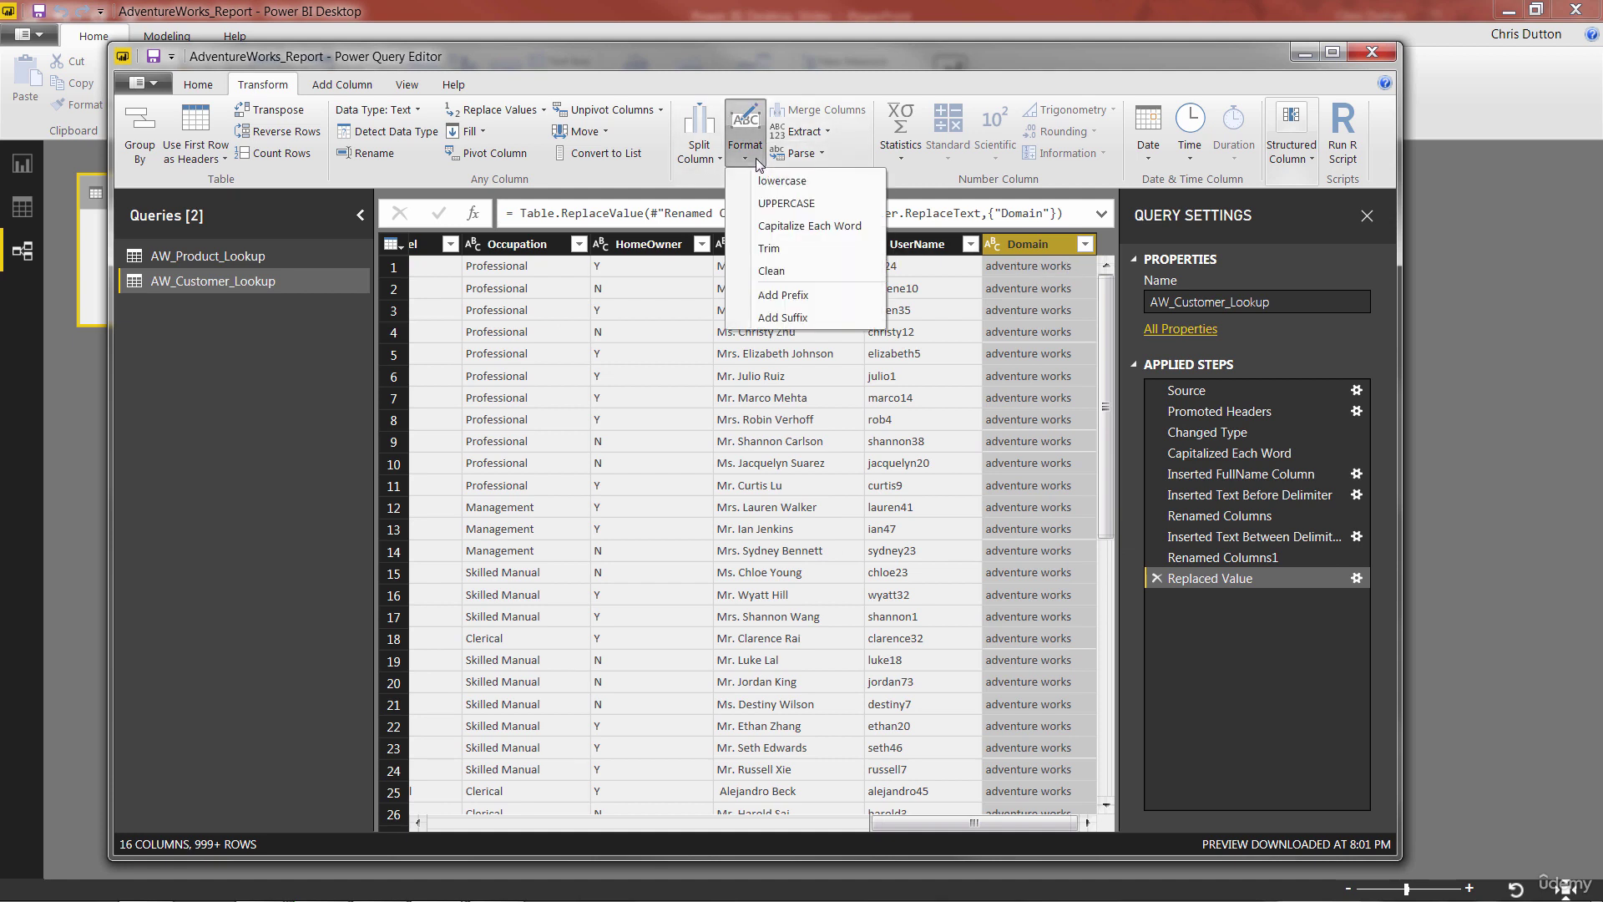
pyautogui.click(828, 226)
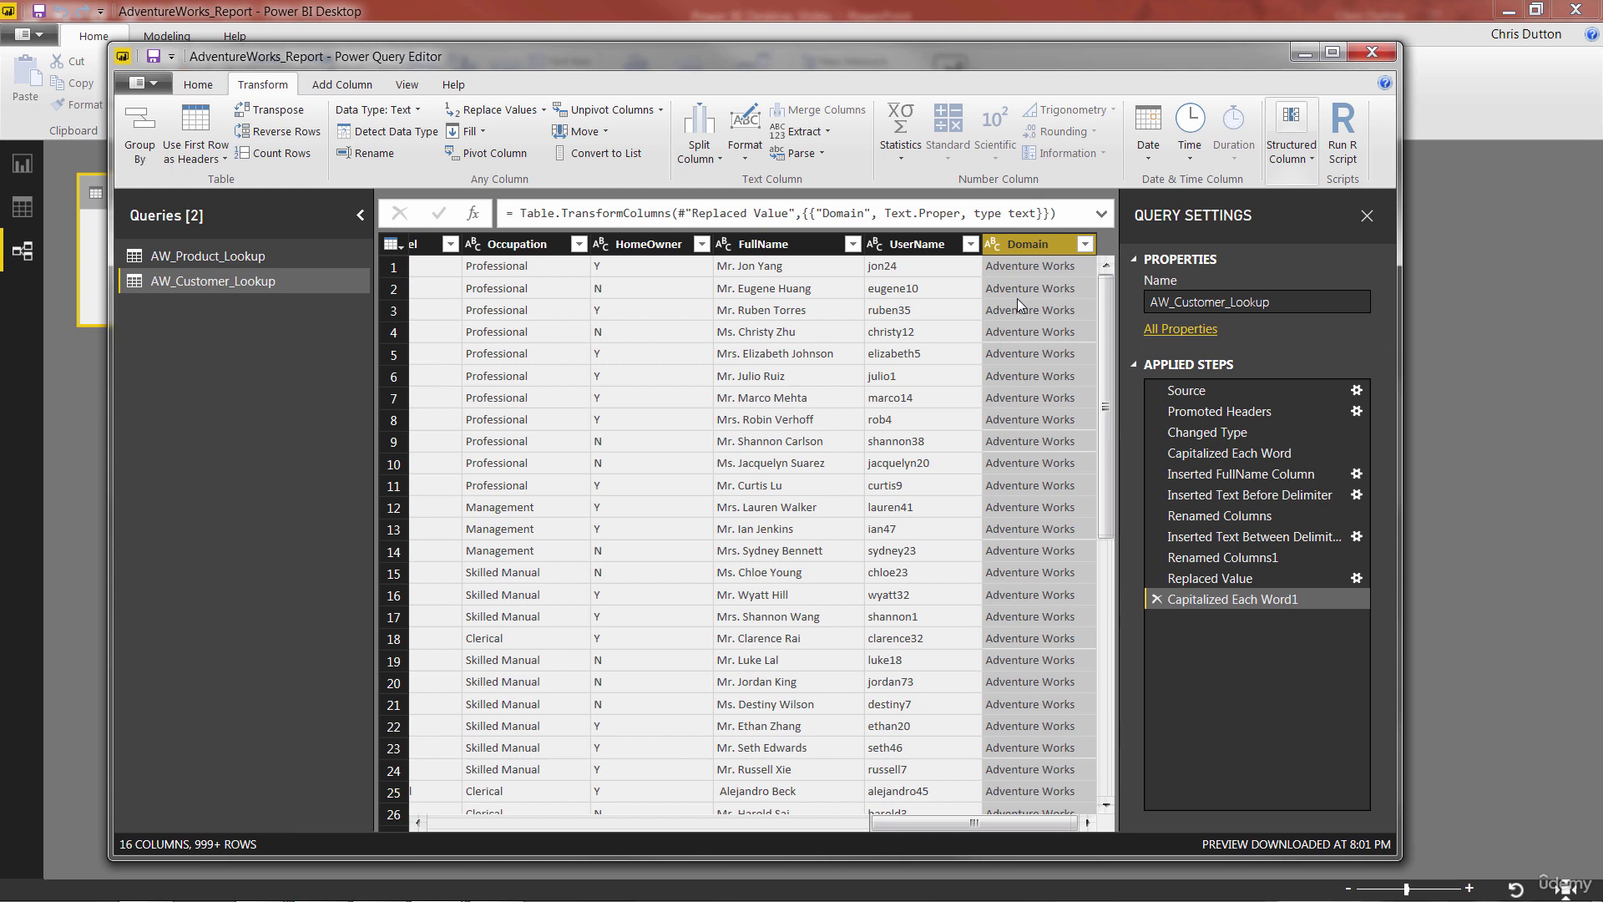
# Close the query editor and apply the customer lookup changes to the data model
pyautogui.moveTo(968, 827); pyautogui.dragTo(529, 831)
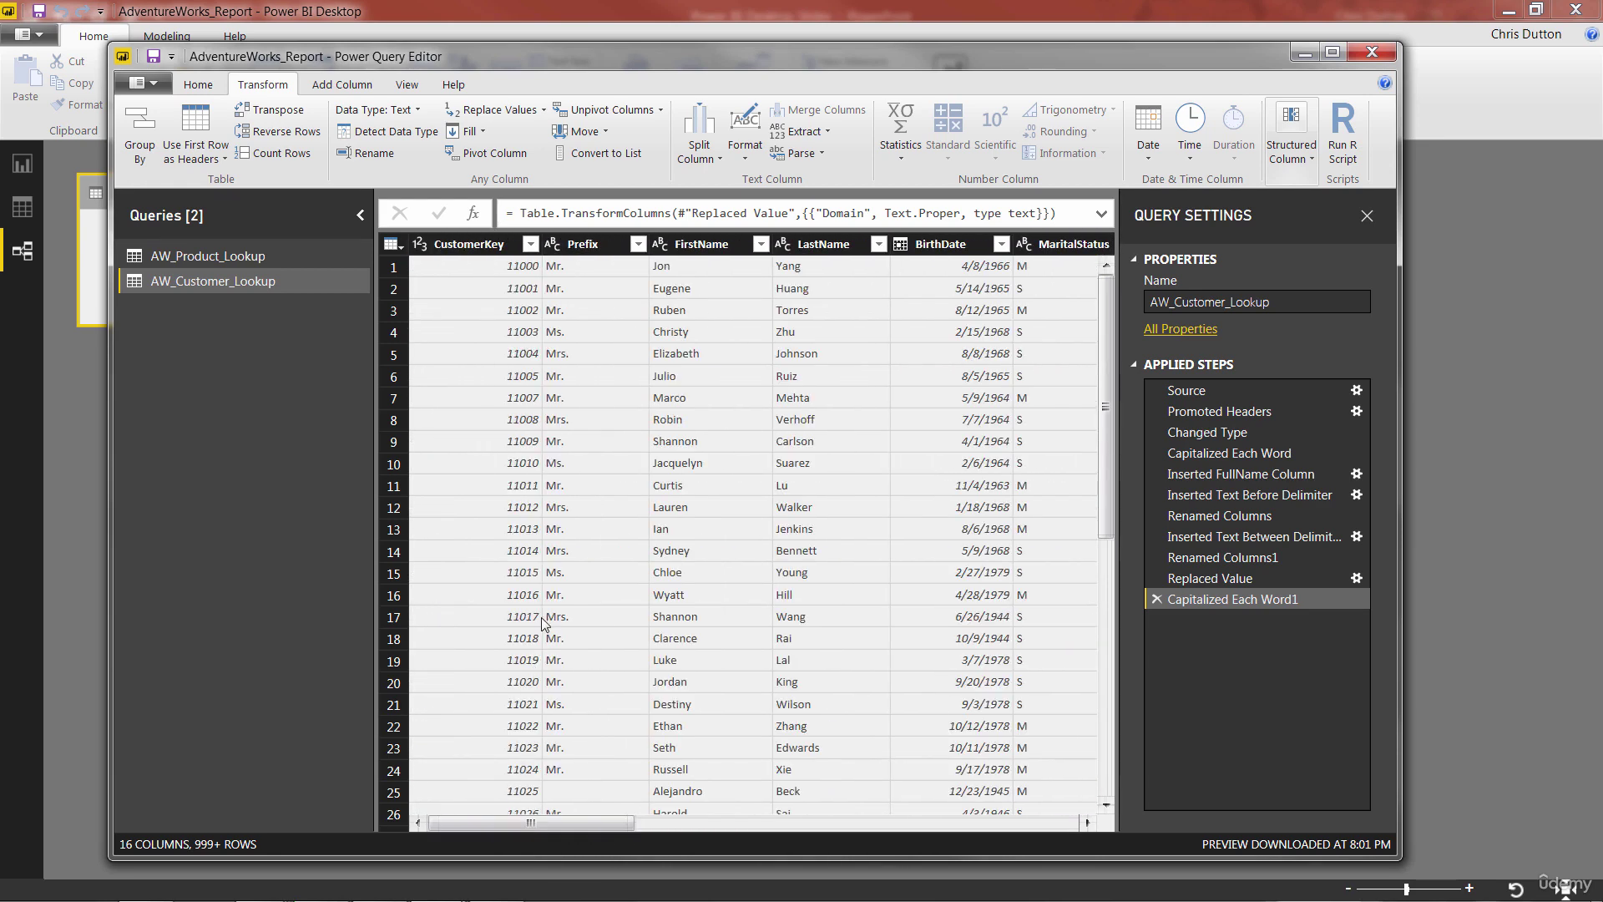
pyautogui.click(198, 84)
pyautogui.click(142, 133)
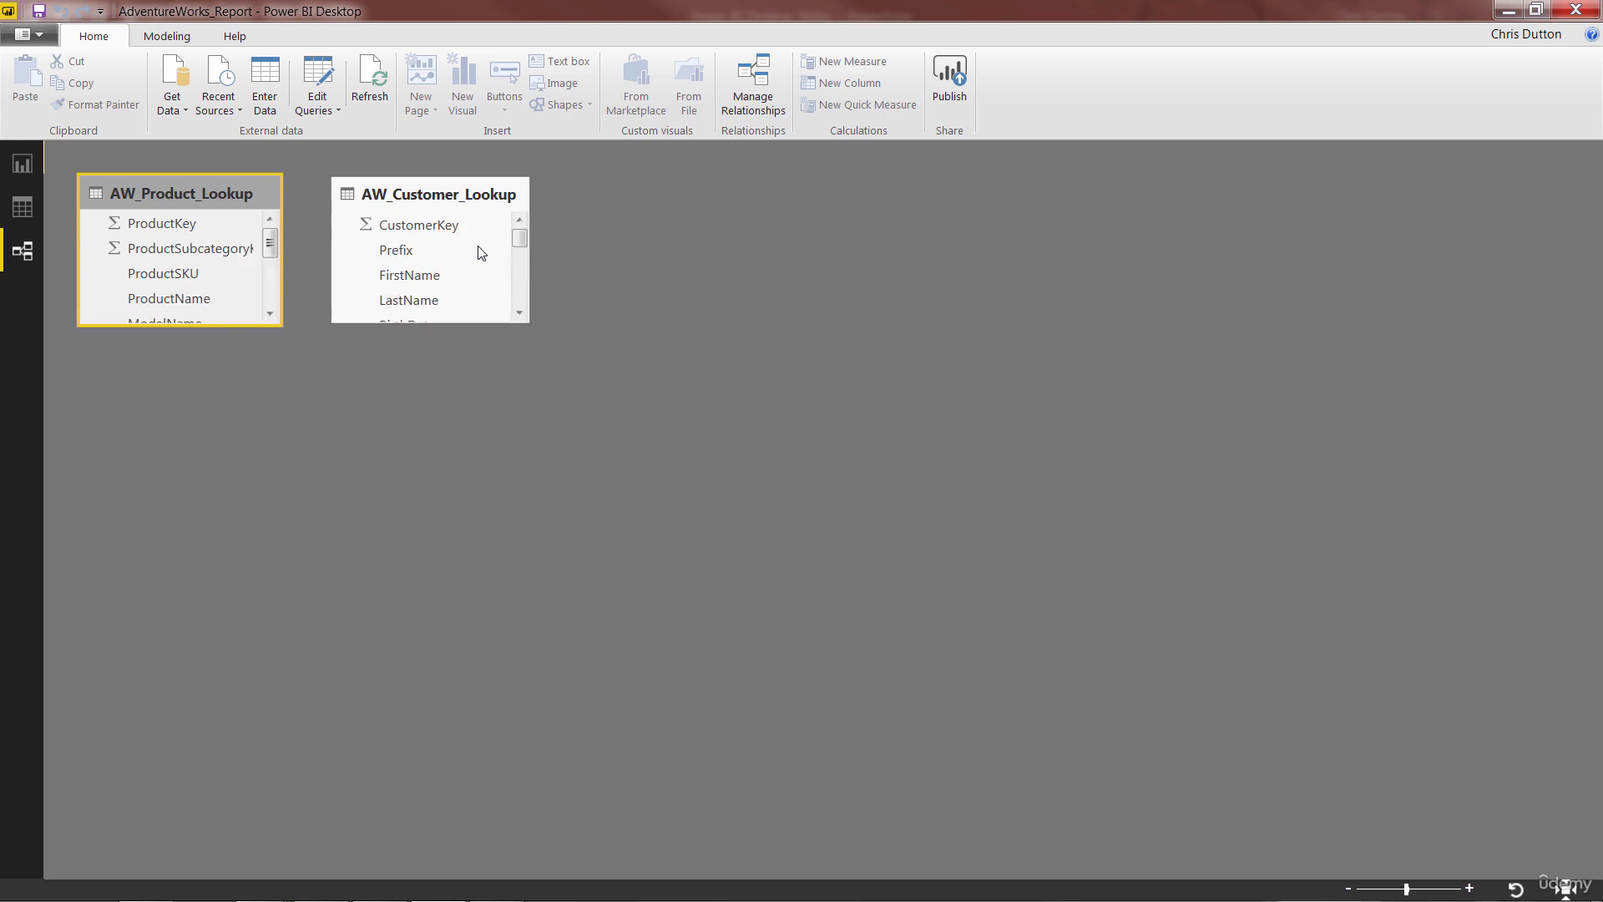
# Inspect the loaded AW_Customer_Lookup and AW_Product_Lookup tables in the relationships, data and report views
pyautogui.click(424, 194)
pyautogui.click(197, 193)
pyautogui.click(25, 209)
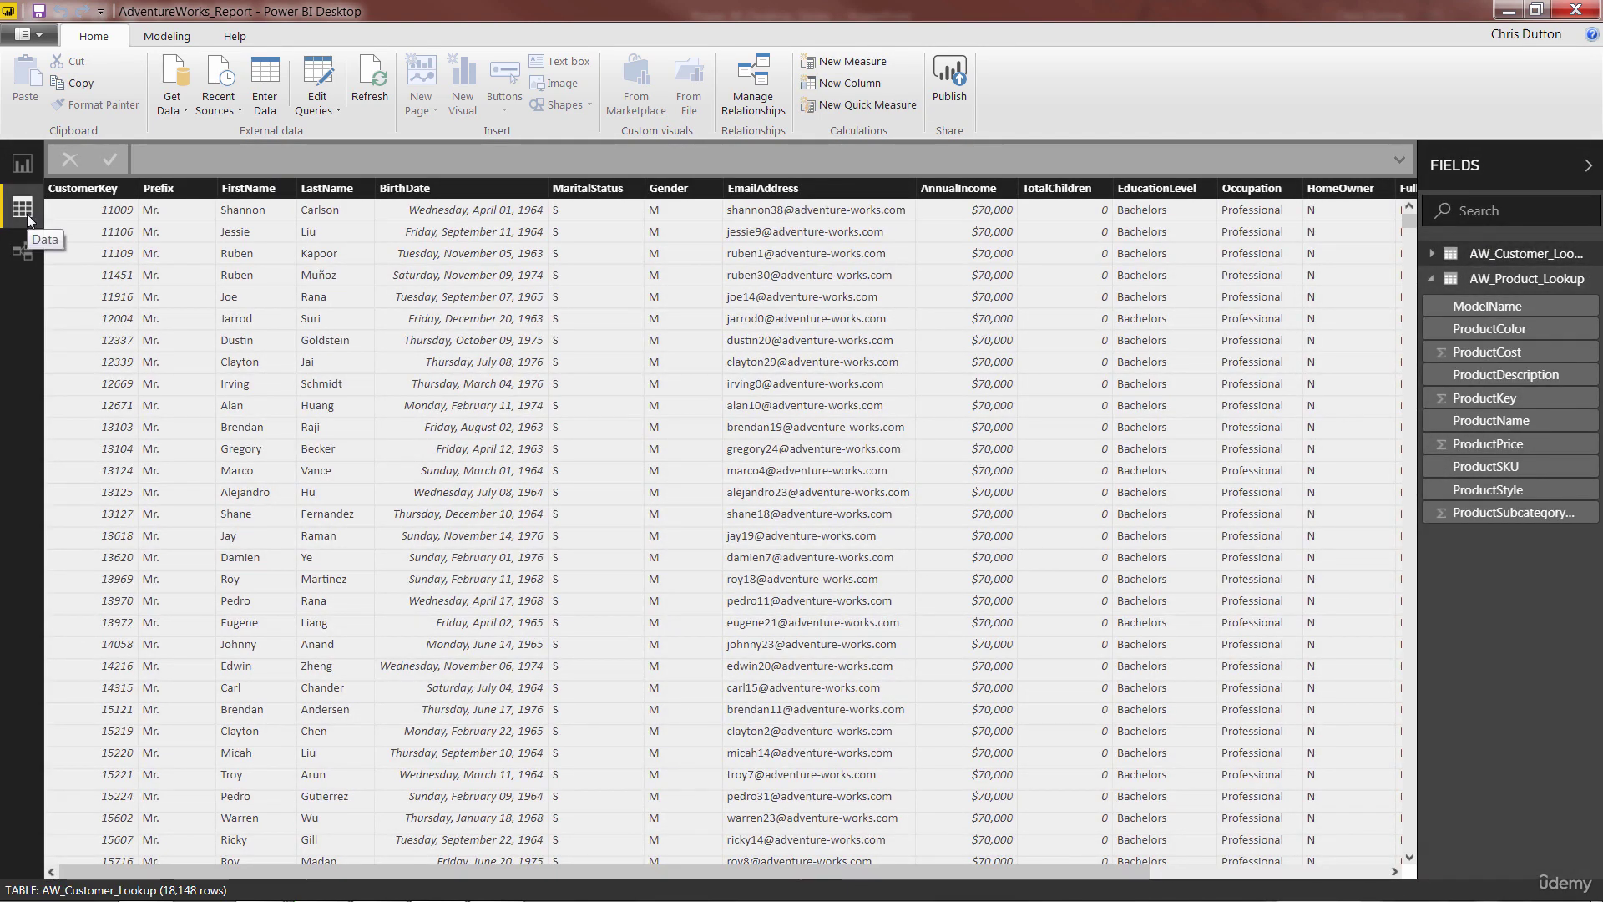
pyautogui.click(22, 163)
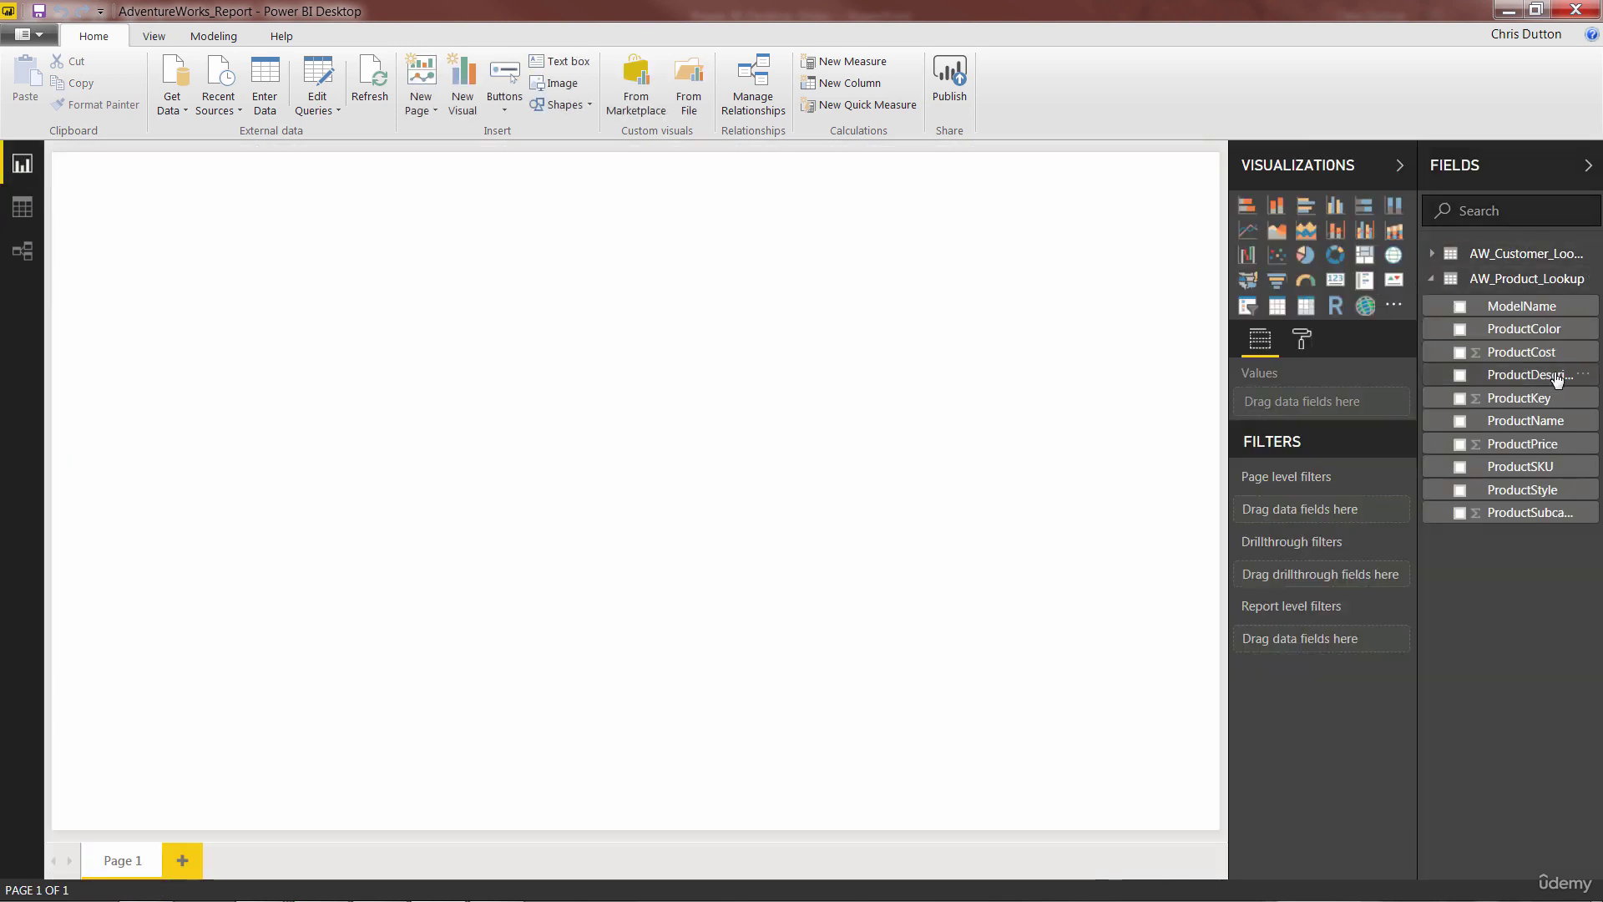
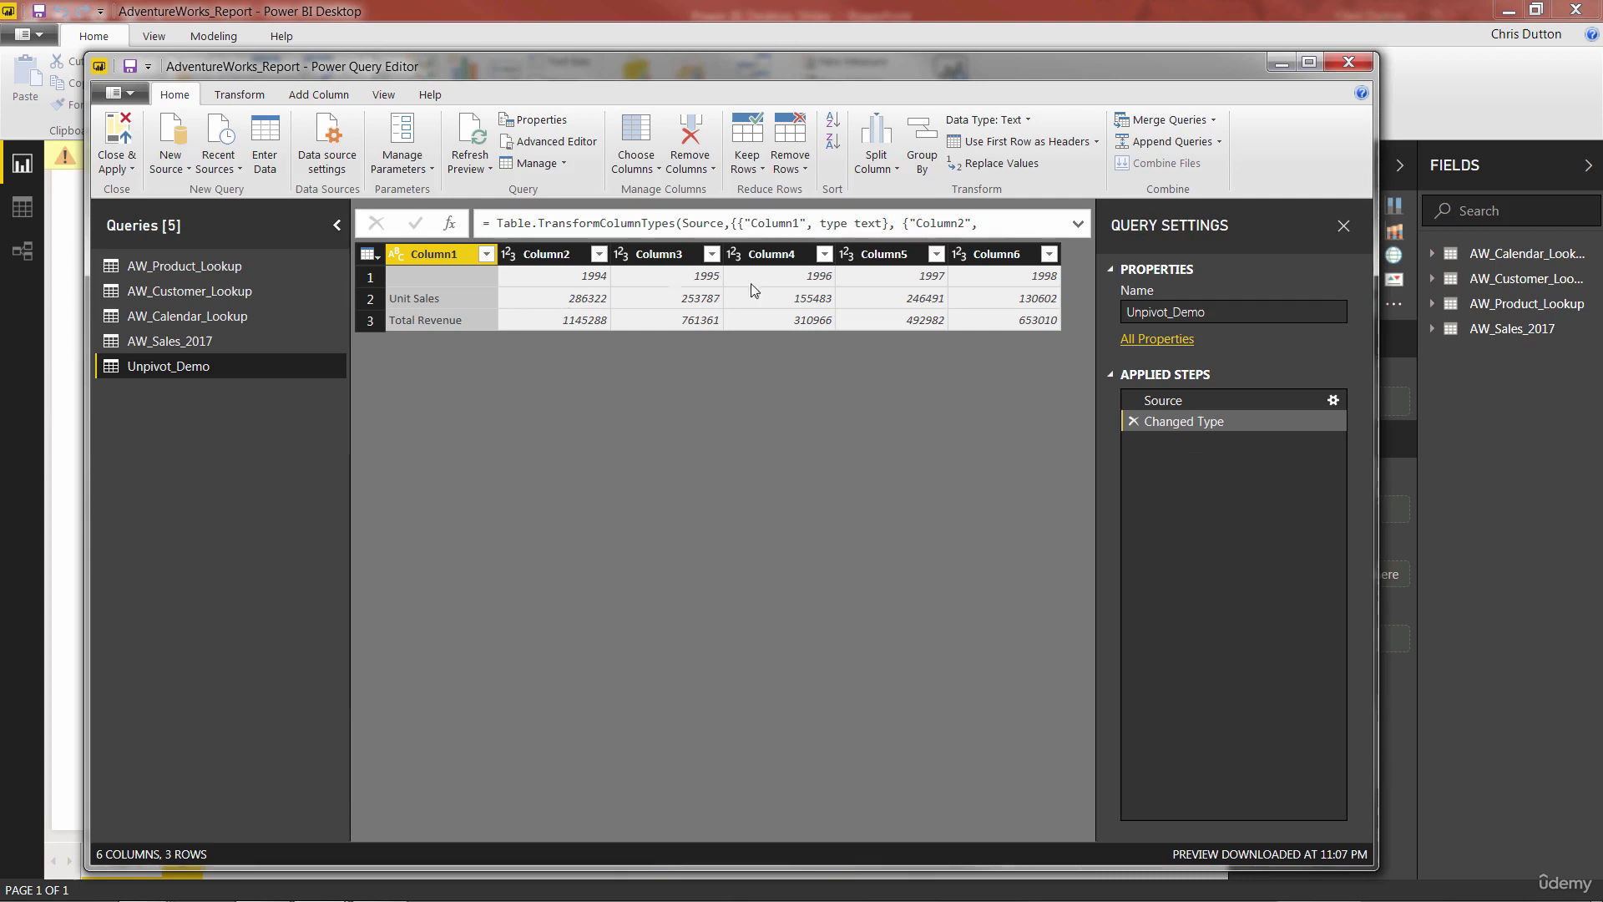
# Promote the first row of the Unpivot_Demo query to column headers
pyautogui.hotkey('alt', 'h')
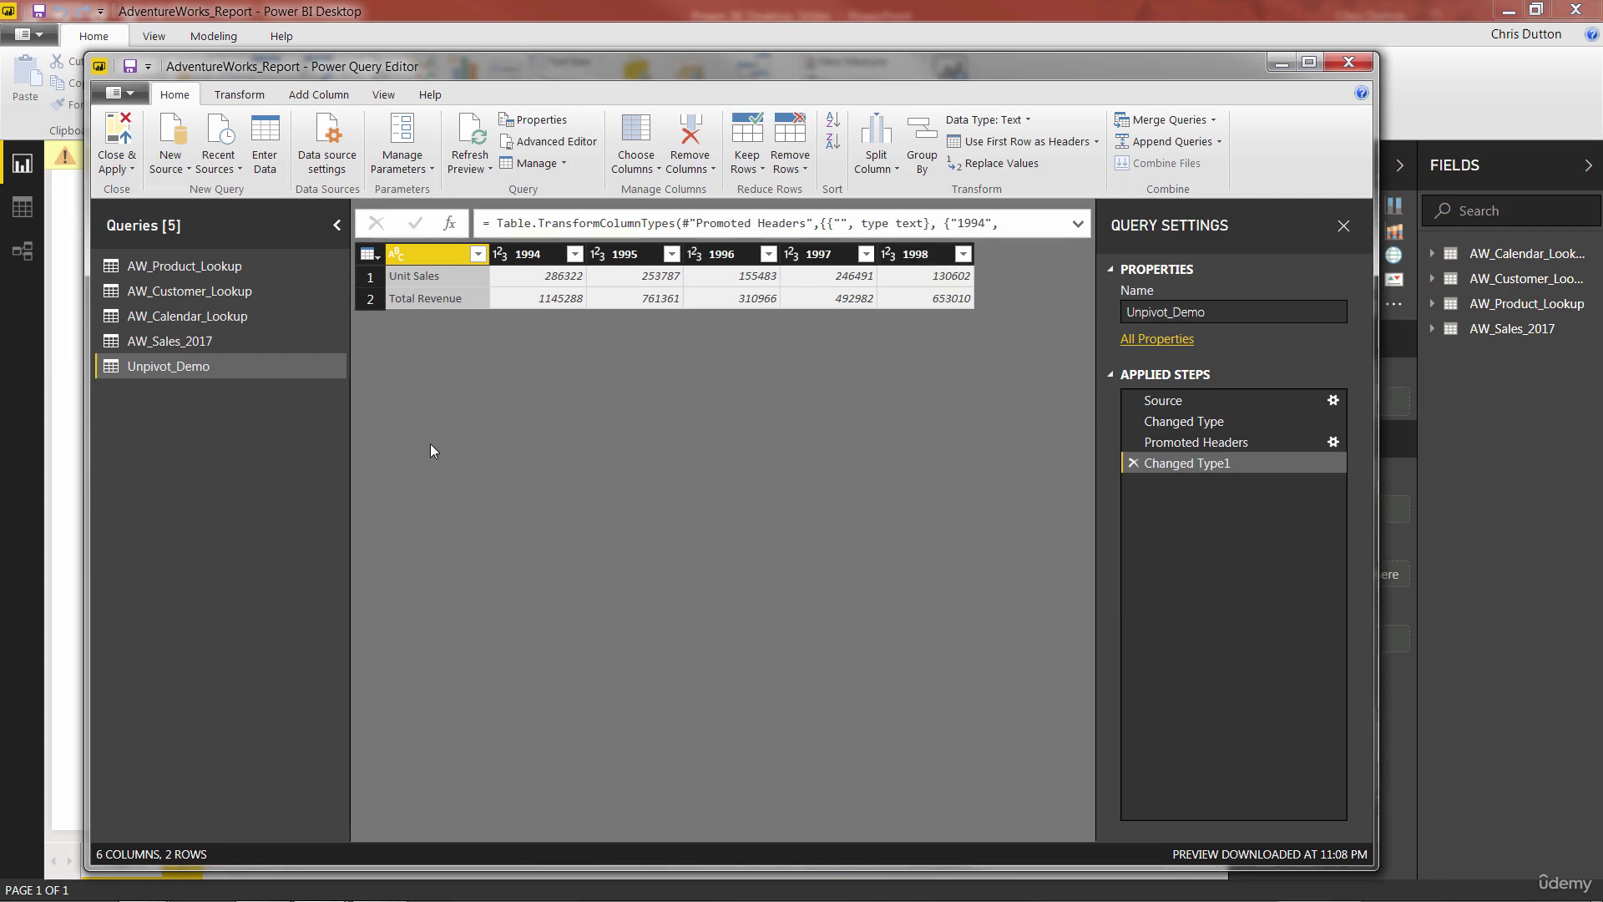
# Unpivot the 1994 through 1998 columns of the Unpivot_Demo query
pyautogui.click(528, 255)
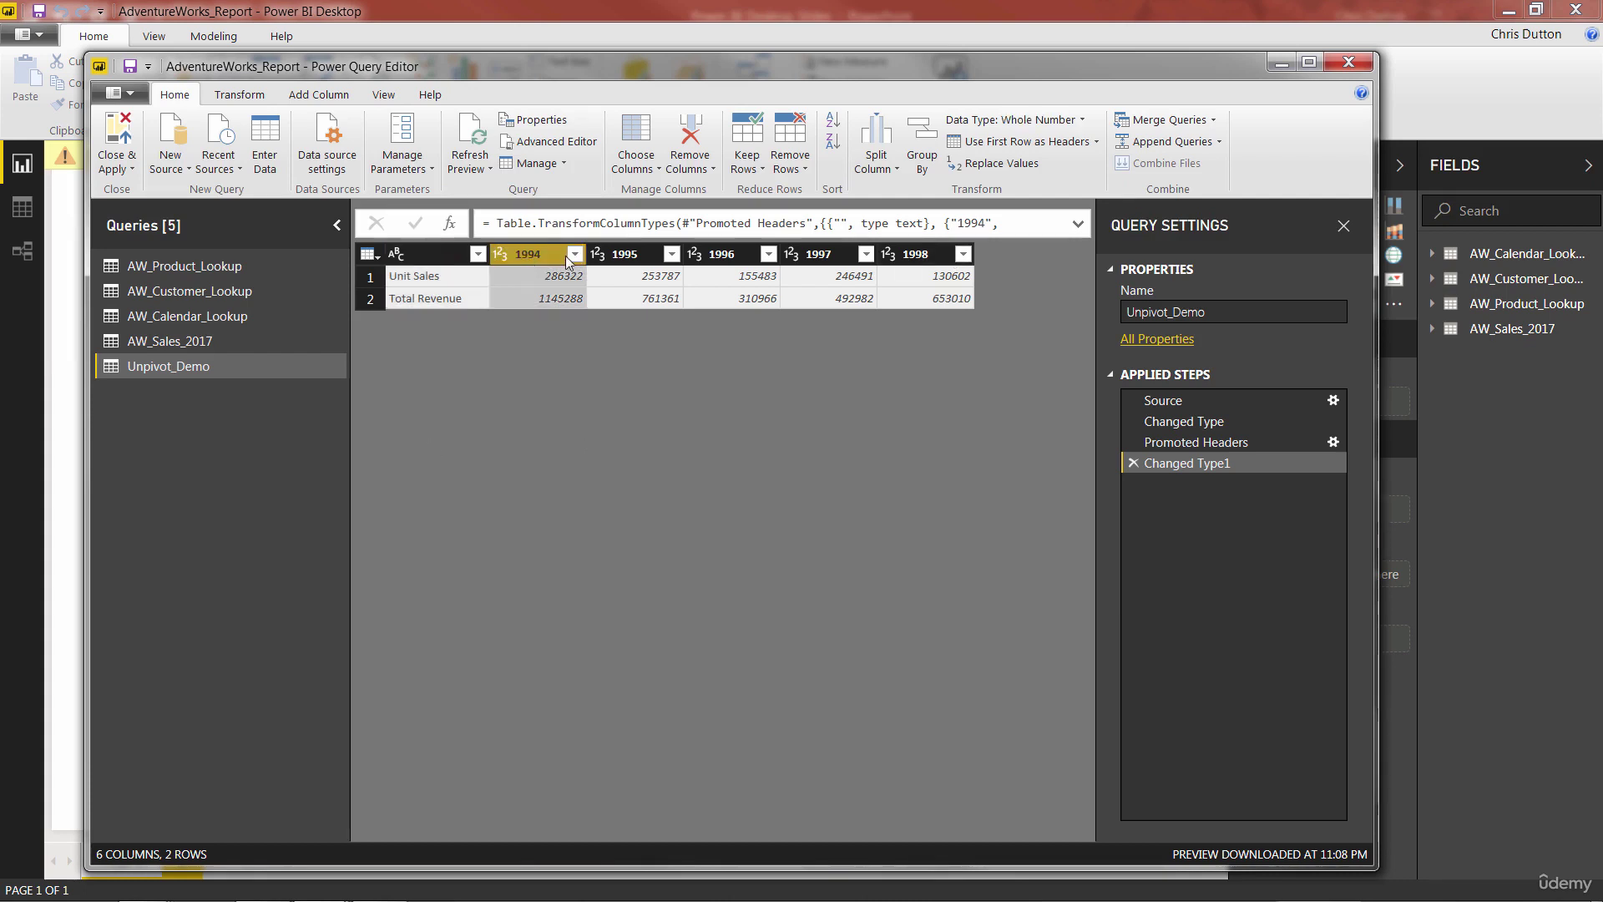
pyautogui.keyDown('shift'); pyautogui.click(923, 256); pyautogui.keyUp('shift')
pyautogui.click(239, 94)
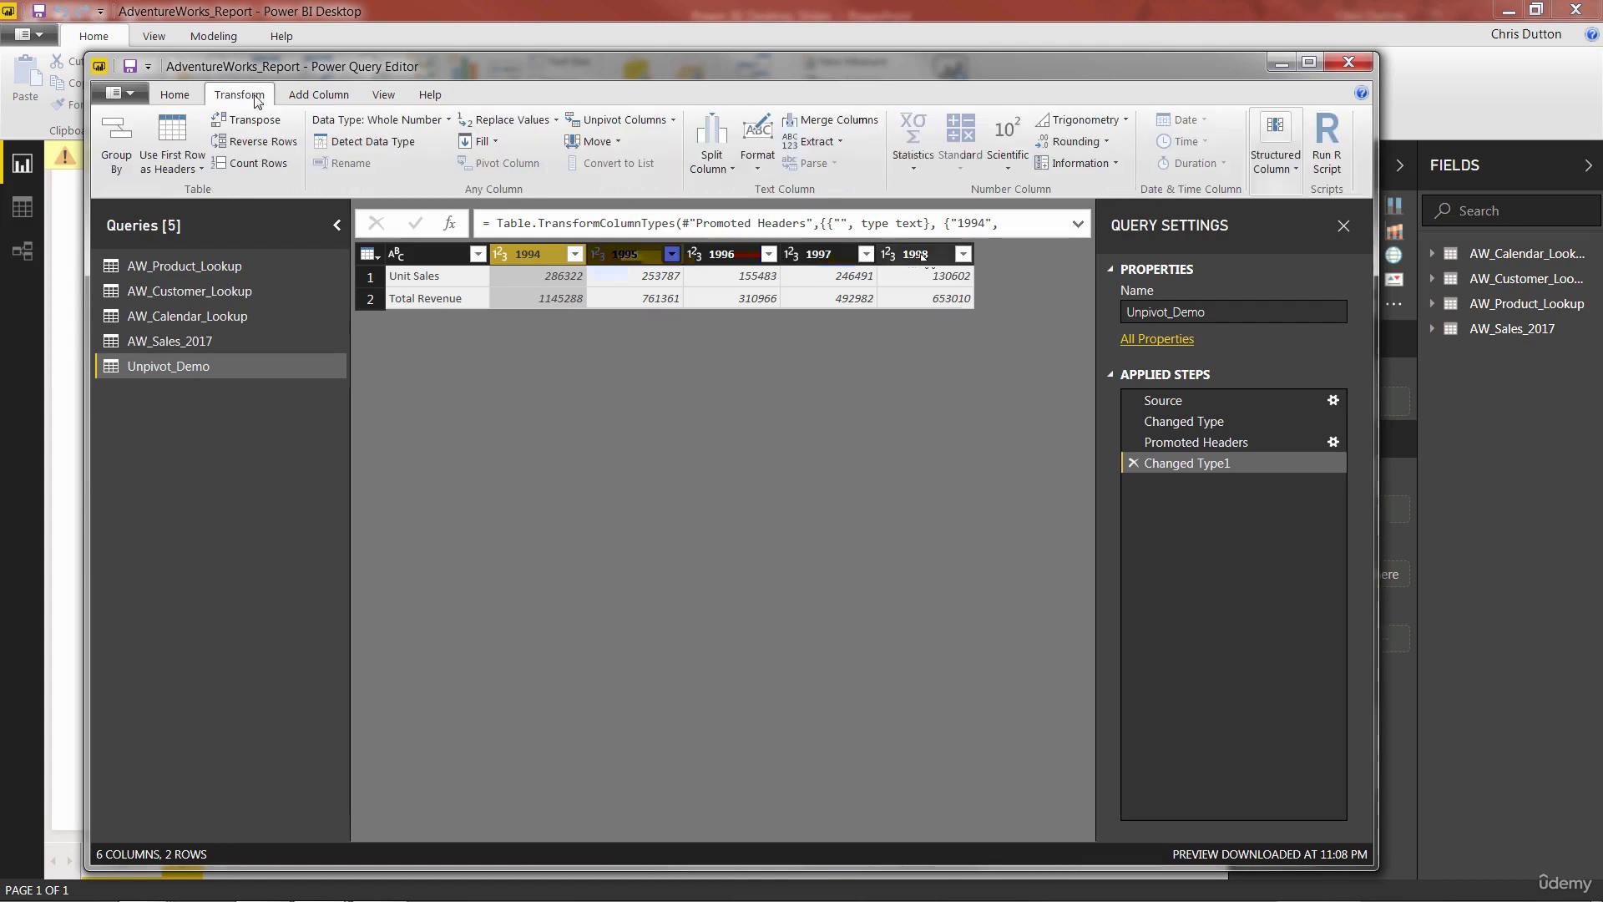
pyautogui.click(628, 121)
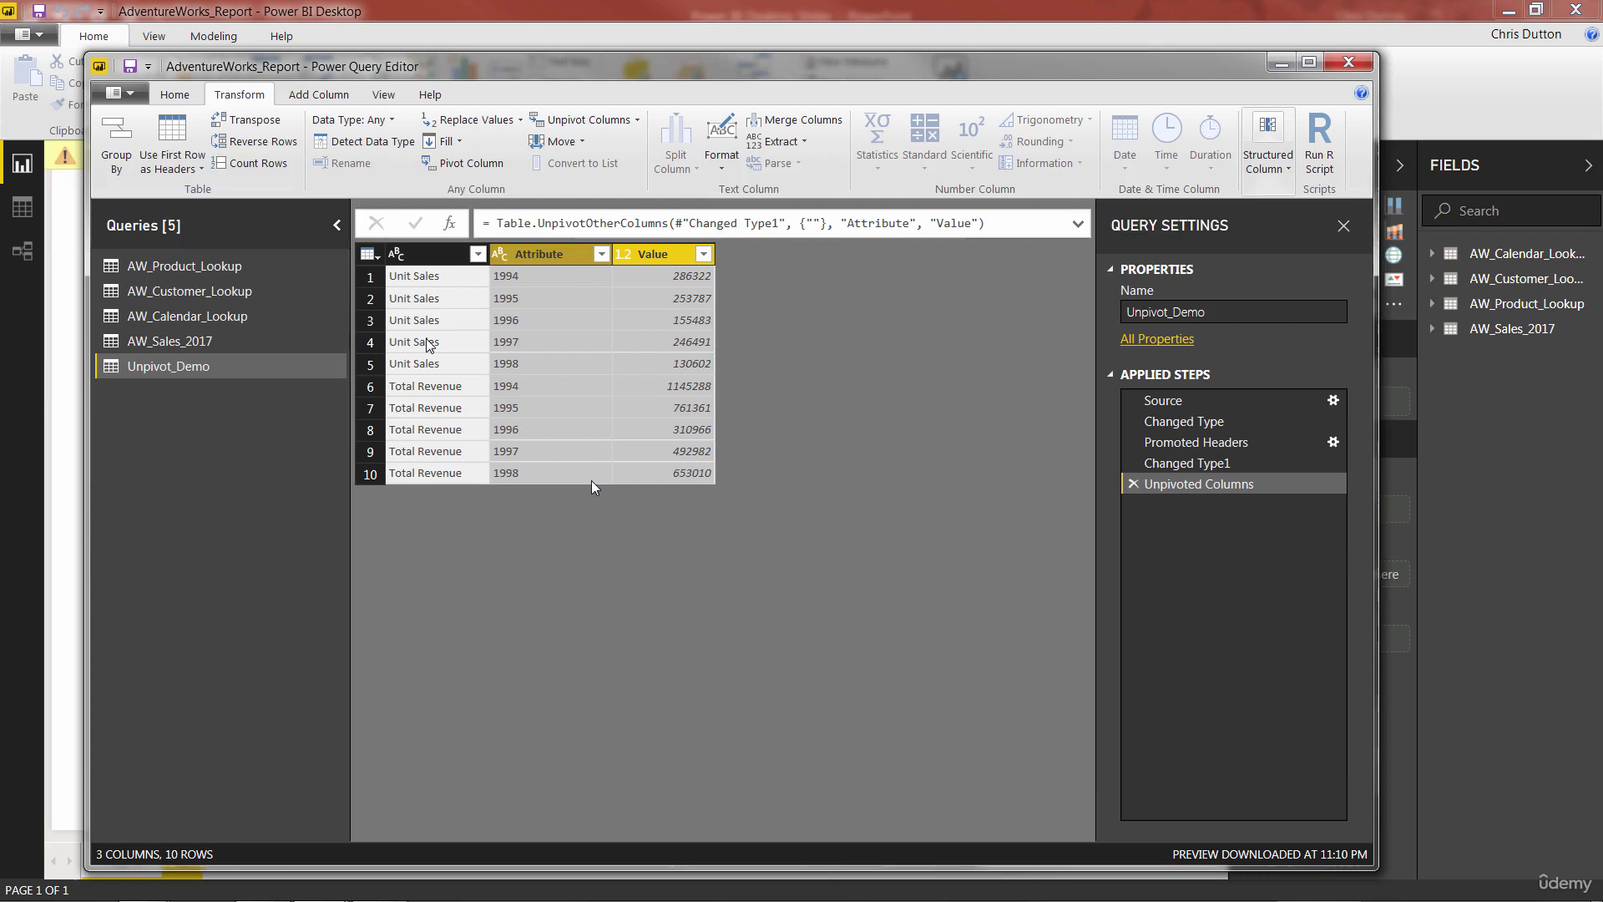
# Remove the Unpivoted Columns step and unpivot all columns other than the unnamed first column
pyautogui.click(1132, 484)
pyautogui.keyDown('shift'); pyautogui.click(900, 254); pyautogui.keyUp('shift')
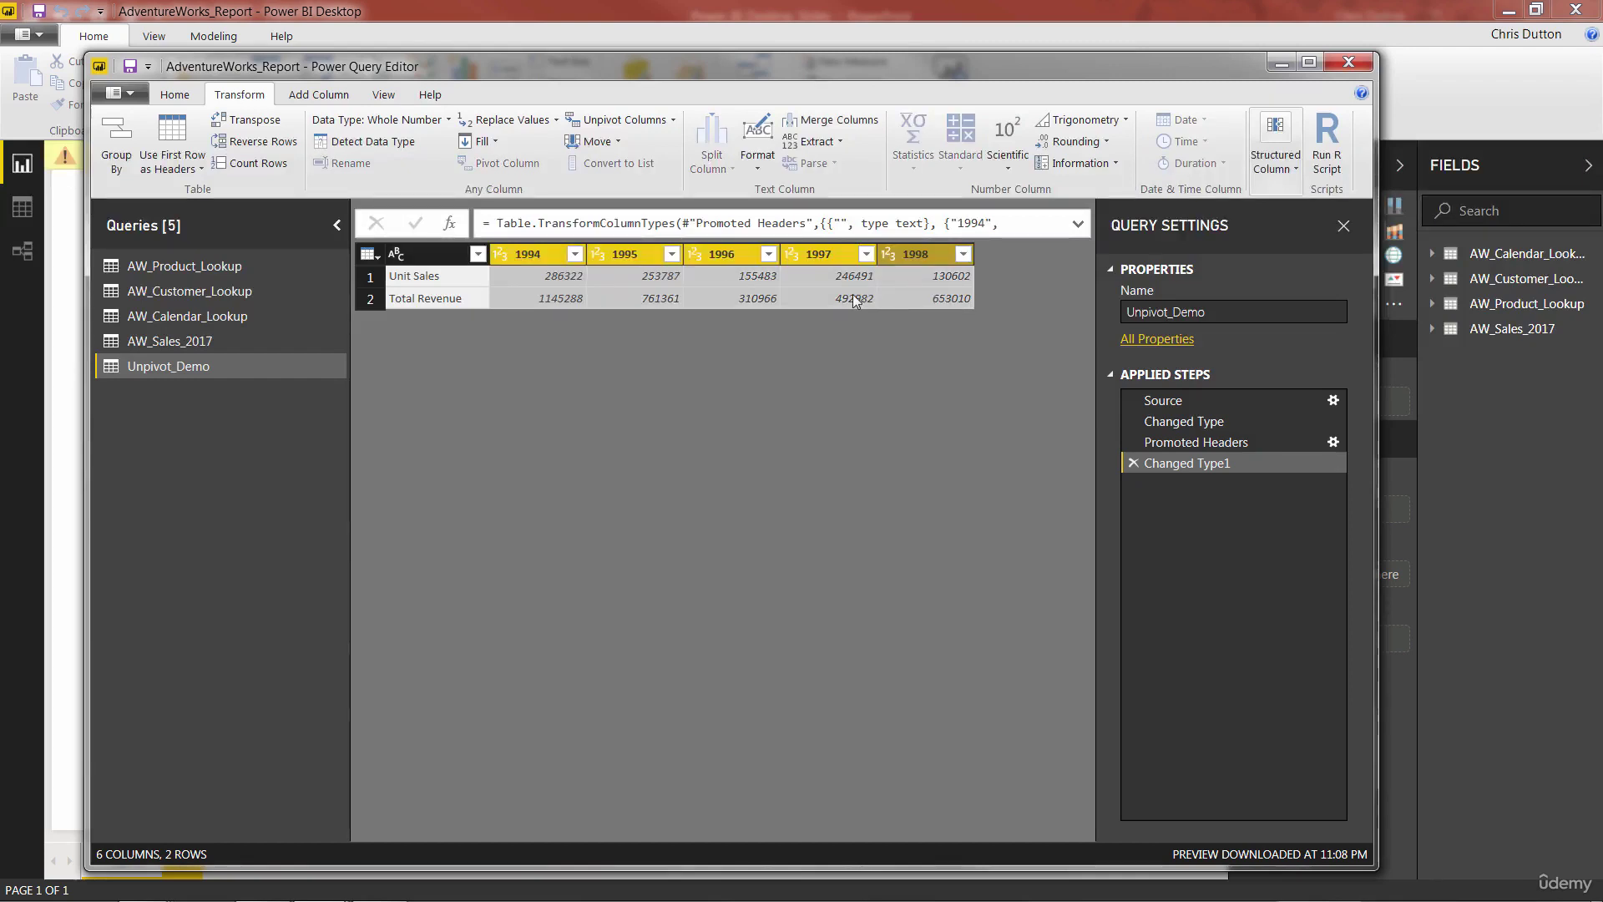
pyautogui.click(429, 254)
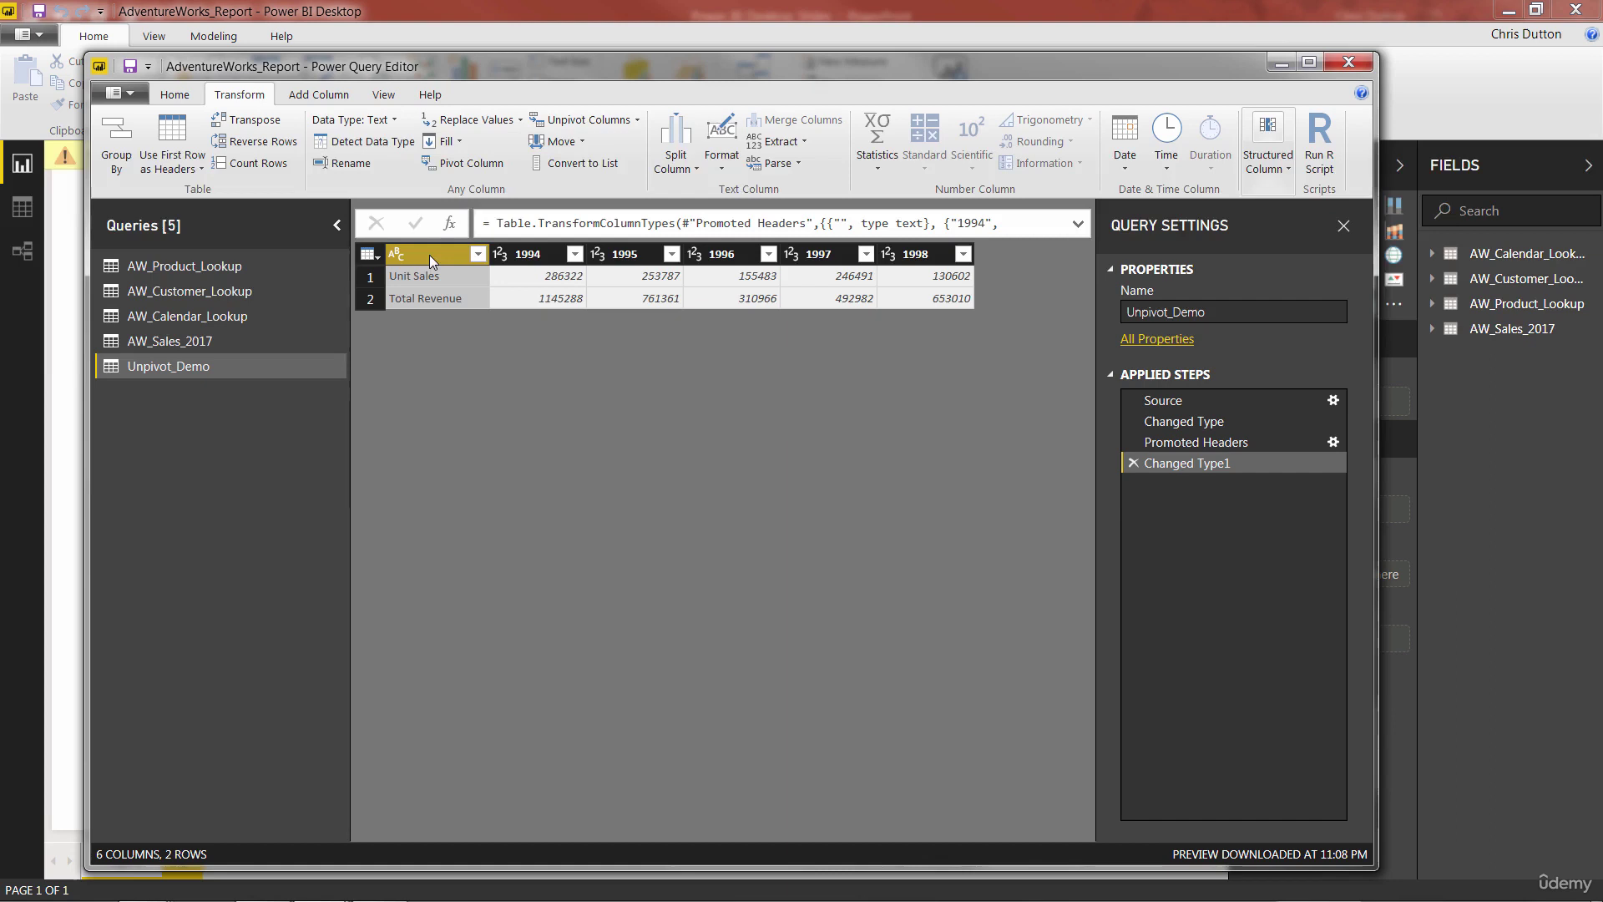
pyautogui.click(637, 121)
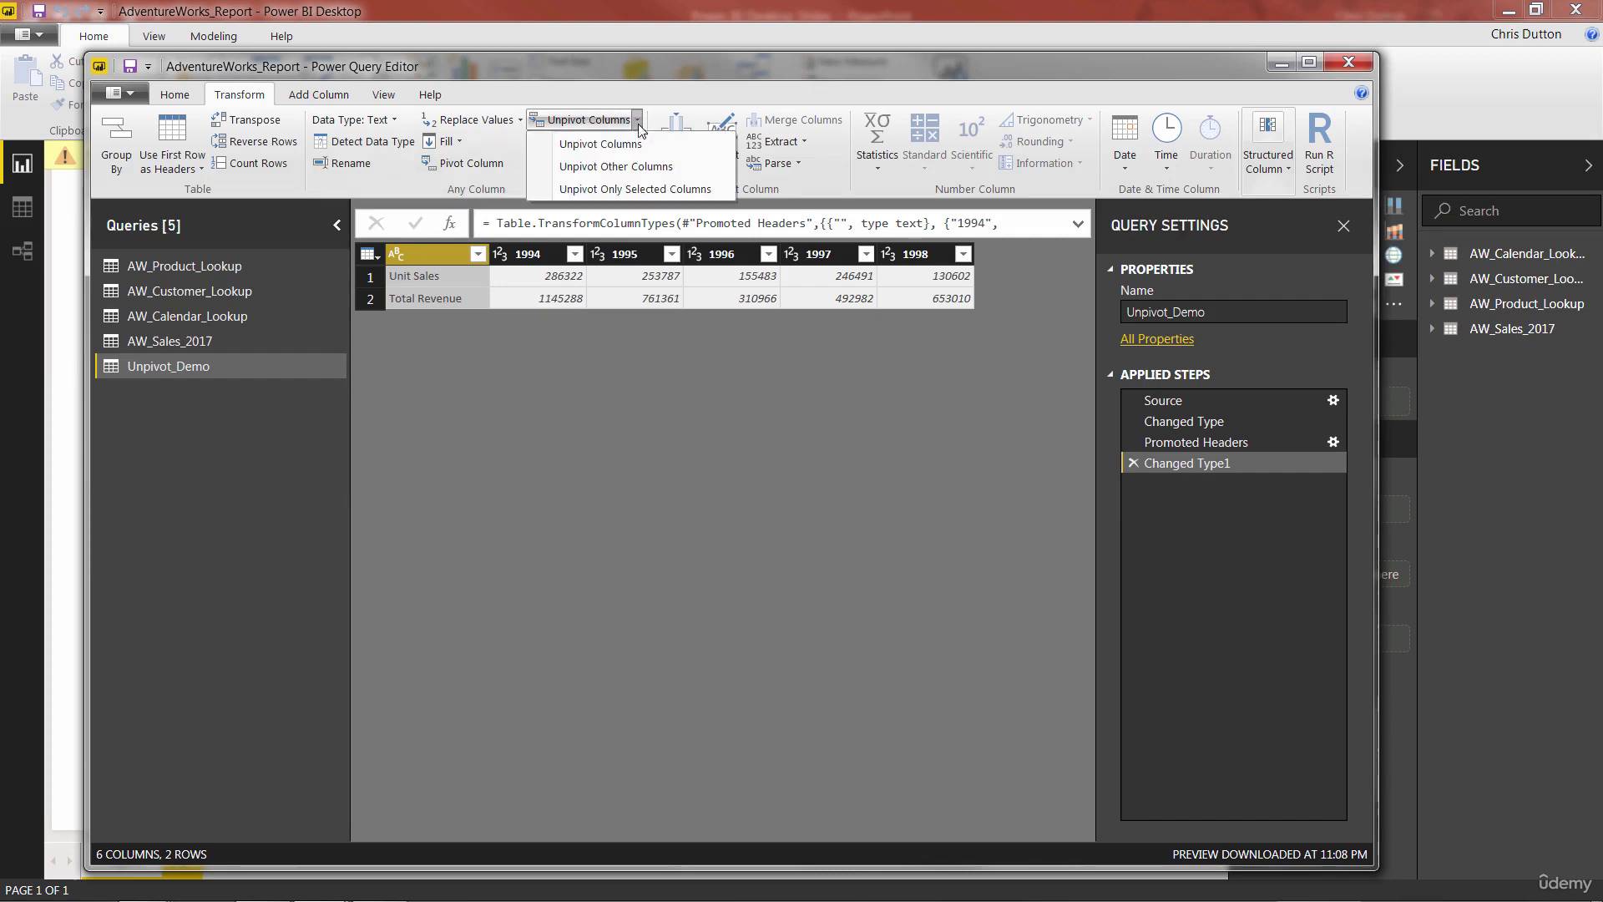
pyautogui.click(620, 168)
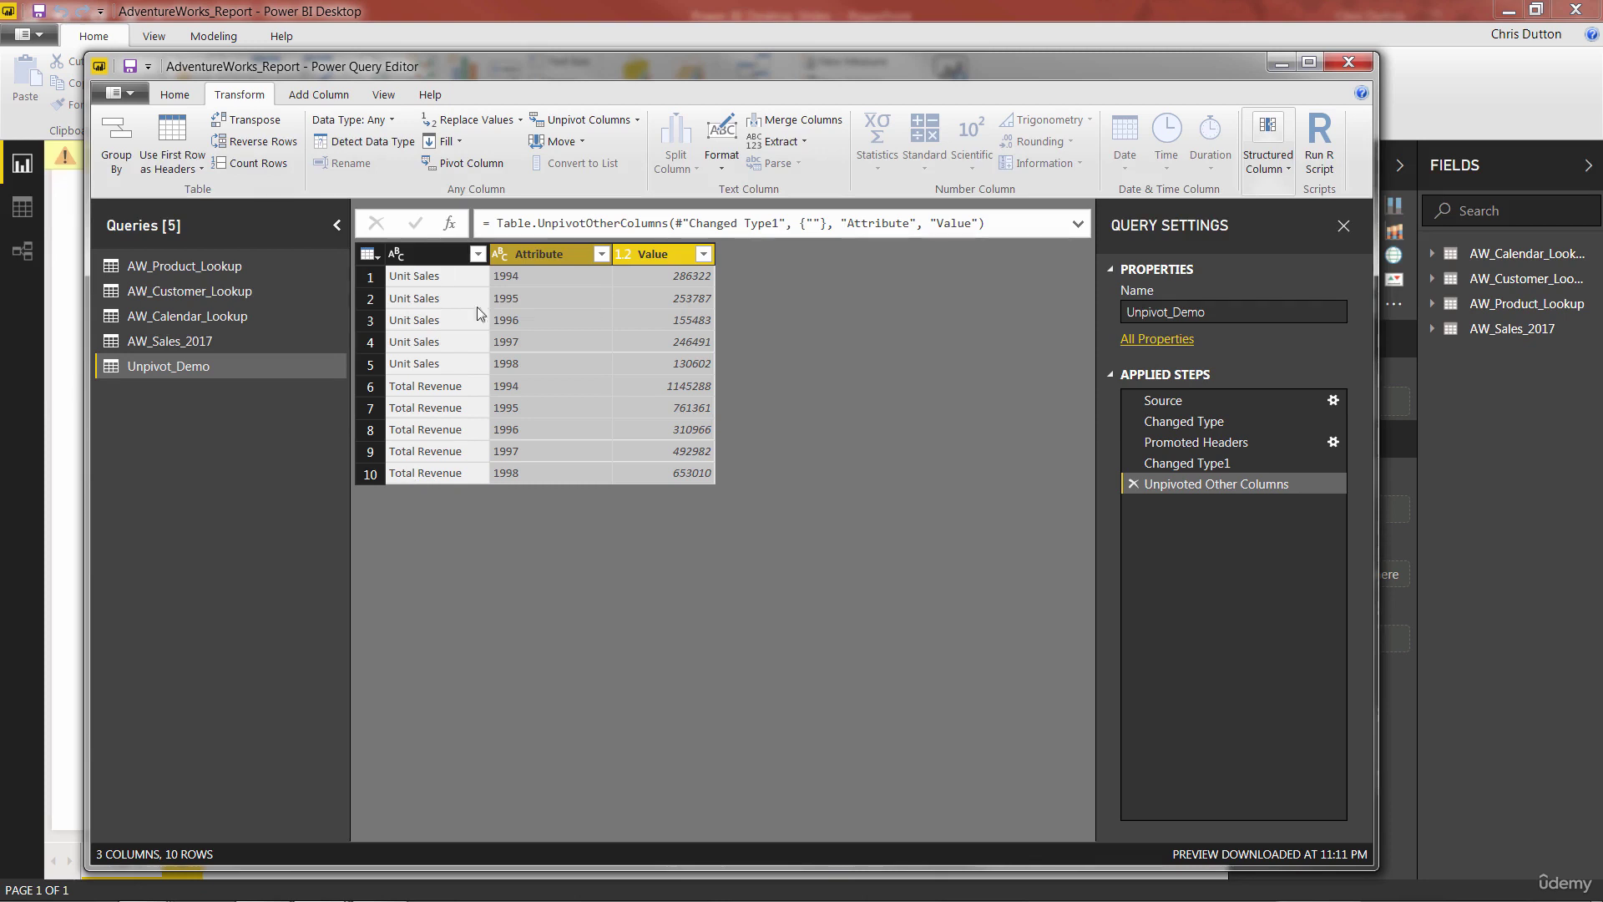
# Pivot the unnamed first column into new columns, using Value as the values column
pyautogui.click(450, 273)
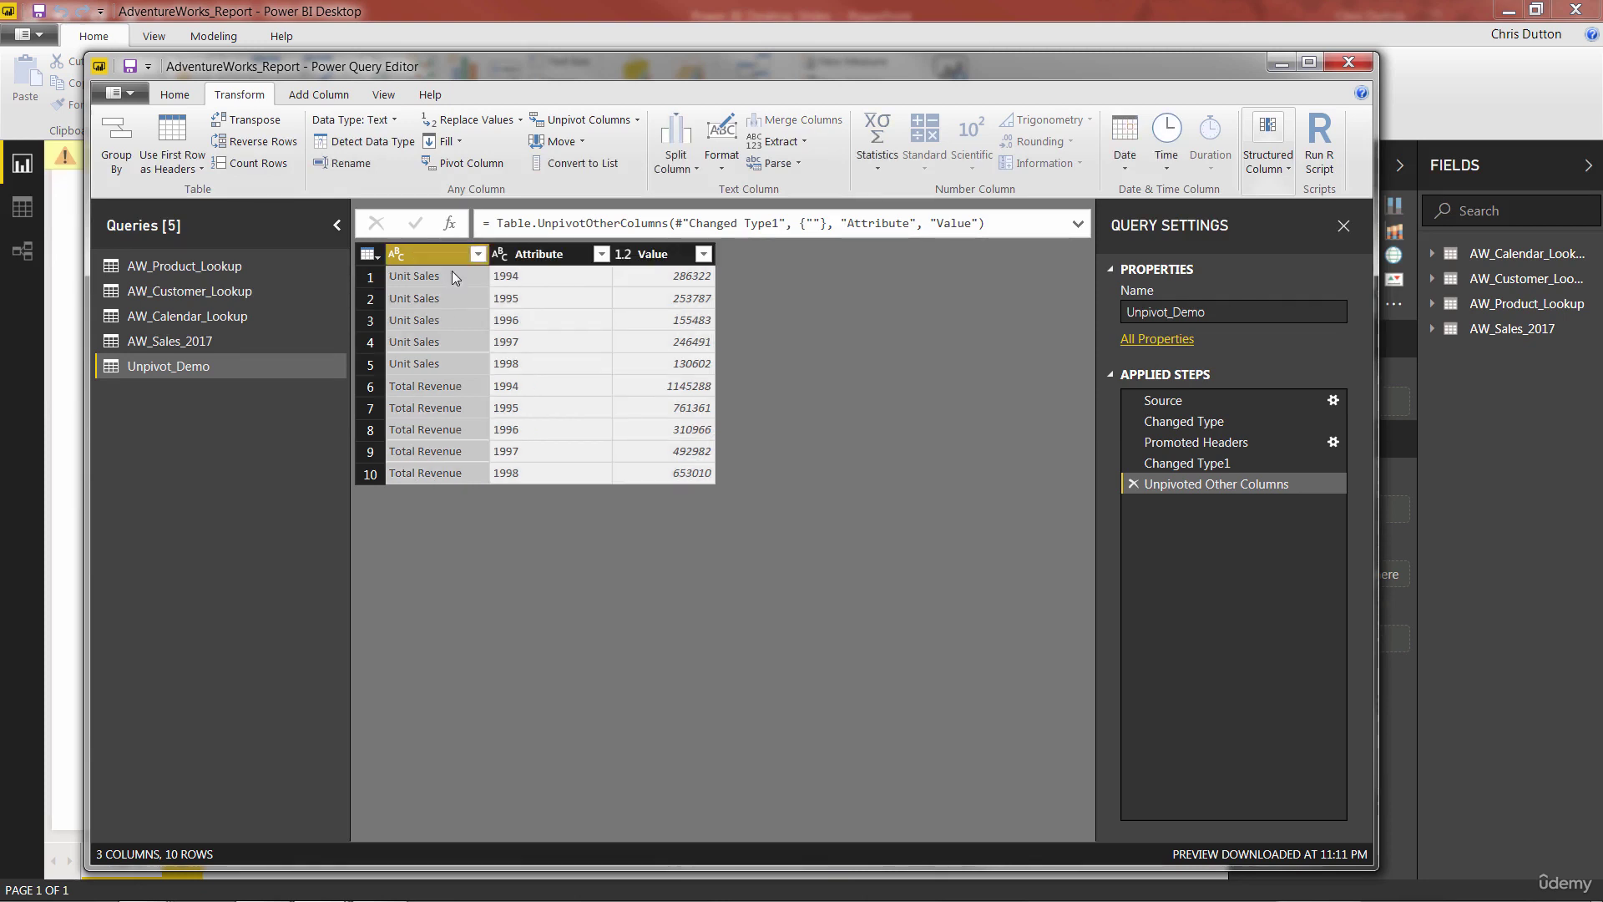
pyautogui.click(493, 165)
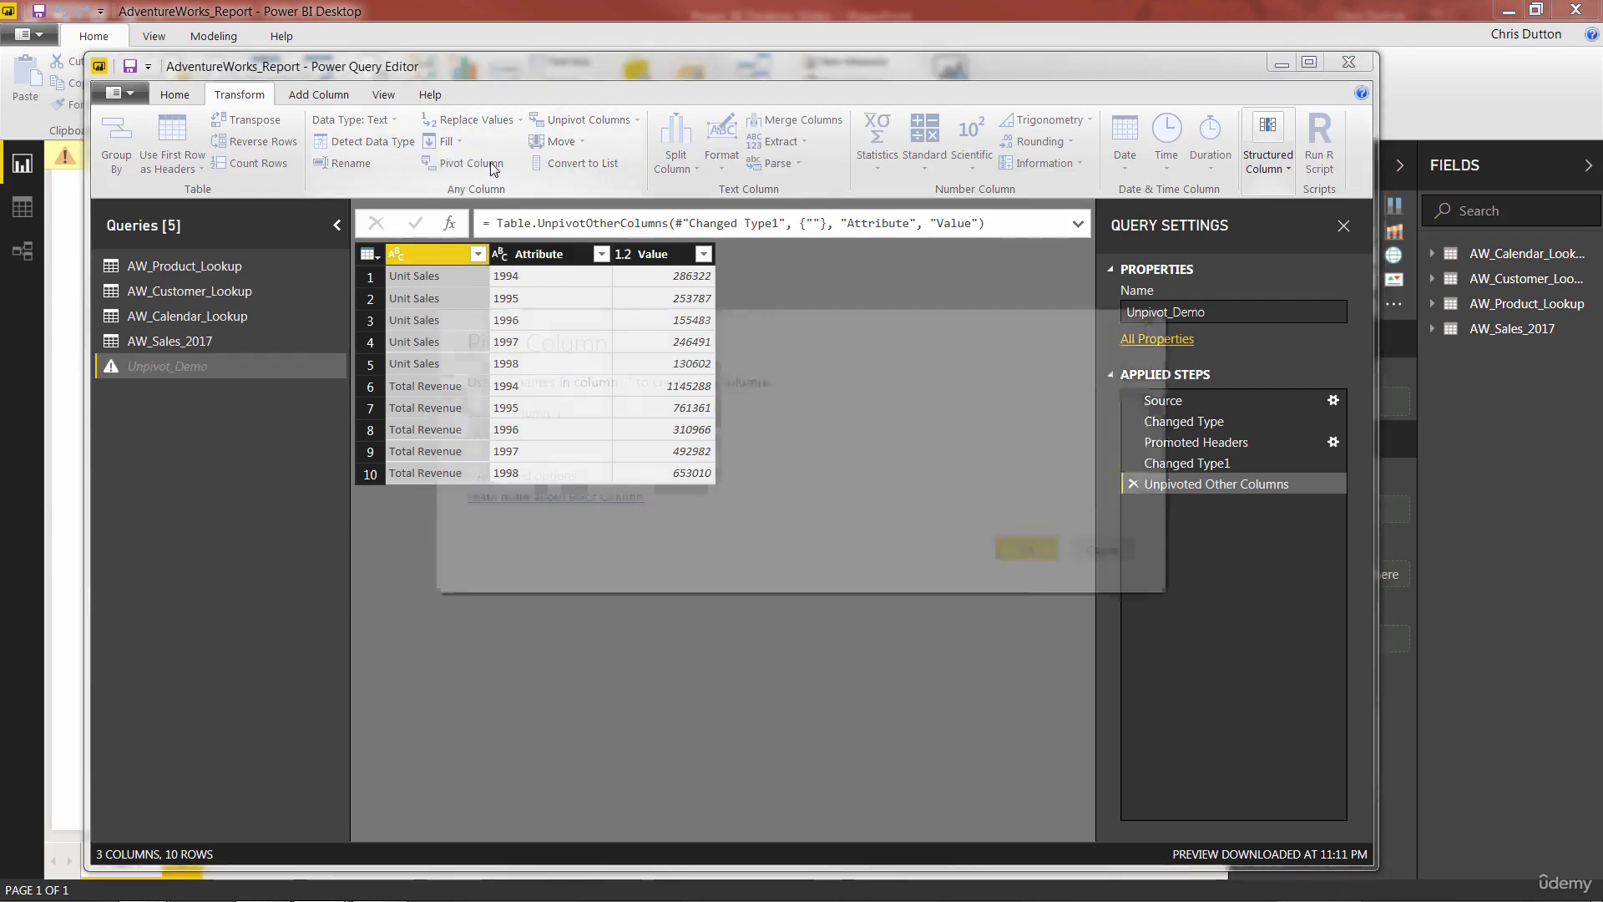
pyautogui.click(518, 436)
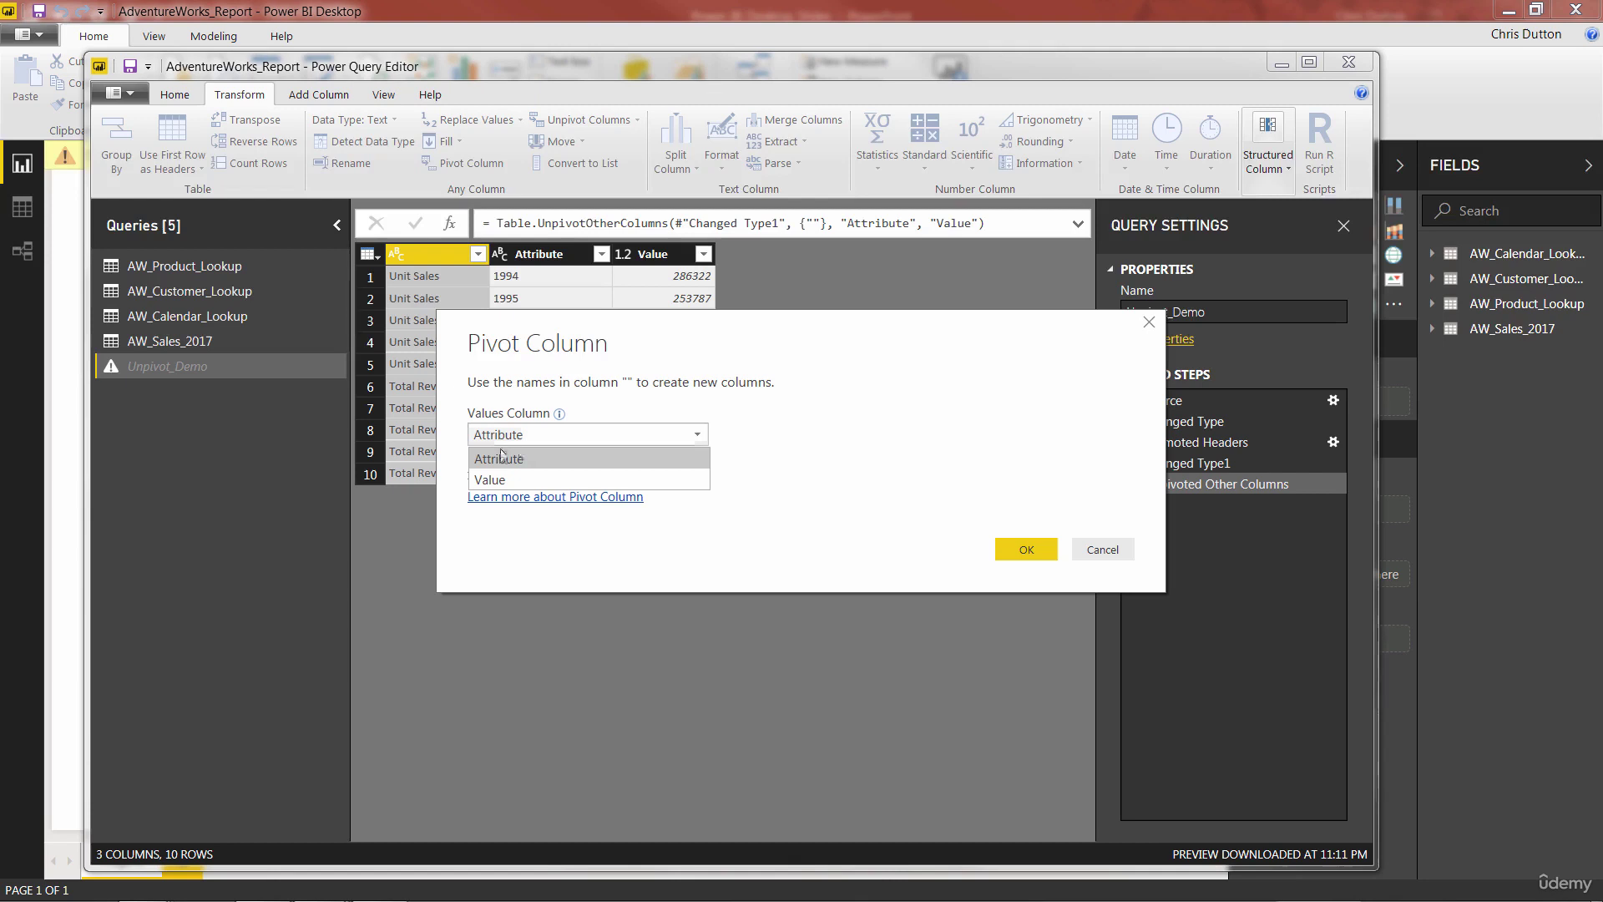
pyautogui.click(501, 479)
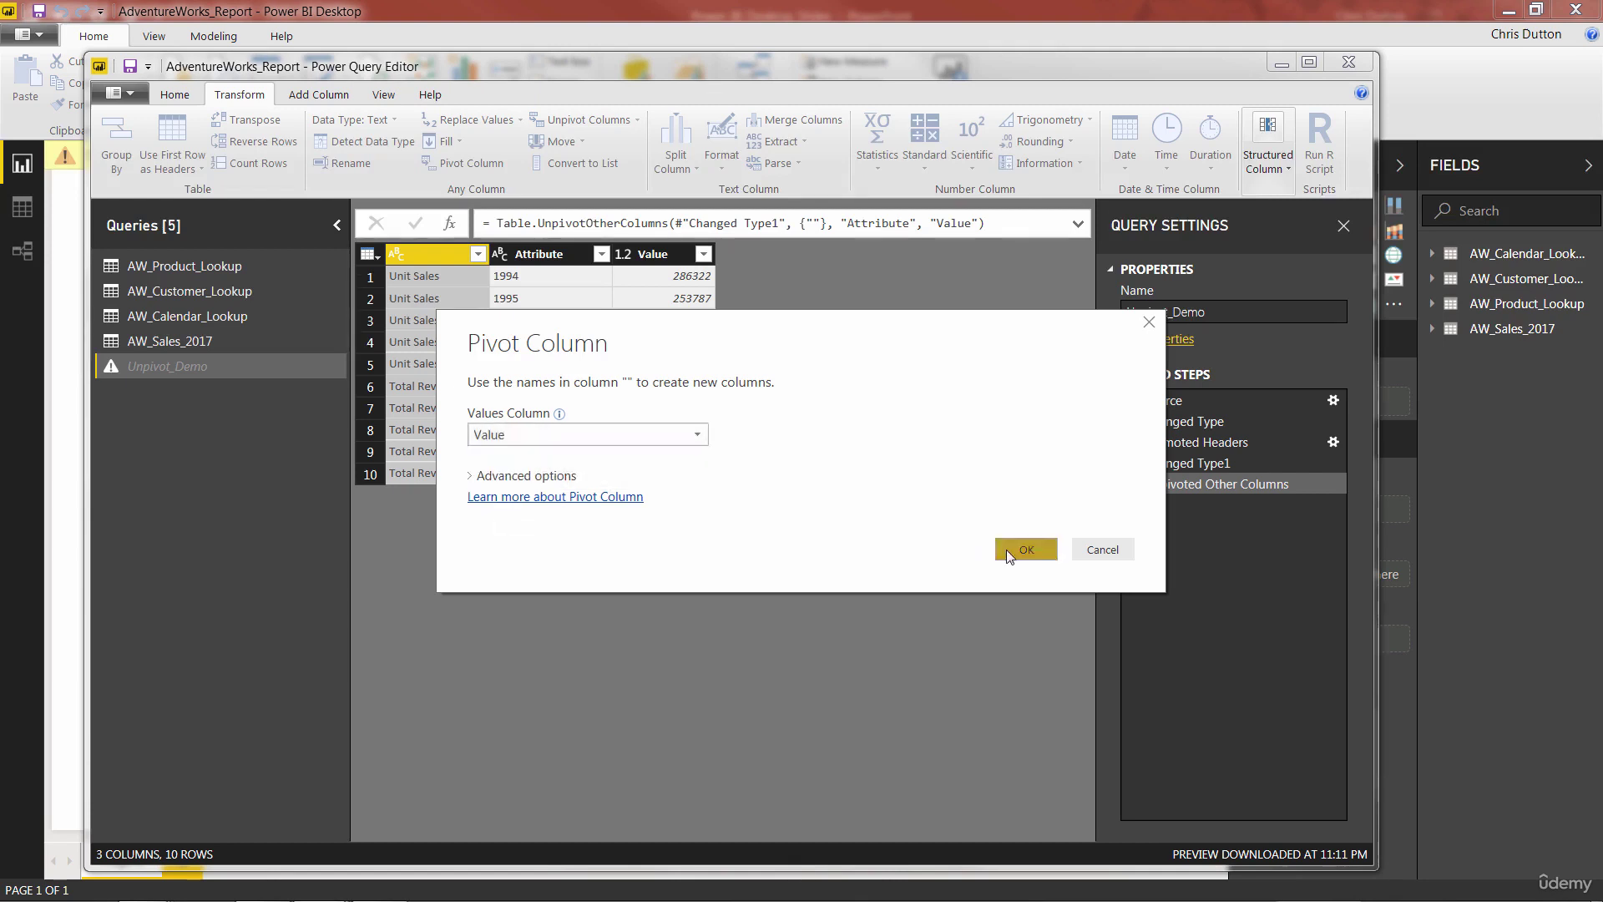
pyautogui.click(1005, 549)
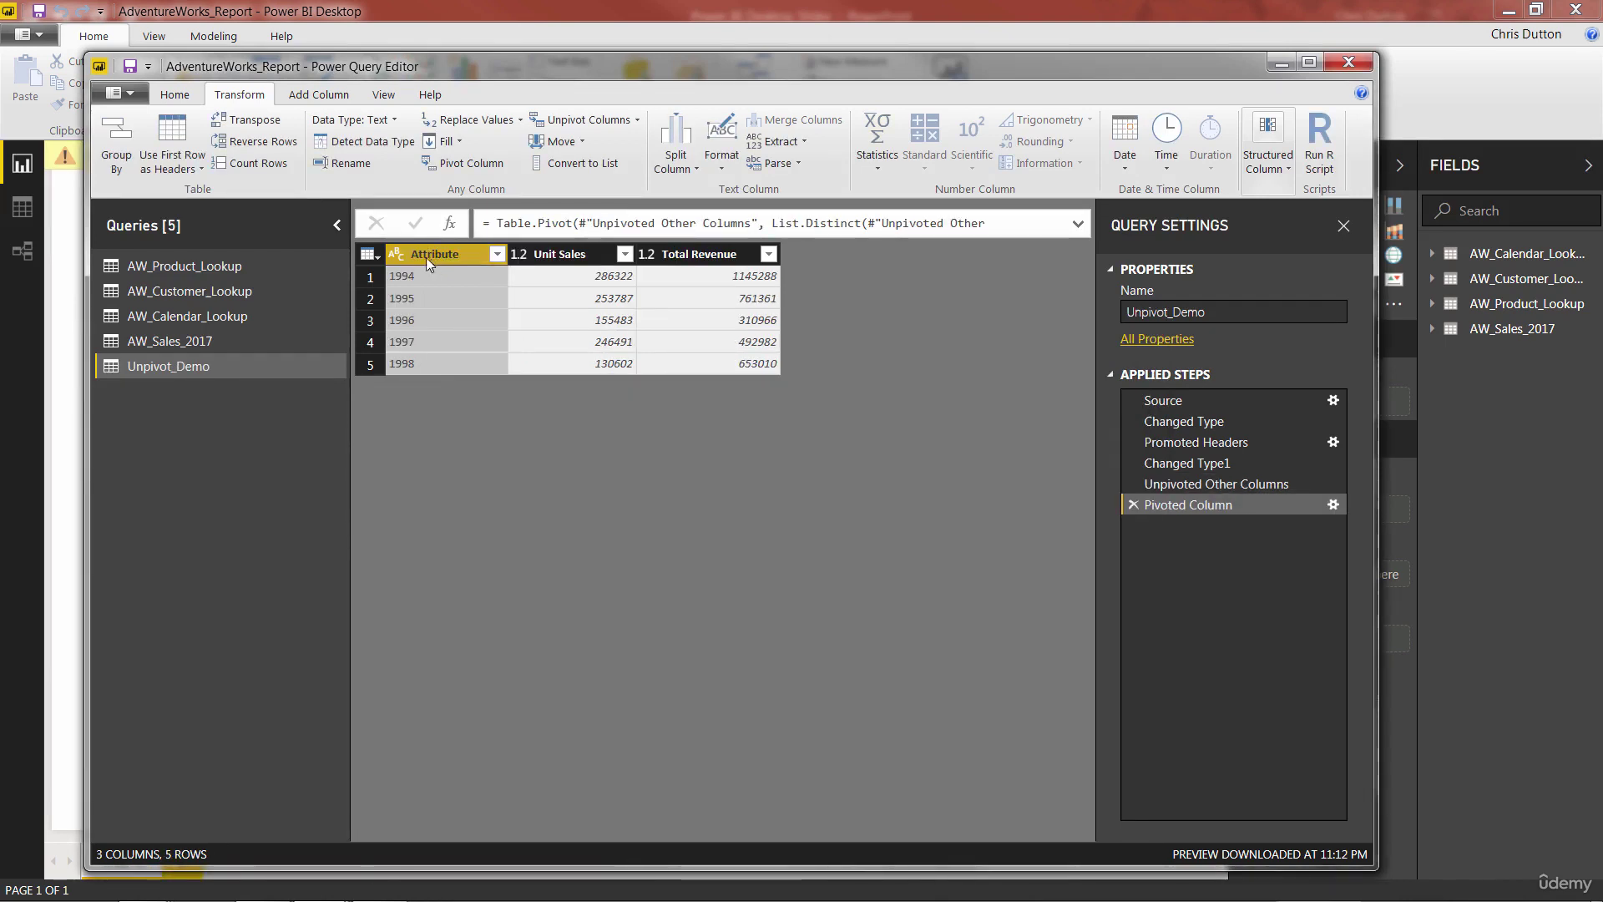
# Rename the Attribute column as Year
pyautogui.doubleClick(428, 256)
pyautogui.write('Y')
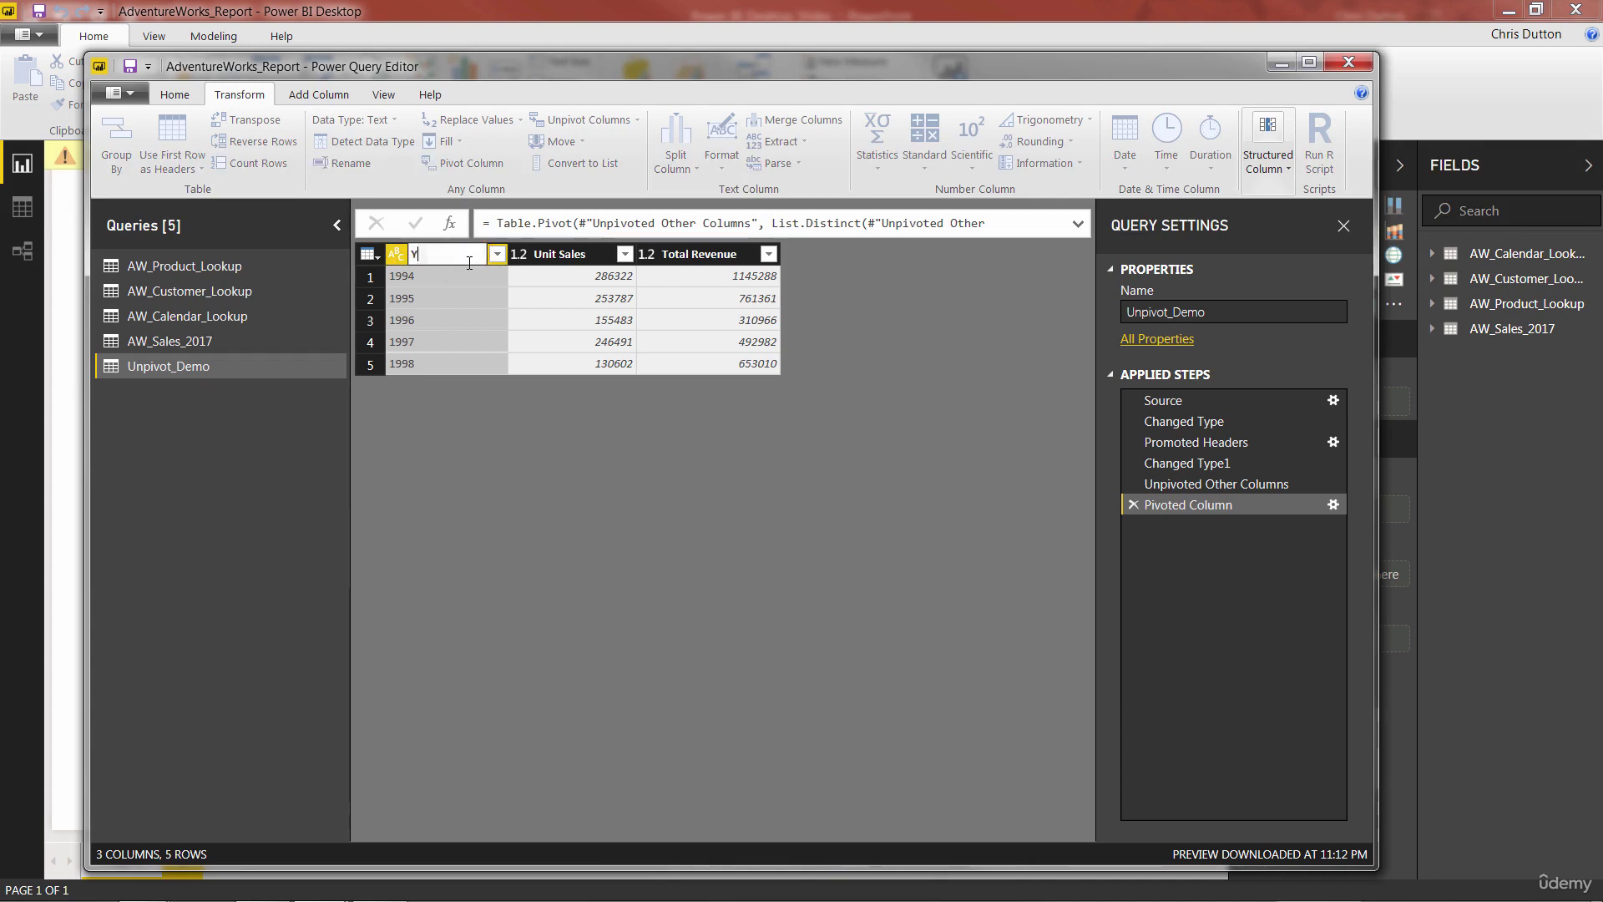
pyautogui.write('ear')
pyautogui.press('Return')
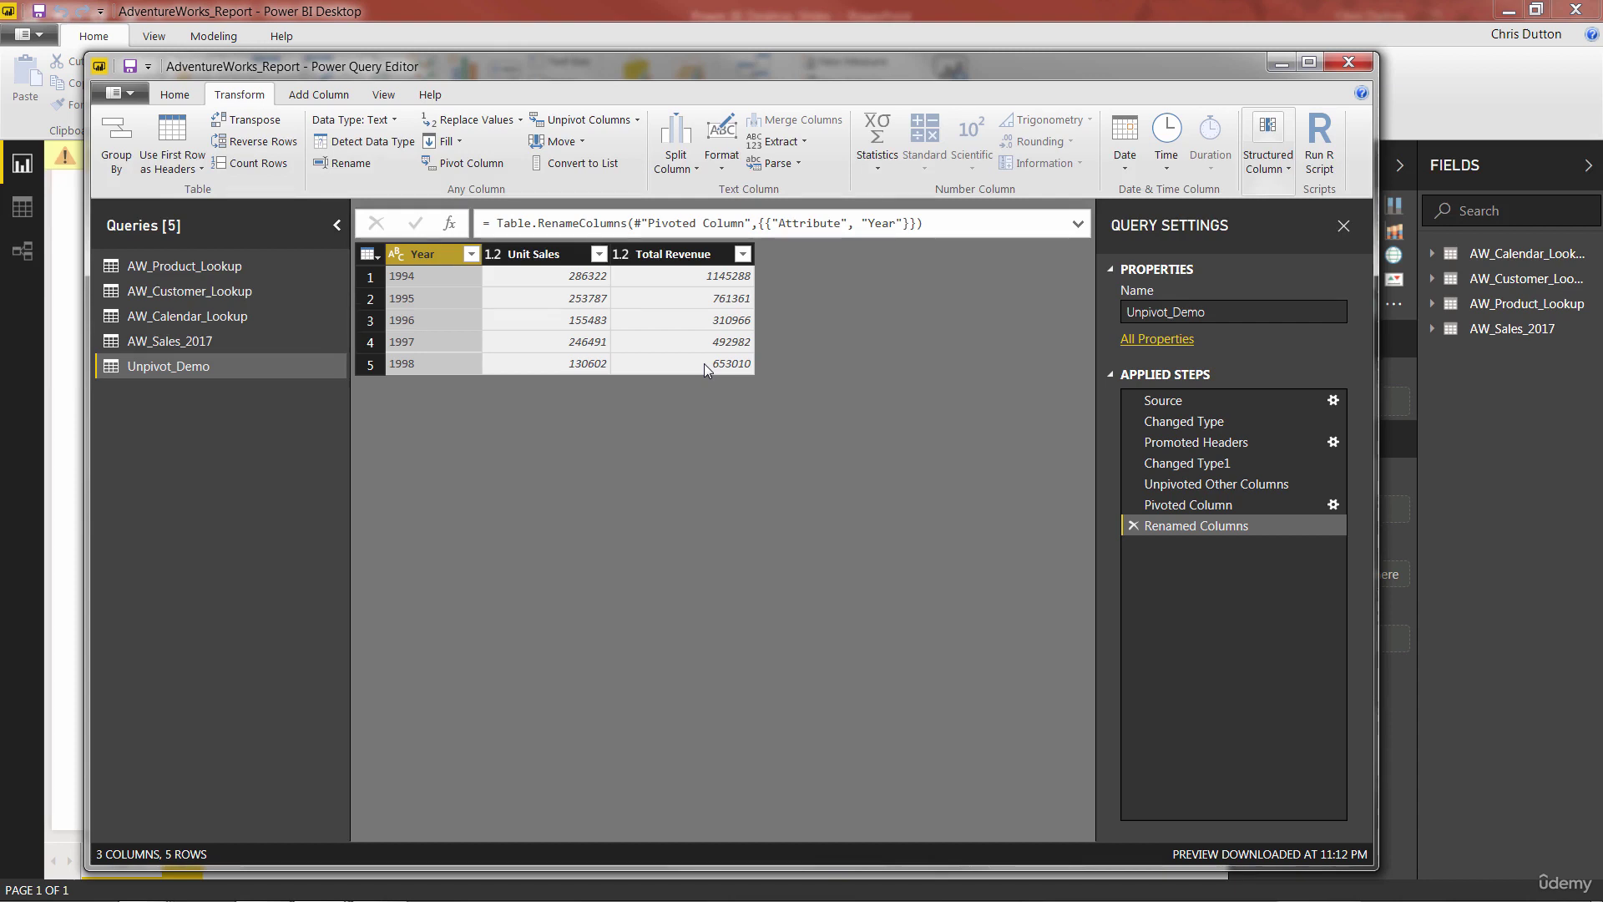
# Remove the applied steps for renaming, pivoting and unpivoting from the Unpivot_Demo query
pyautogui.click(1133, 526)
pyautogui.click(1132, 505)
pyautogui.click(1133, 484)
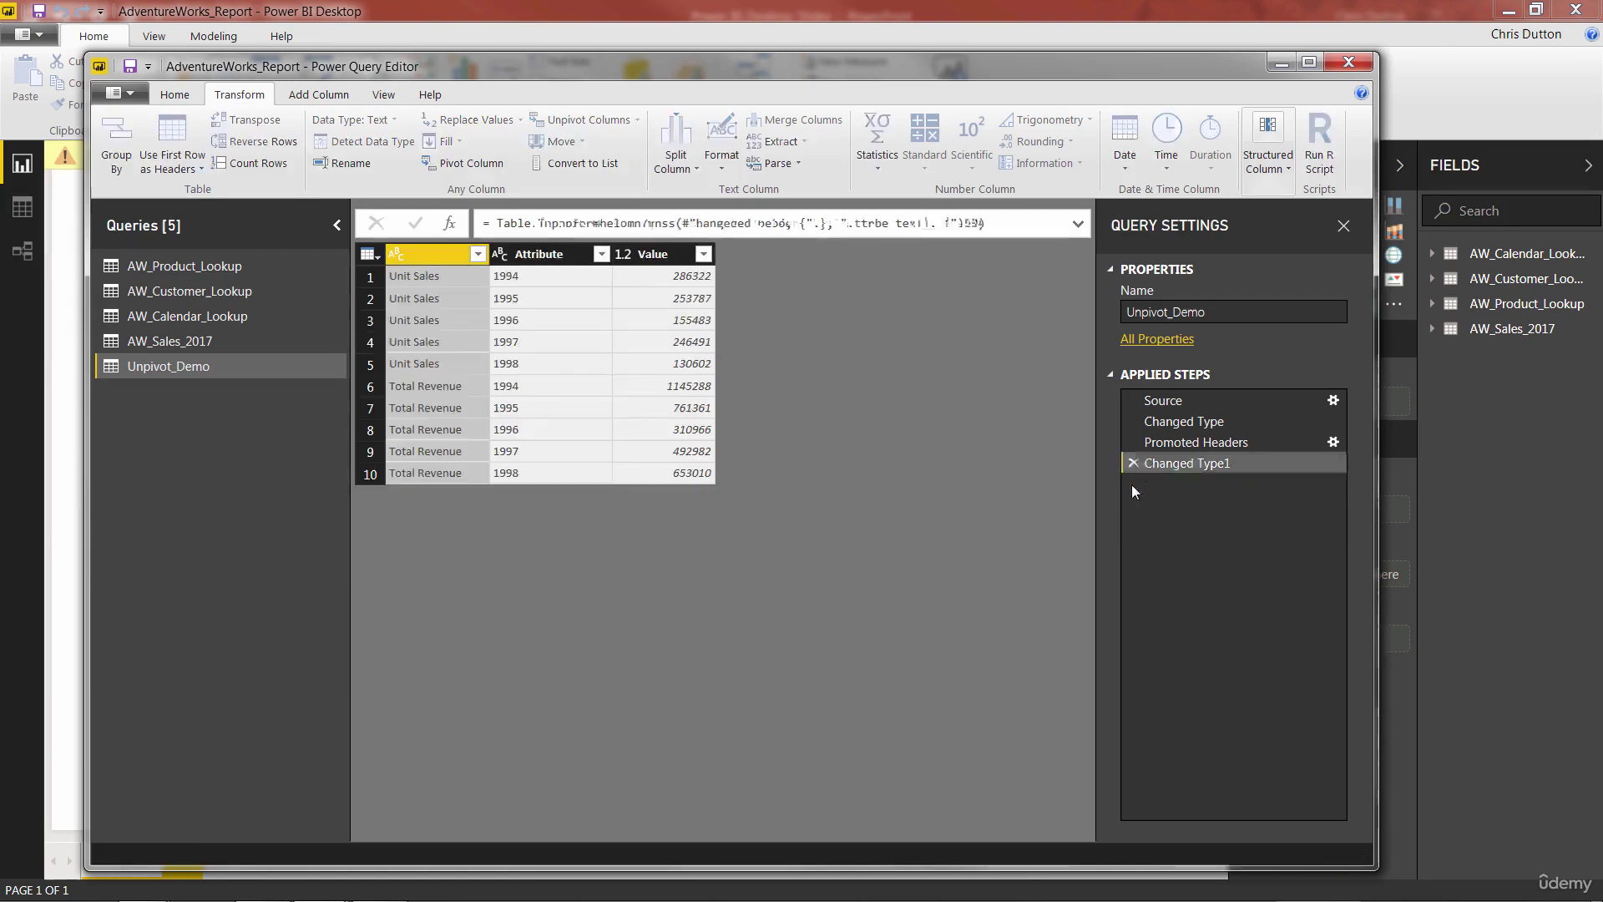
# Remove the Changed Type1, Promoted Headers and Changed Type applied steps from the Unpivot_Demo query, keeping only Source
pyautogui.click(1133, 463)
pyautogui.click(1133, 442)
pyautogui.click(1132, 421)
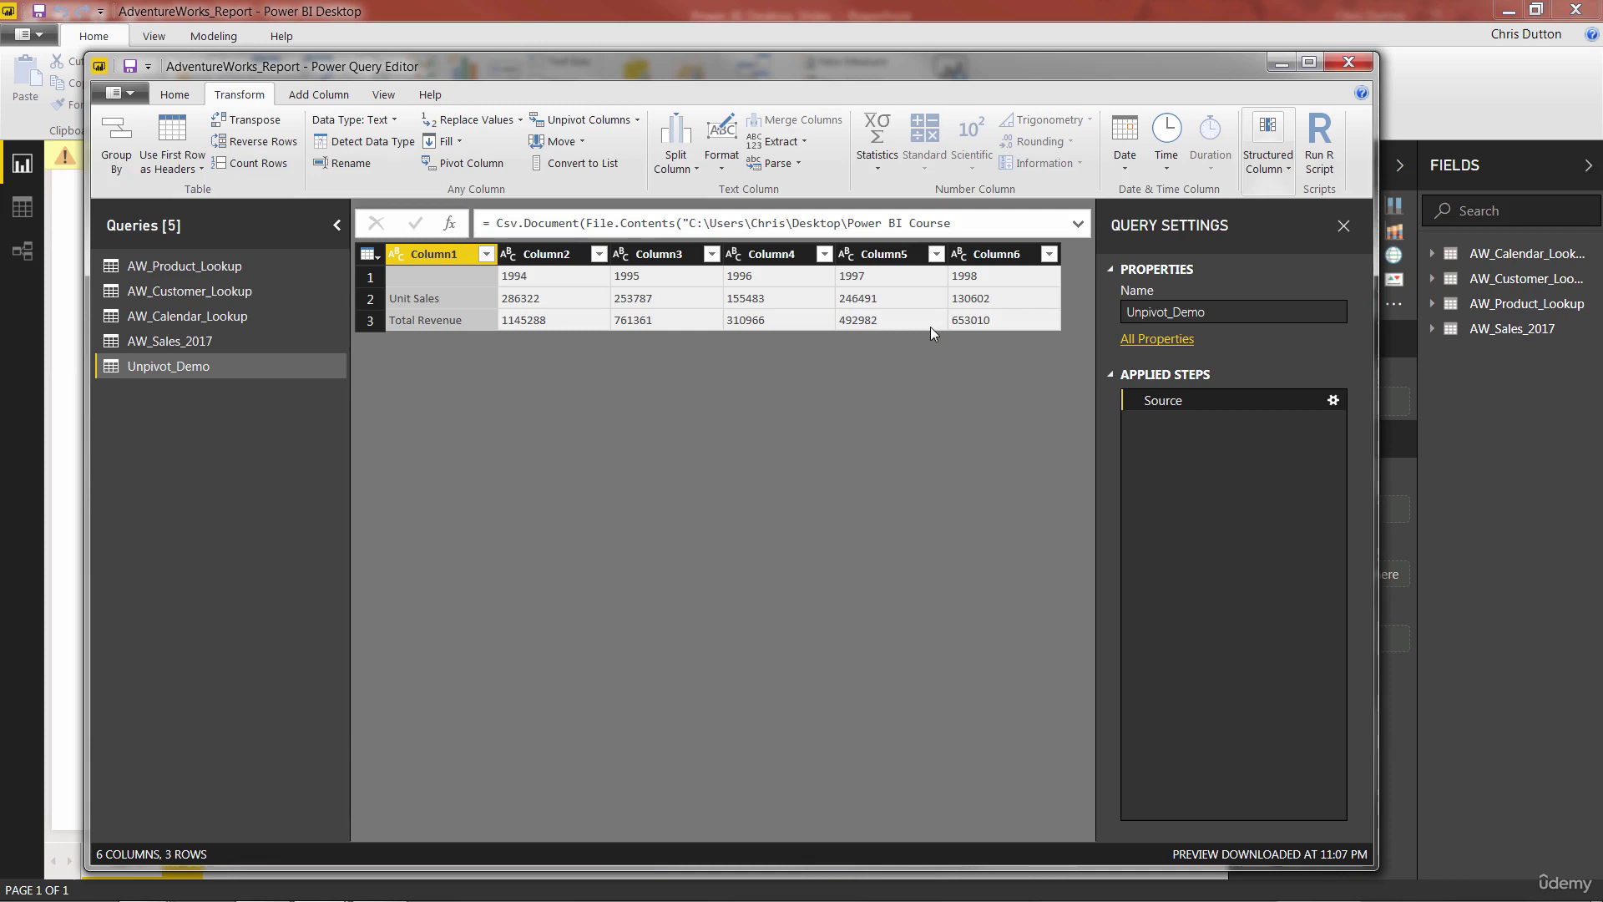
# Transpose the whole Unpivot_Demo table and promote its first row to headers
pyautogui.keyDown('shift'); pyautogui.click(986, 255); pyautogui.keyUp('shift')
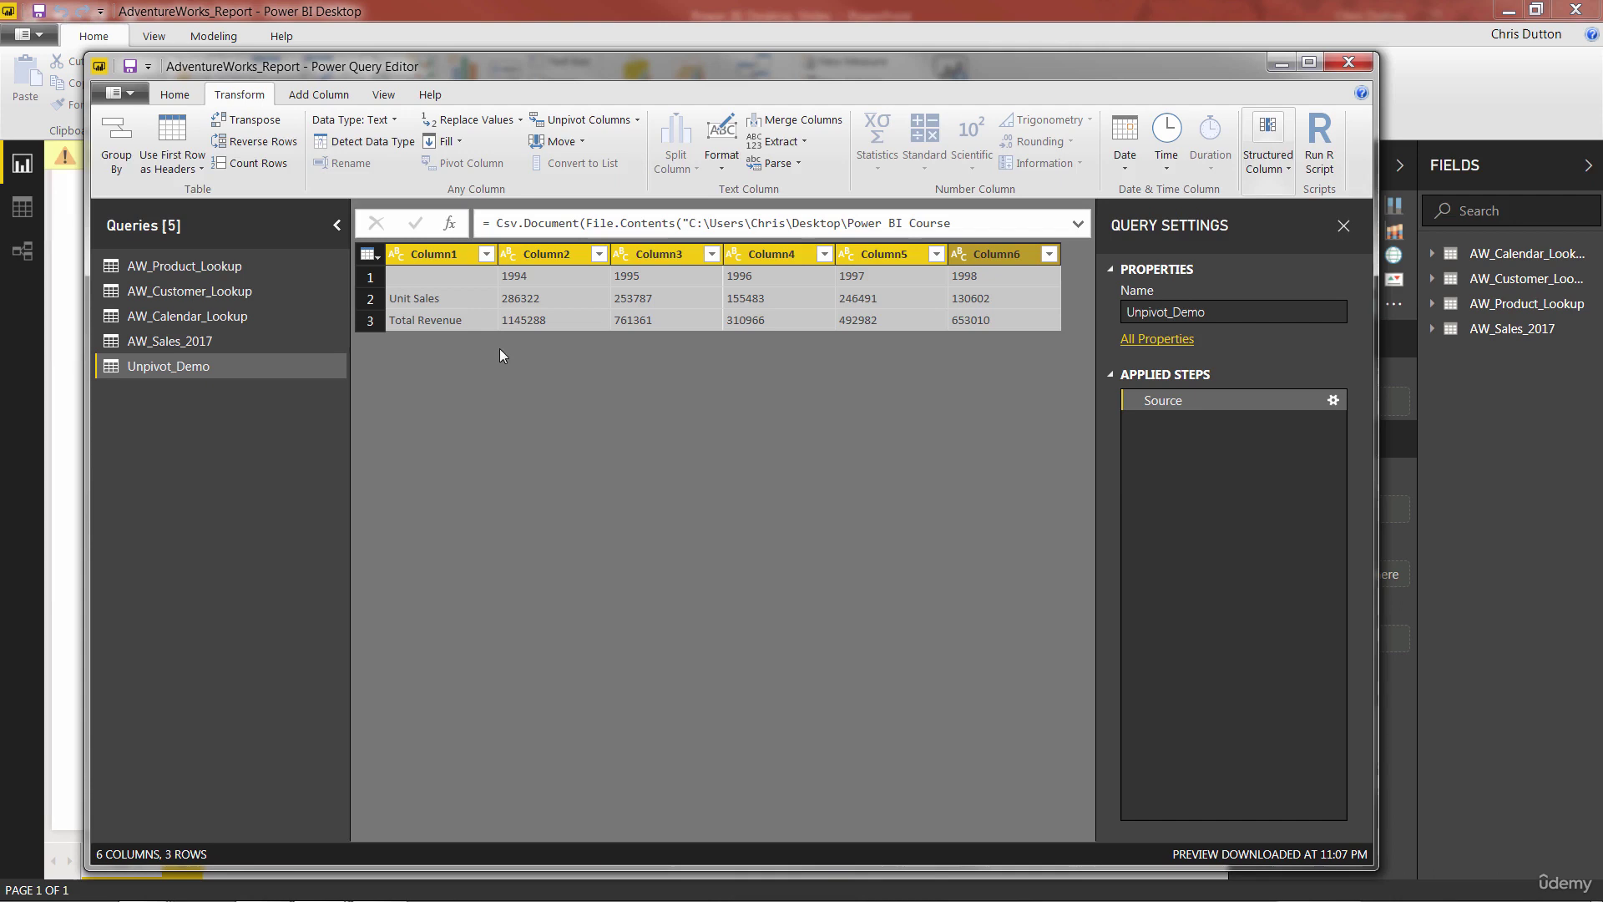
pyautogui.click(255, 120)
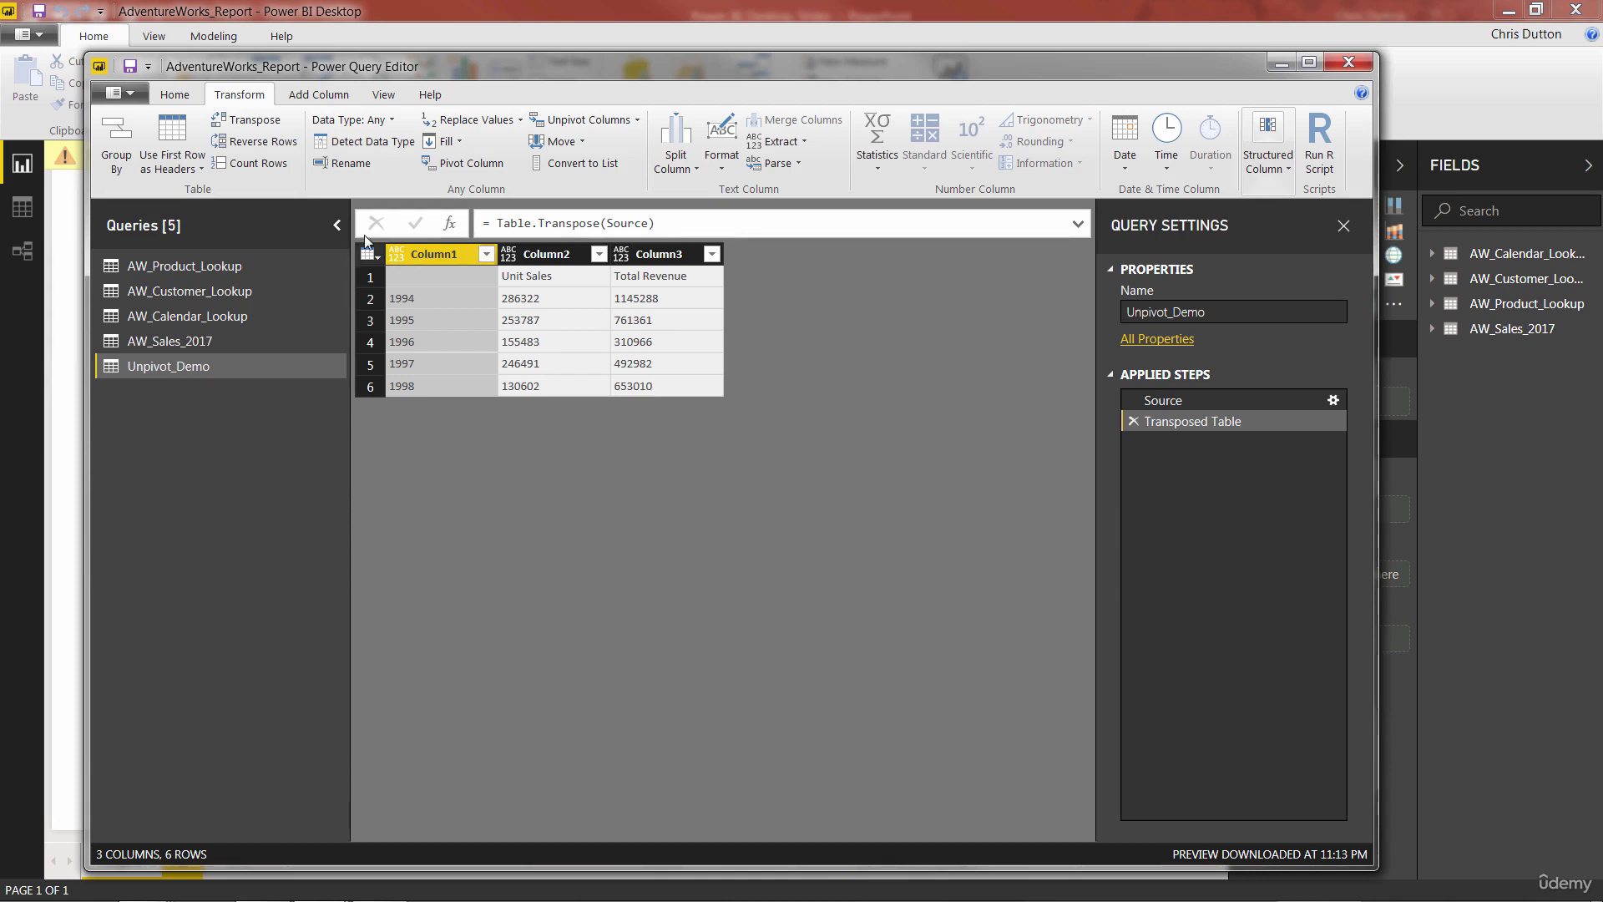
pyautogui.click(183, 136)
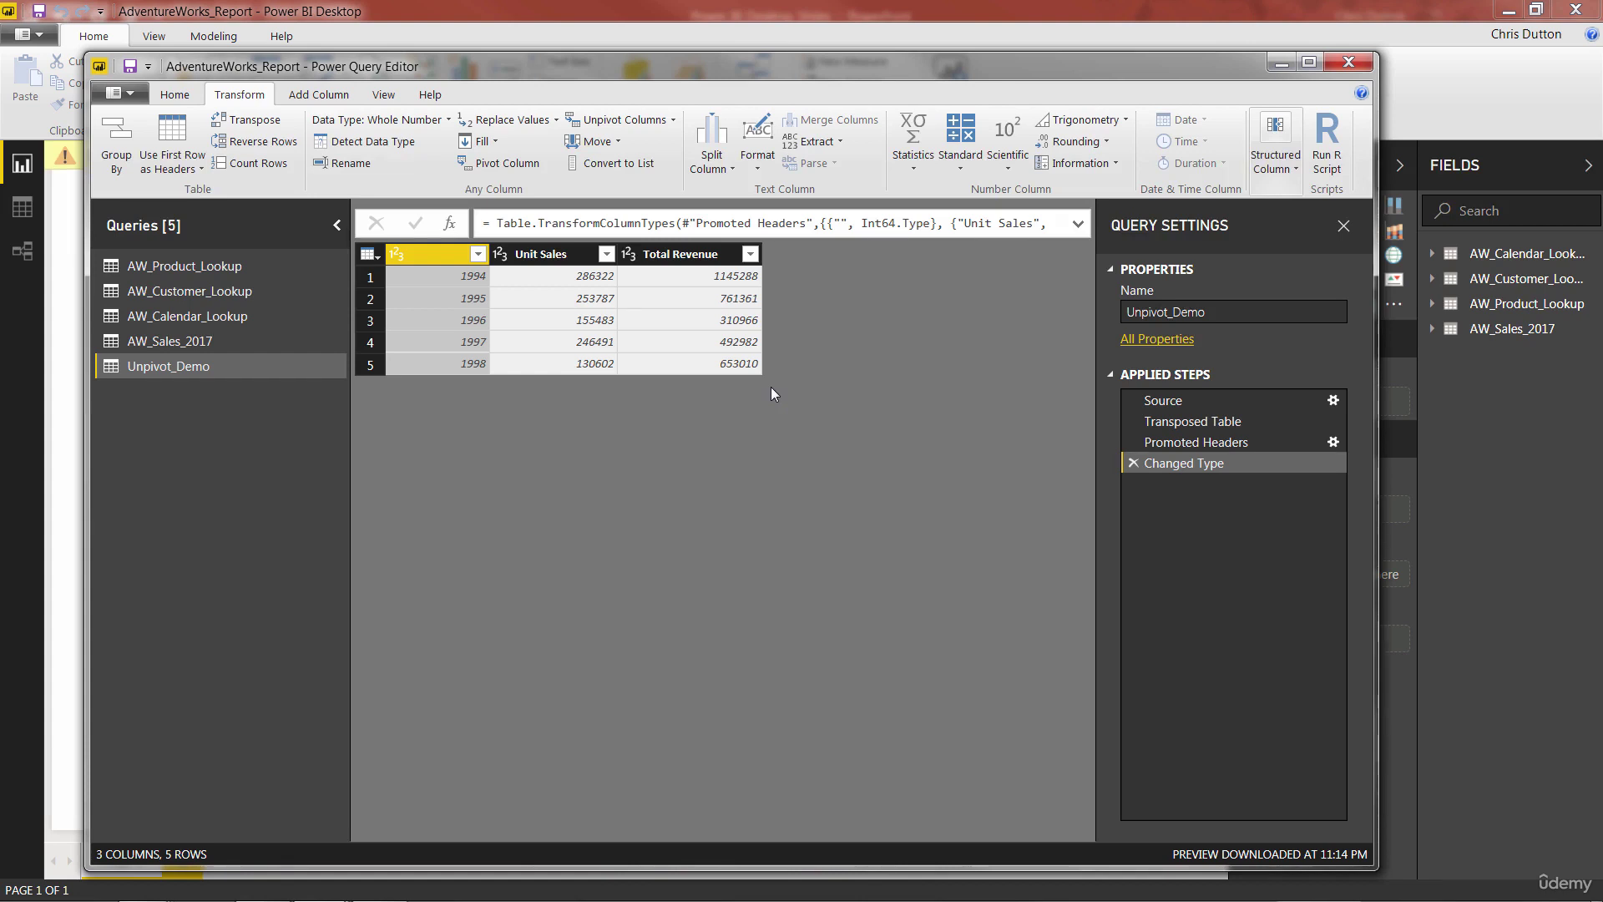
# Delete the Unpivot_Demo query and confirm its deletion
pyautogui.rightClick(149, 371)
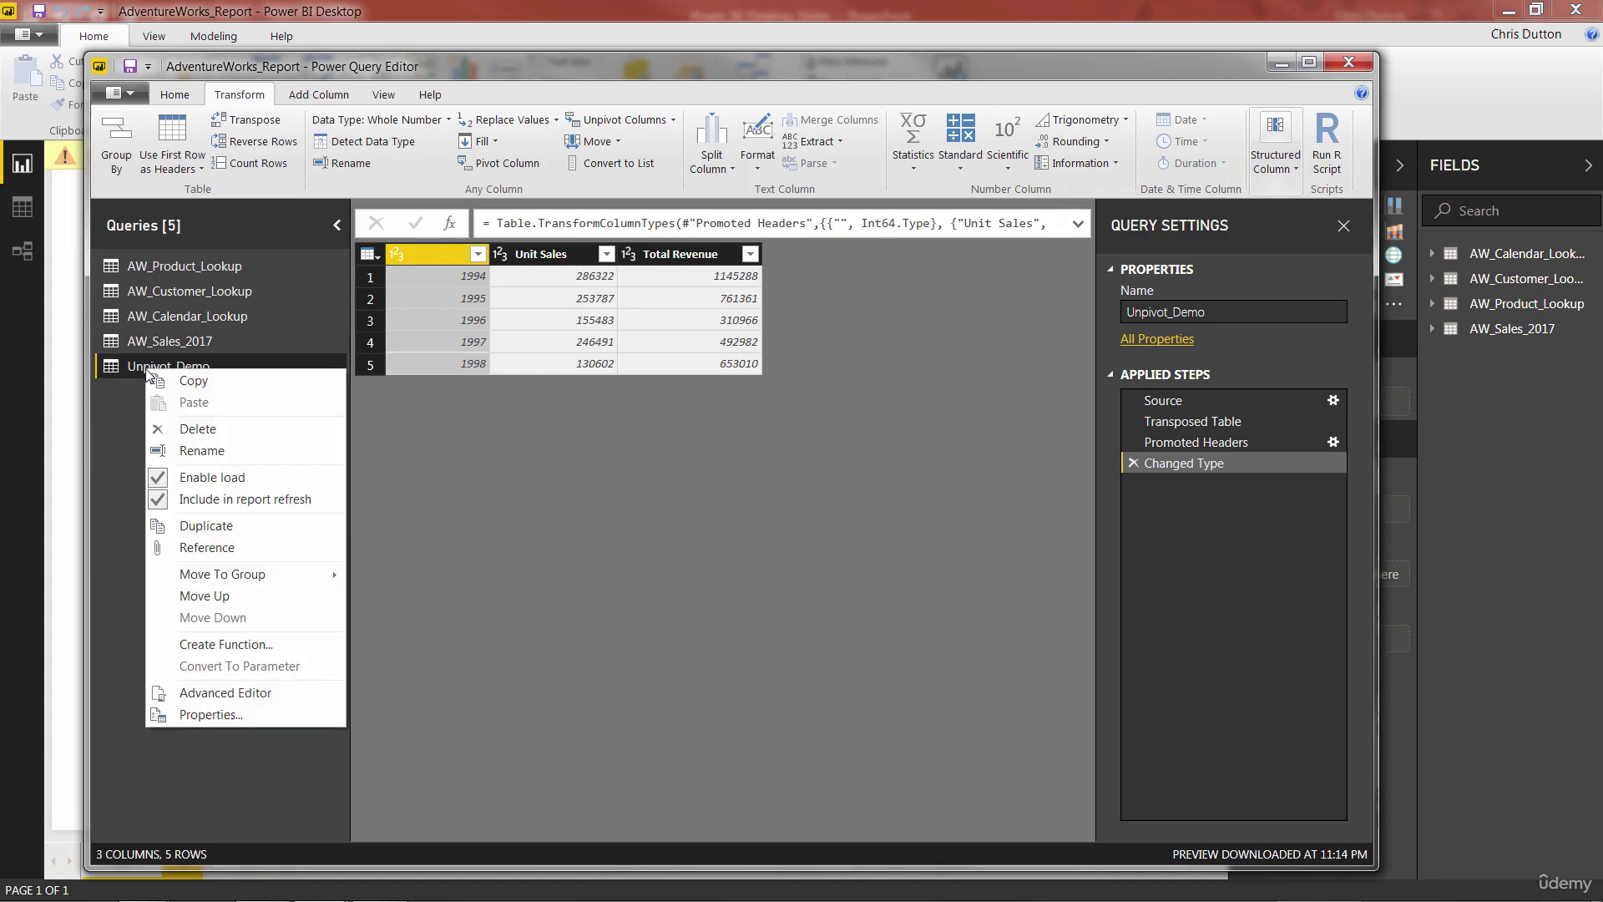
pyautogui.press('Escape')
pyautogui.press('Delete')
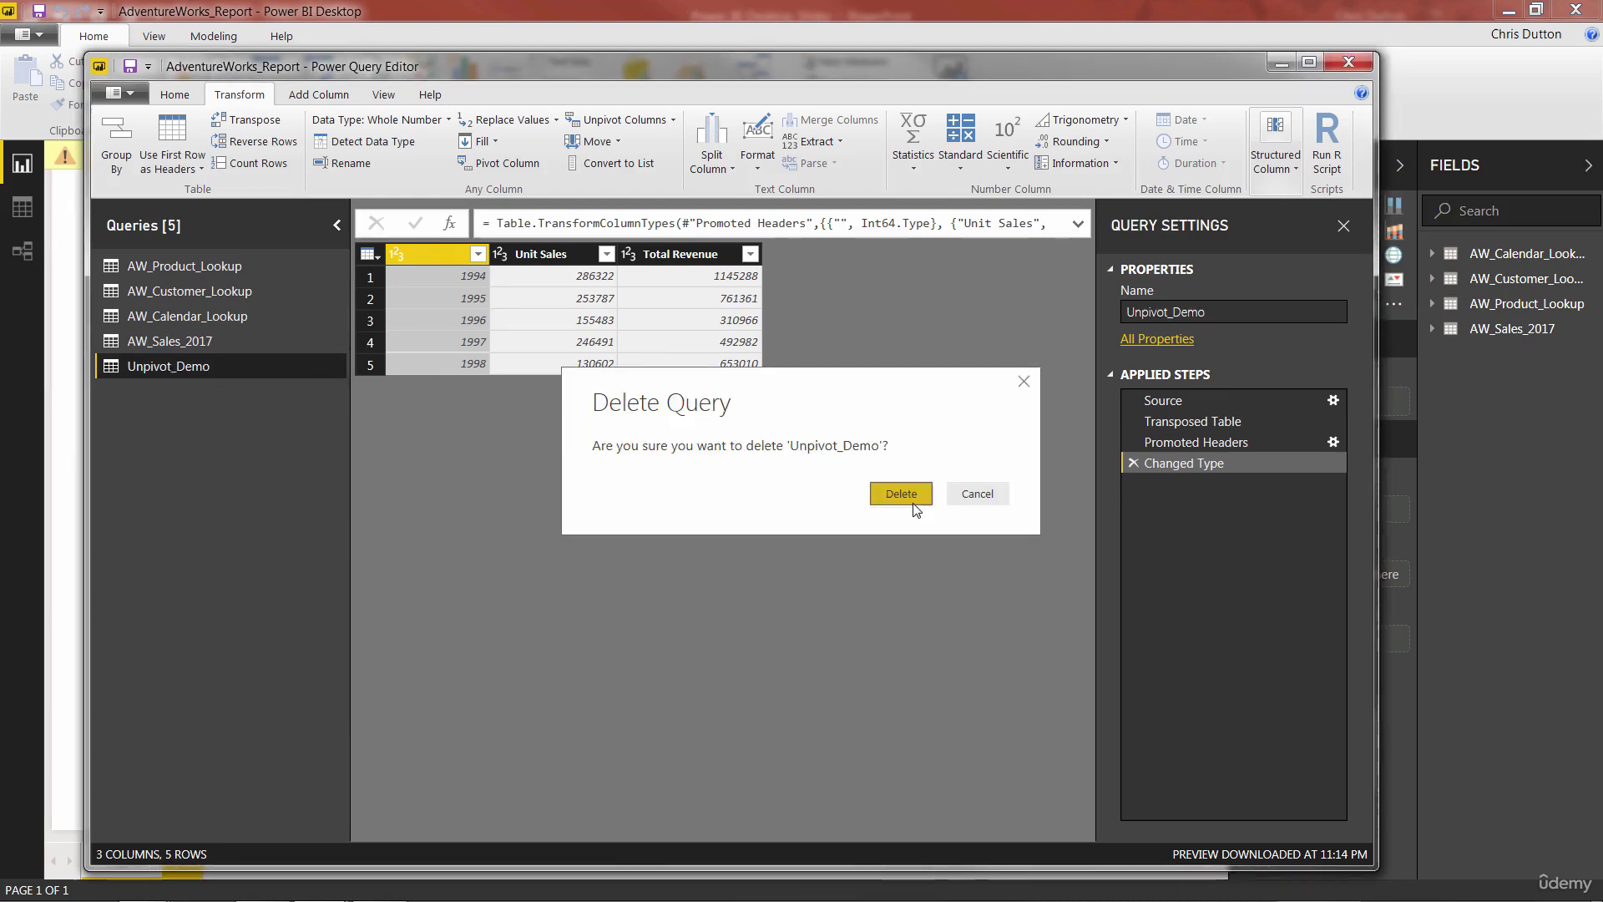
pyautogui.click(914, 503)
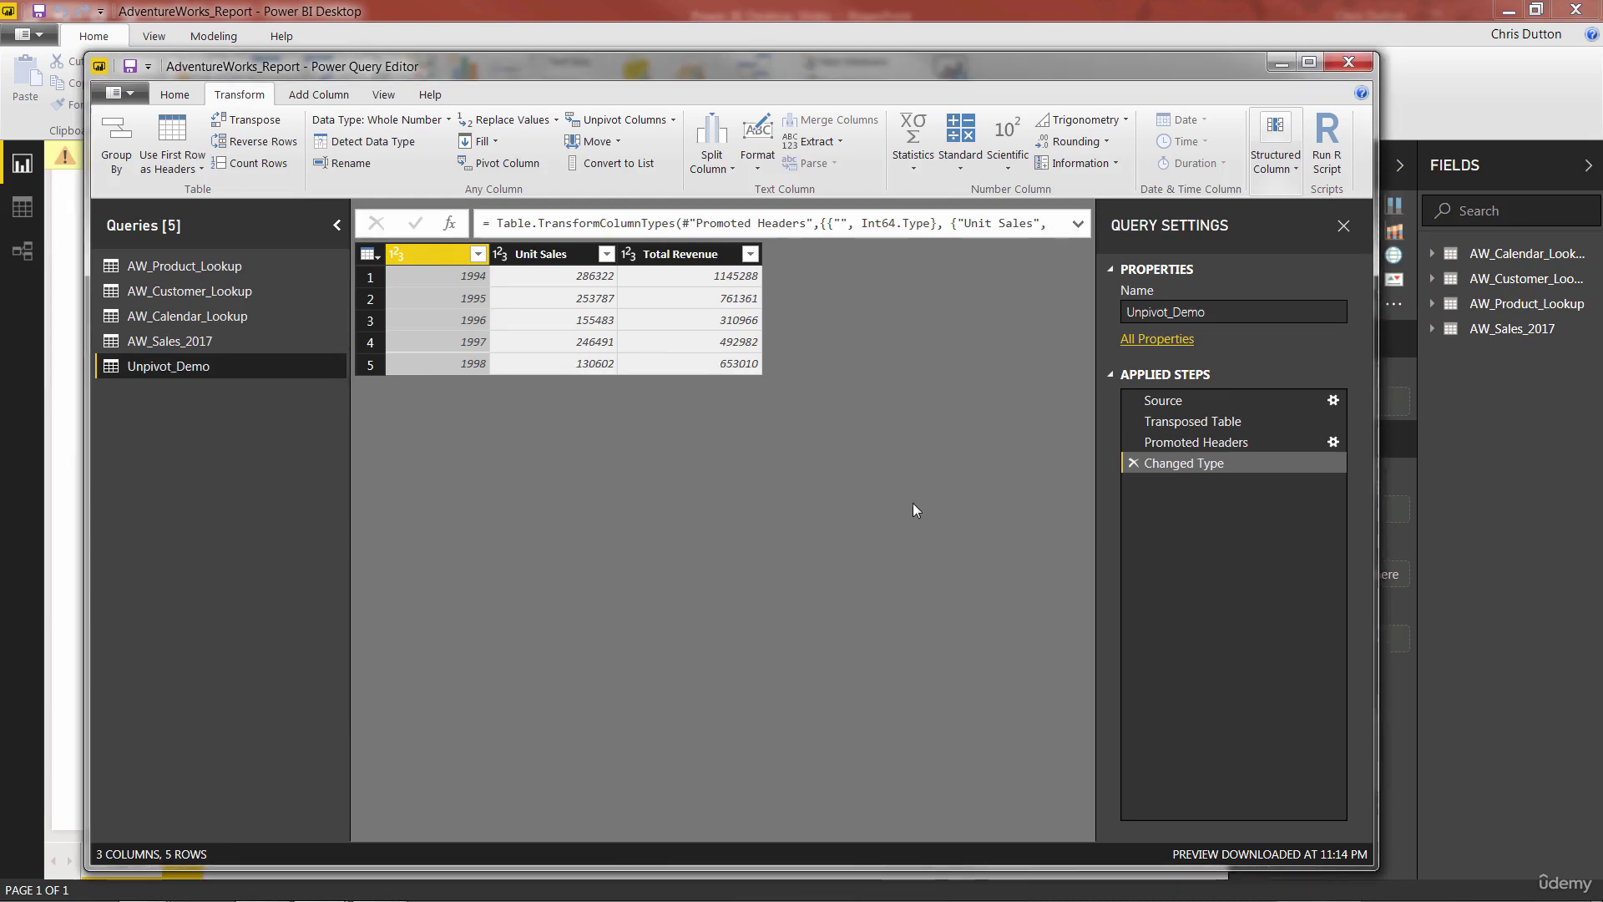
pyautogui.hotkey('alt', 'F4')
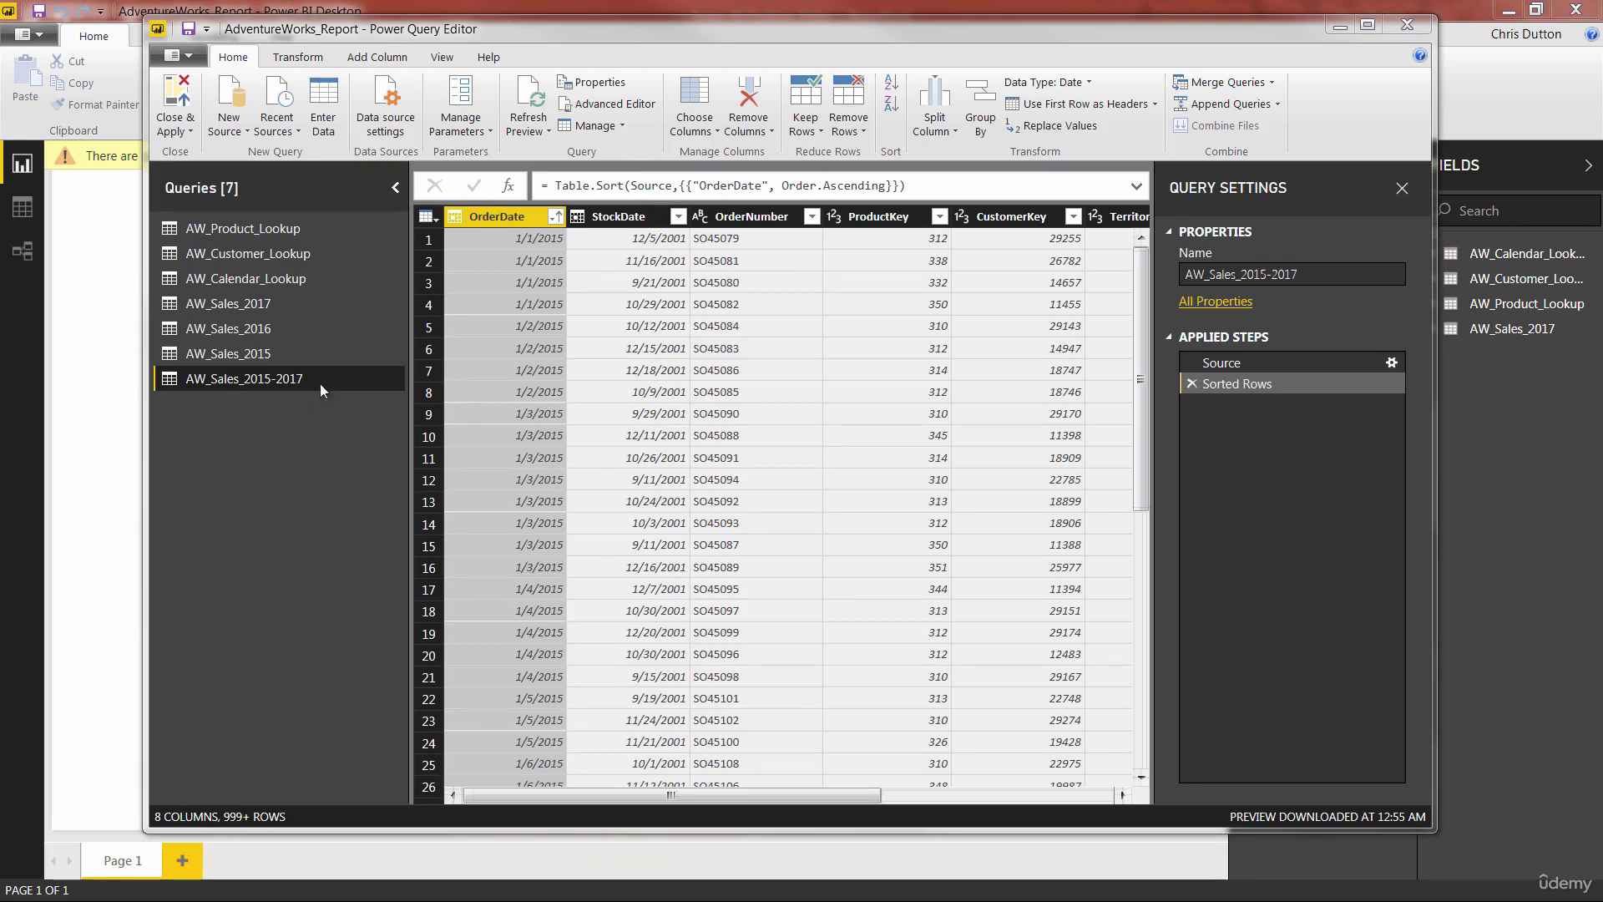
# Try to delete the AW_Sales_2017 query while the combined AW_Sales_2015-2017 query still references it
pyautogui.click(204, 354)
pyautogui.click(223, 304)
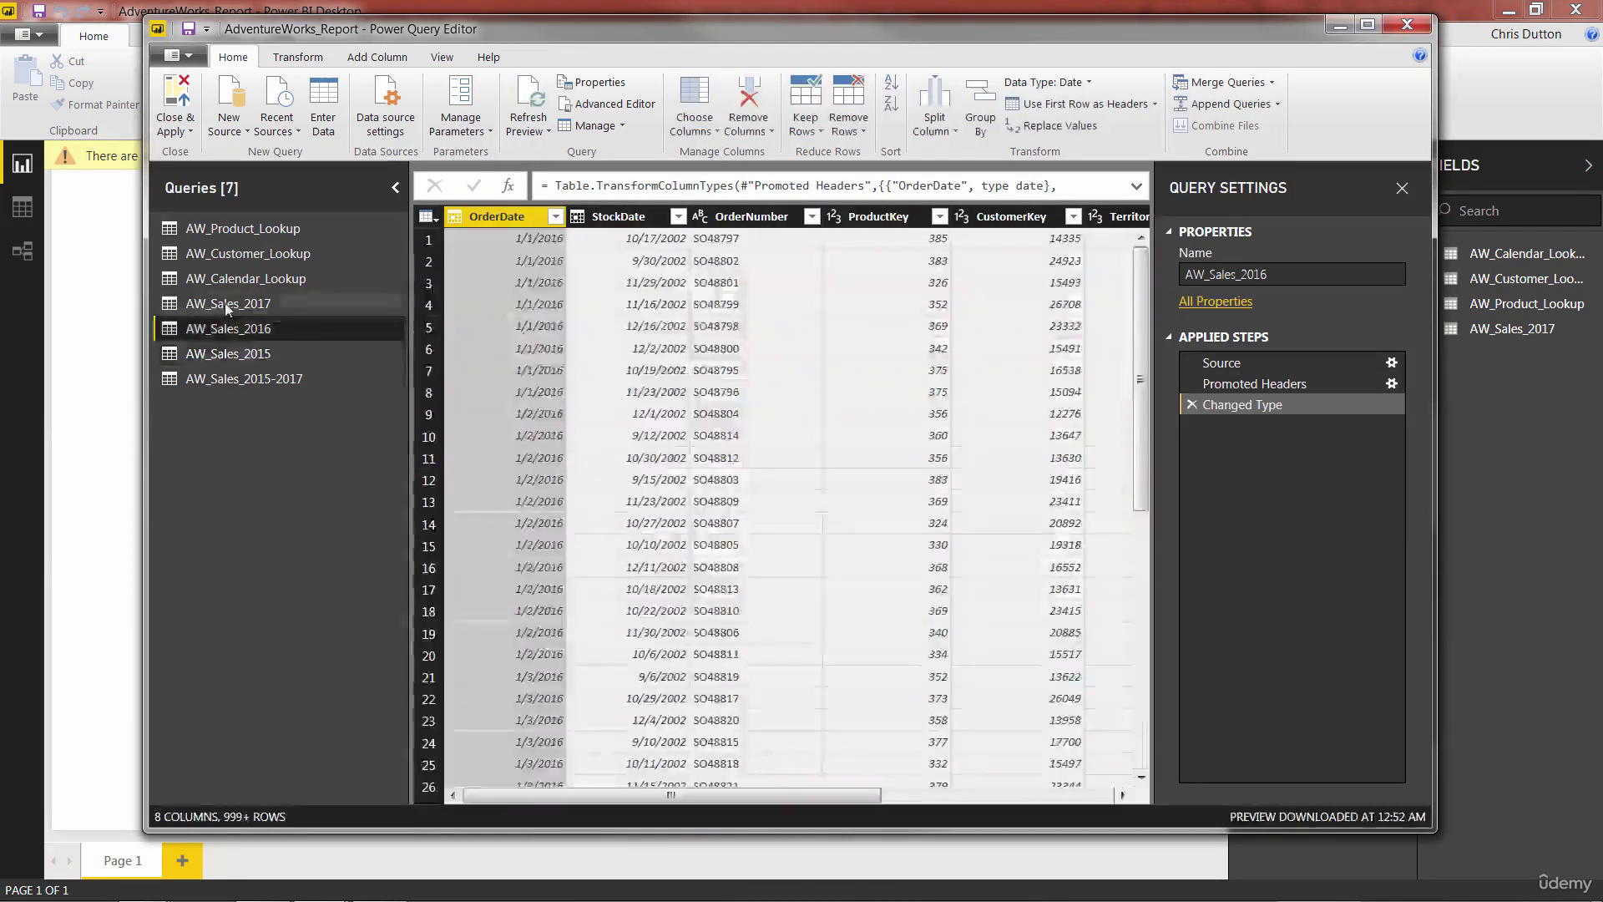
pyautogui.rightClick(229, 304)
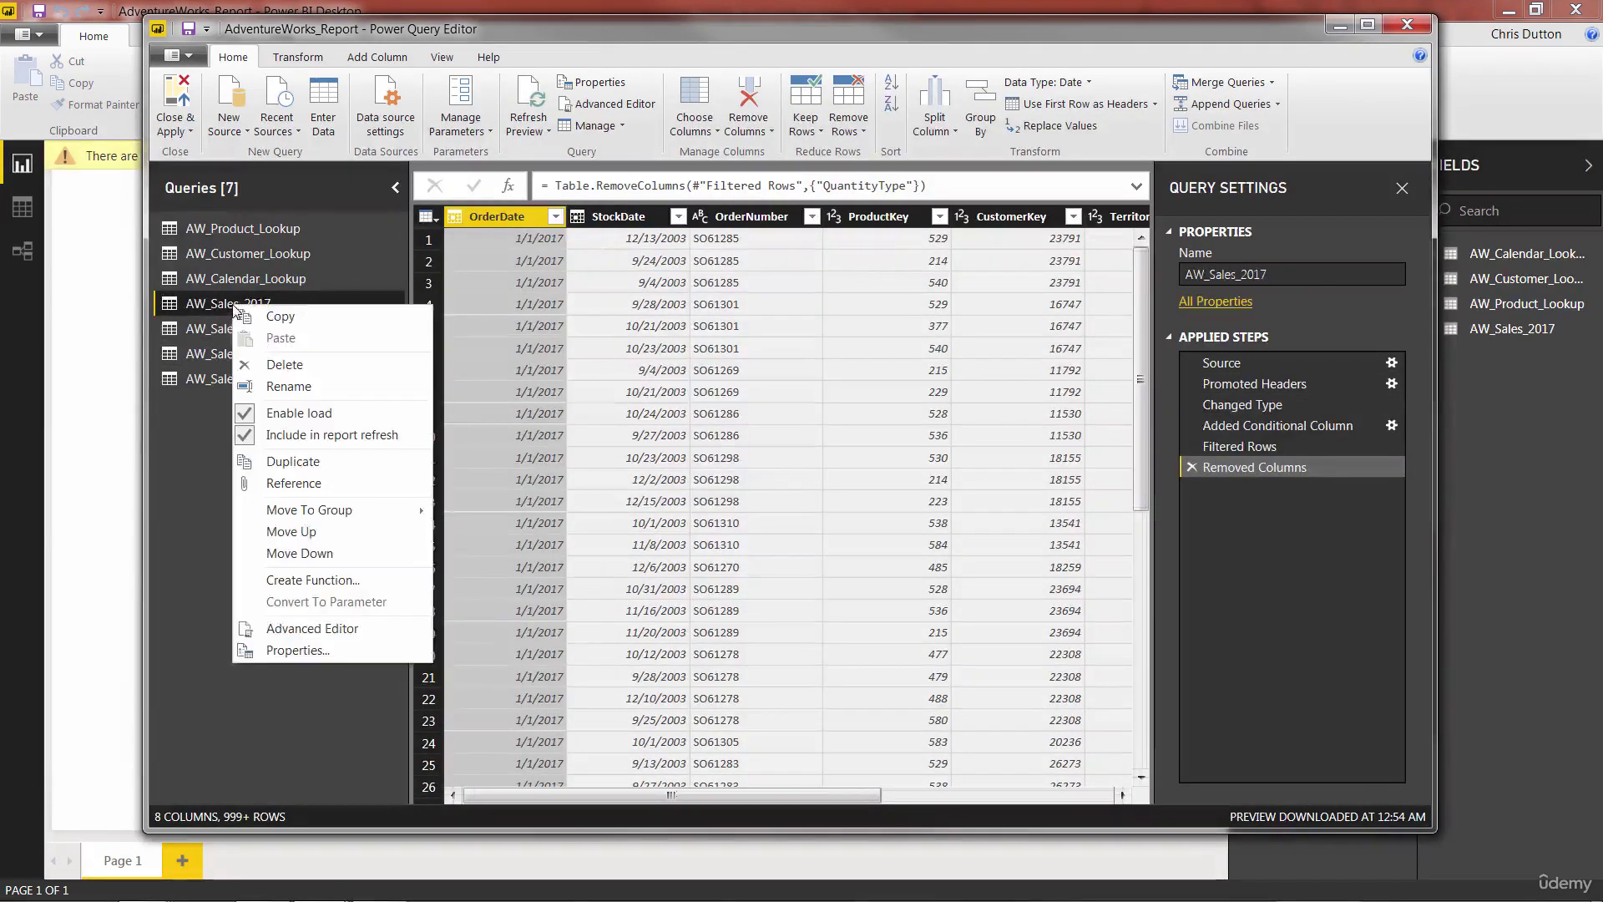
pyautogui.click(338, 365)
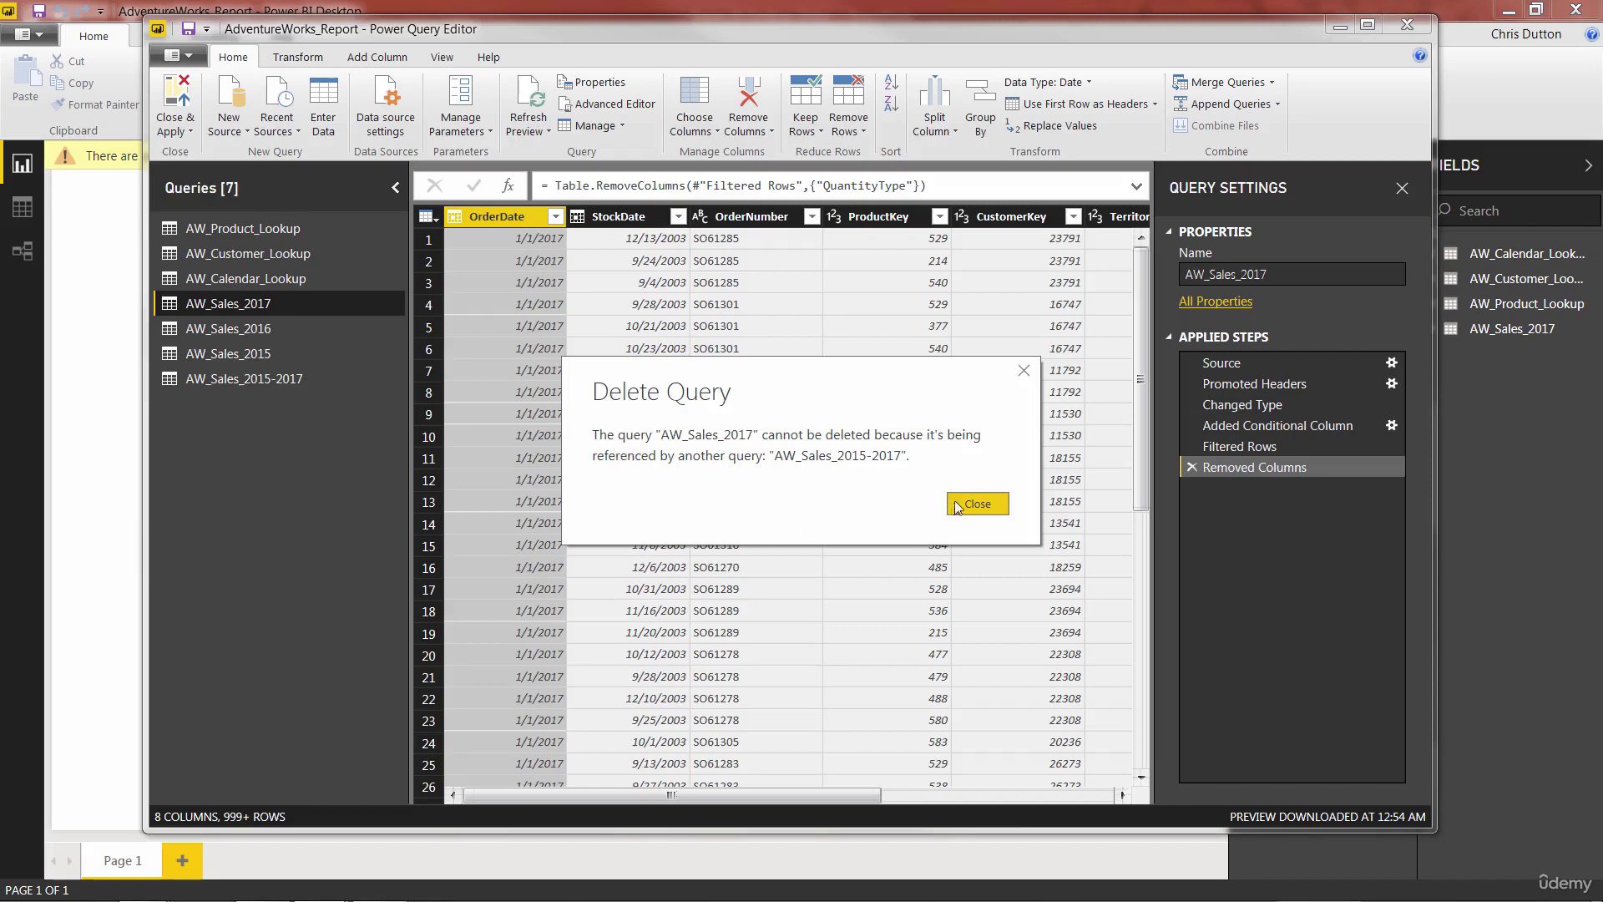
pyautogui.click(960, 506)
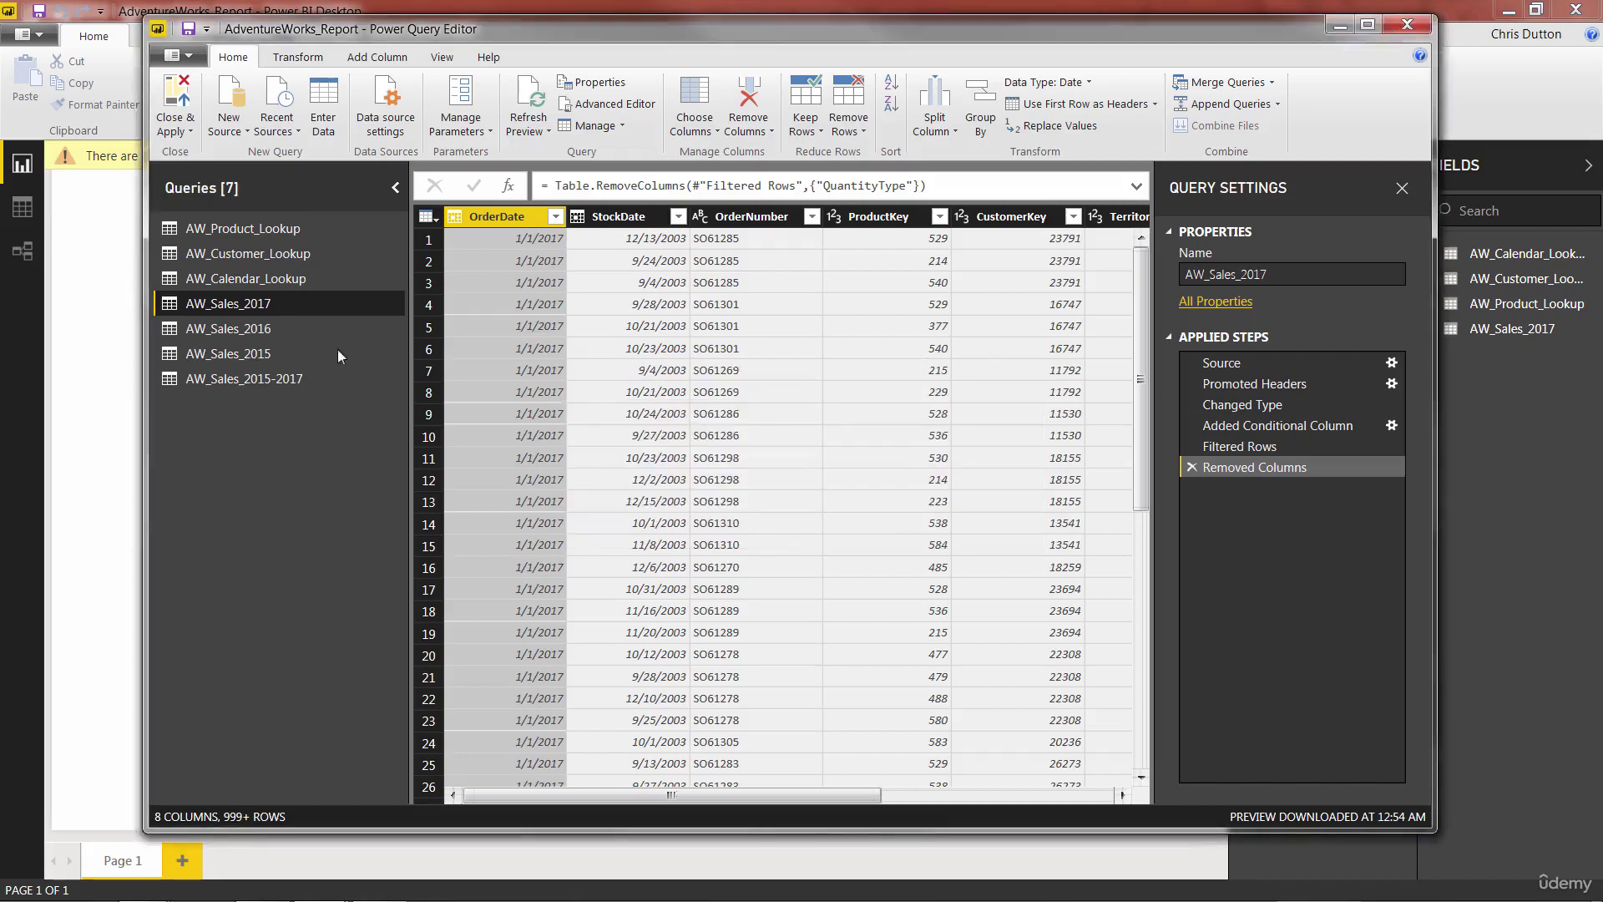
# Delete the combined AW_Sales_2015-2017 query and confirm its deletion
pyautogui.click(216, 386)
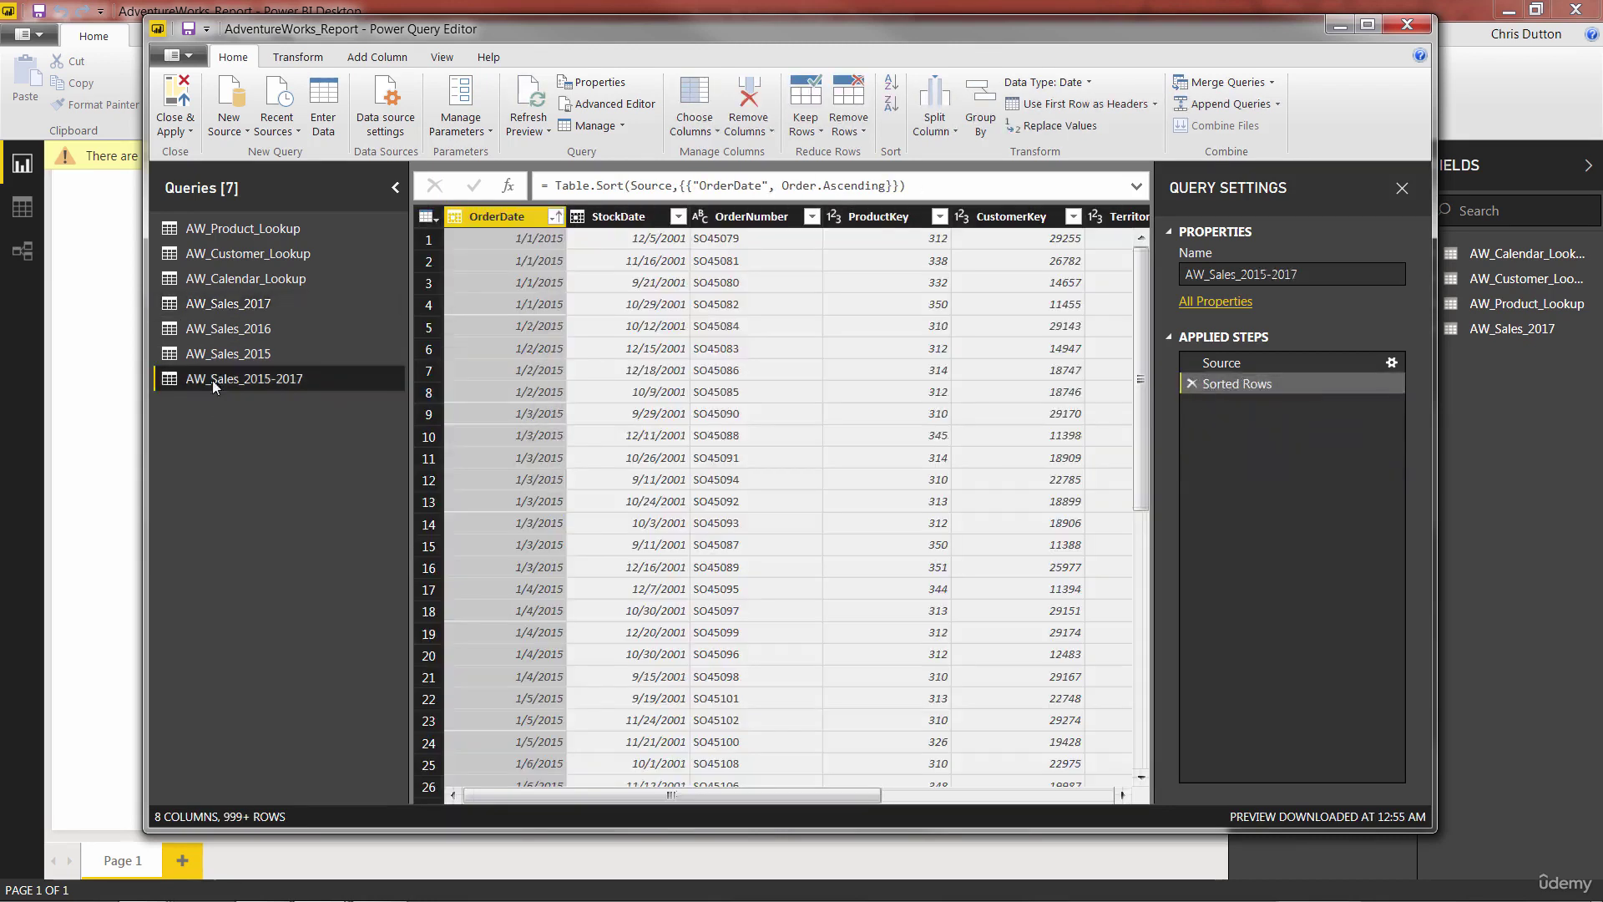
pyautogui.rightClick(215, 386)
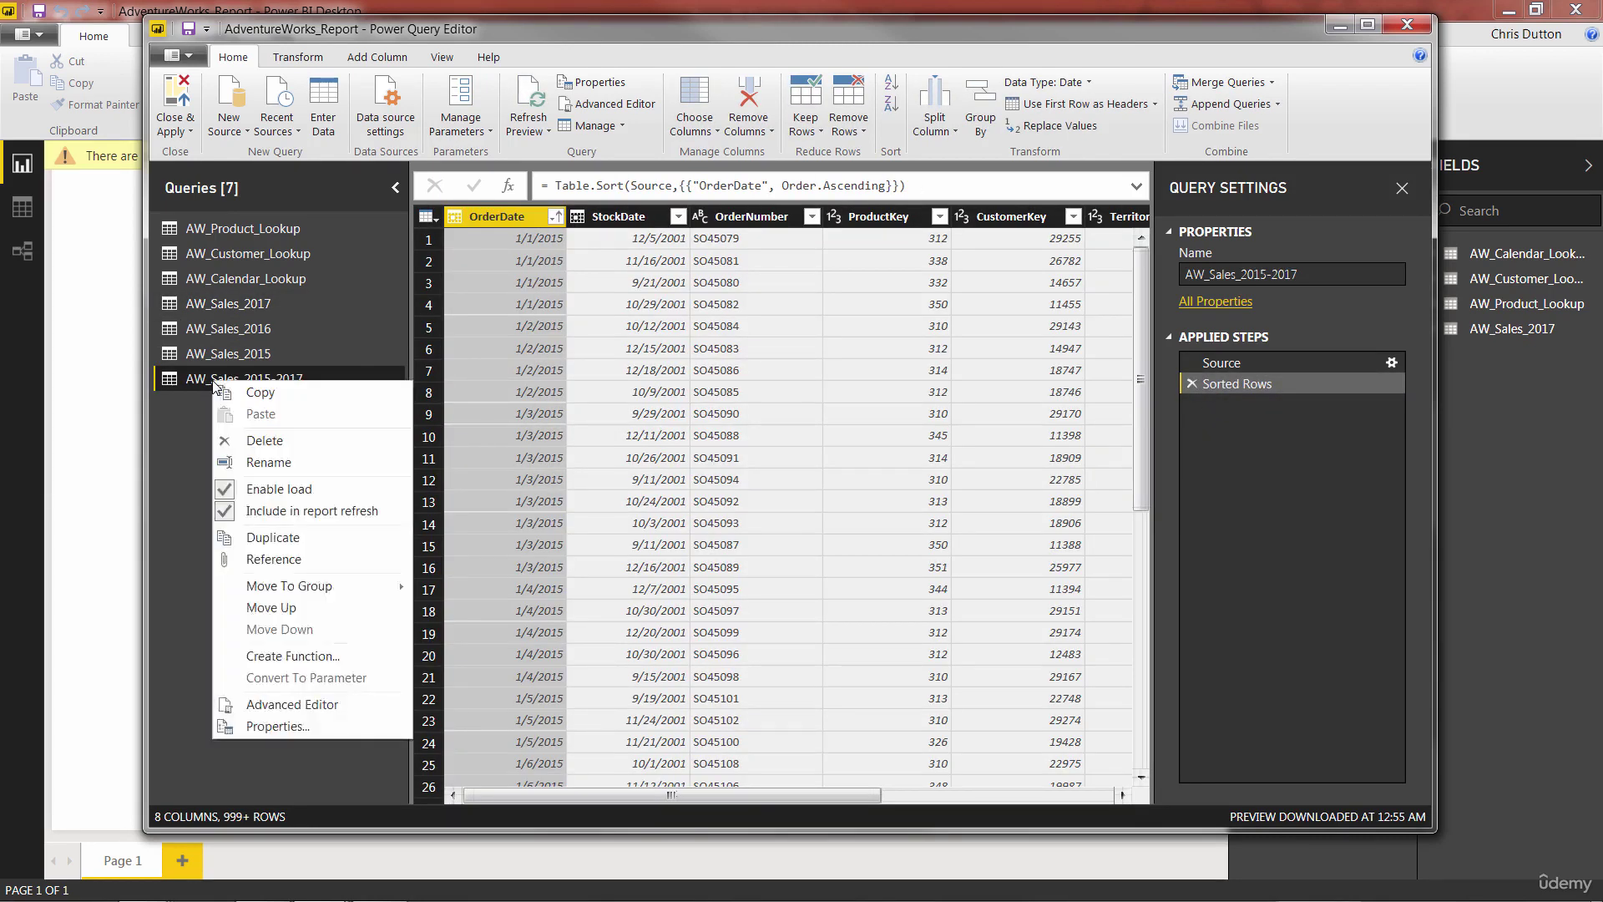
pyautogui.click(260, 445)
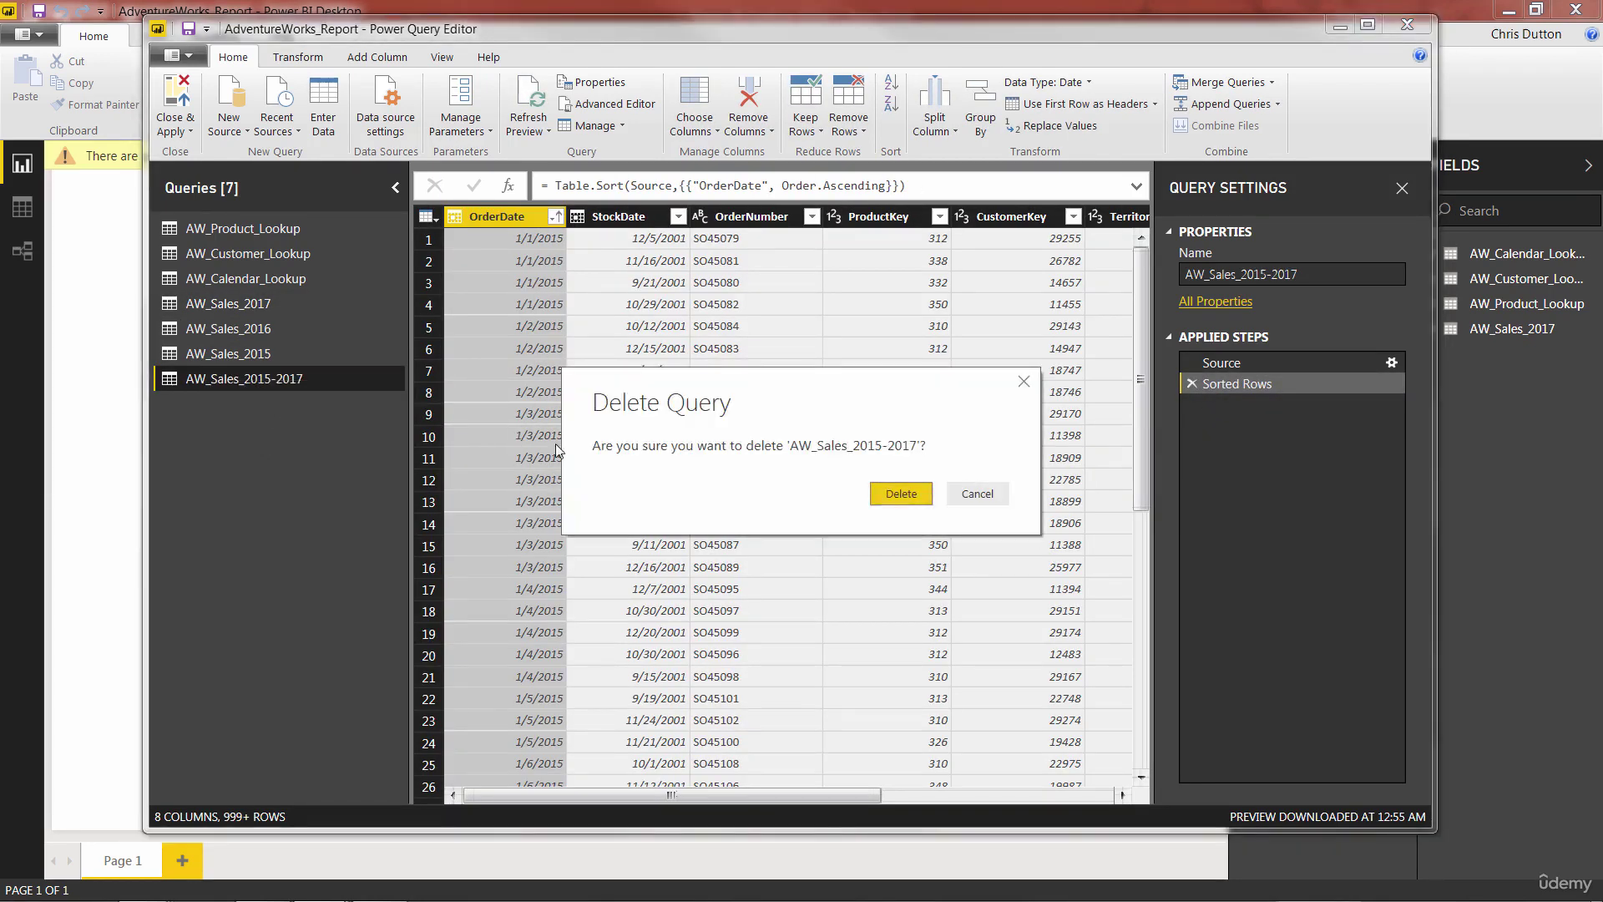
pyautogui.click(879, 495)
# Delete the AW_Sales_2015 and AW_Sales_2016 queries, confirming each deletion
pyautogui.click(234, 355)
pyautogui.rightClick(233, 354)
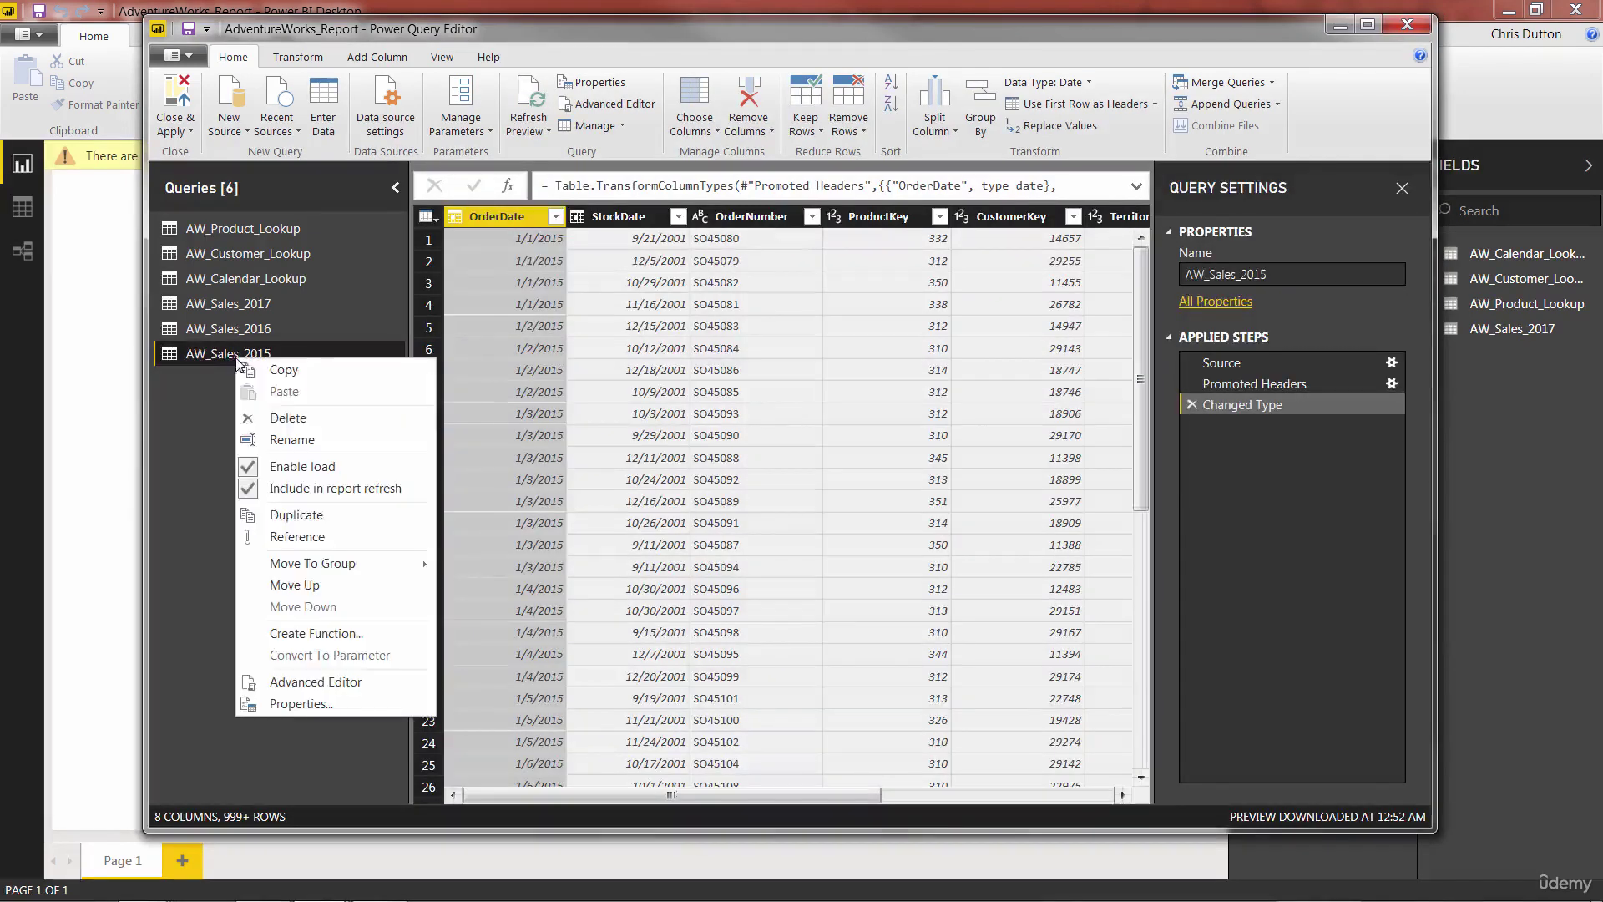
pyautogui.click(302, 419)
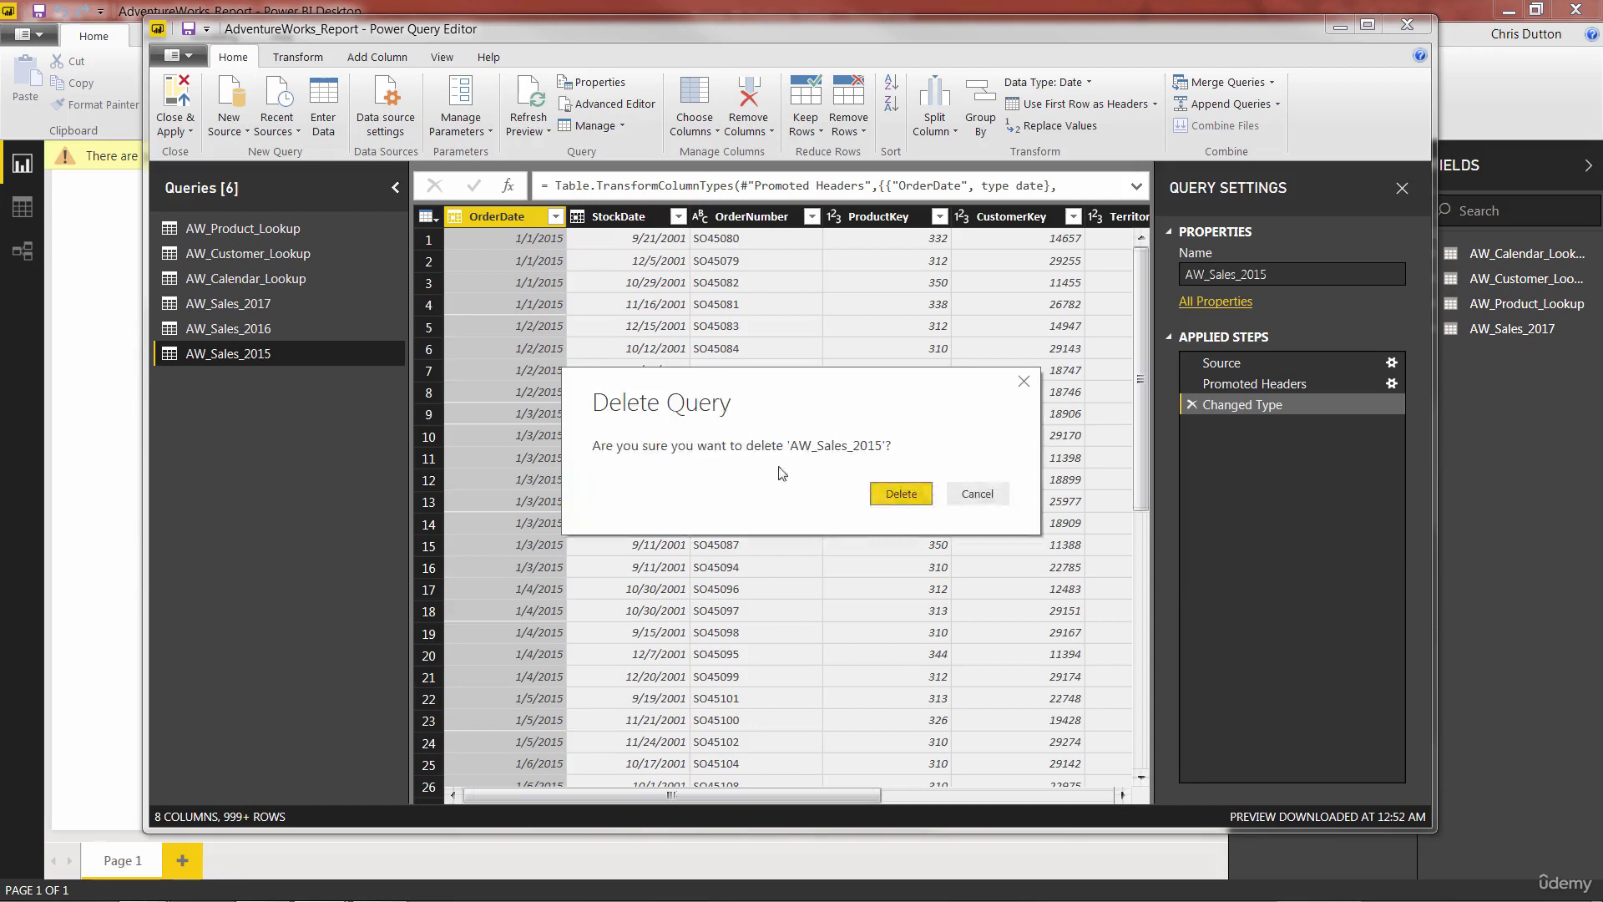
pyautogui.click(908, 492)
pyautogui.click(243, 332)
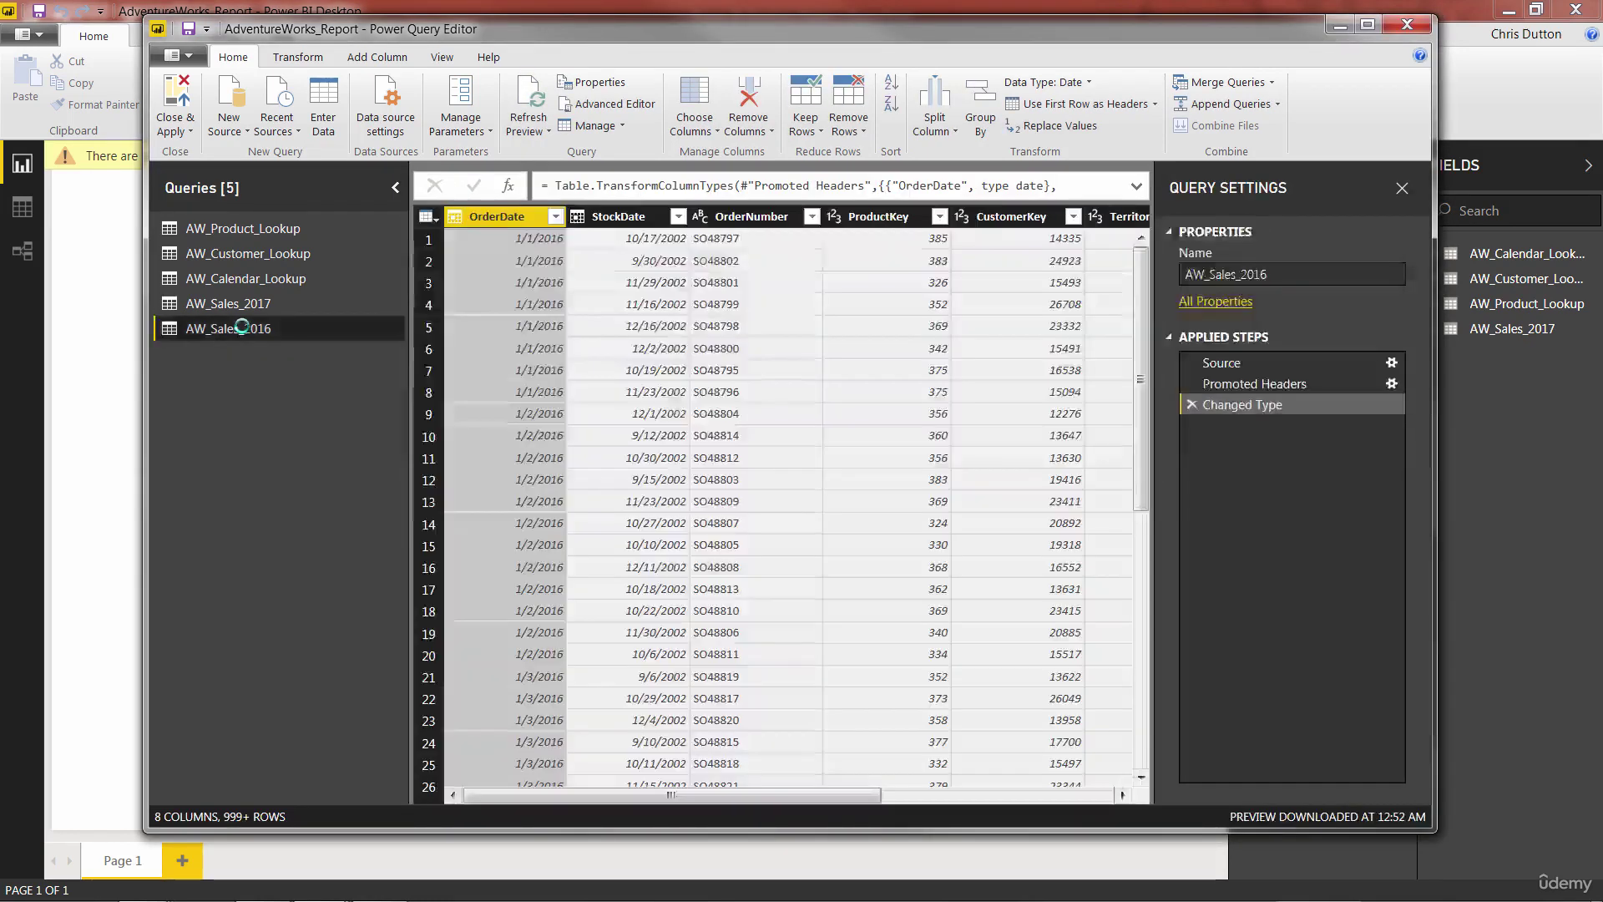
pyautogui.rightClick(244, 330)
pyautogui.click(312, 388)
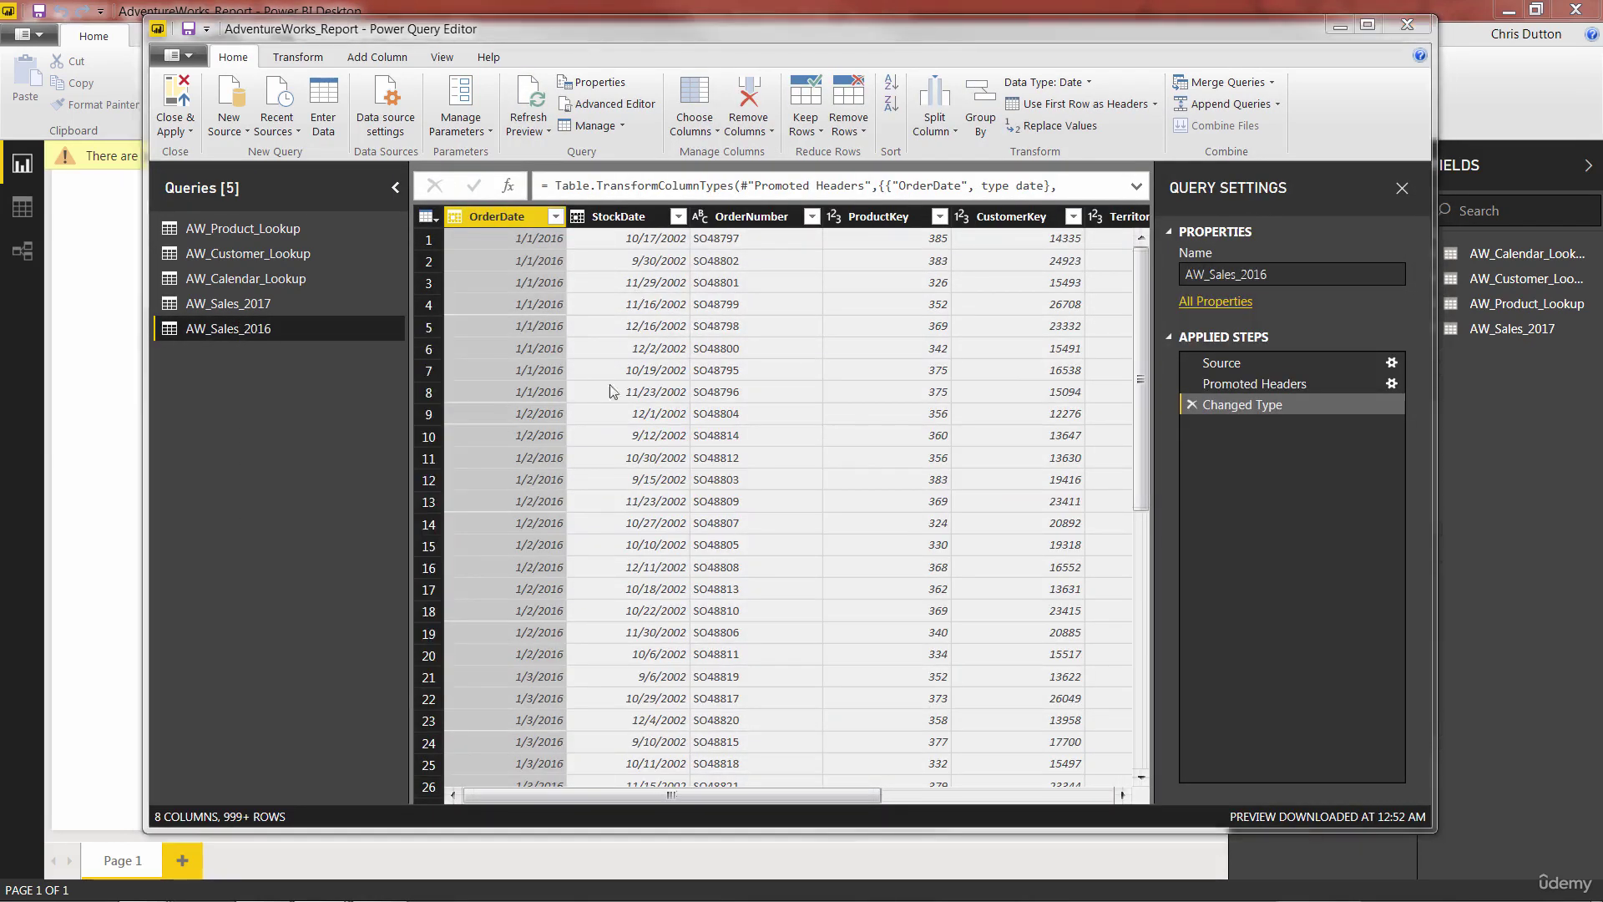
pyautogui.click(900, 491)
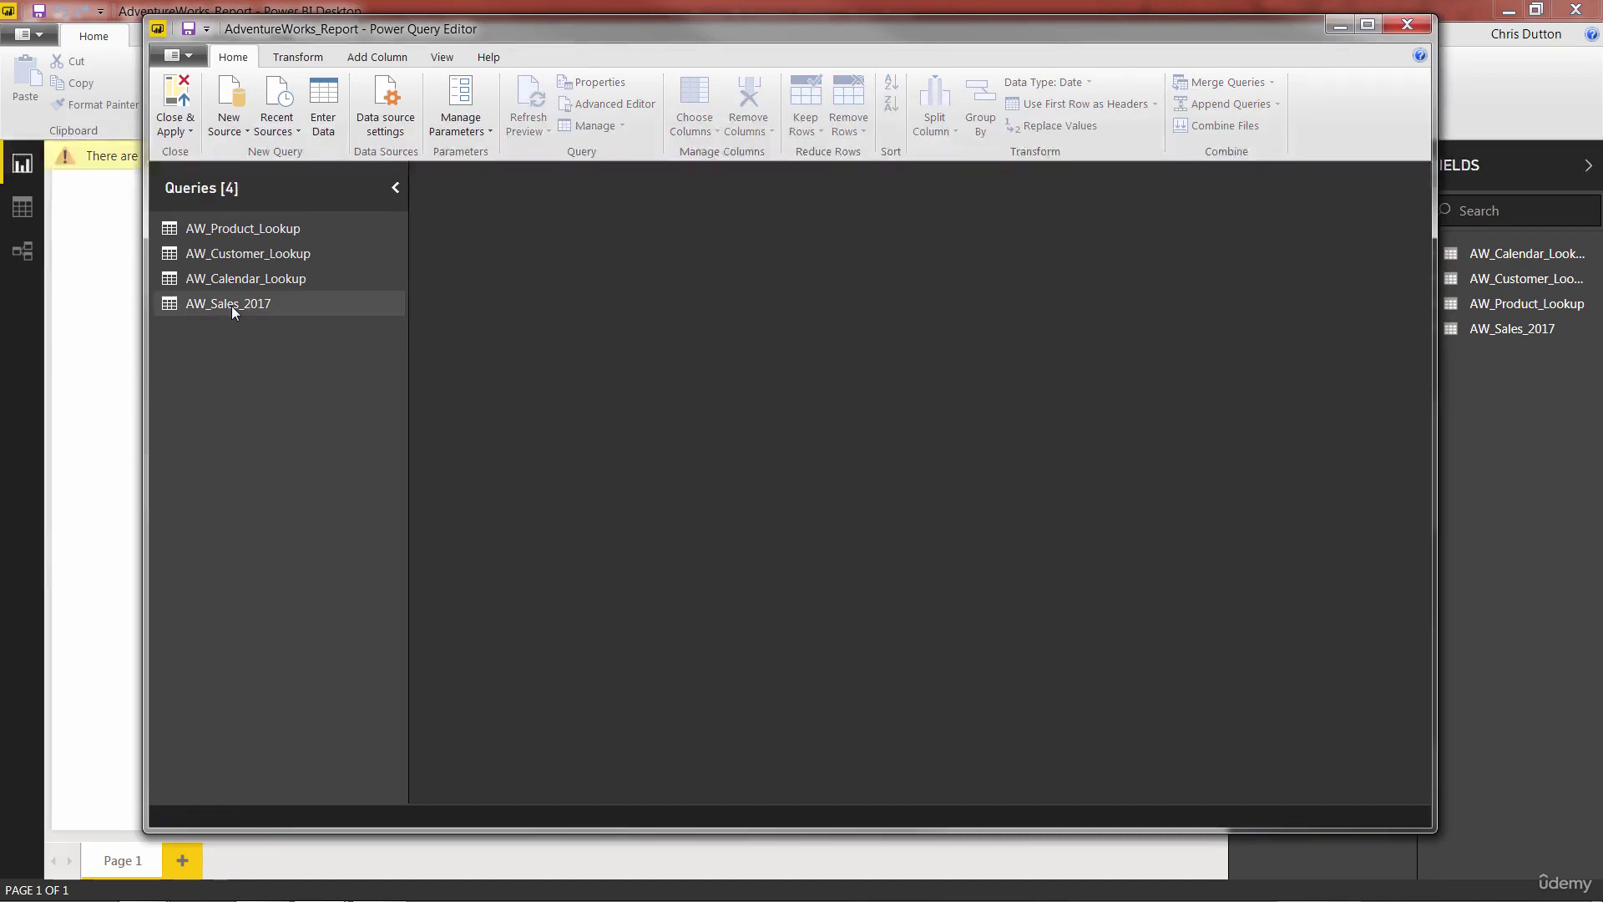
# Delete the AW_Sales_2017 query so that only the product, customer and calendar lookup queries remain
pyautogui.click(232, 306)
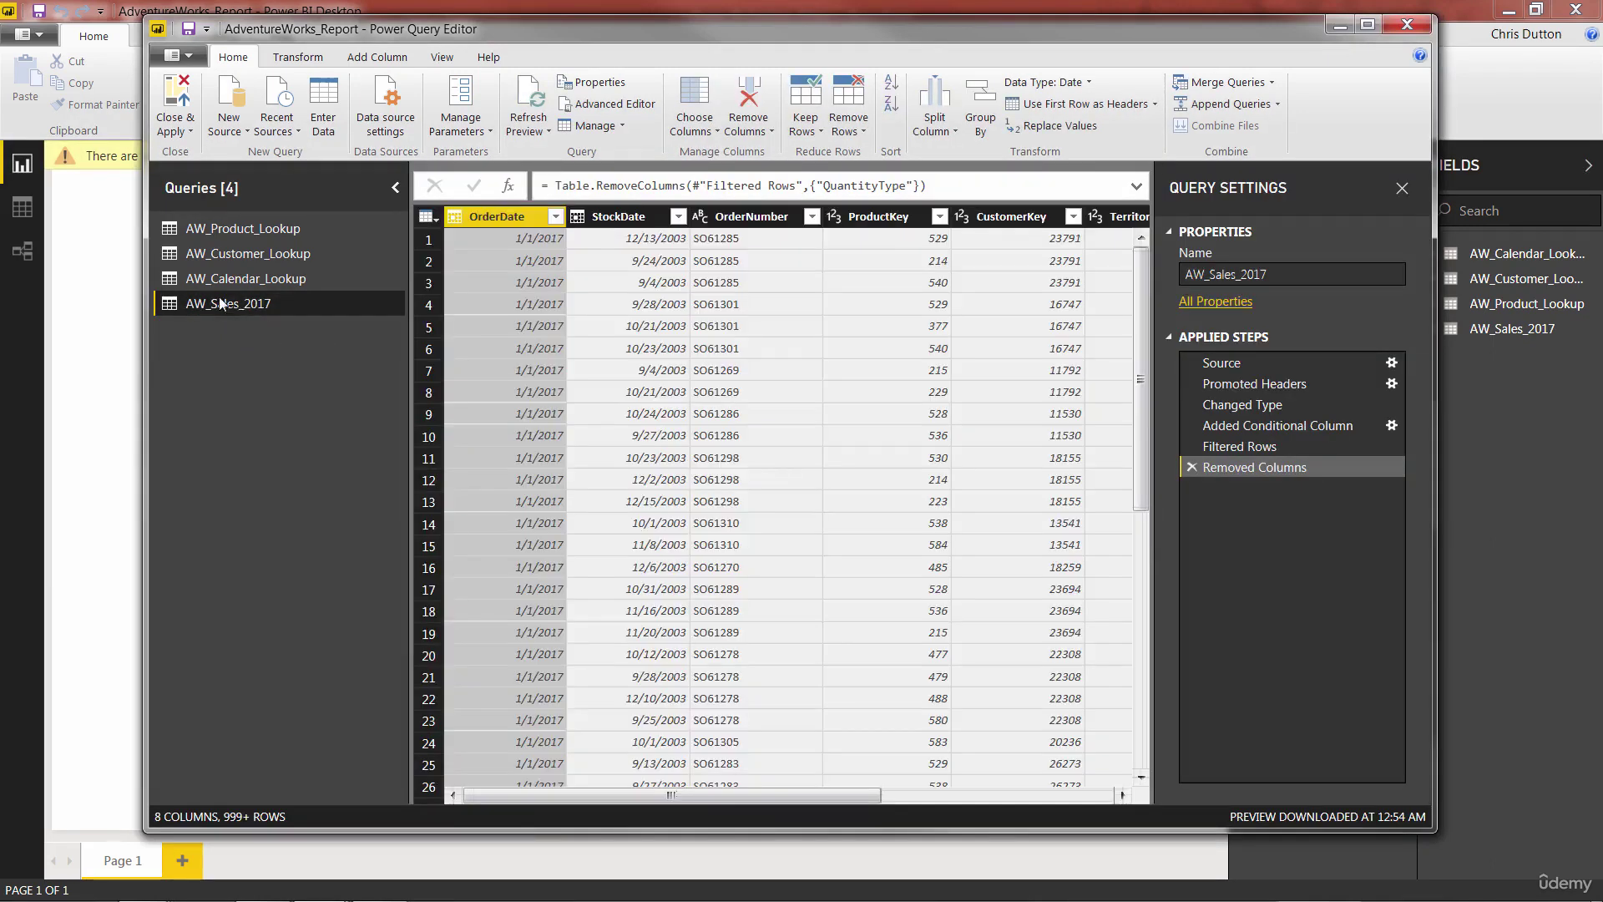
pyautogui.rightClick(220, 299)
pyautogui.click(268, 357)
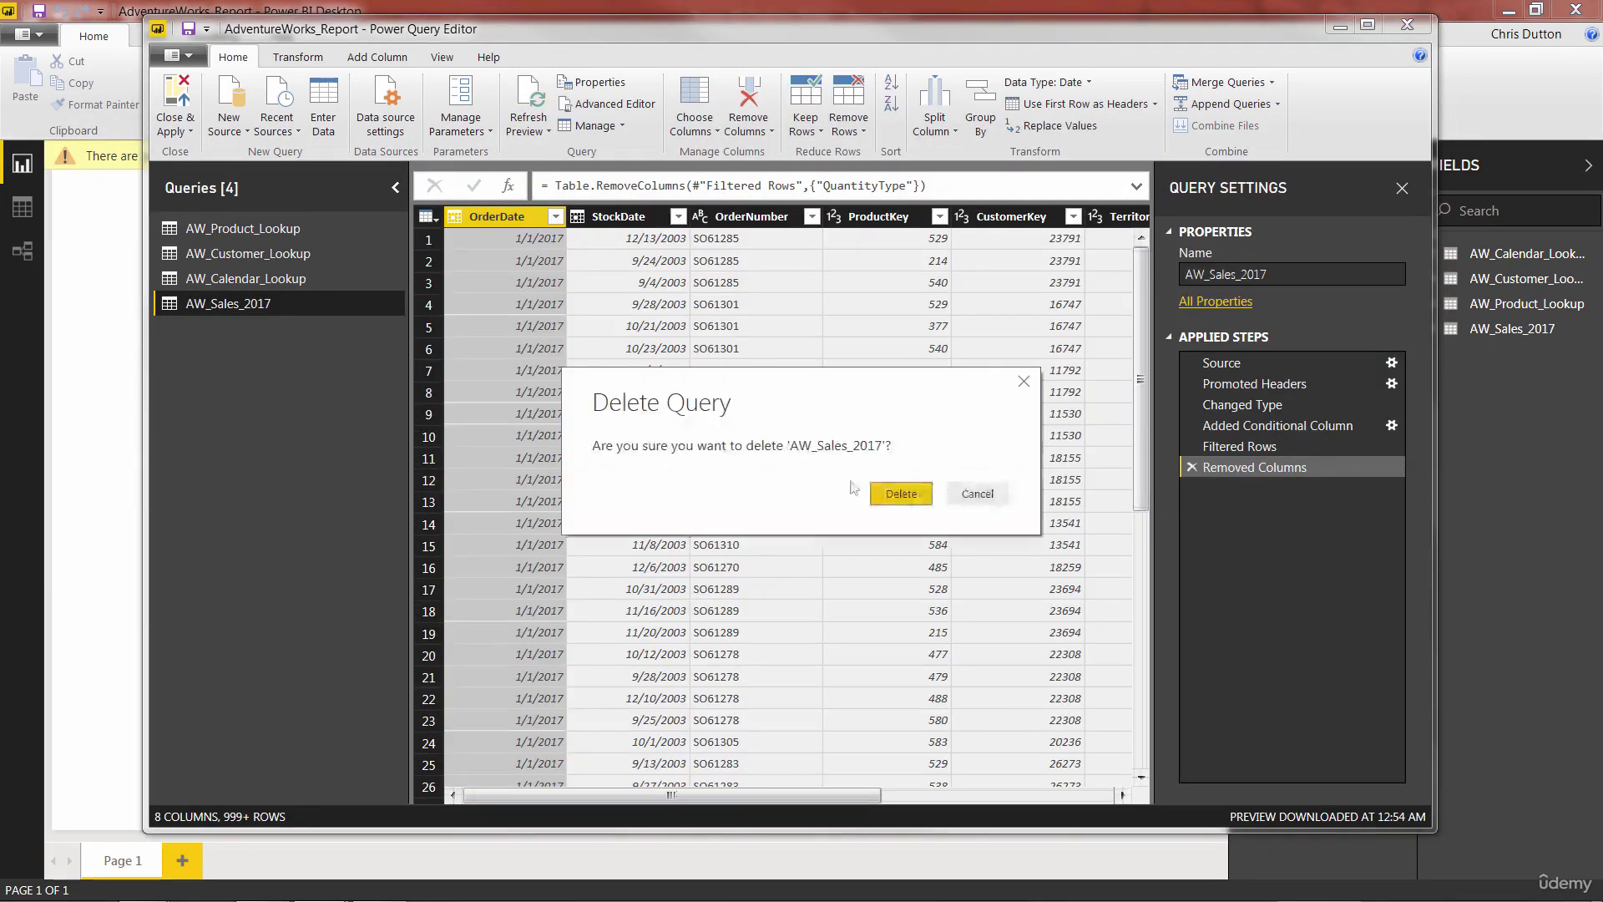
pyautogui.click(872, 492)
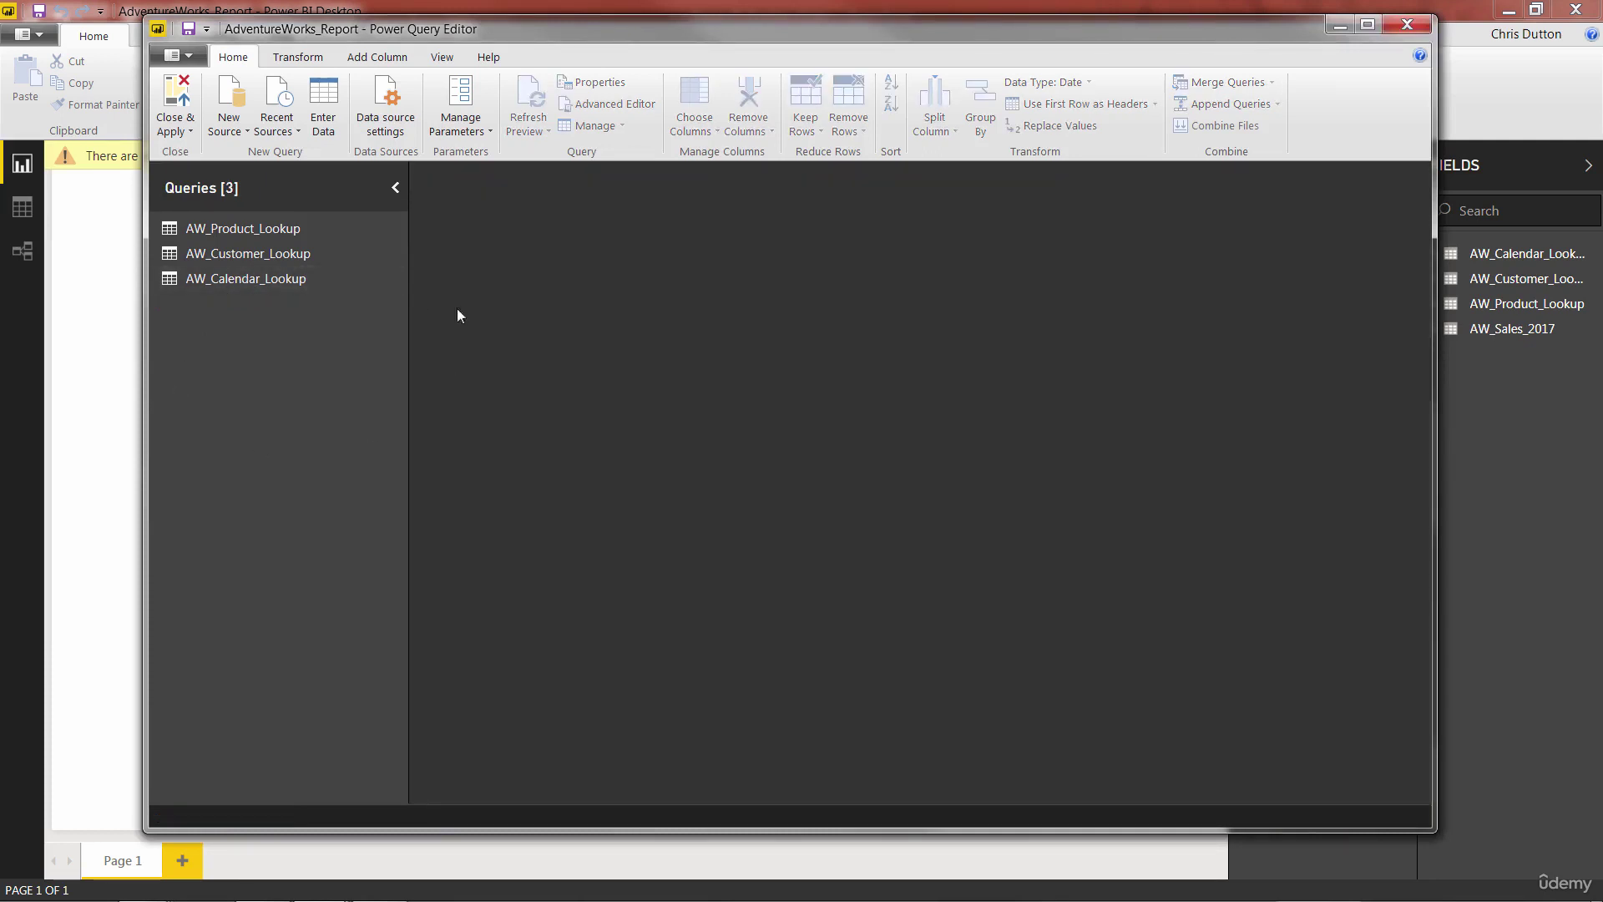
# Switch to Windows Explorer and create a folder named AW_Sales inside the Adventure Works course folder
pyautogui.moveTo(259, 224); pyautogui.dragTo(258, 240)
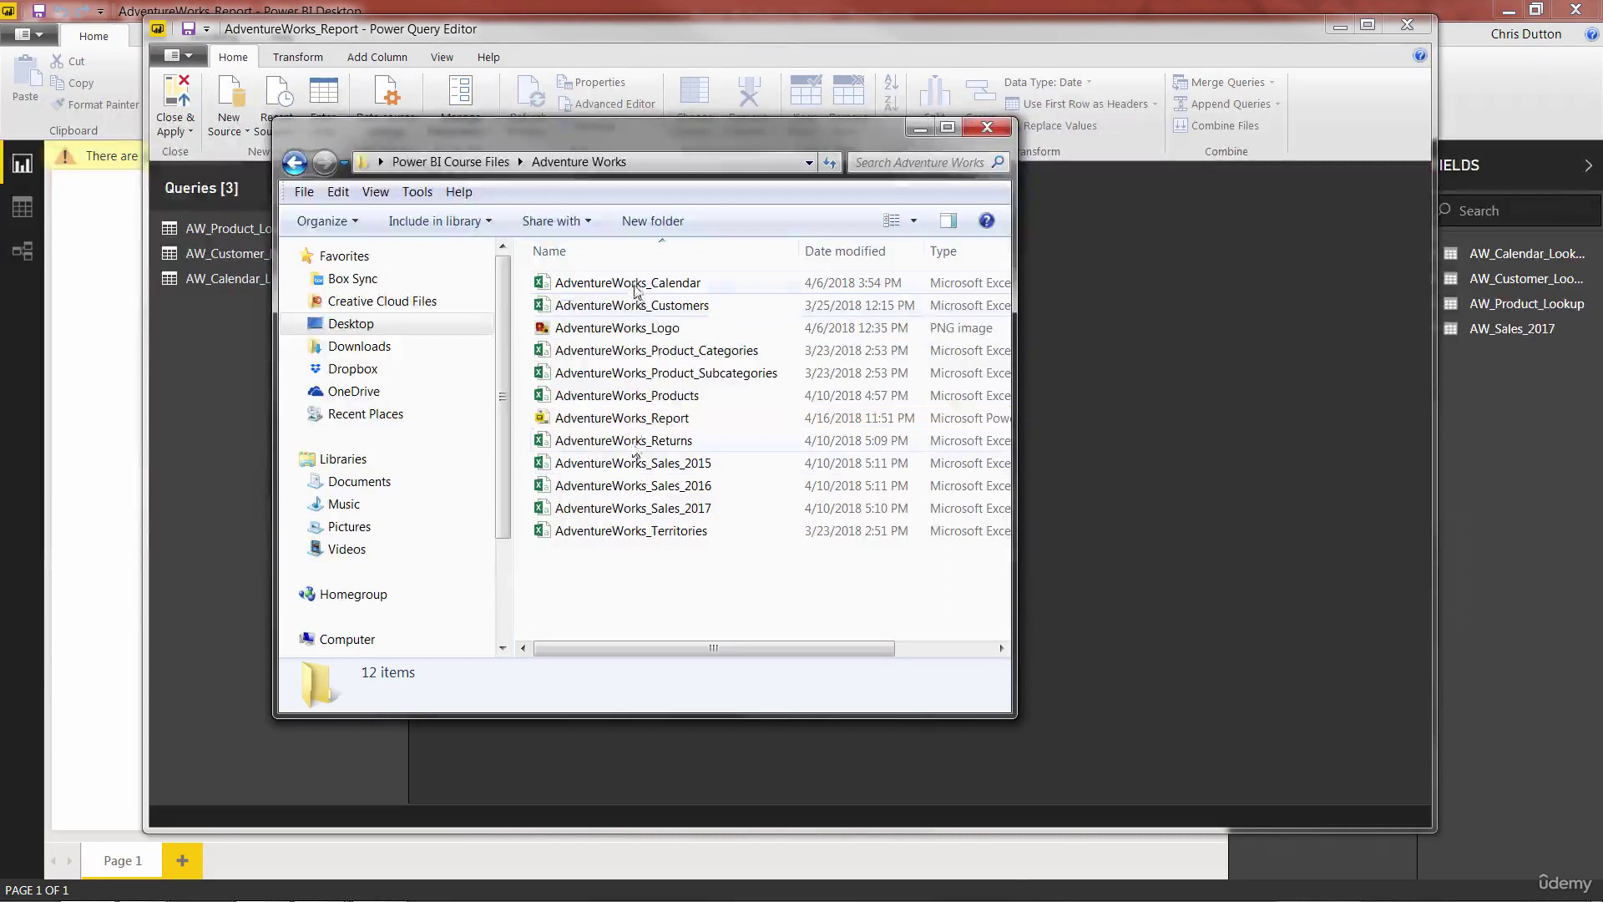
pyautogui.click(653, 511)
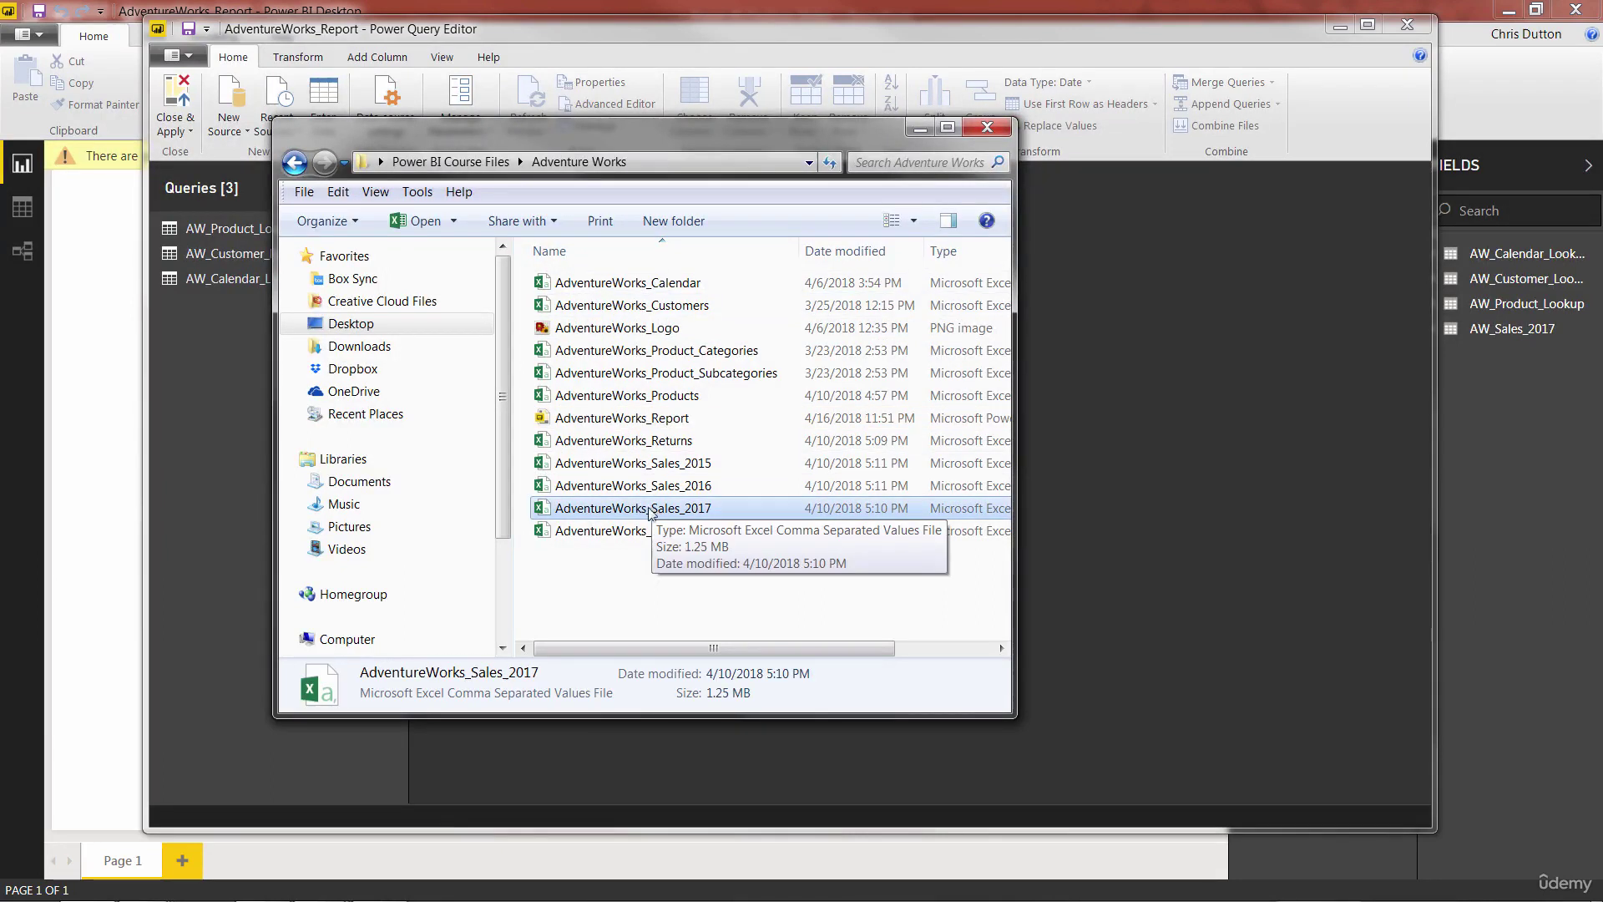
pyautogui.rightClick(585, 569)
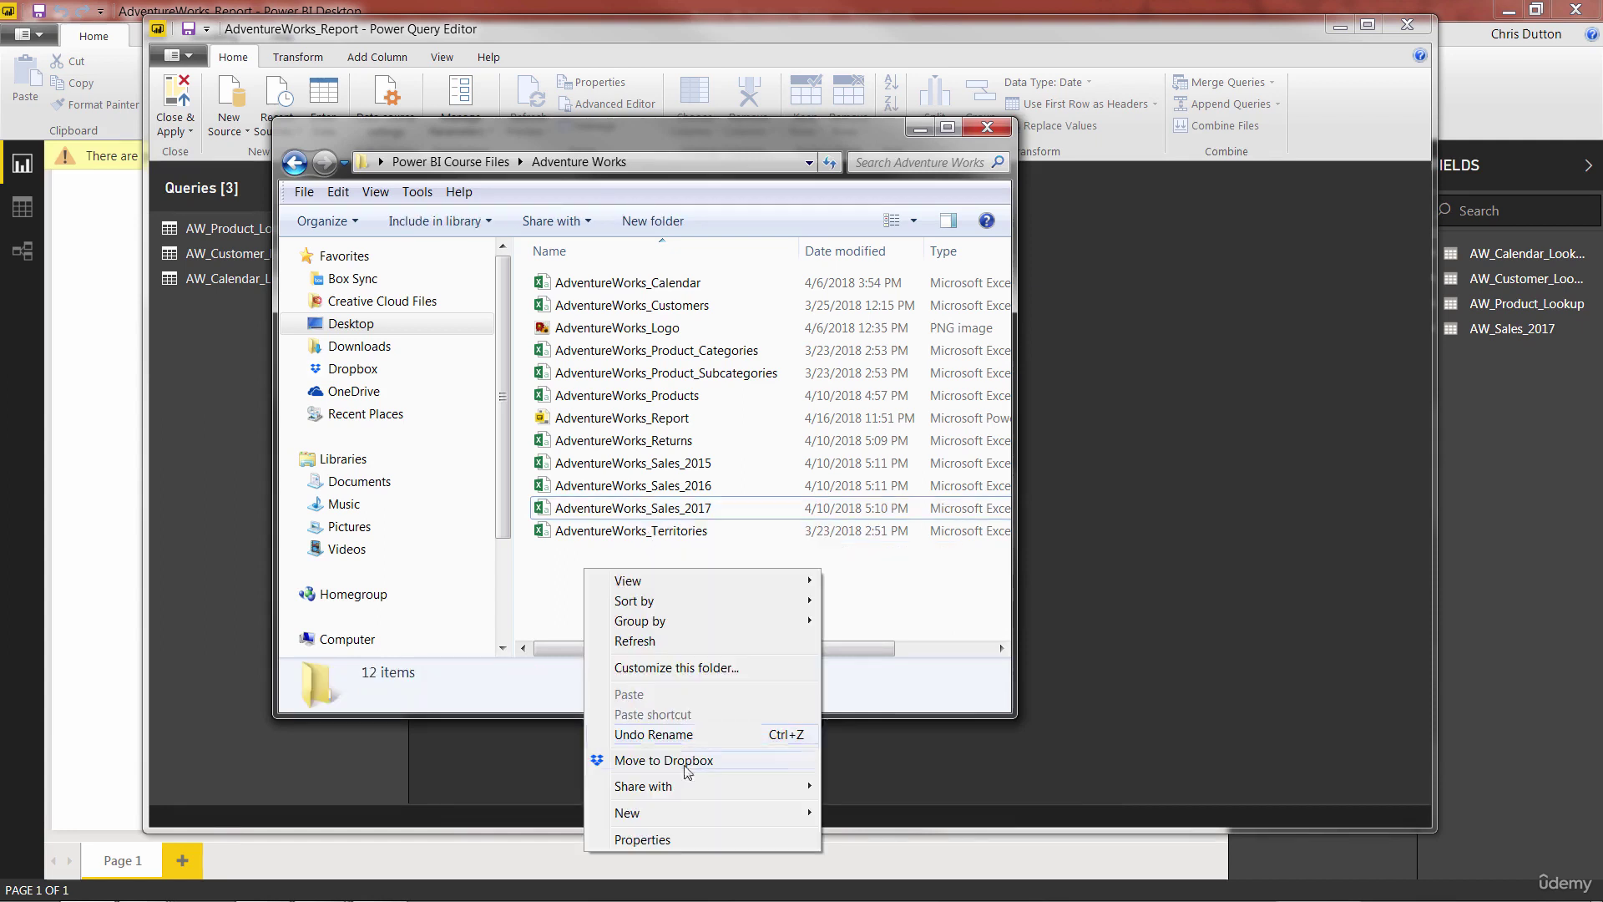
pyautogui.click(634, 812)
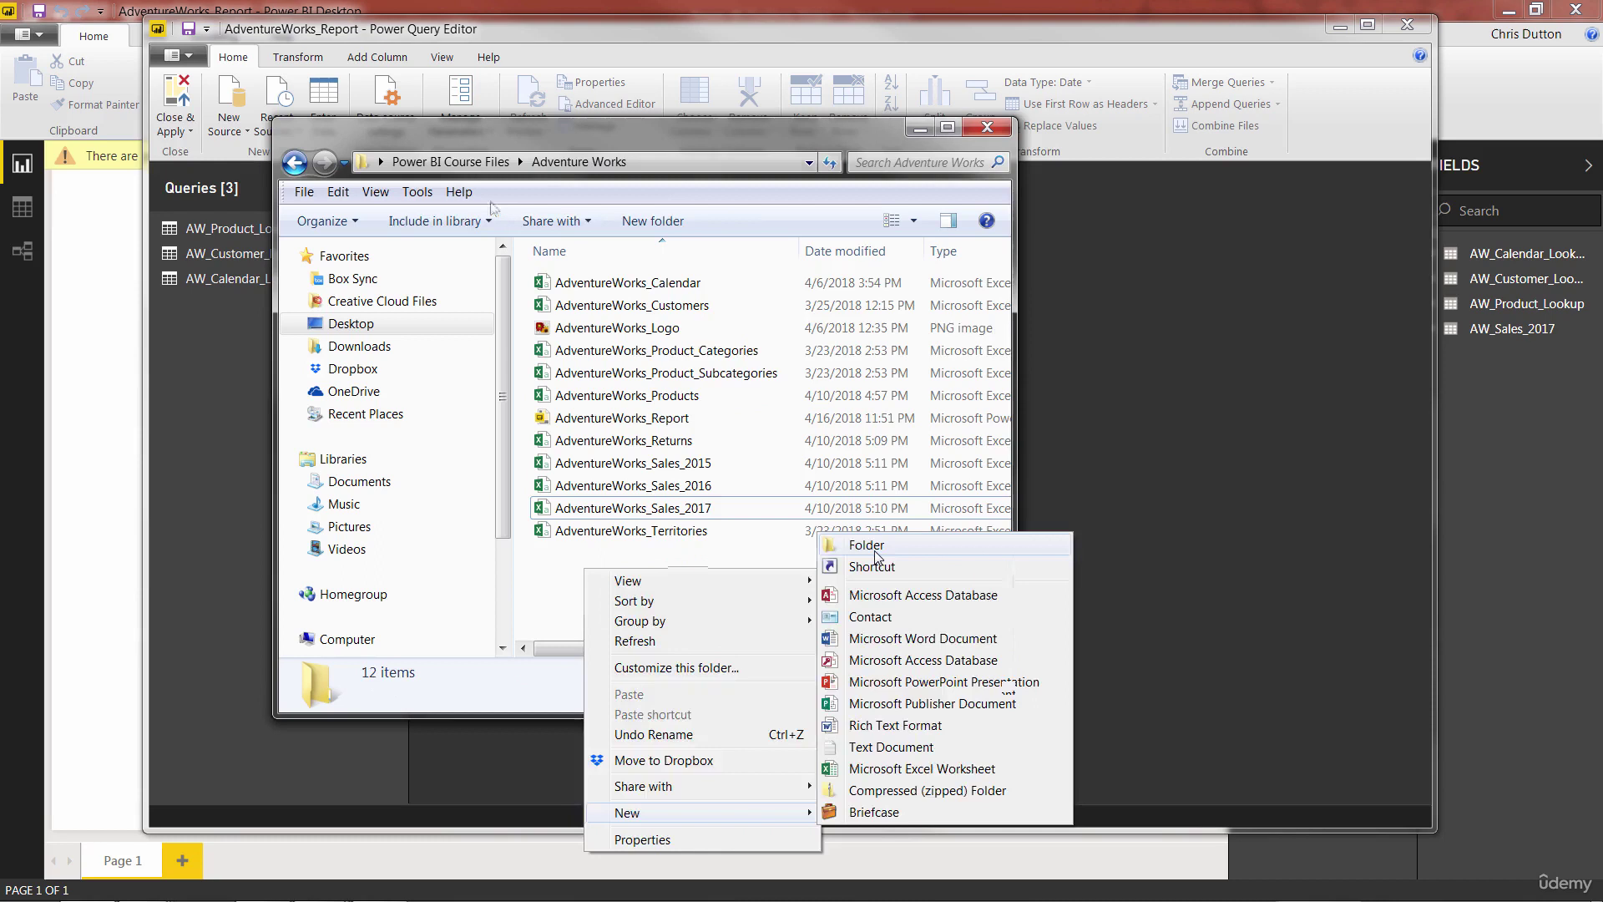
pyautogui.click(873, 547)
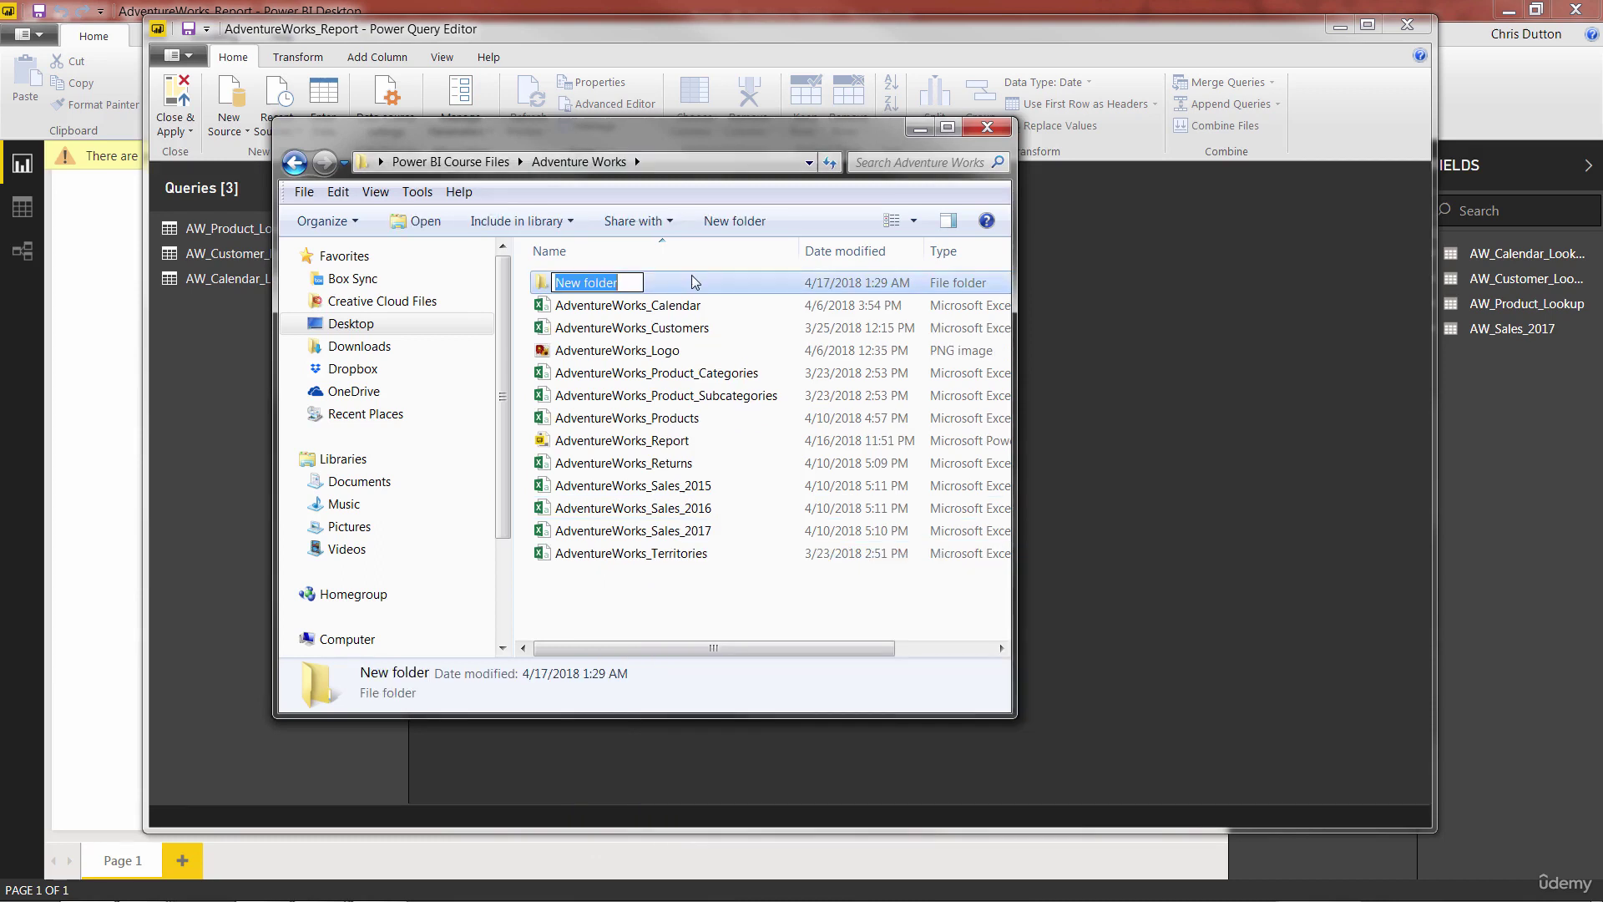
pyautogui.write('AW_')
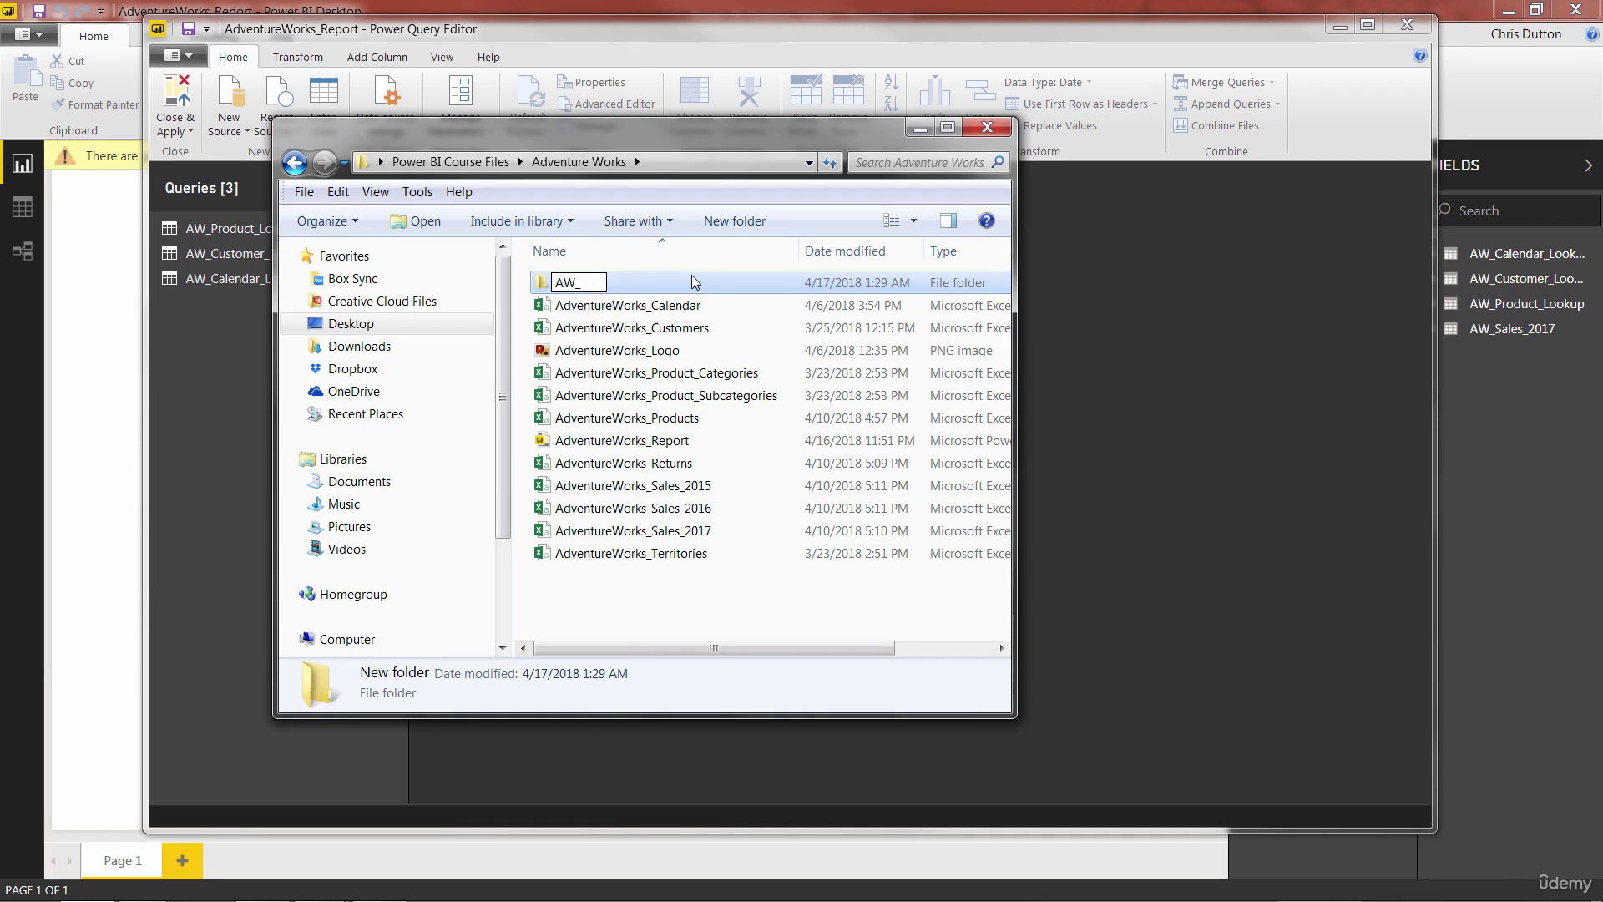
pyautogui.write('Sales')
pyautogui.press('Return')
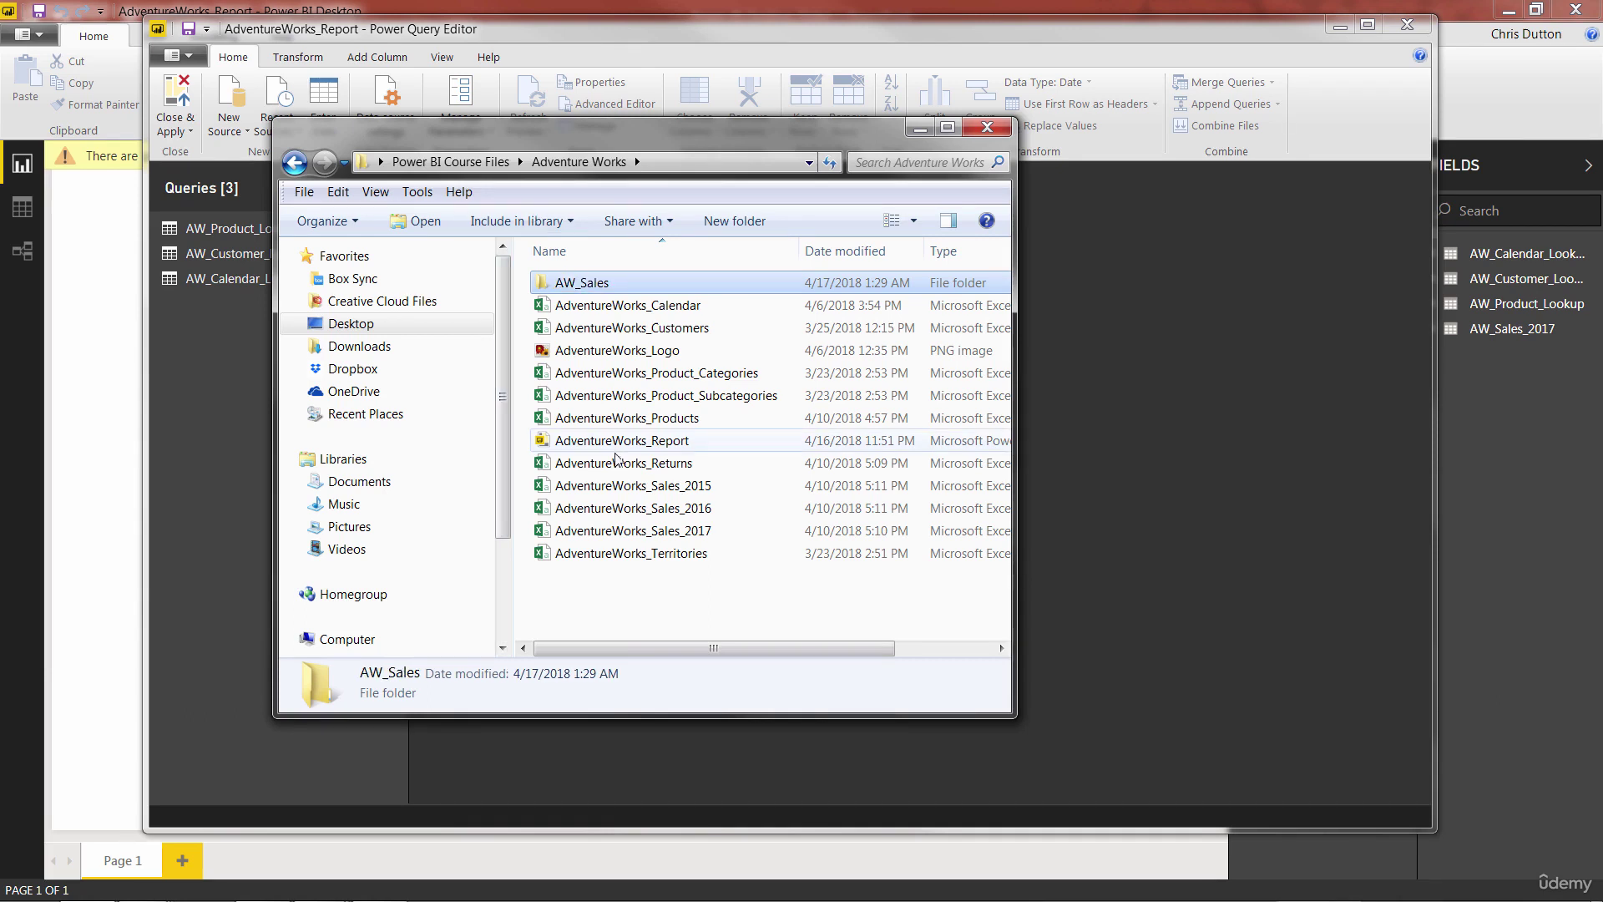
# Move the AdventureWorks_Sales_2015, 2016 and 2017 files into the AW_Sales folder, check its contents and close the file window
pyautogui.click(617, 485)
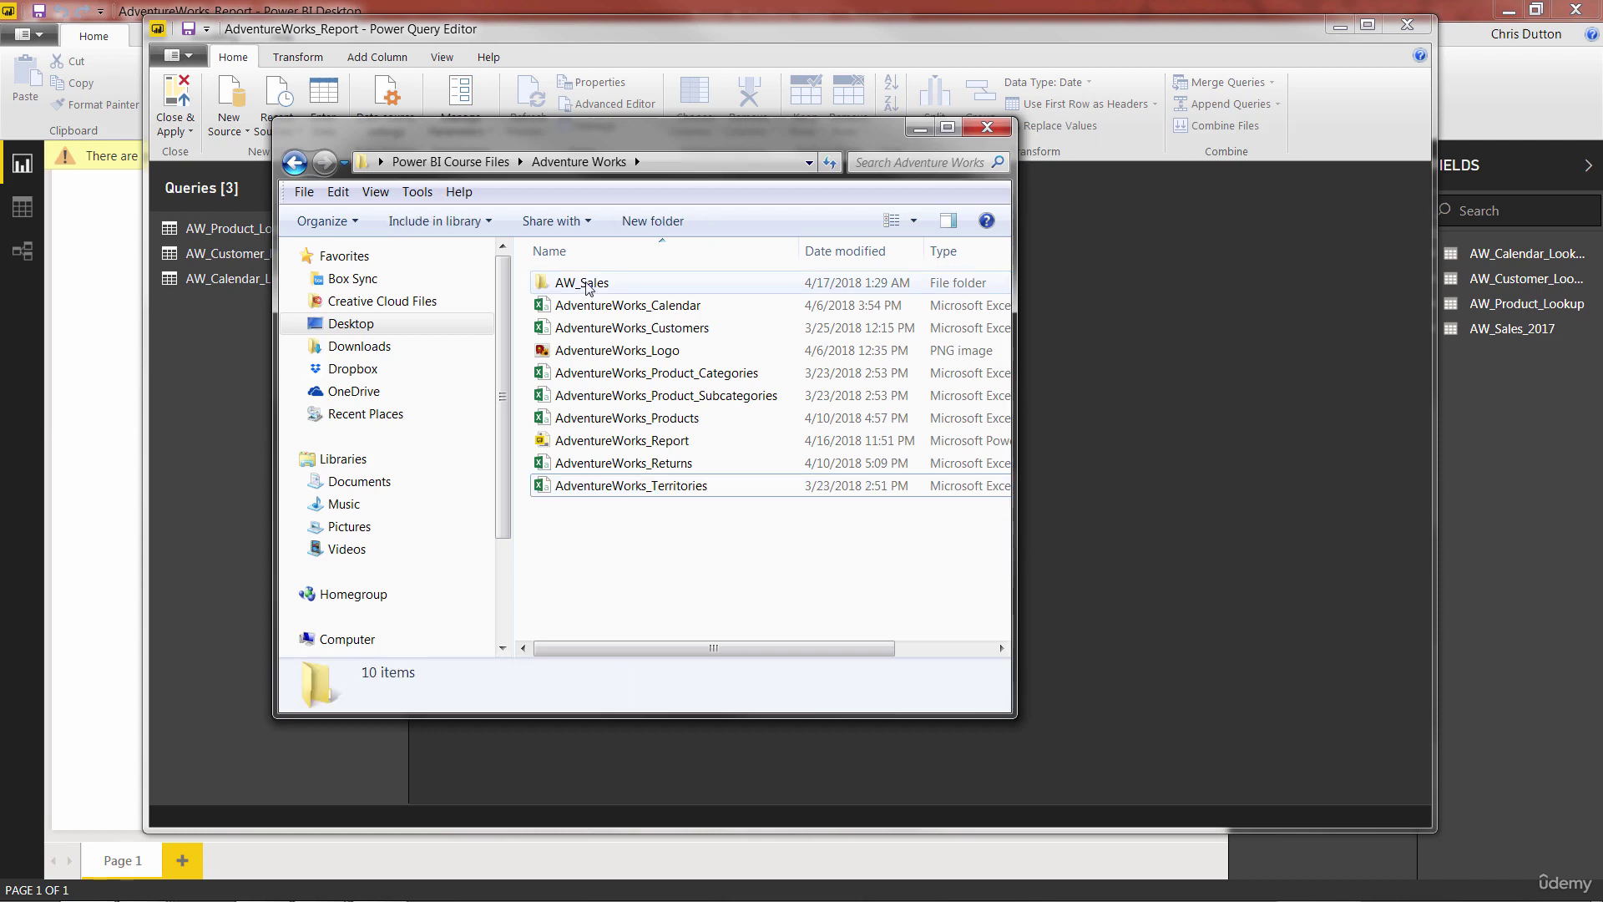
pyautogui.doubleClick(584, 283)
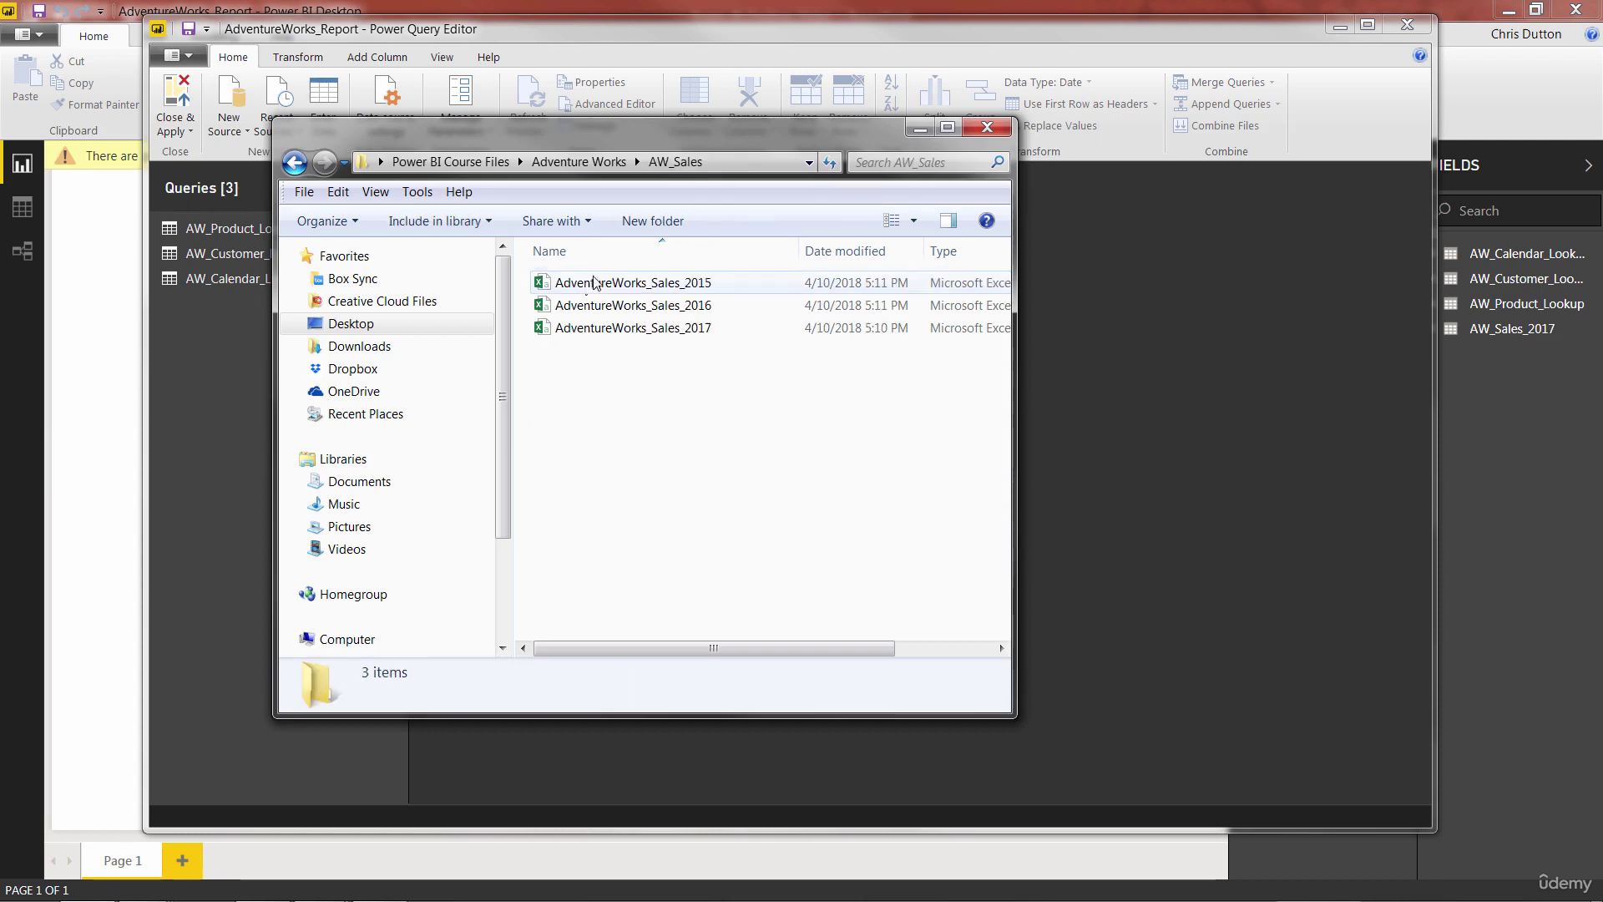
pyautogui.press('BackSpace')
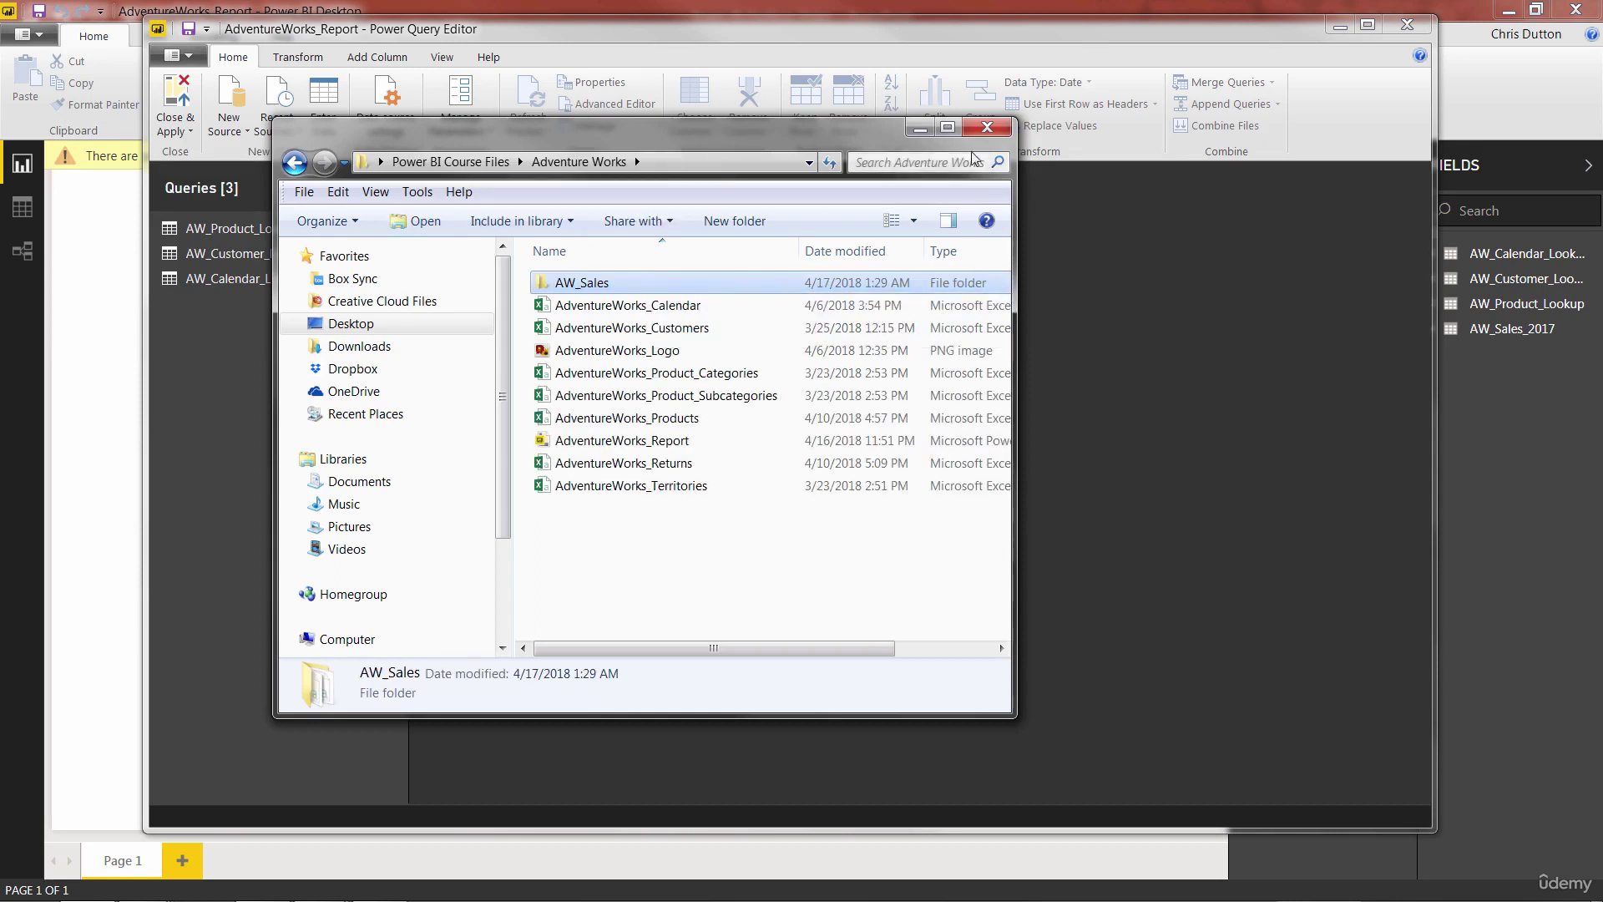
pyautogui.click(988, 129)
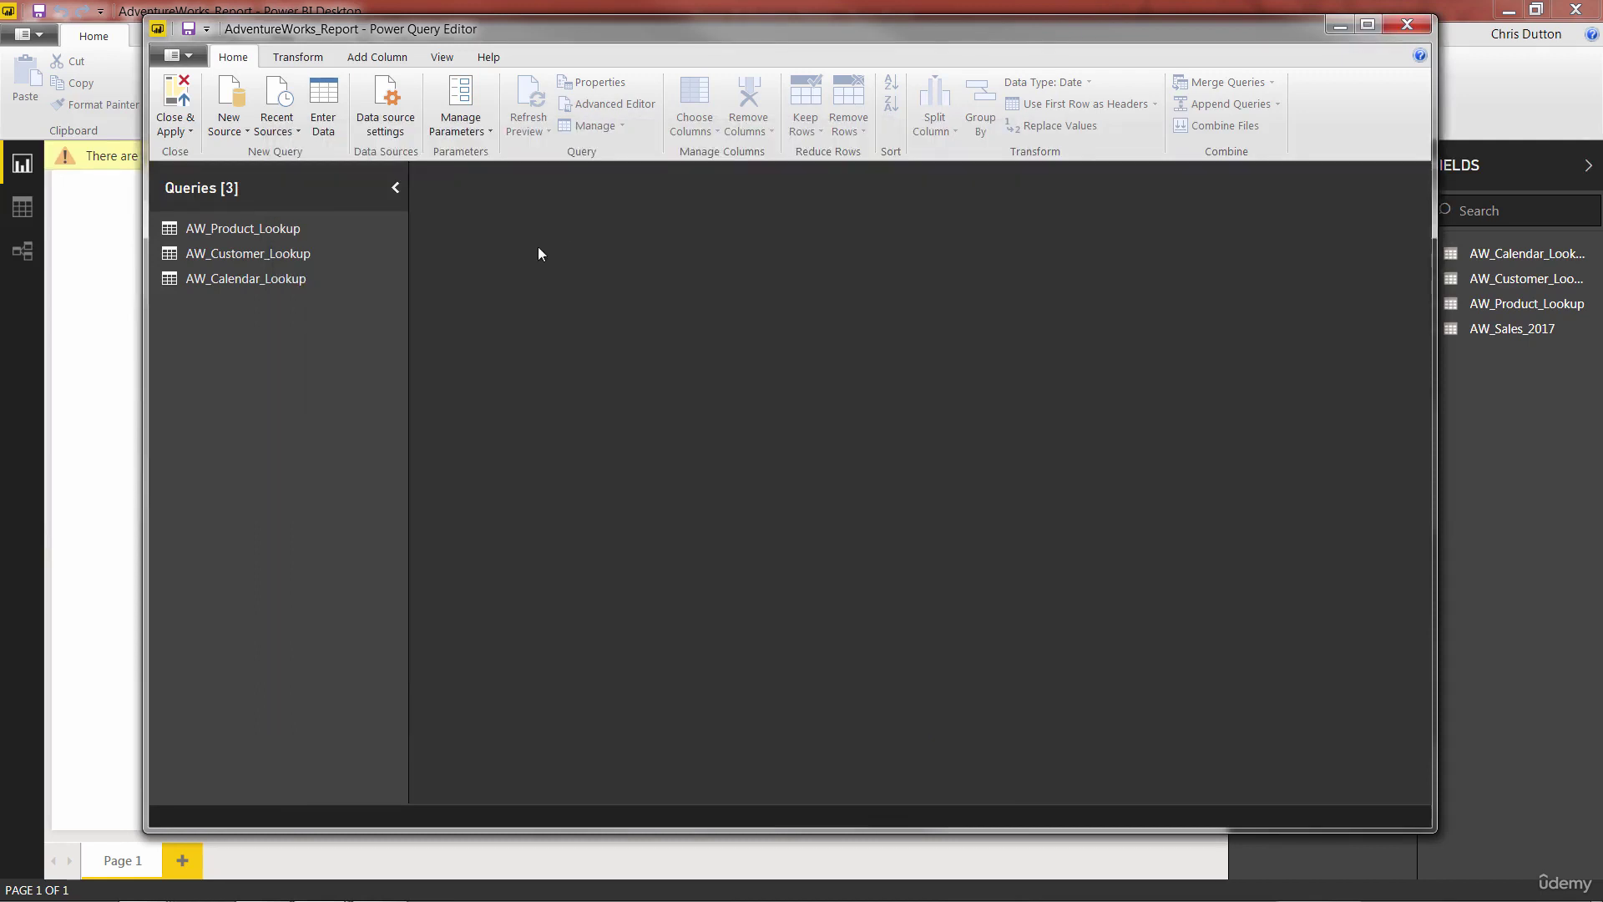
# Start a new data source of the Folder type from the full list of connectors
pyautogui.click(229, 126)
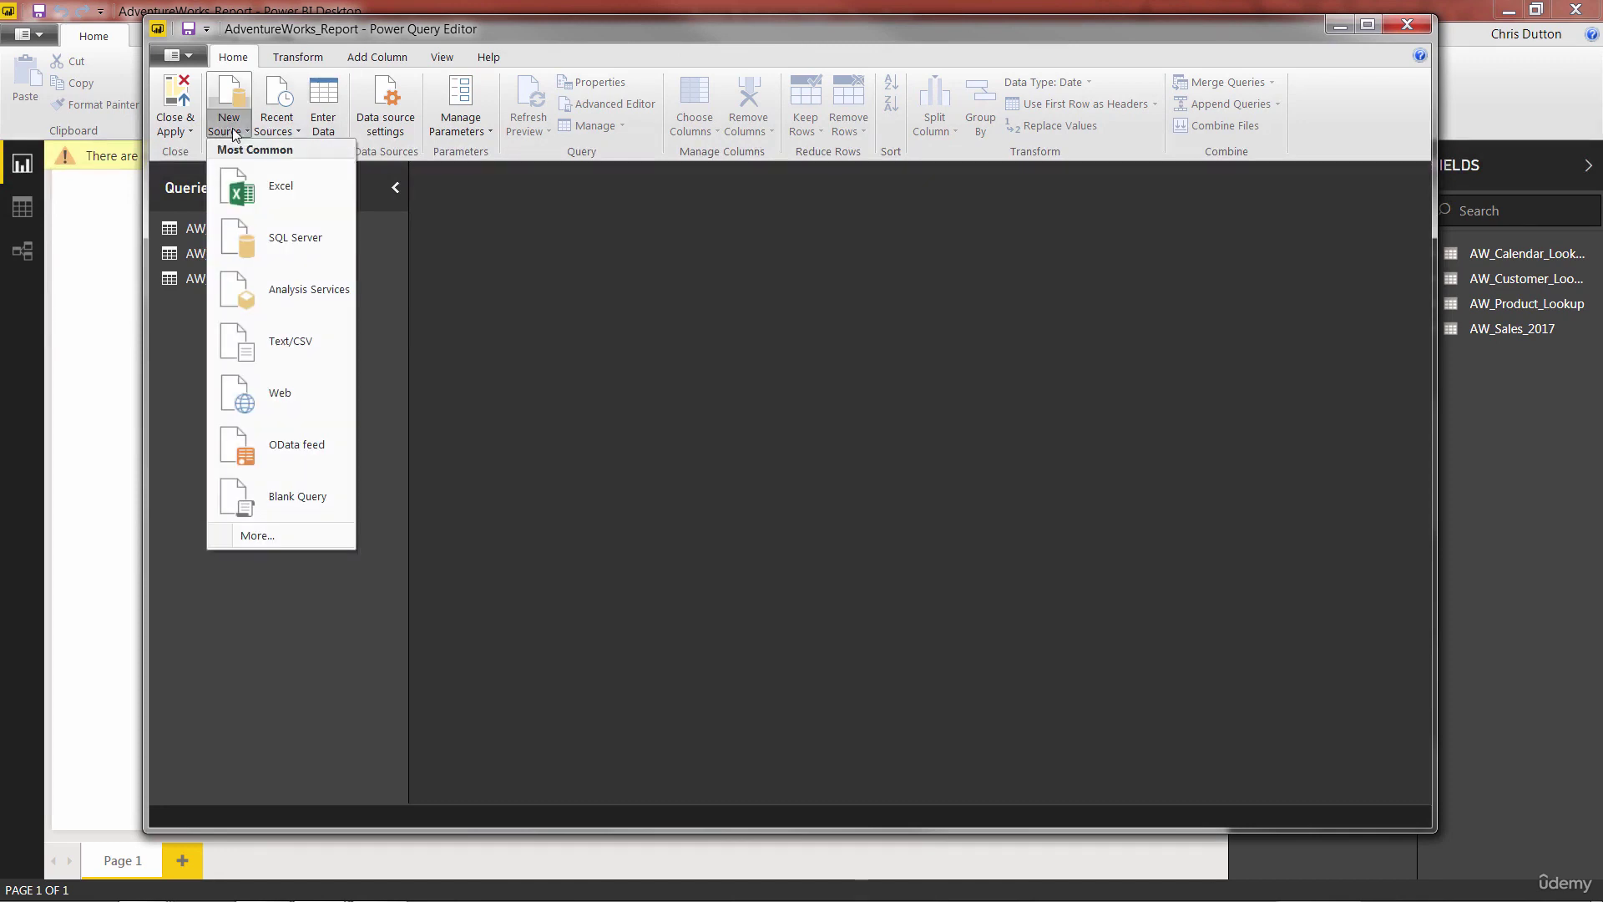
pyautogui.click(258, 533)
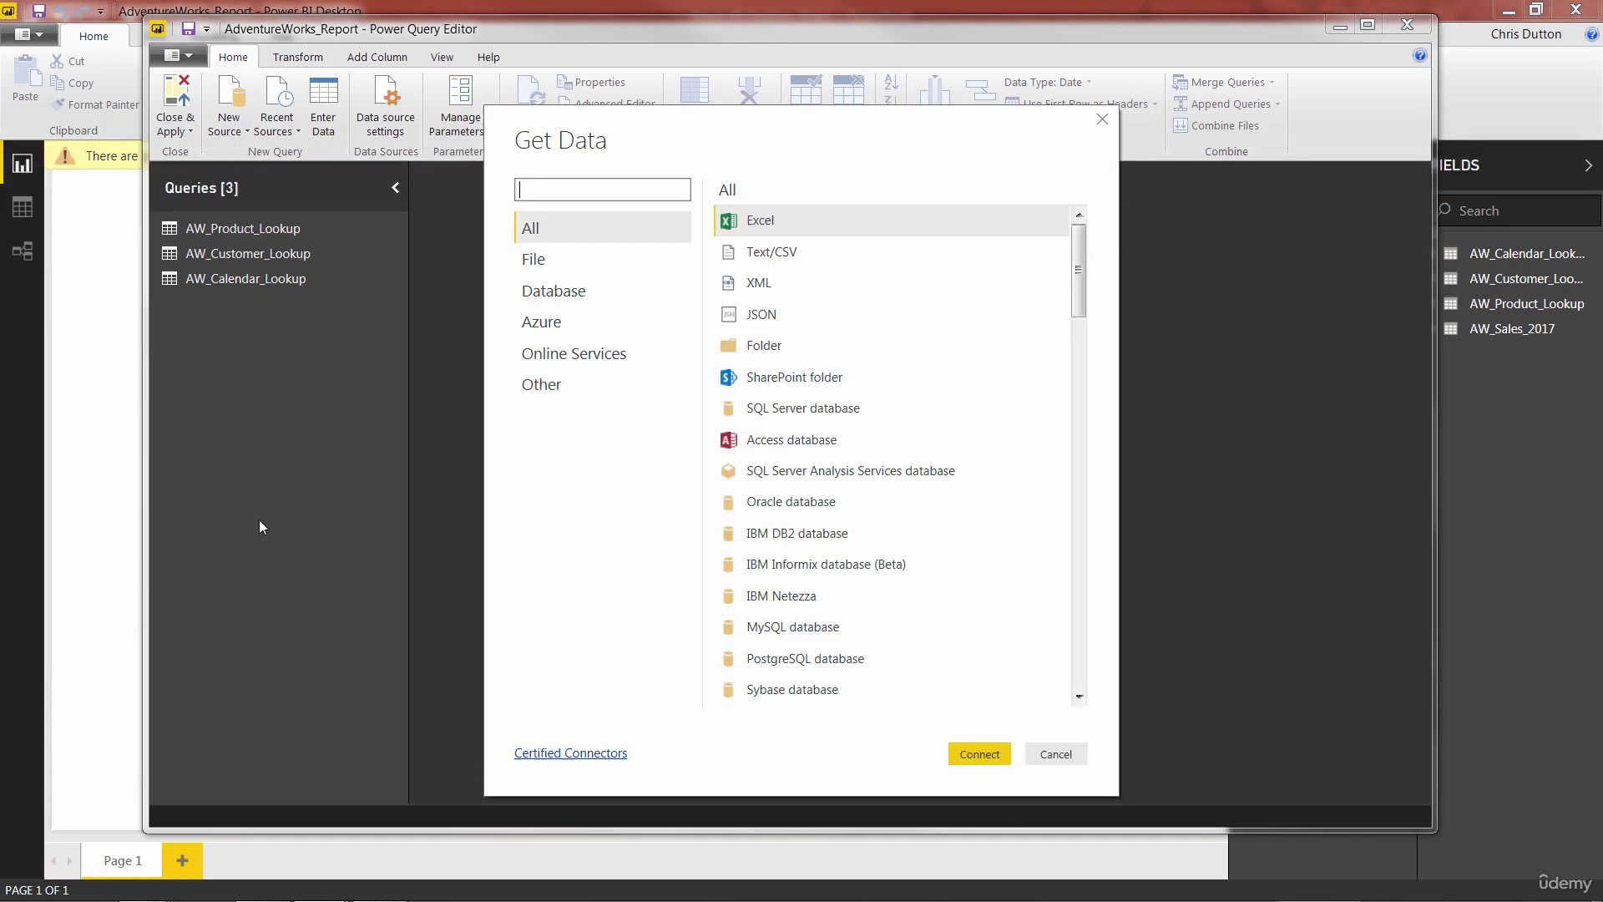
pyautogui.click(773, 349)
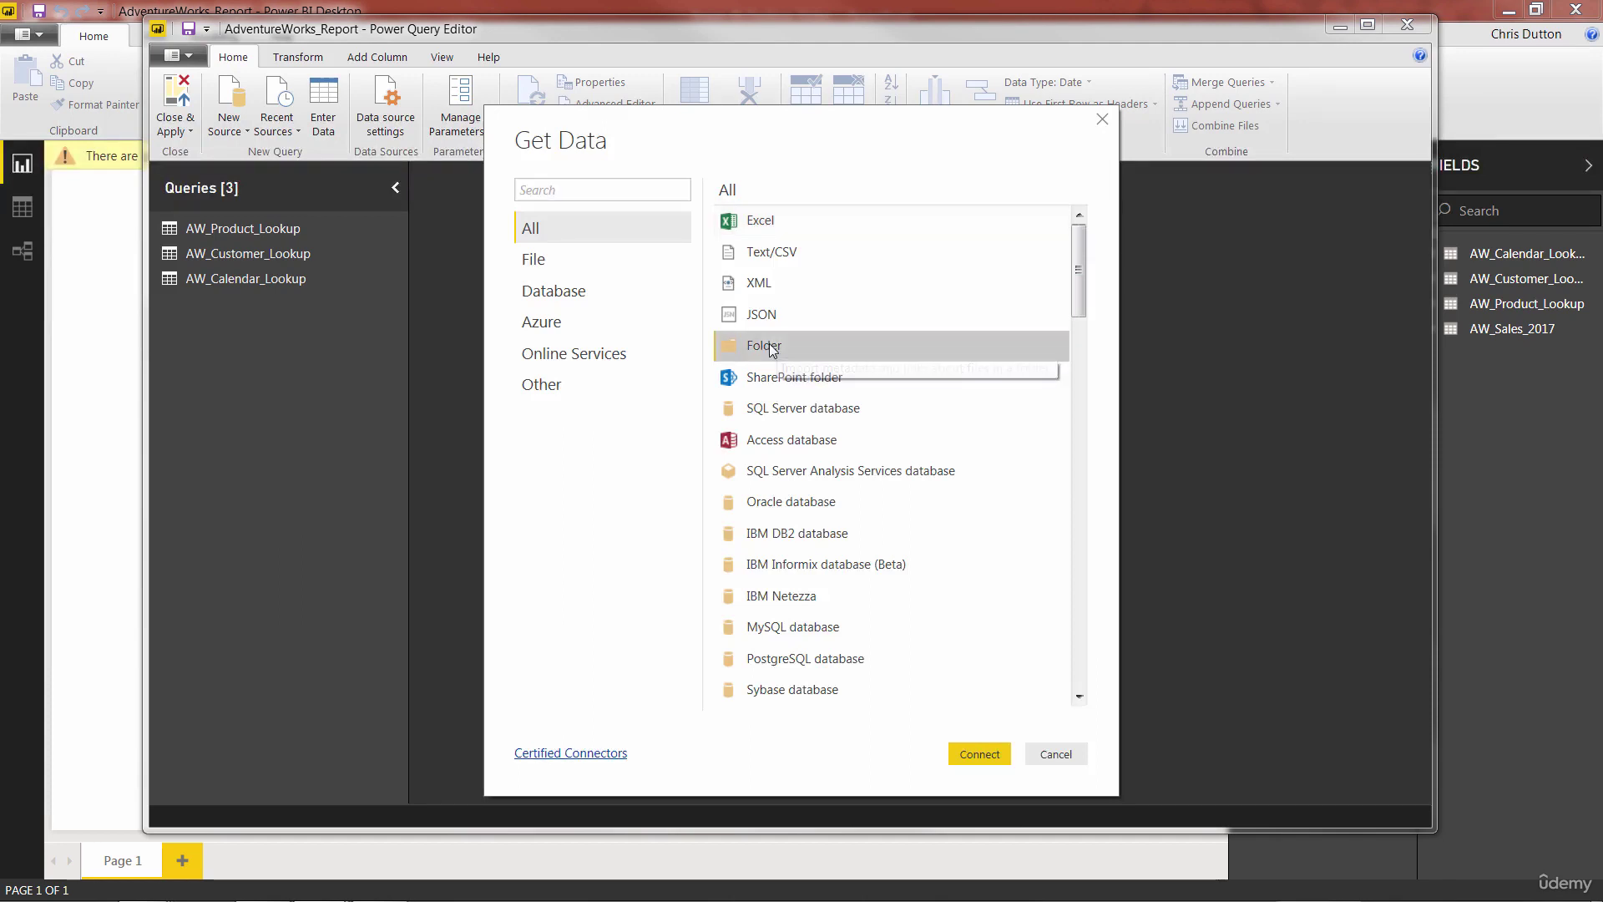
pyautogui.doubleClick(773, 349)
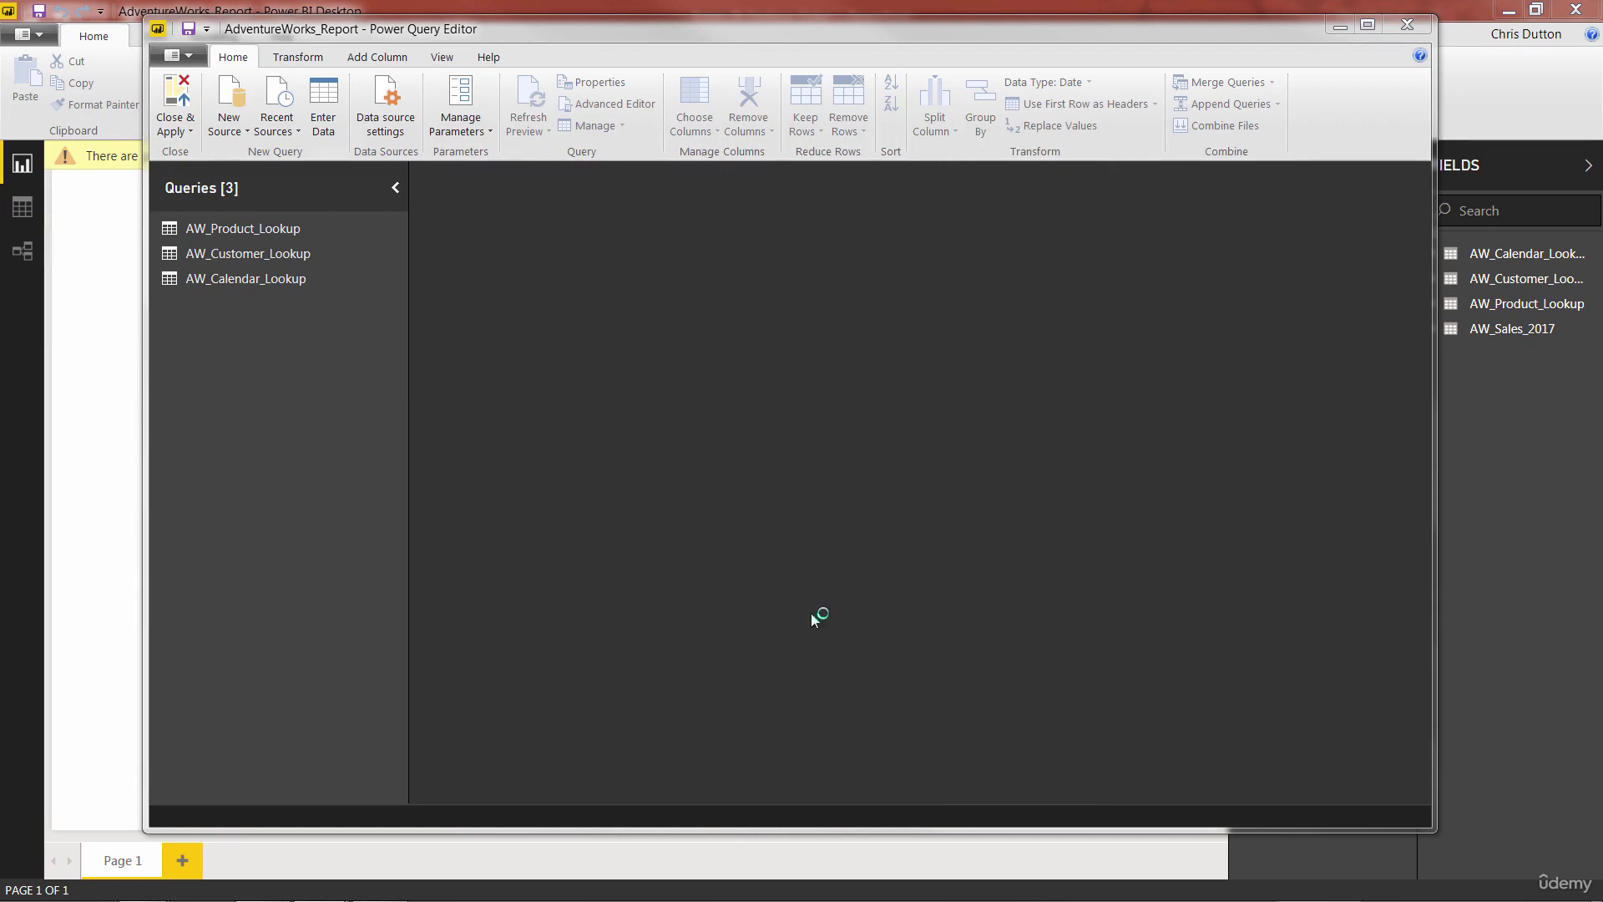
# Connect to the Power BI Course Files\Adventure Works\AW_Sales folder and open its file list for editing as a query, without combining
pyautogui.click(973, 432)
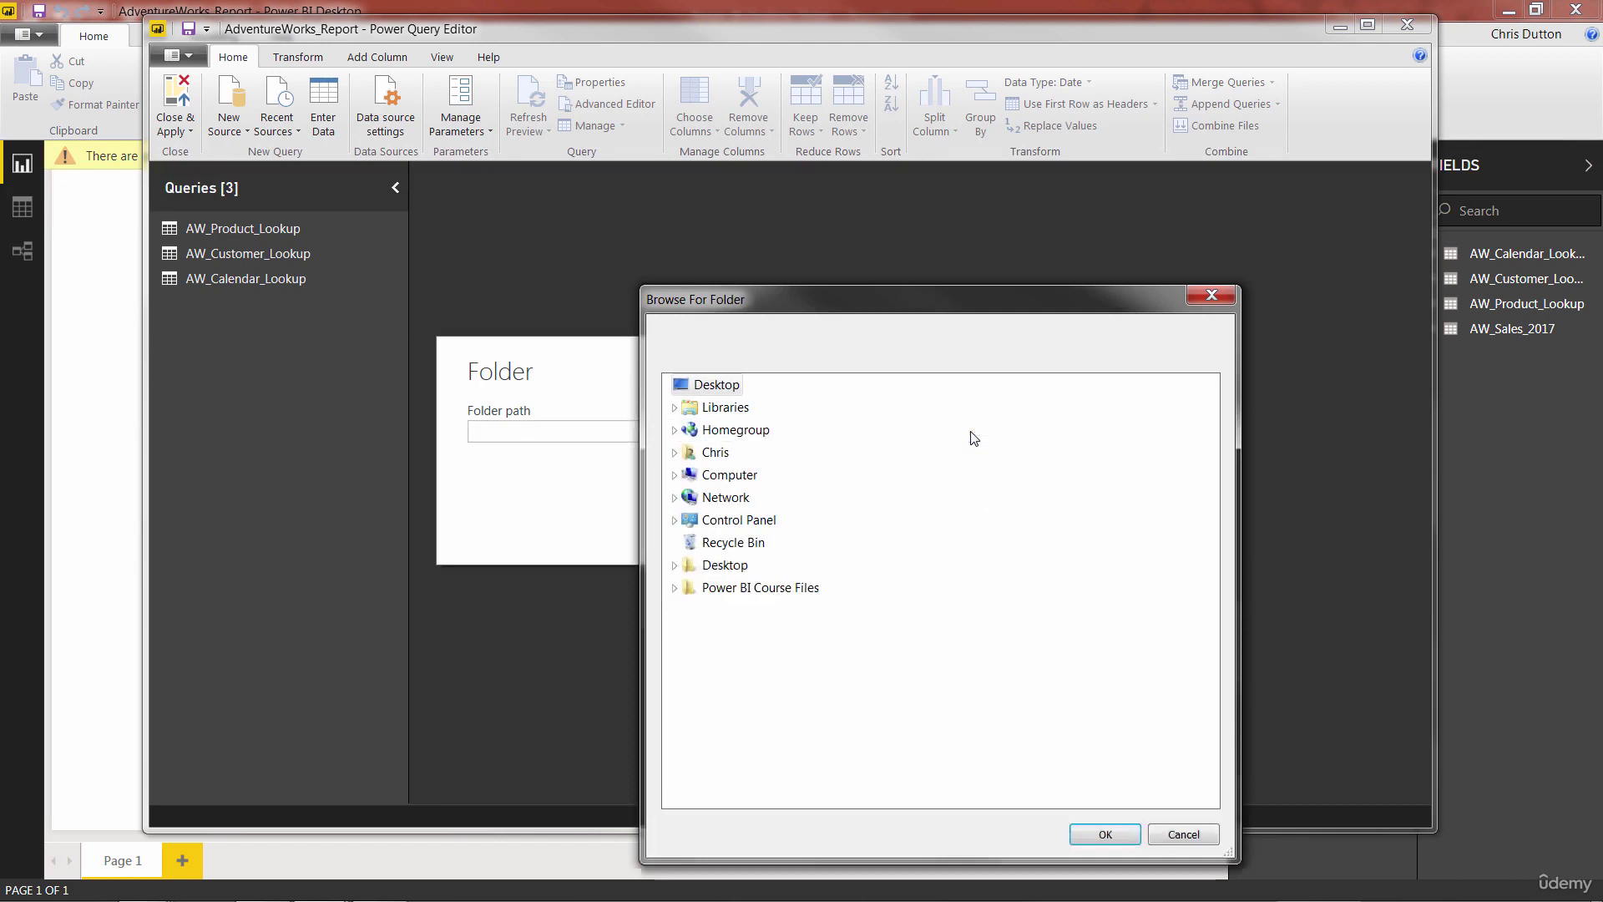
pyautogui.click(759, 587)
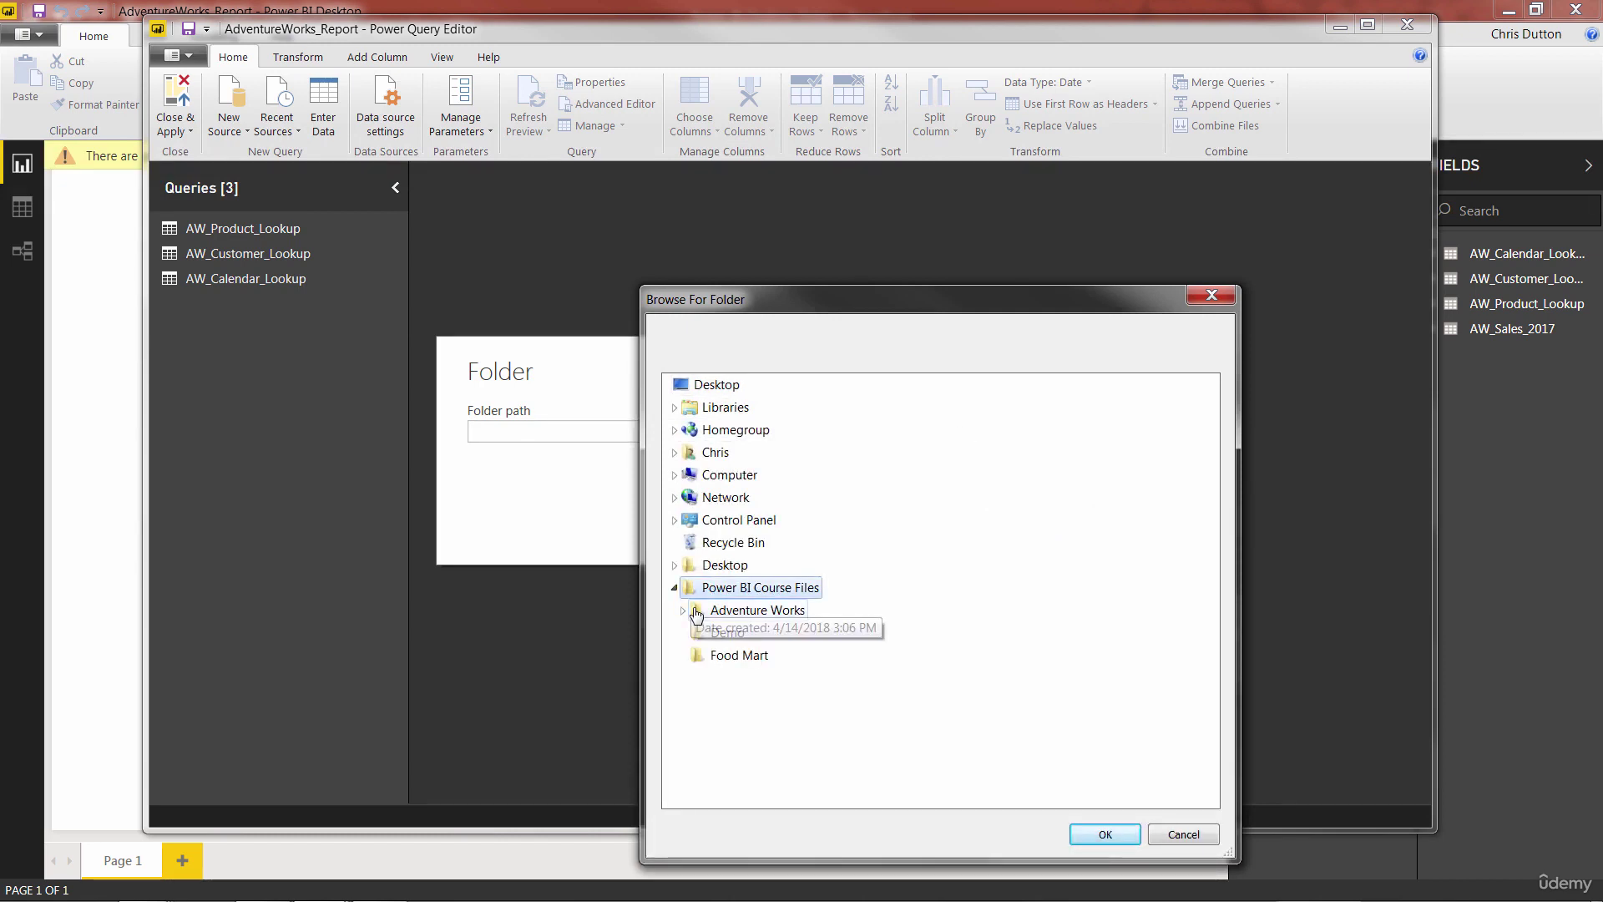
pyautogui.click(697, 614)
pyautogui.click(746, 632)
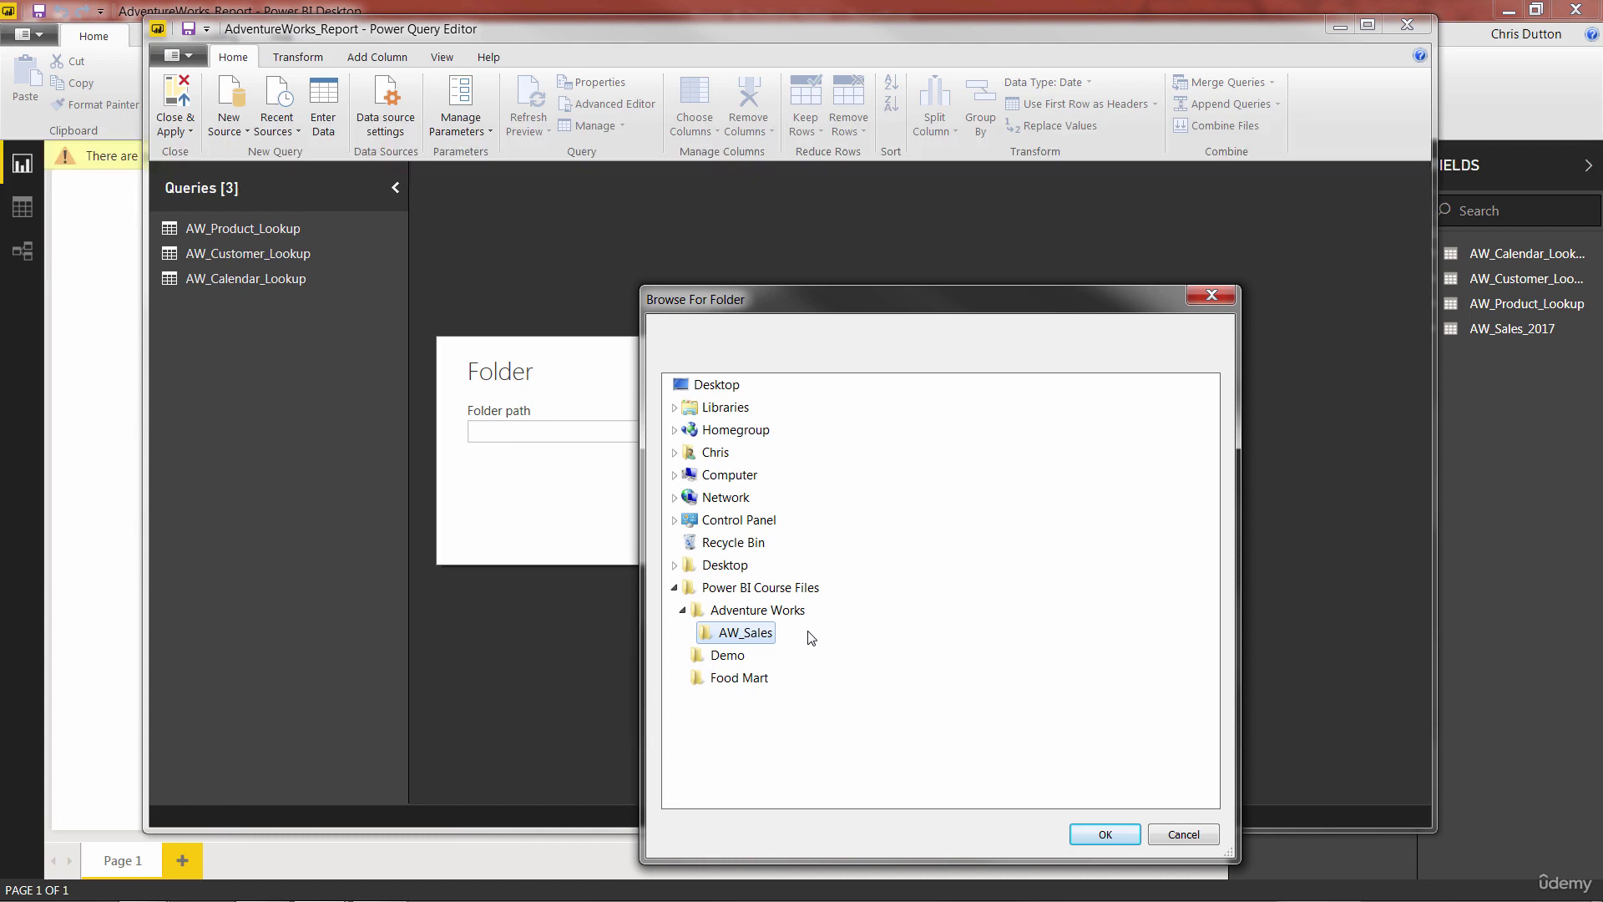
pyautogui.click(1097, 828)
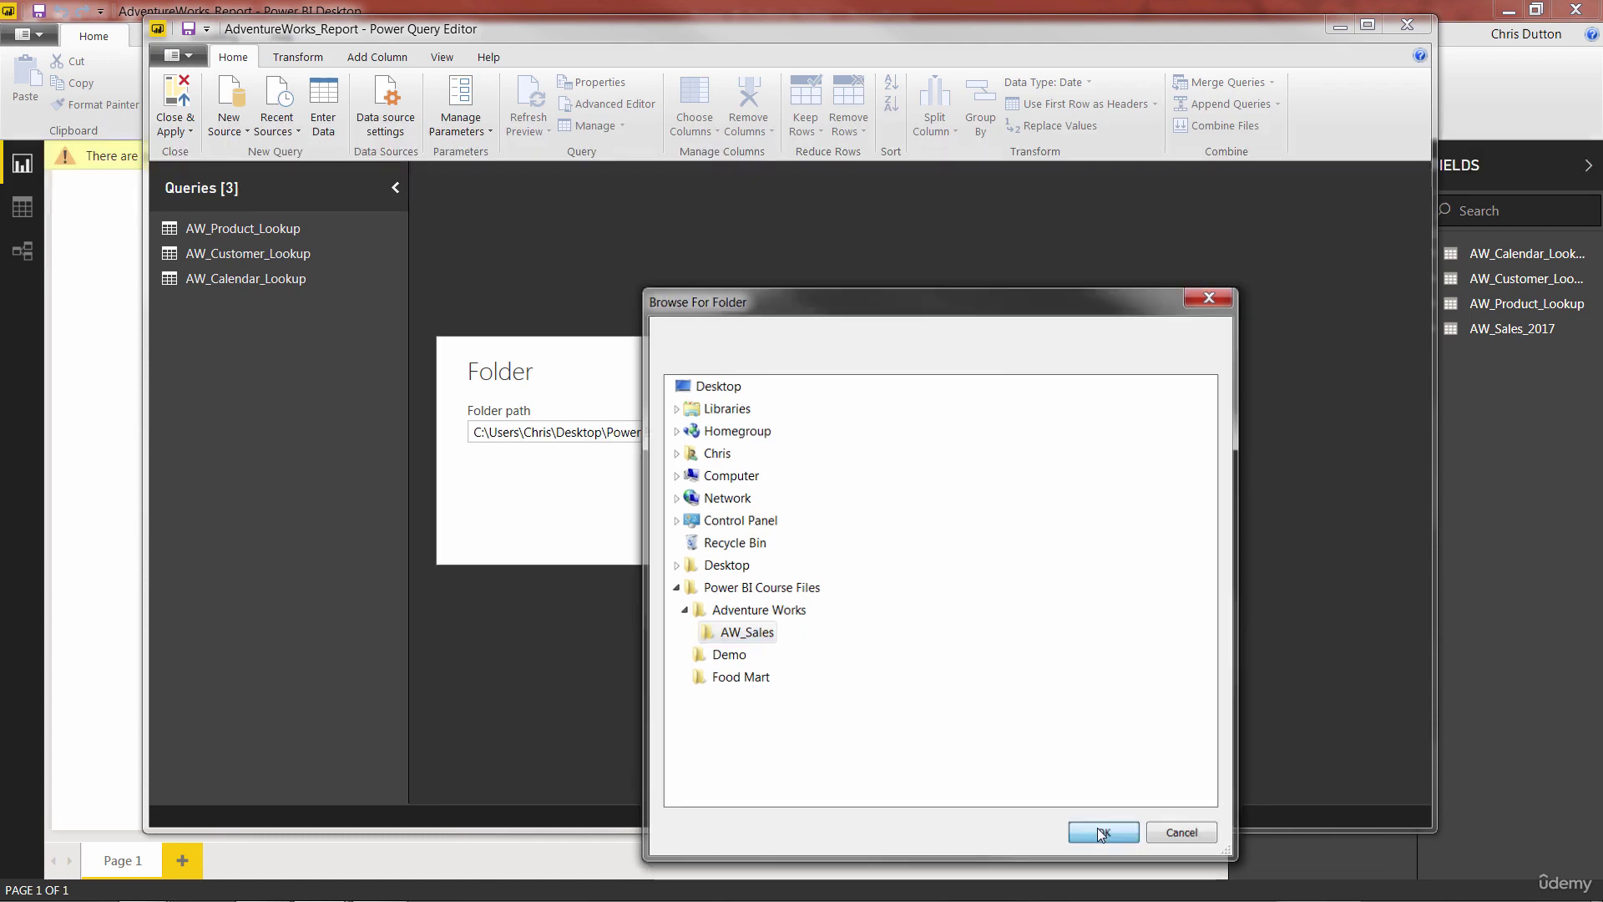
pyautogui.click(1023, 521)
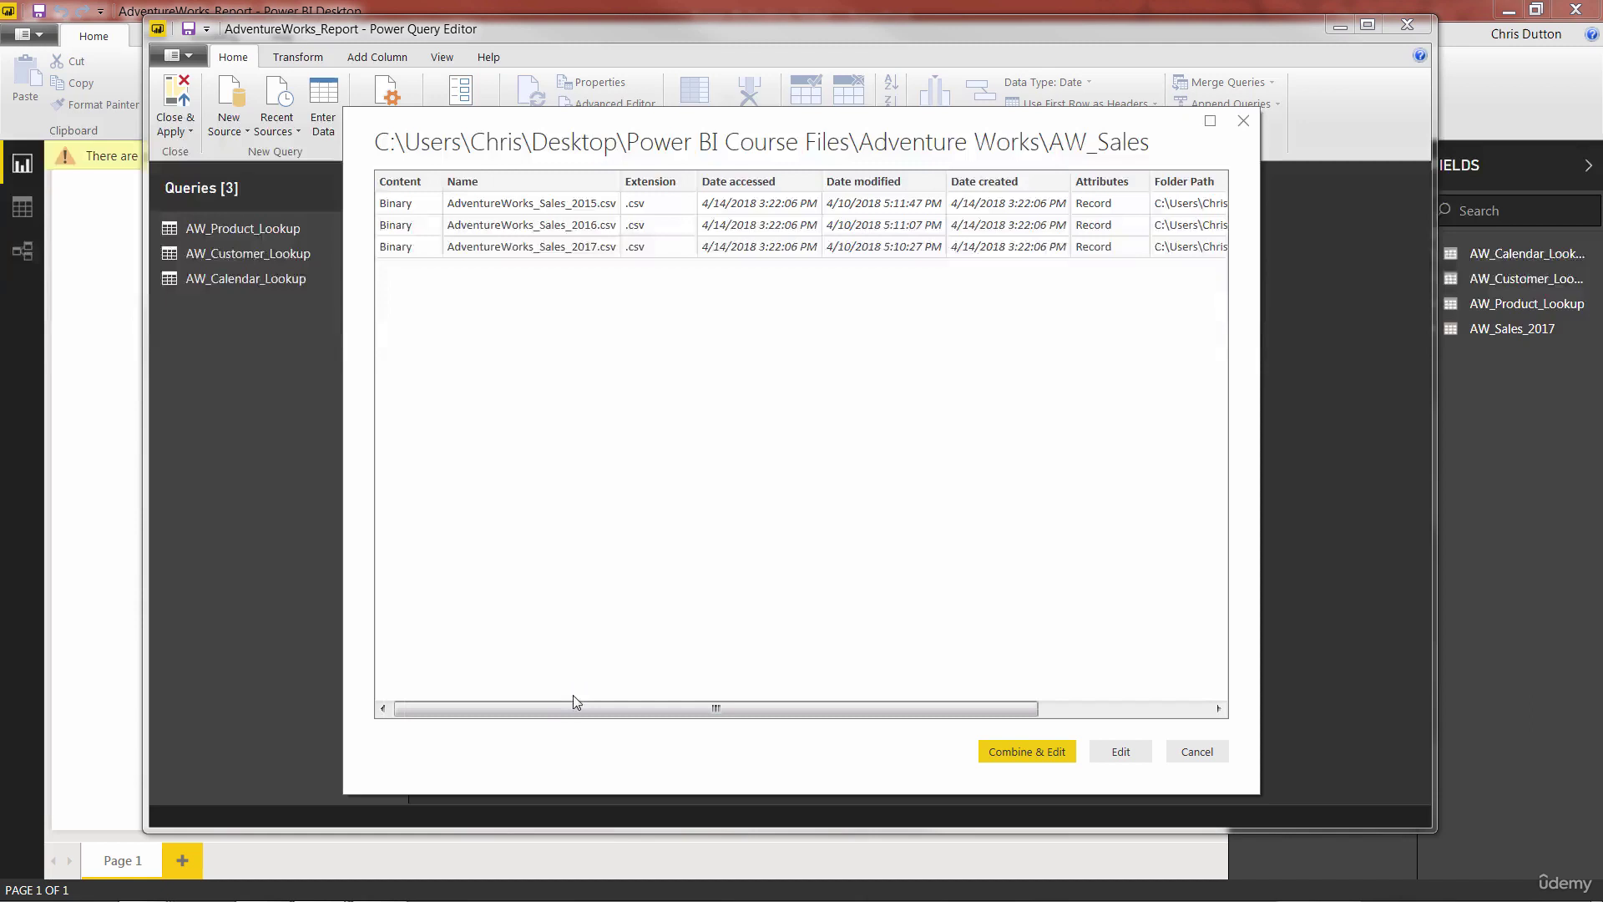
pyautogui.moveTo(575, 702); pyautogui.dragTo(848, 708)
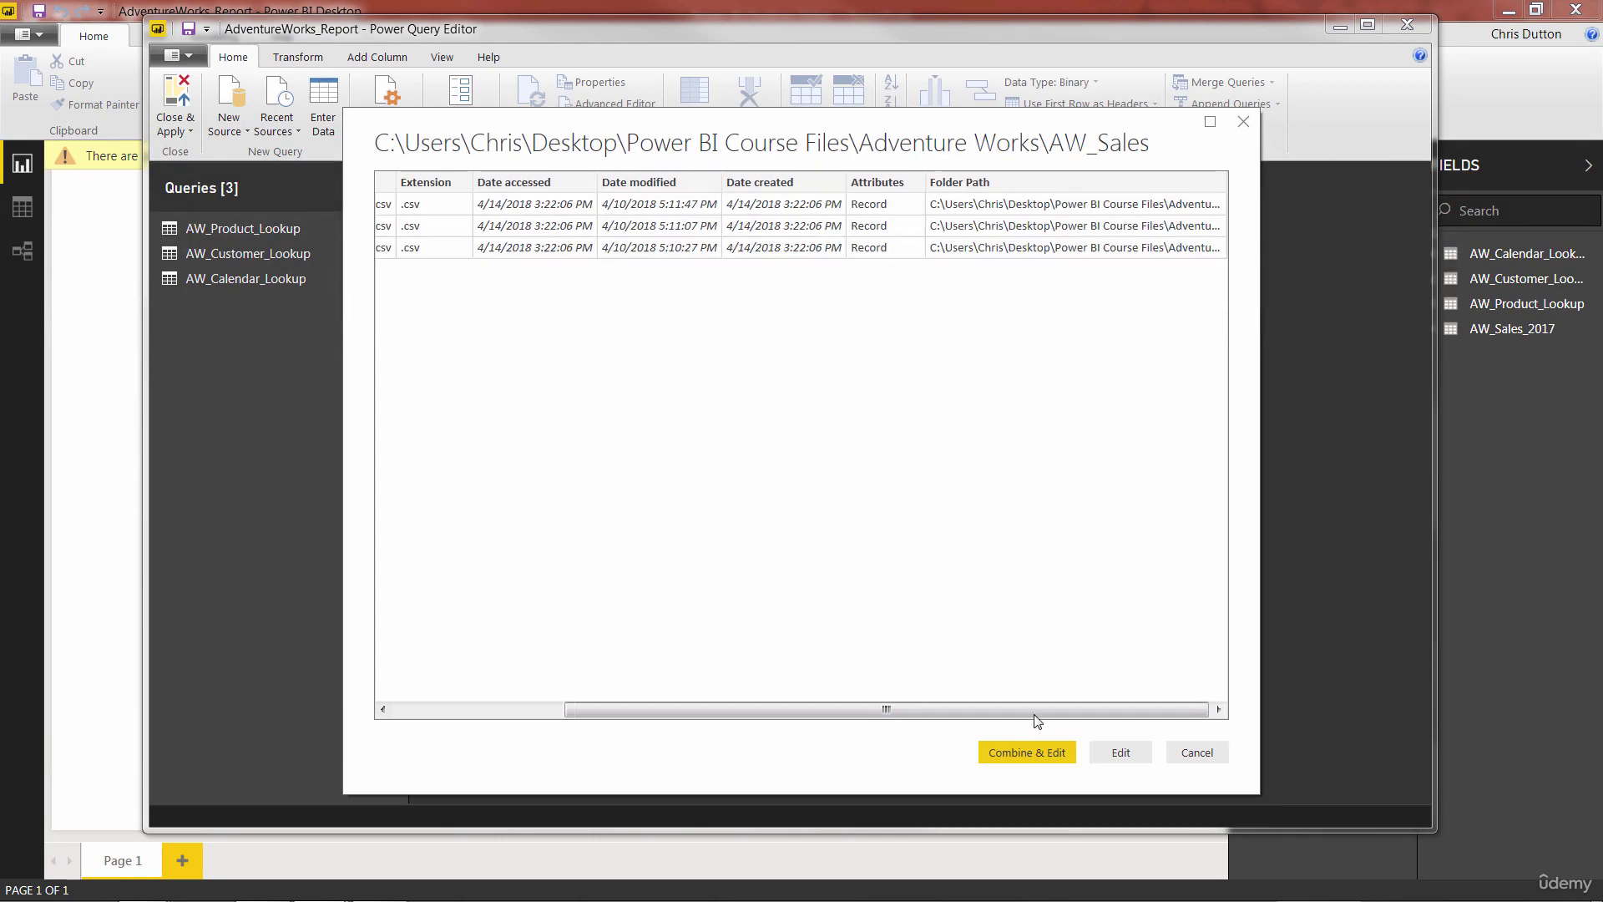
pyautogui.click(1140, 754)
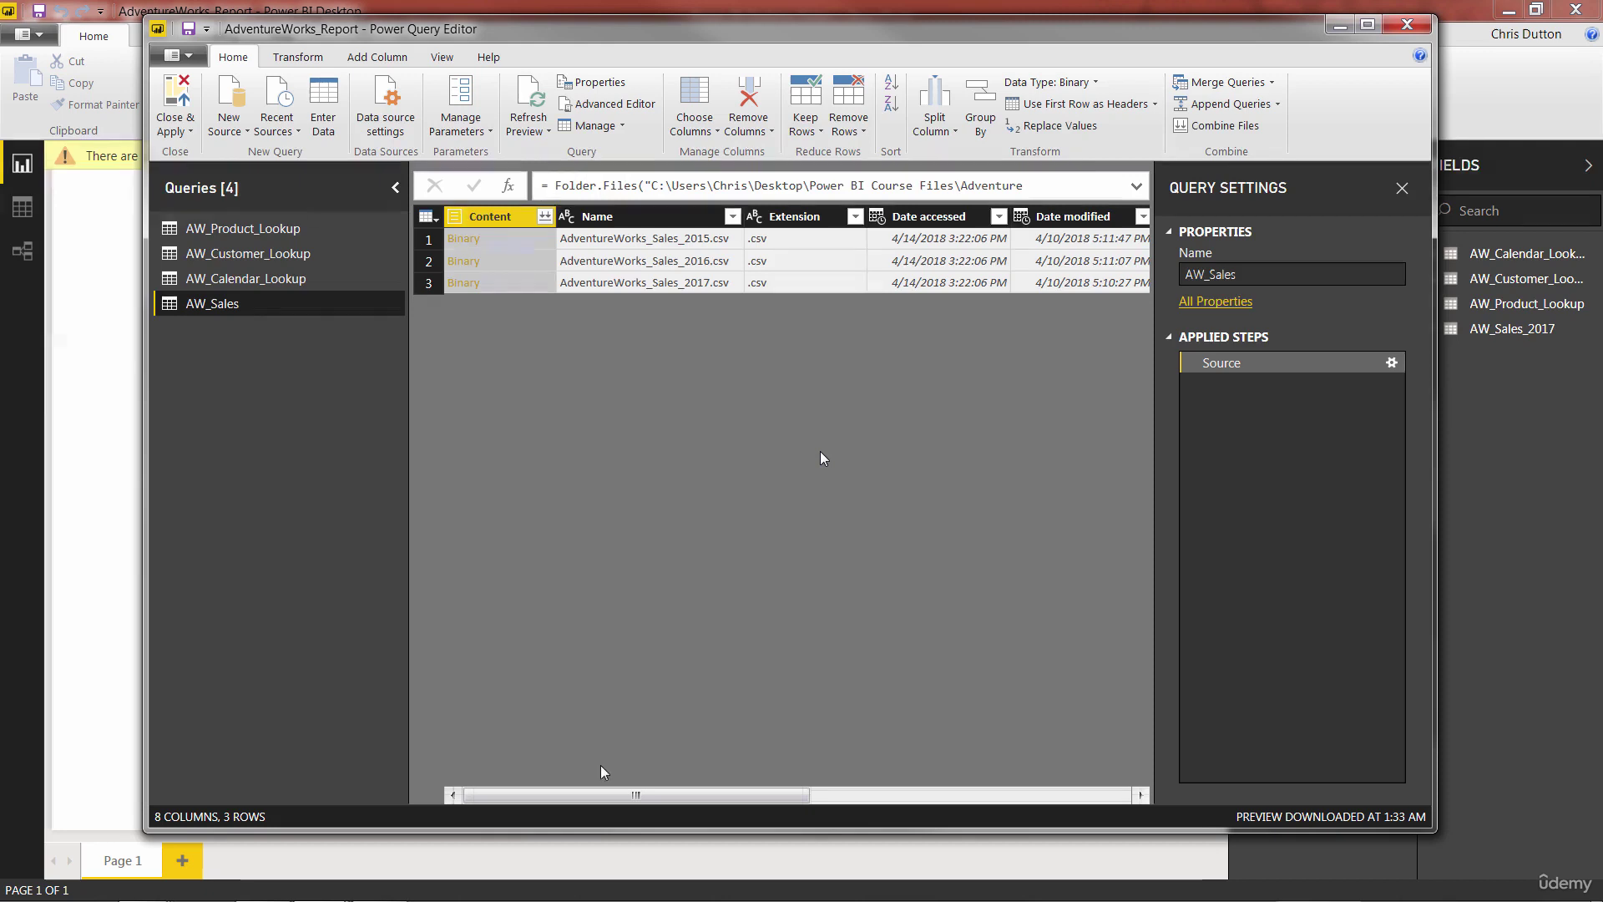
# Combine the binary files in the AW_Sales query's Content column, using the first file as the example and a comma delimiter
pyautogui.moveTo(587, 795); pyautogui.dragTo(935, 810)
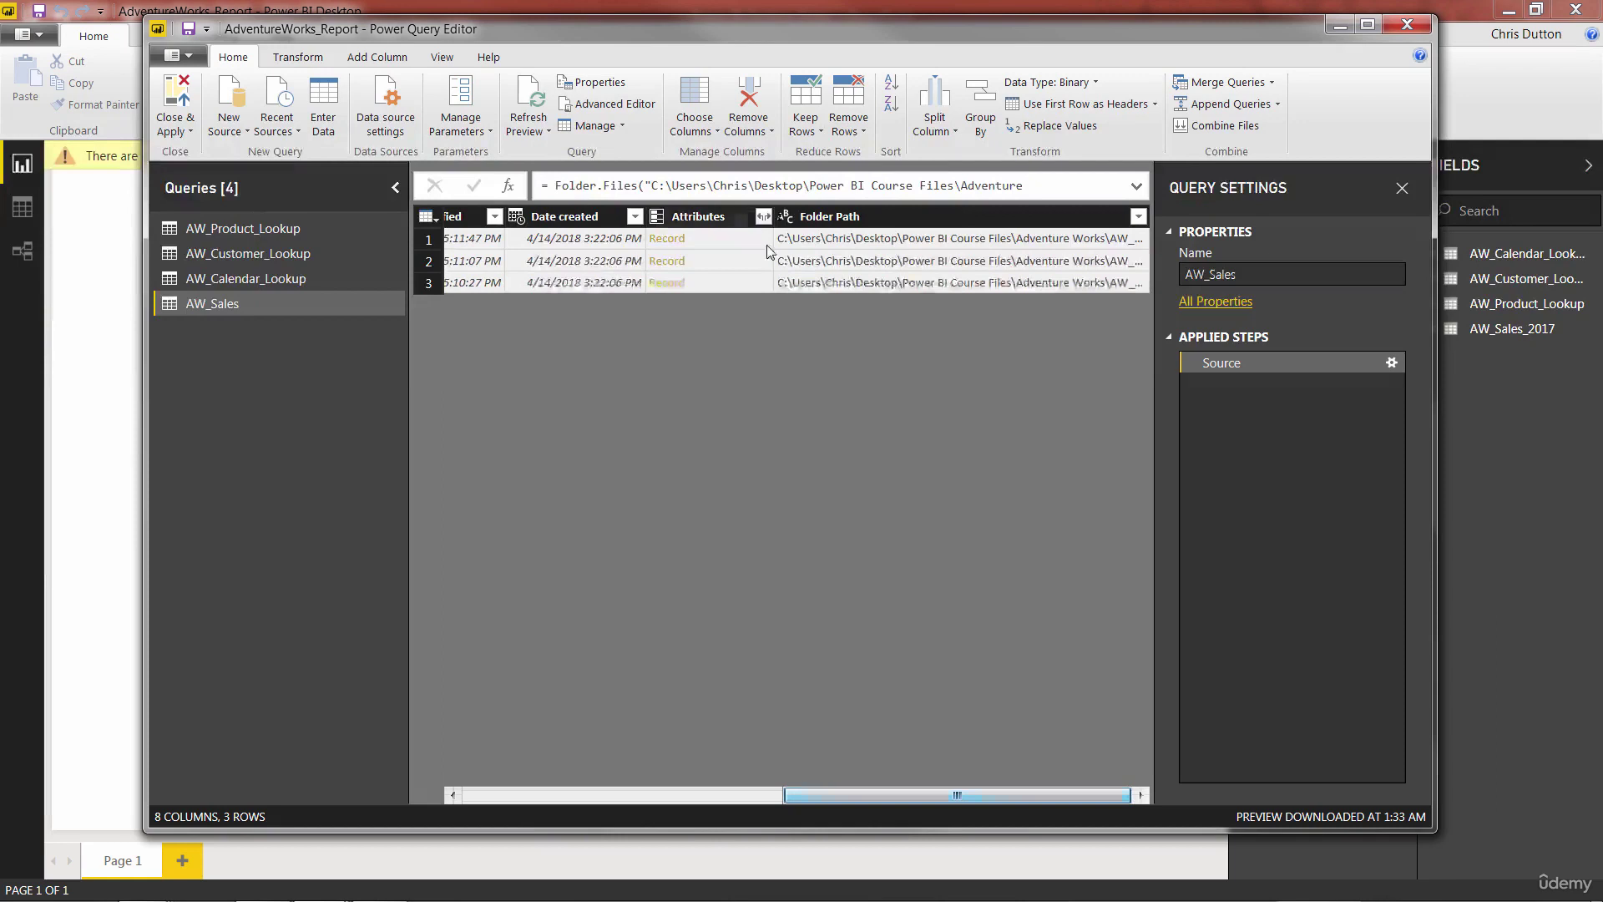
pyautogui.moveTo(841, 795); pyautogui.dragTo(937, 712)
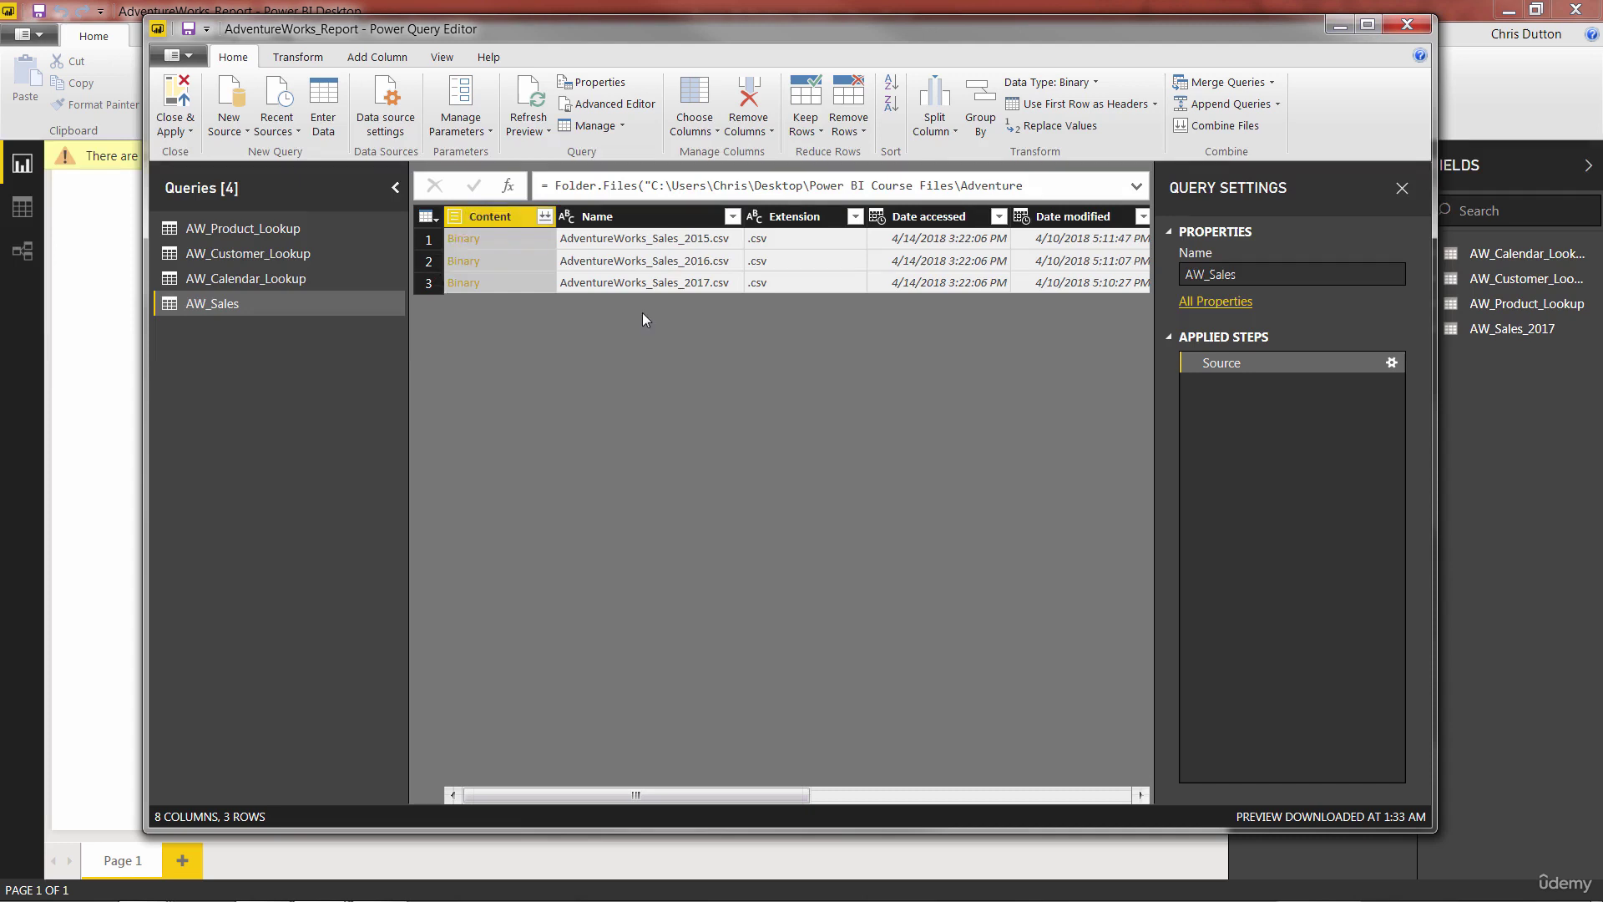
pyautogui.click(544, 217)
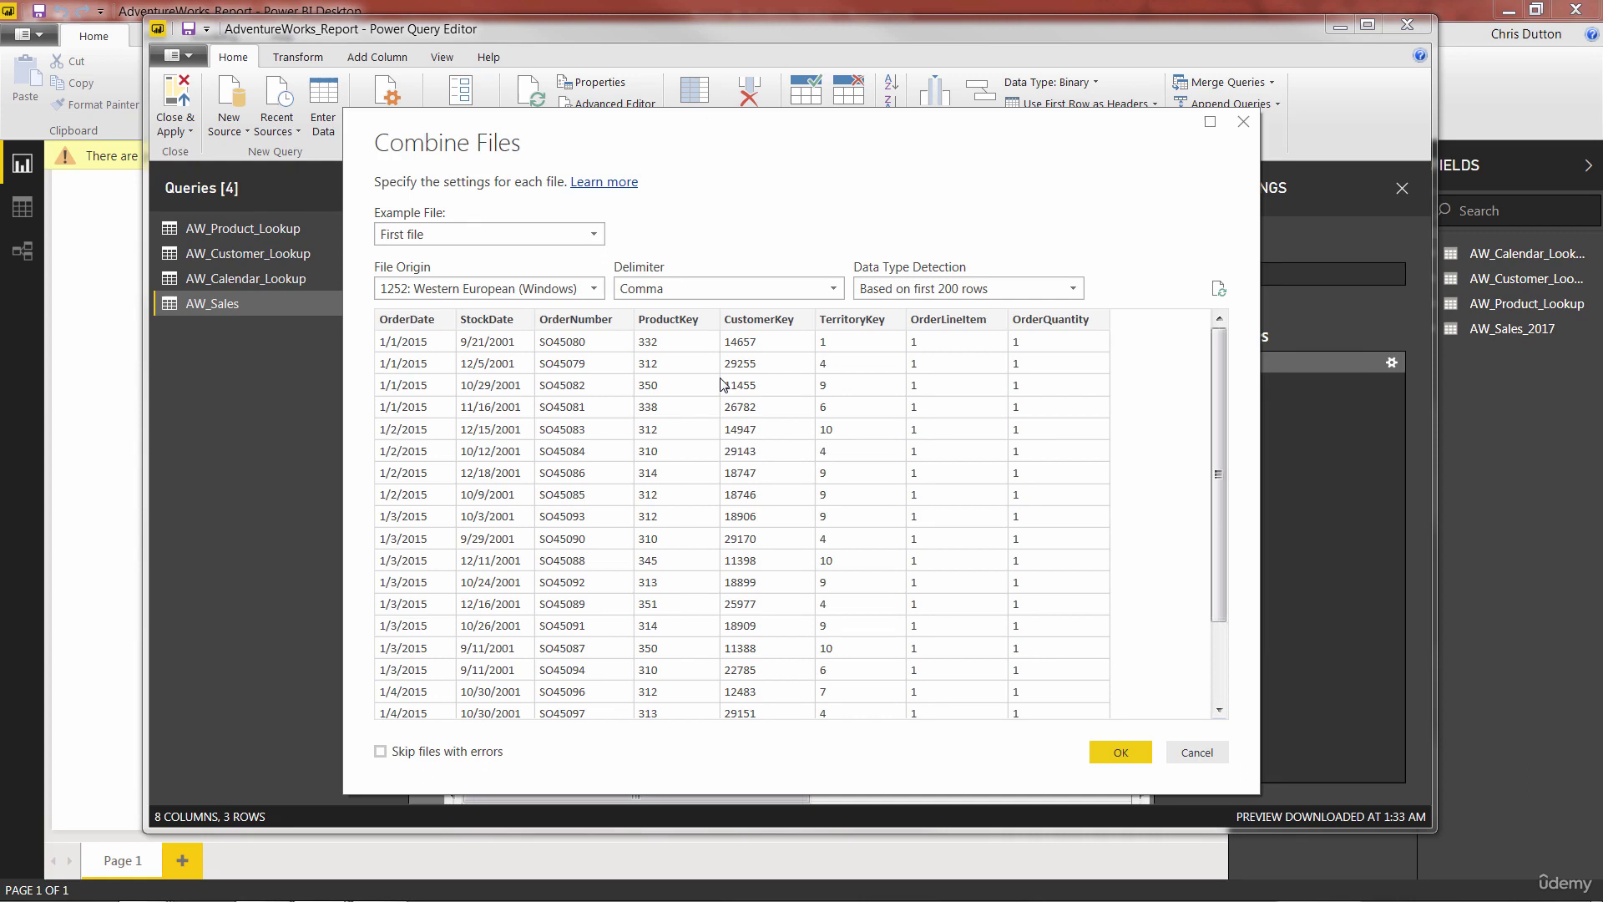
pyautogui.click(1111, 751)
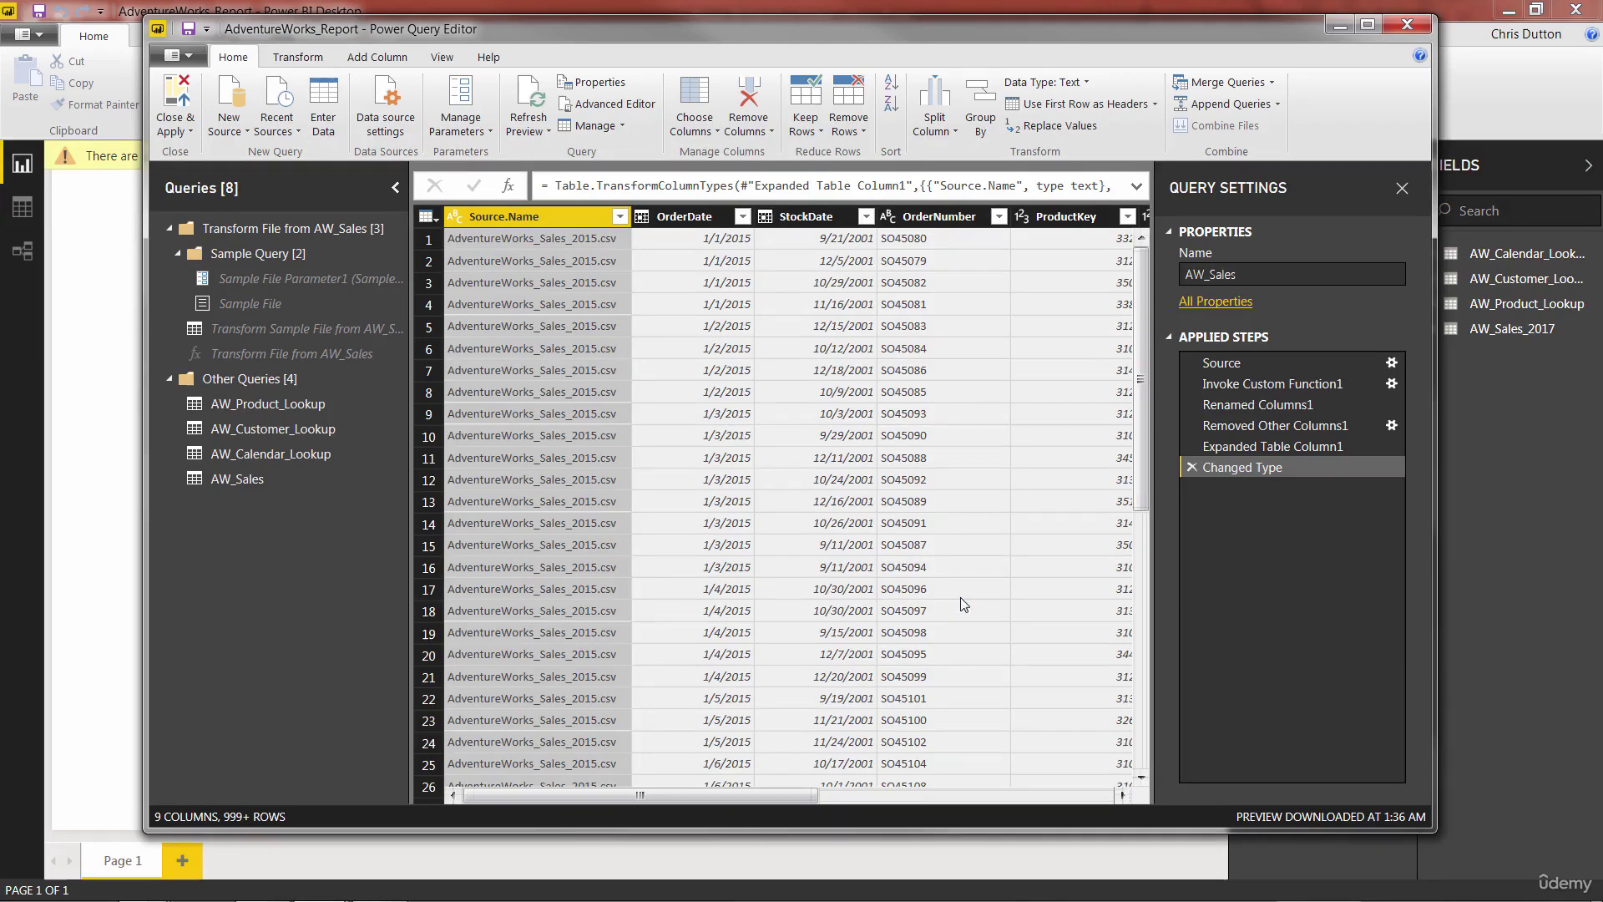
# Load the complete OrderDate filter list, look through the range of dates and cancel without filtering
pyautogui.click(744, 218)
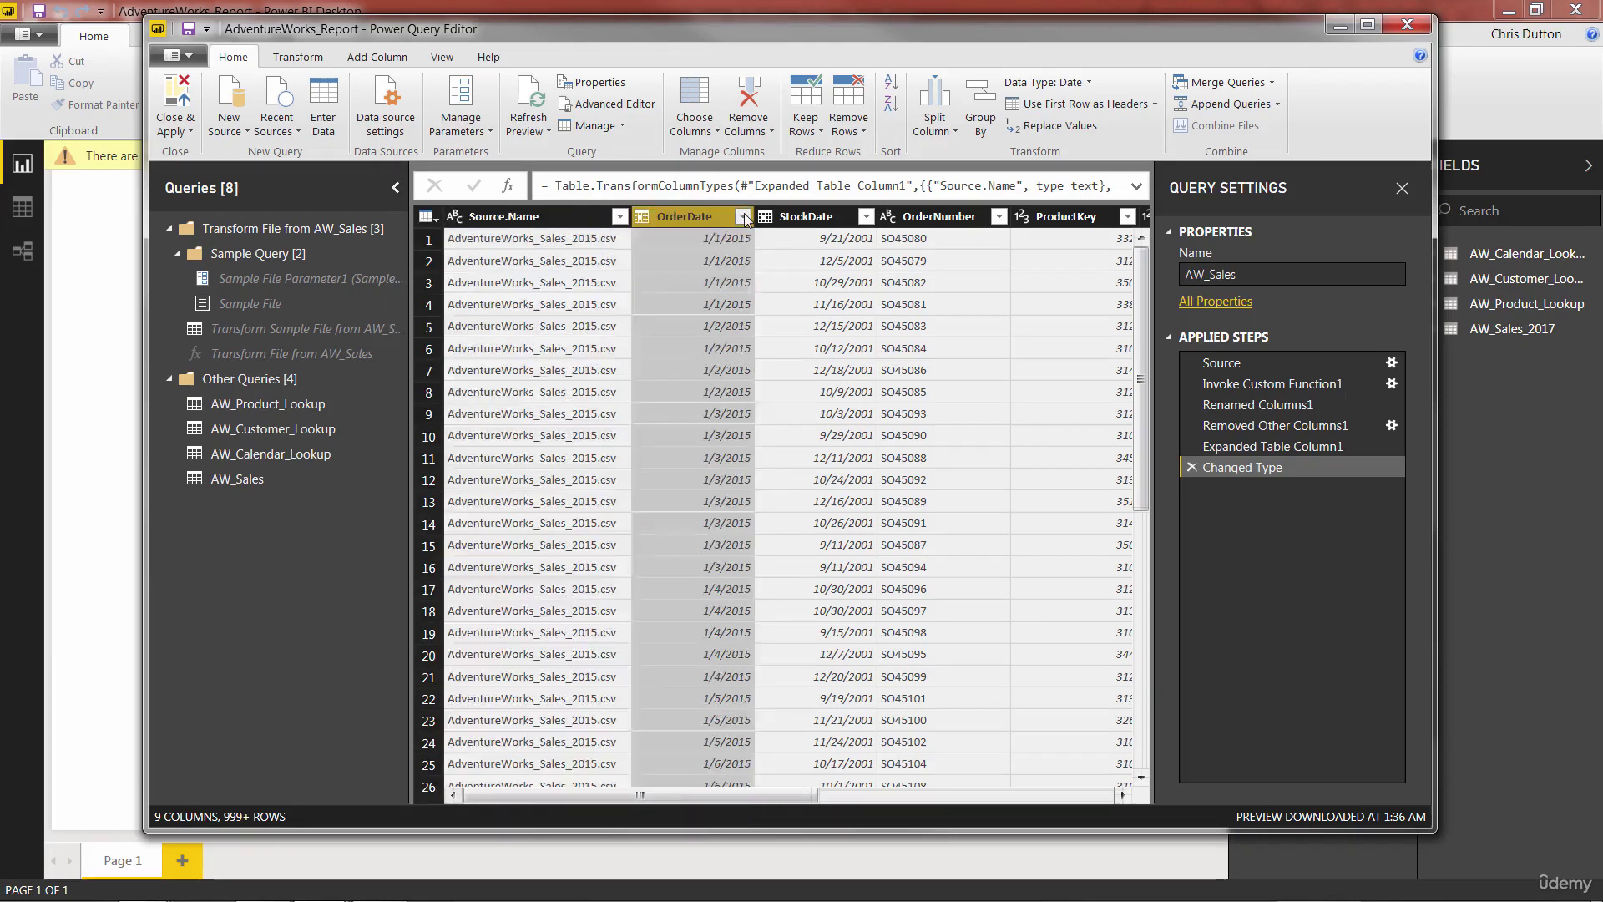
pyautogui.click(742, 217)
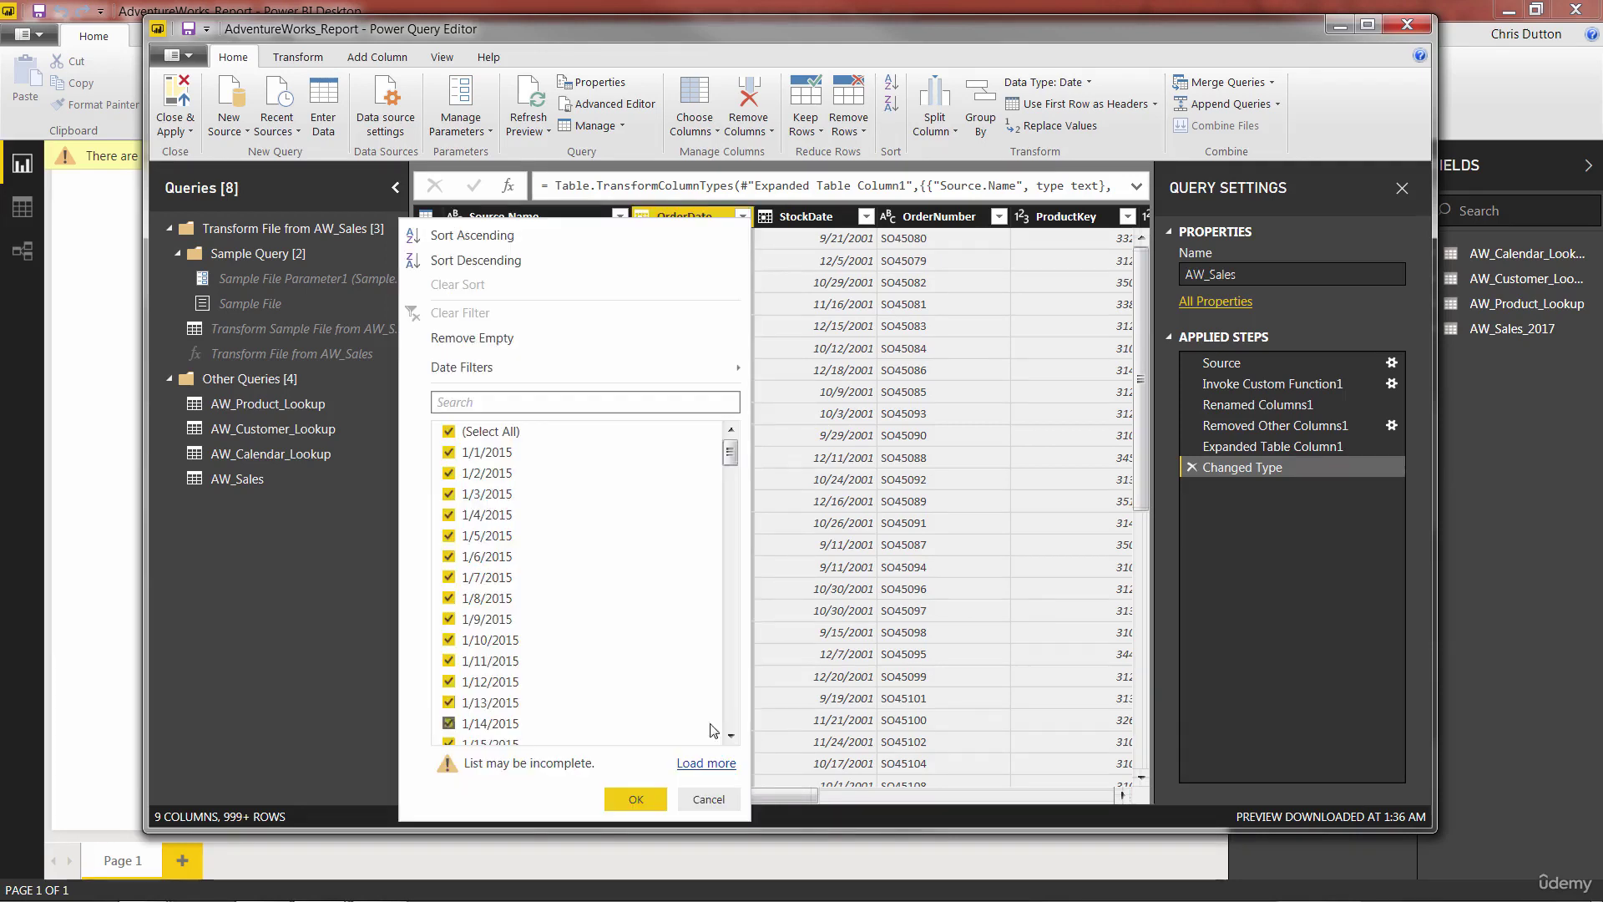
pyautogui.click(705, 763)
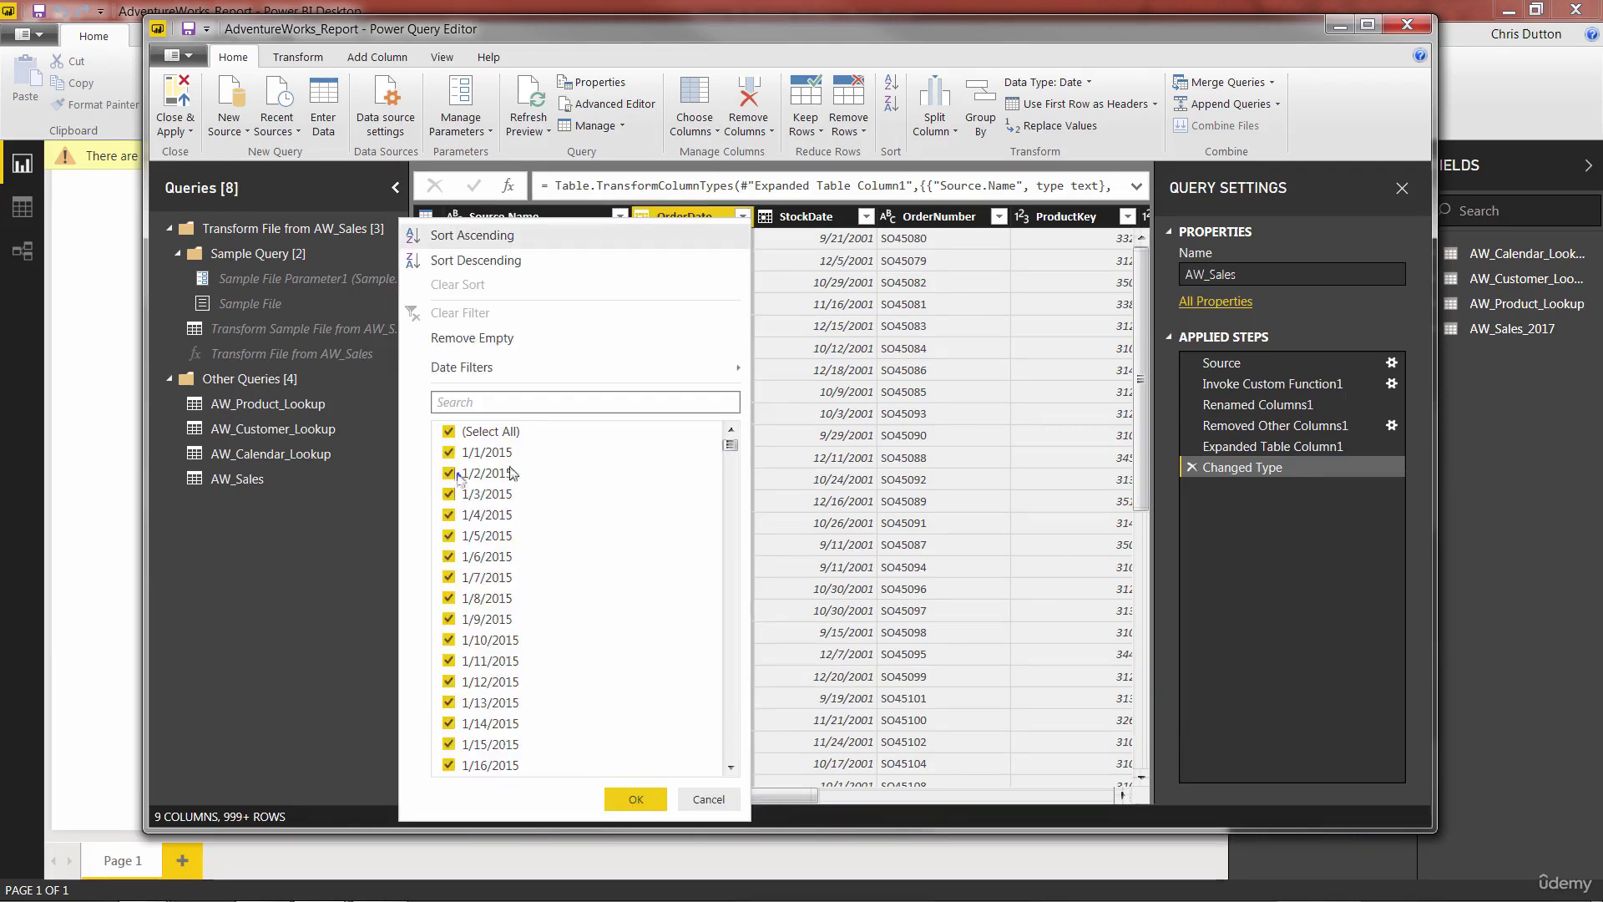
pyautogui.moveTo(730, 445); pyautogui.dragTo(730, 541)
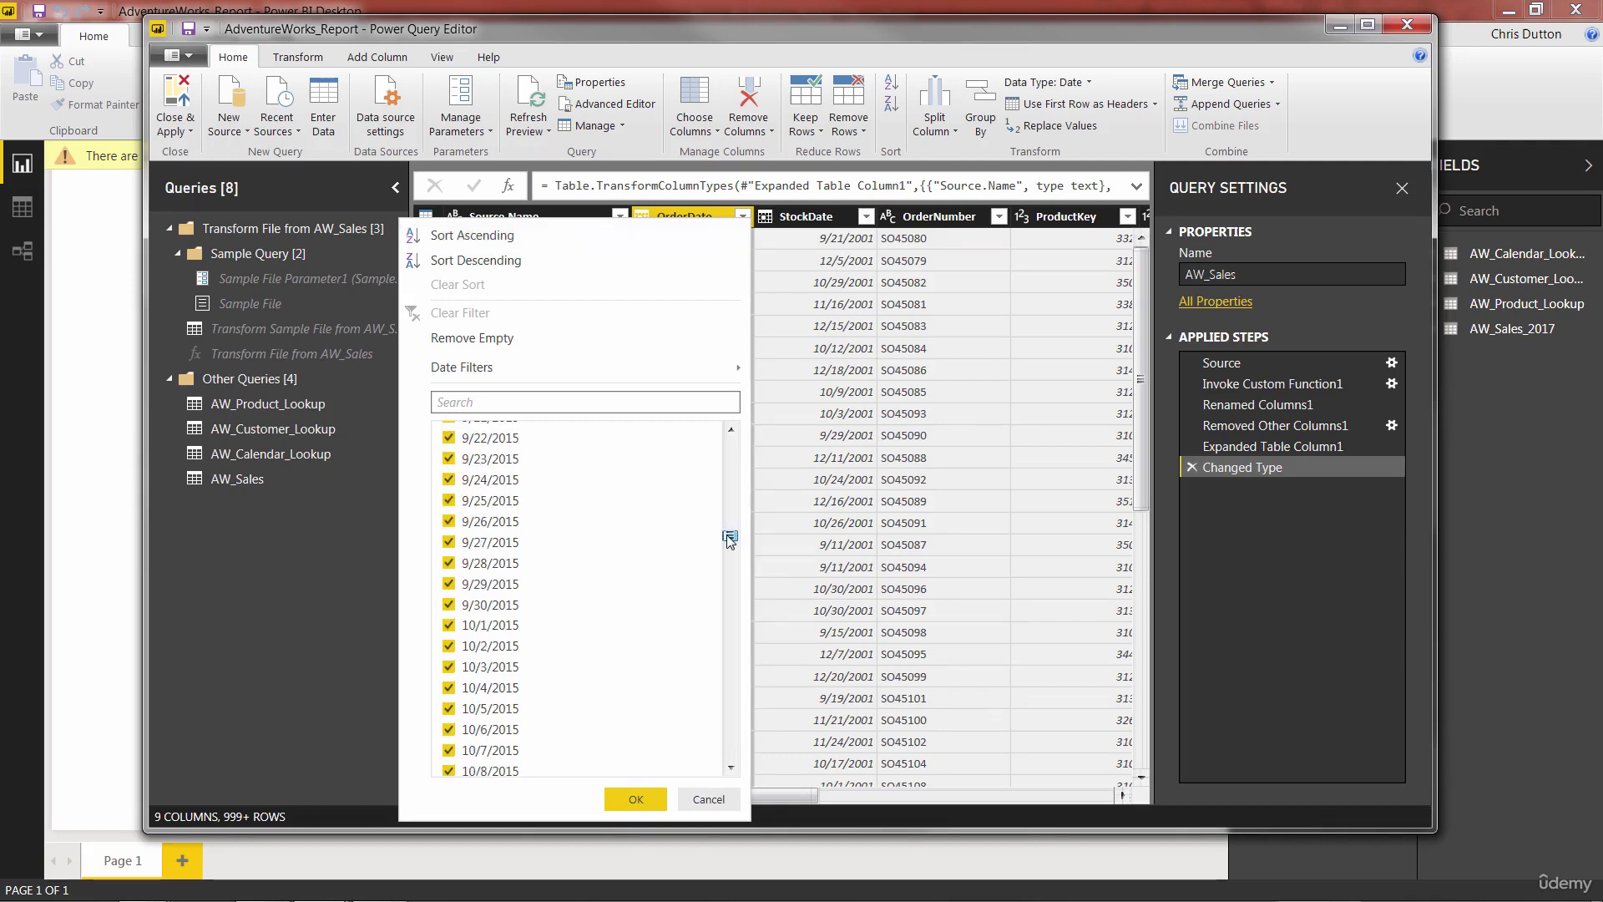
pyautogui.moveTo(729, 541); pyautogui.dragTo(734, 629)
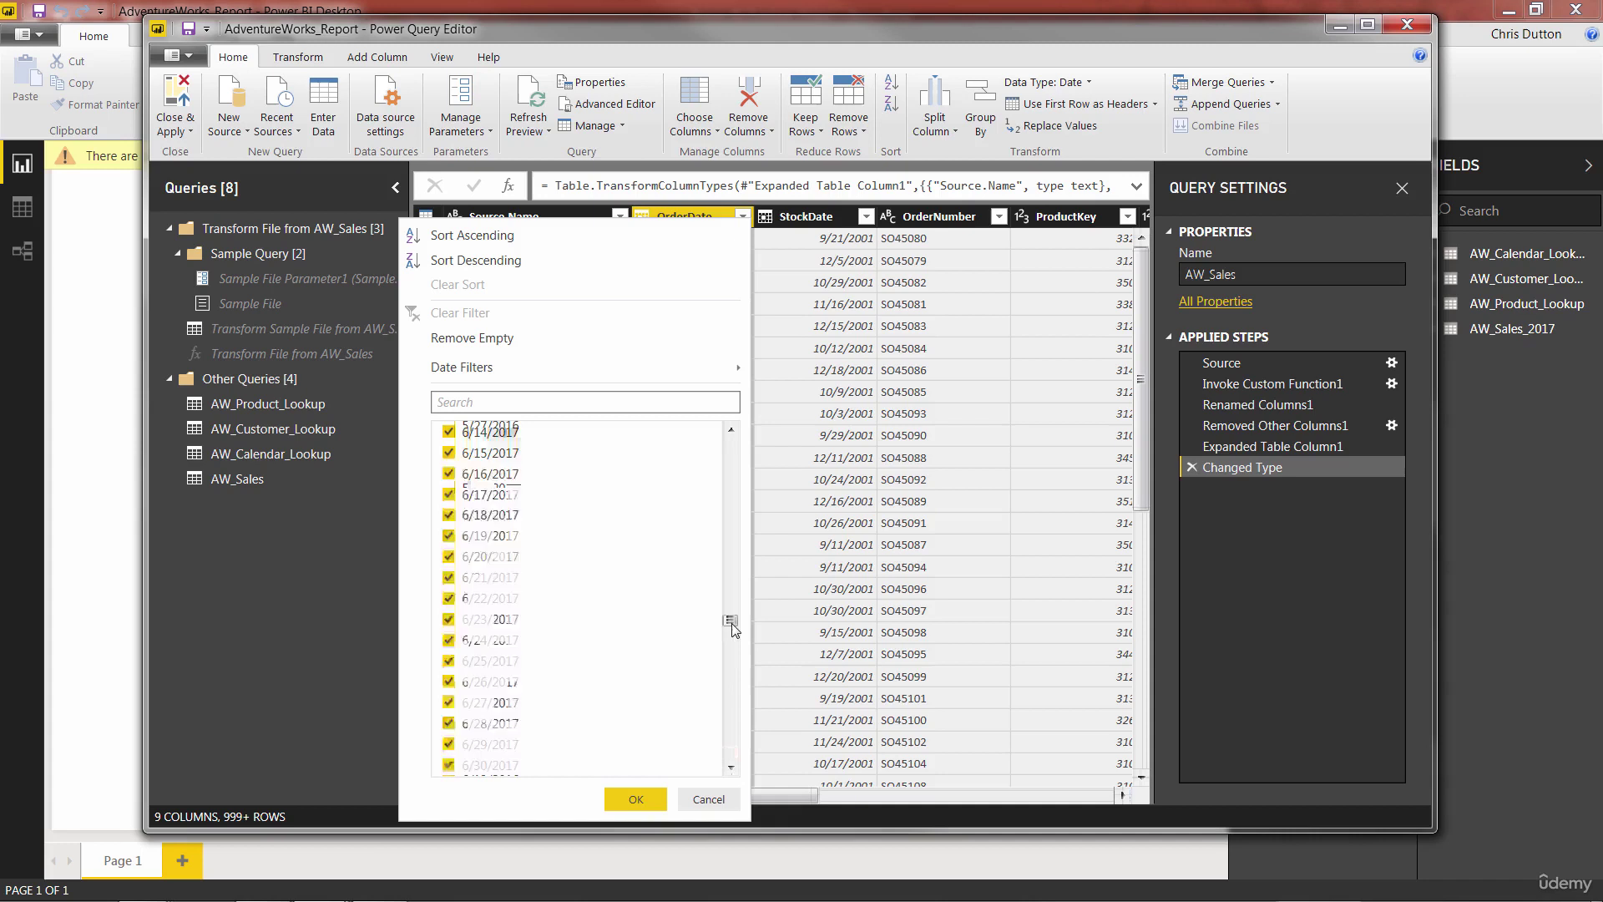
pyautogui.click(707, 798)
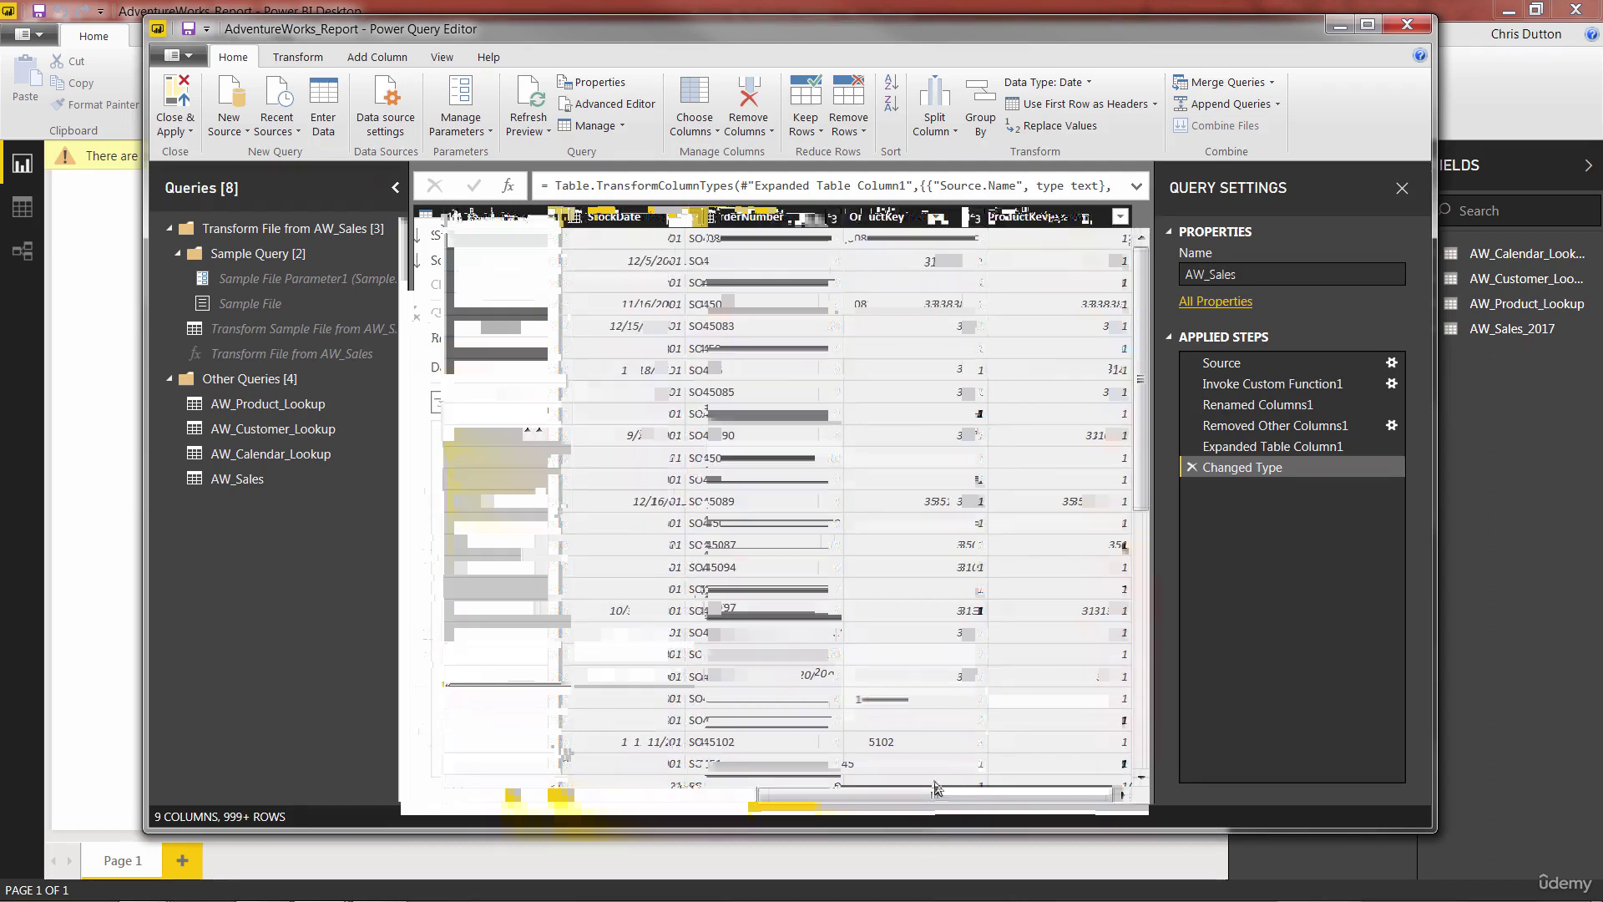
pyautogui.moveTo(808, 803); pyautogui.dragTo(544, 801)
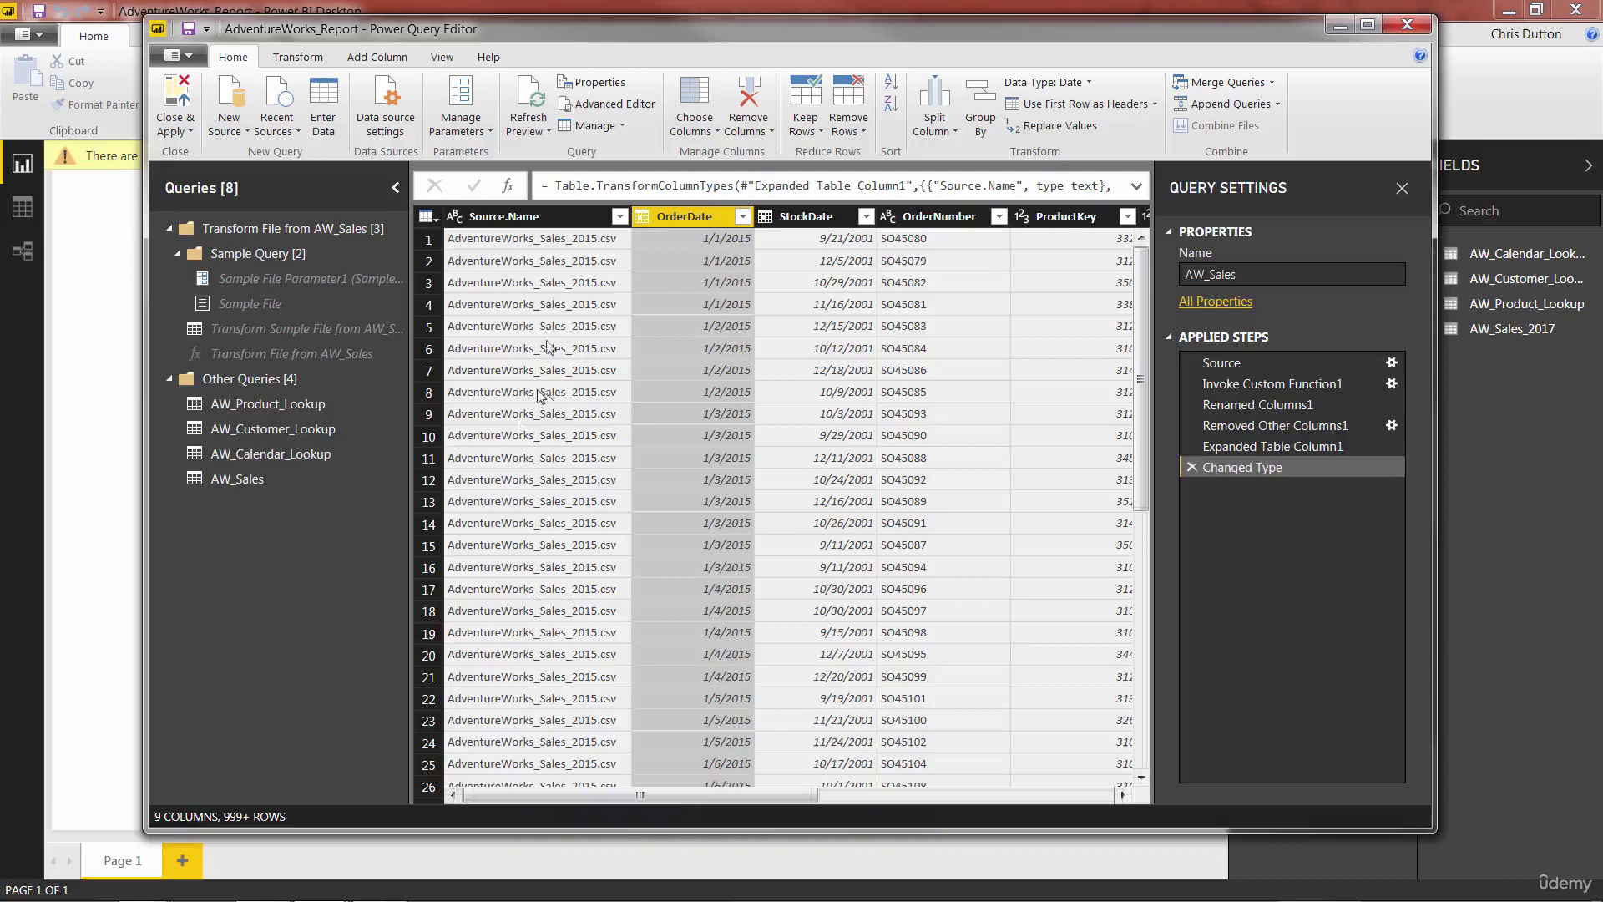
# Check which files are listed in the Source.Name column's filter, and remove that column from the AW_Sales query
pyautogui.click(619, 216)
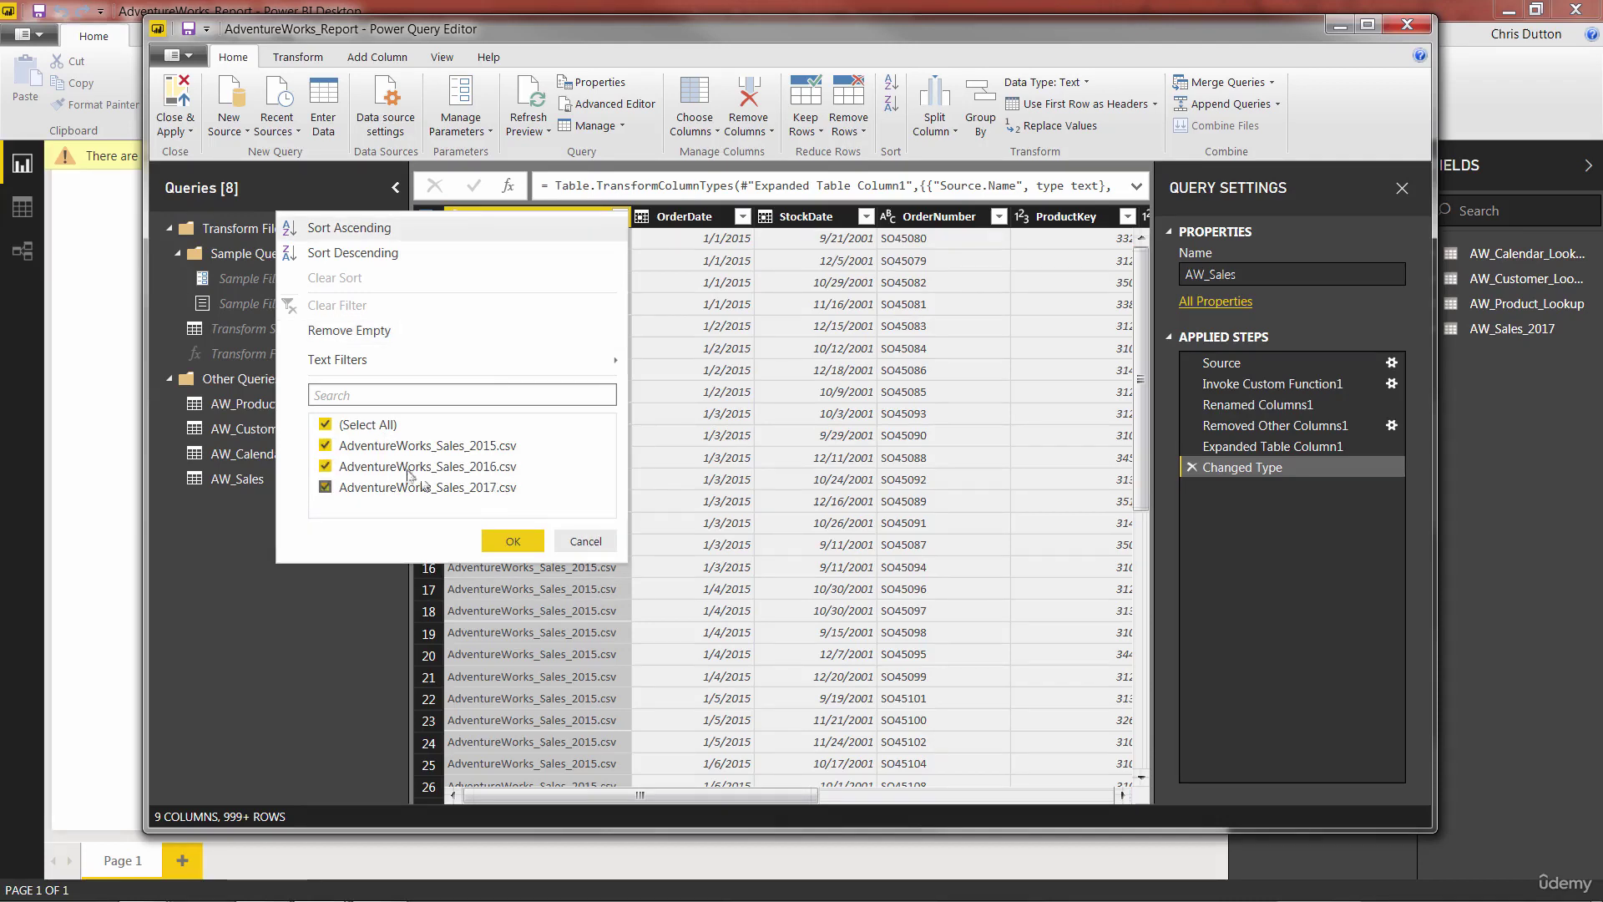
pyautogui.click(579, 538)
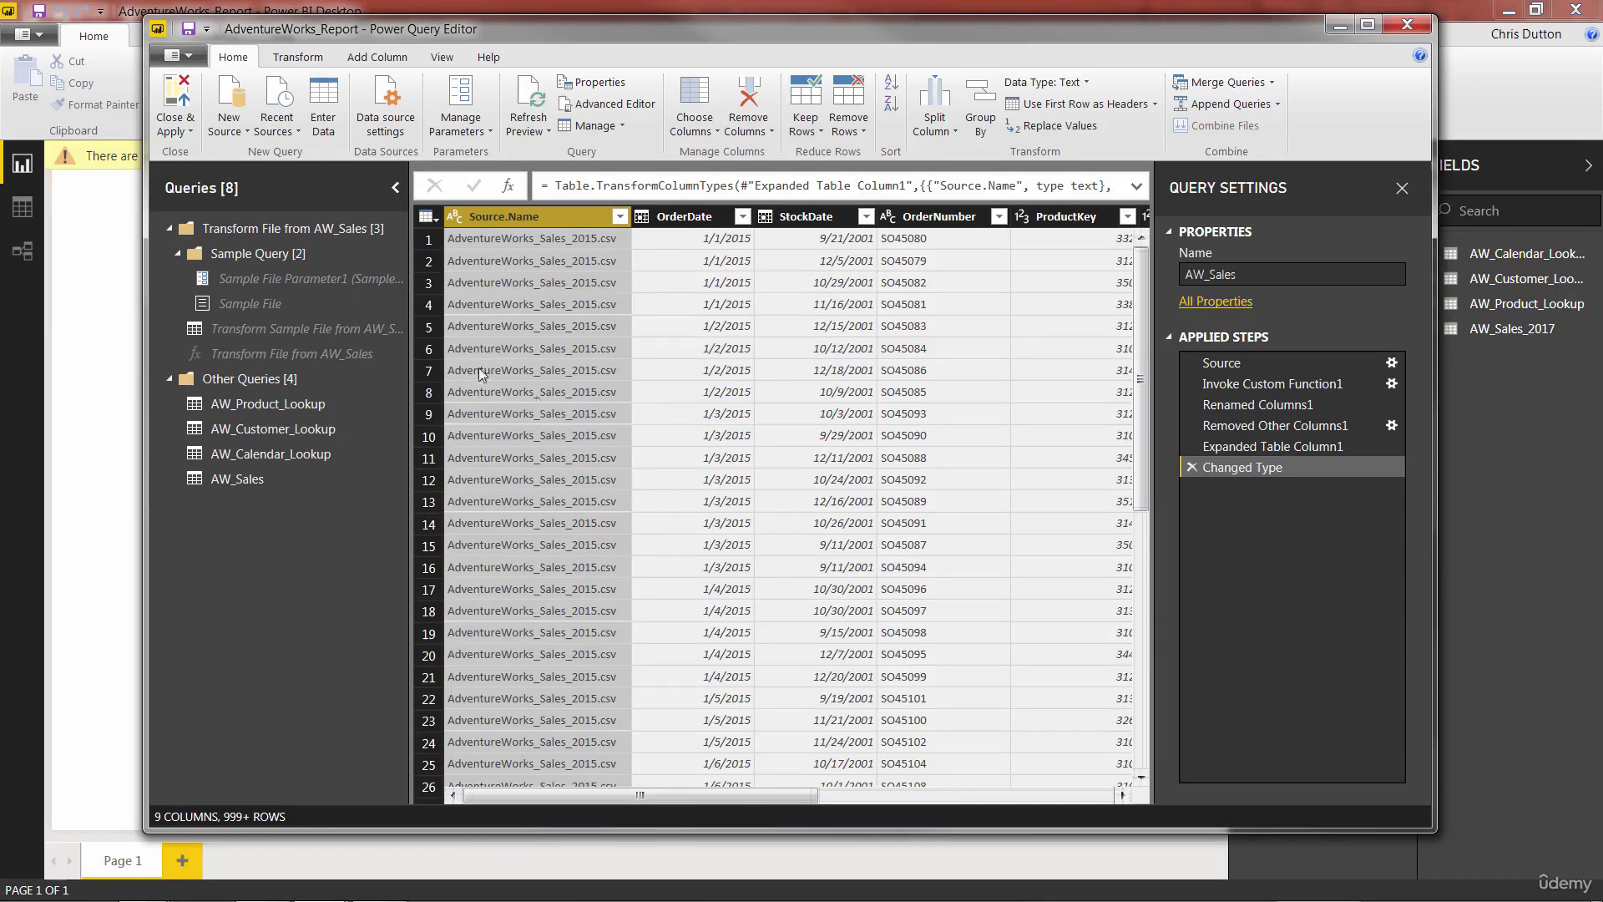
pyautogui.press('Delete')
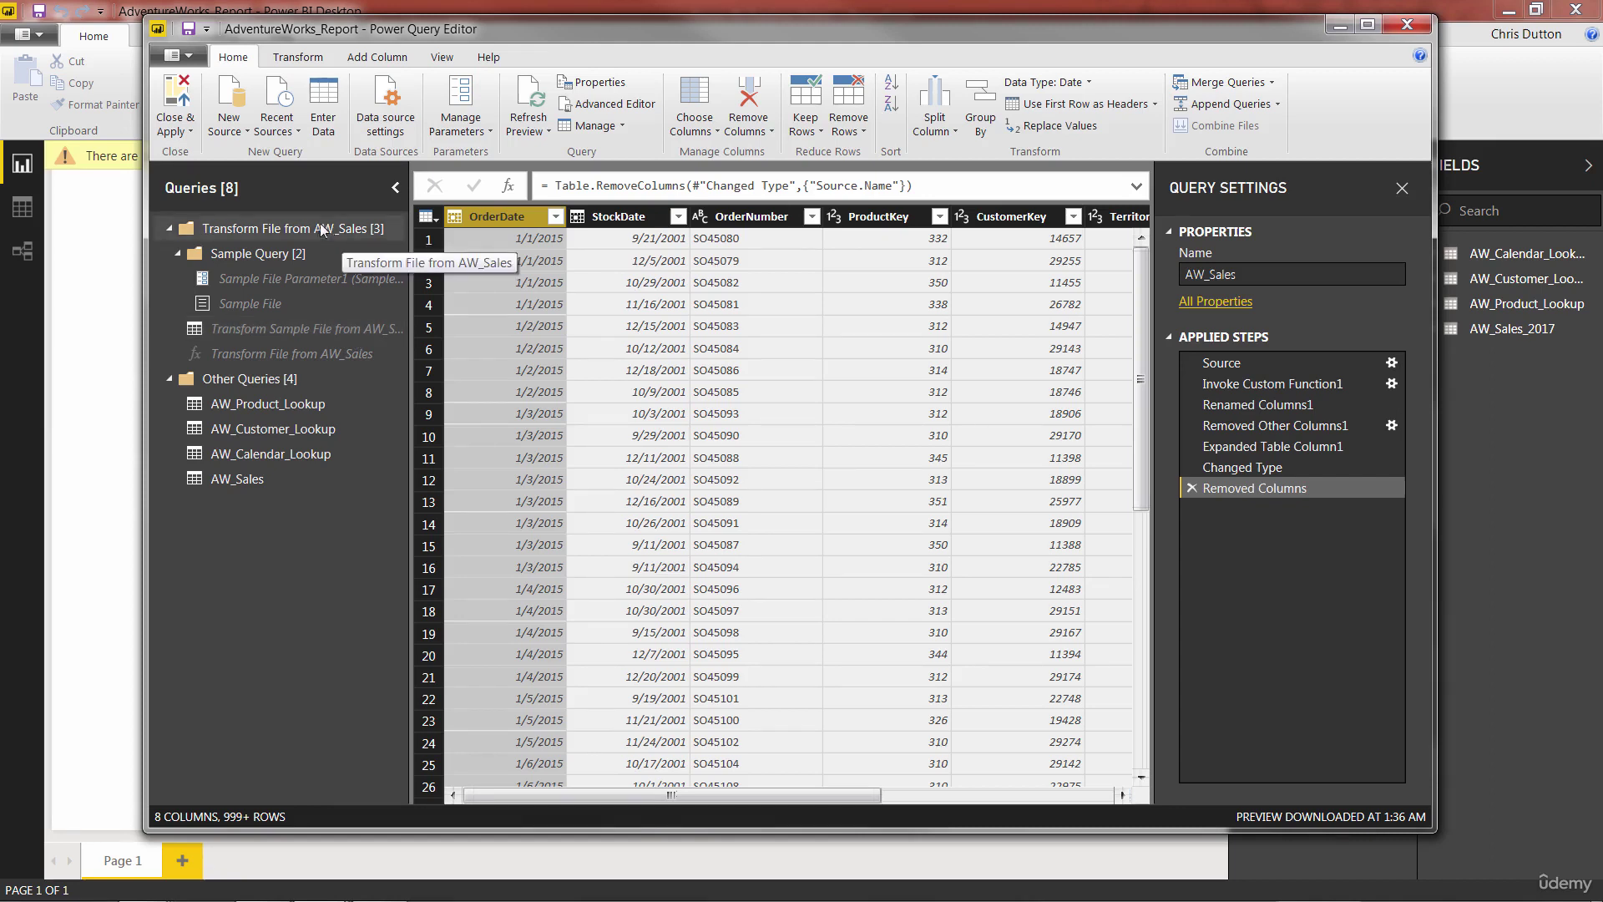
# Collapse the Transform File from AW_Sales query group and select the AW_Sales query
pyautogui.click(168, 228)
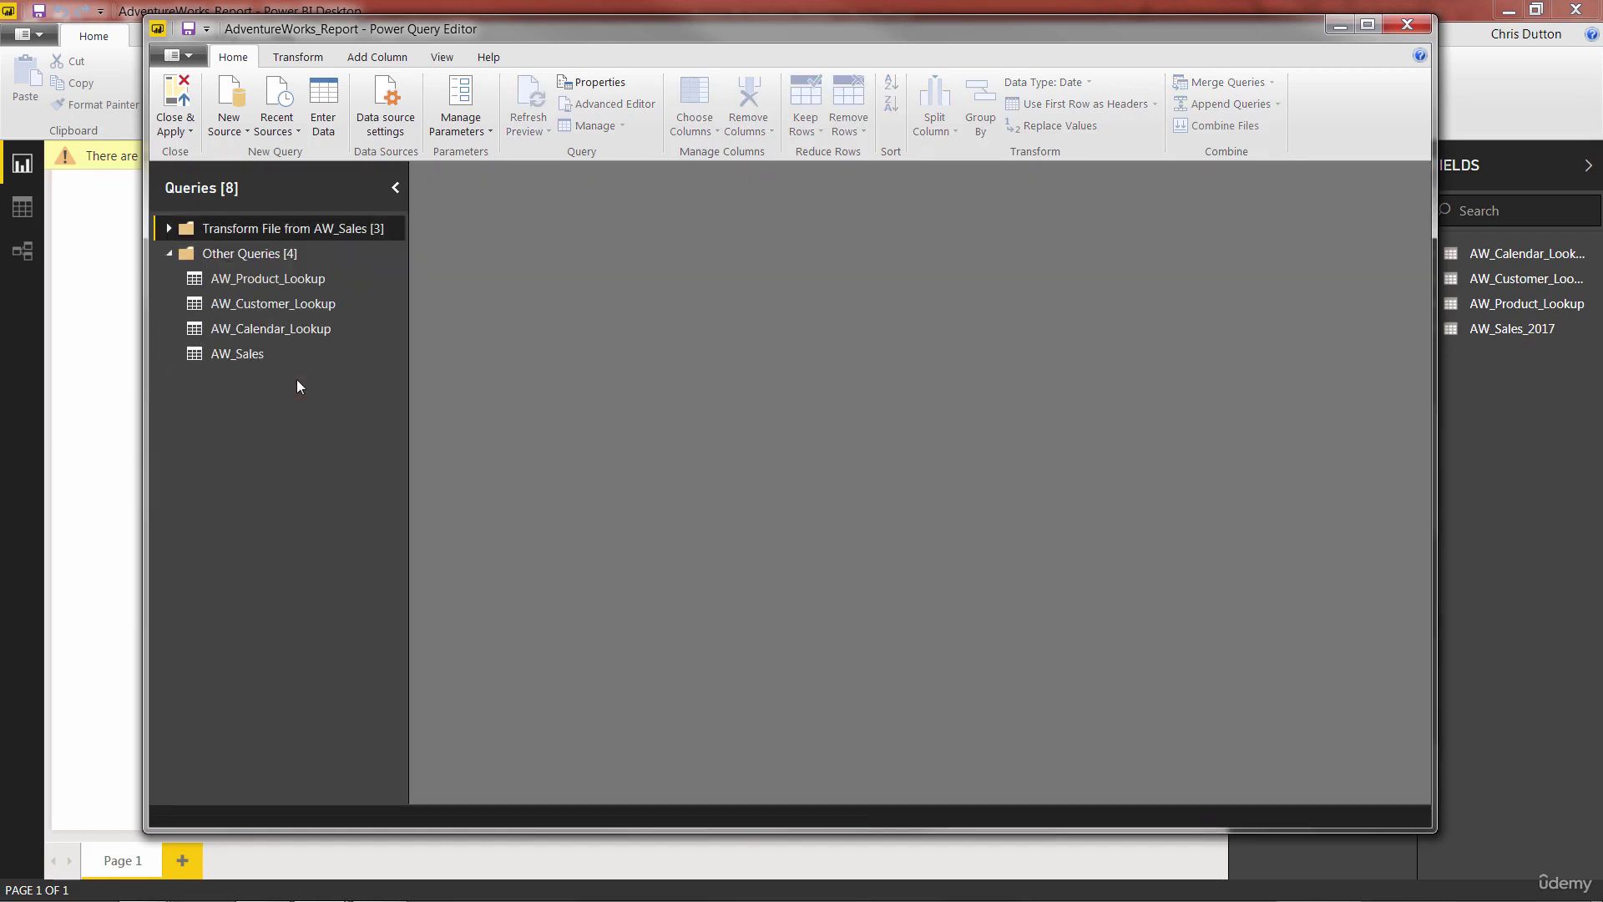
pyautogui.click(252, 353)
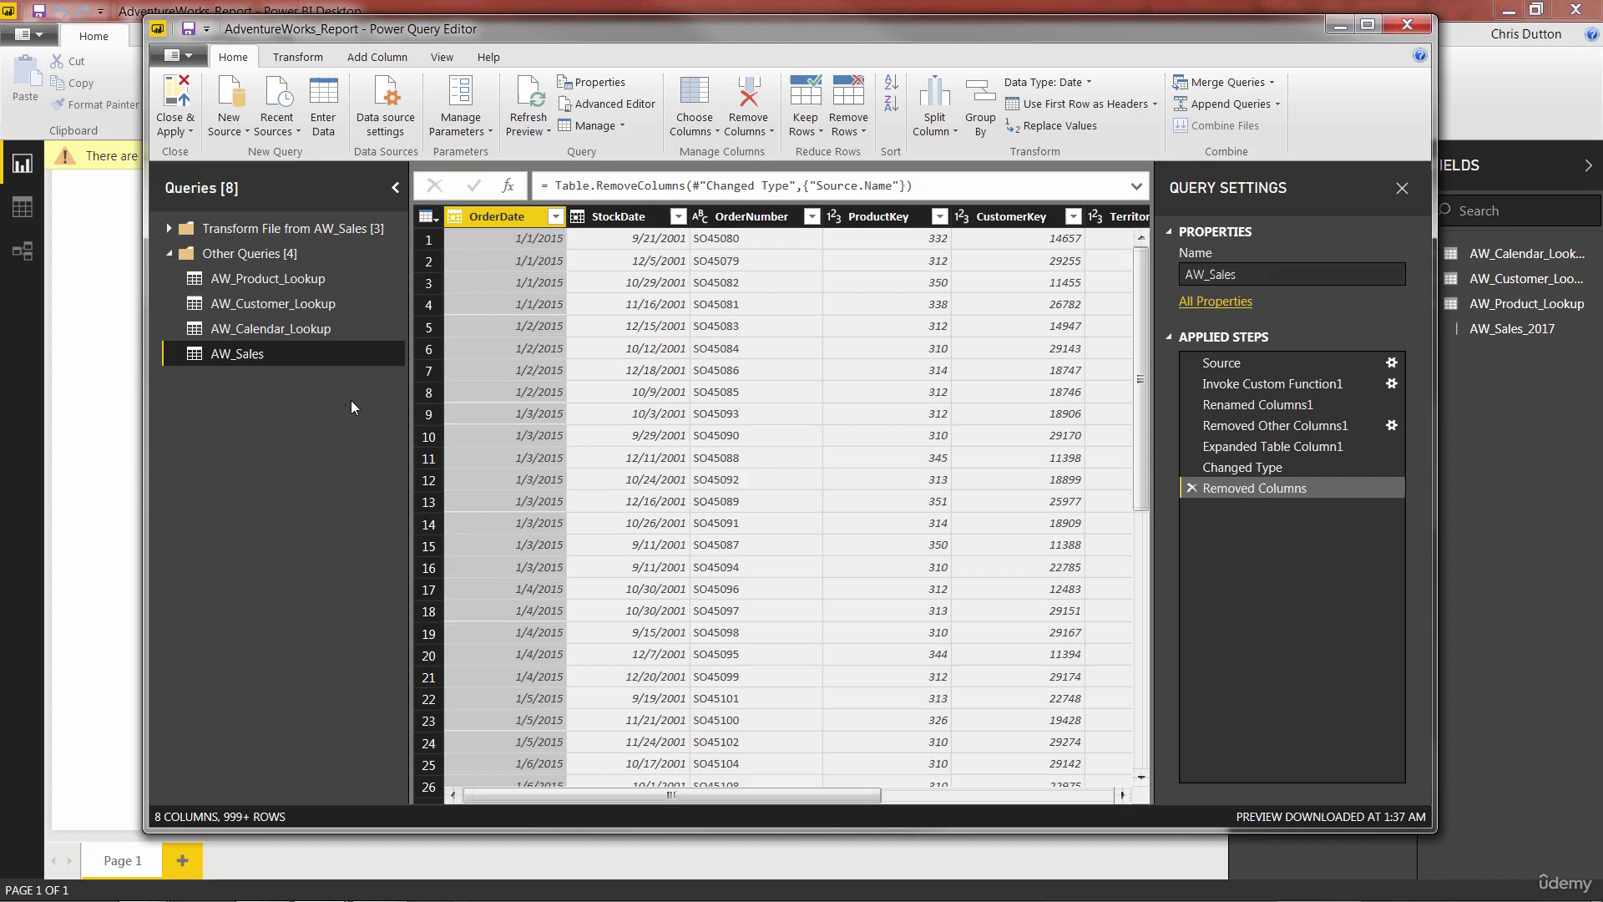
# Close the query editor, applying the query changes to the report, and display the relationships diagram
pyautogui.click(182, 99)
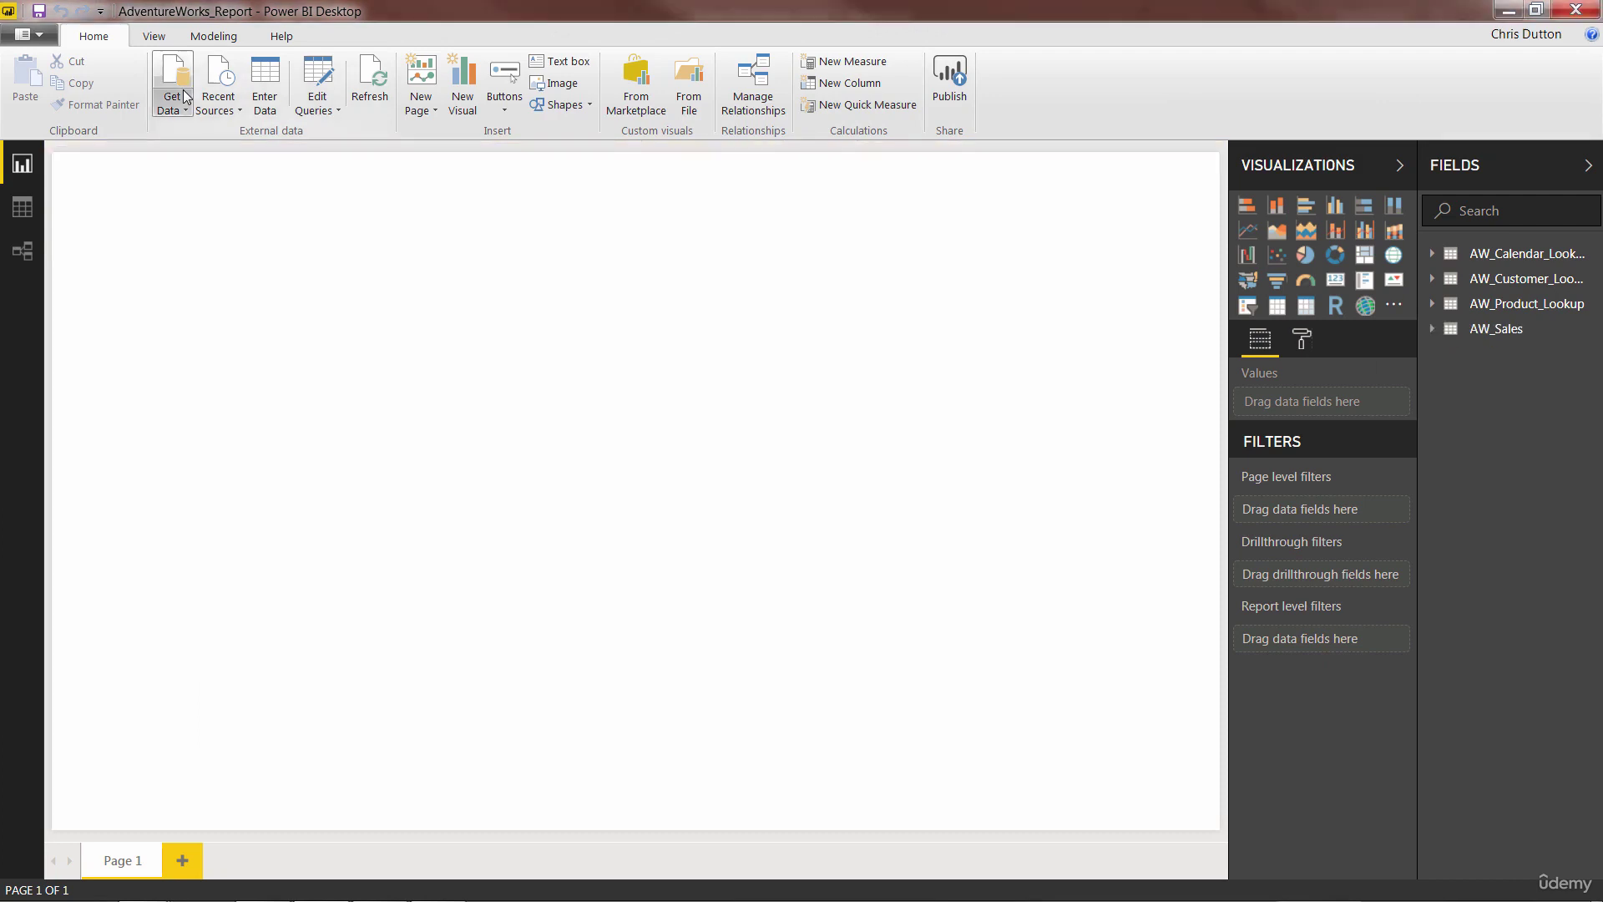
pyautogui.click(16, 255)
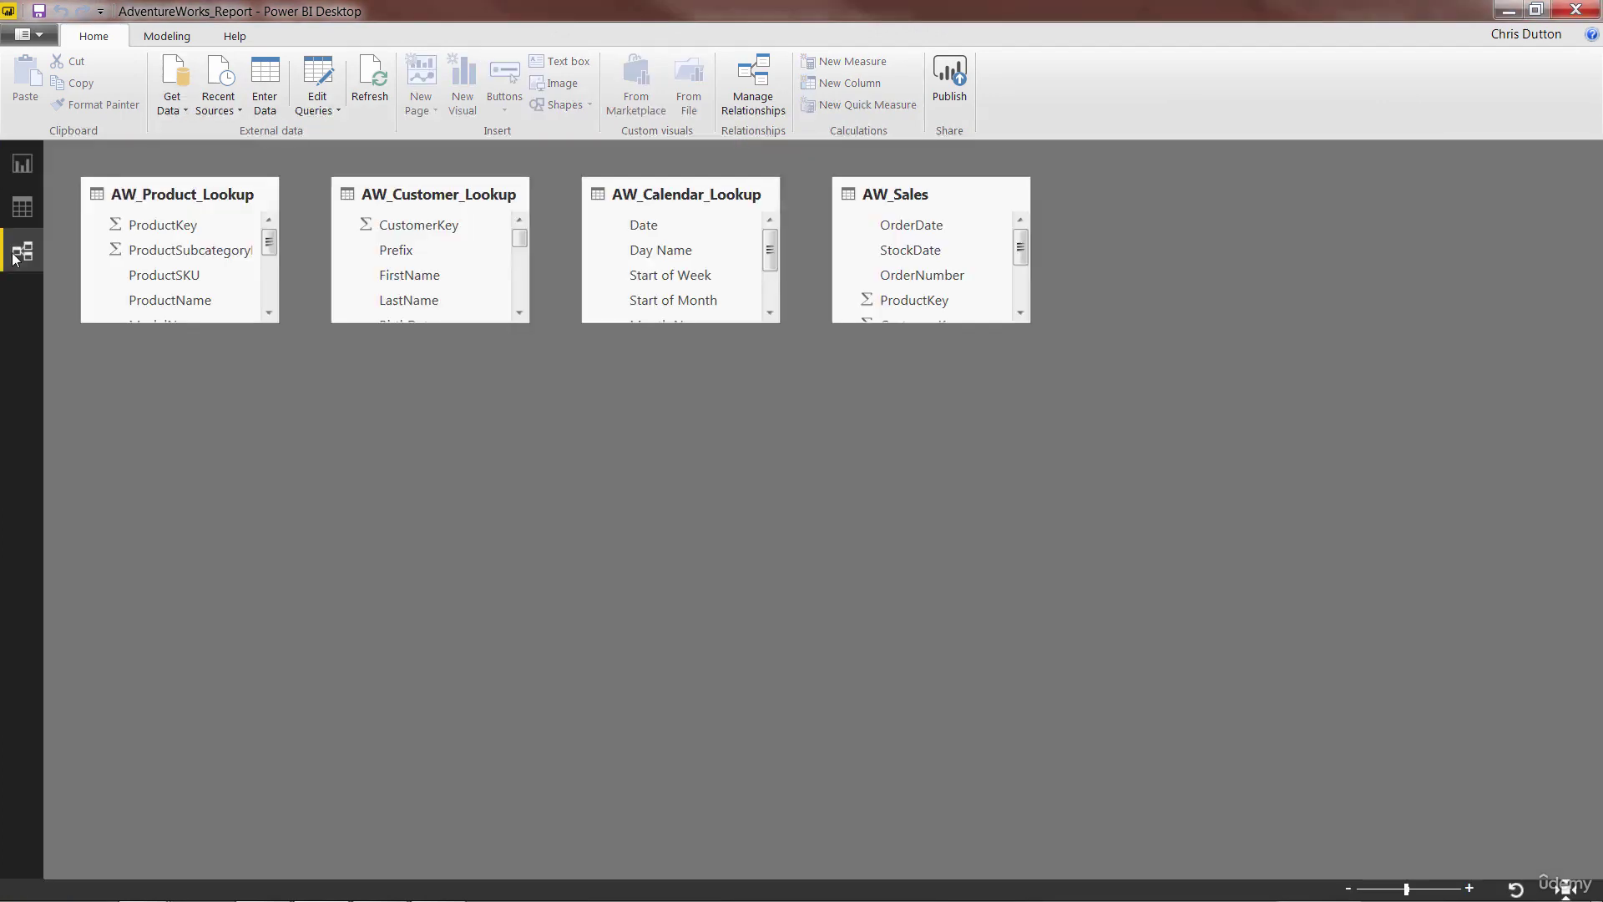